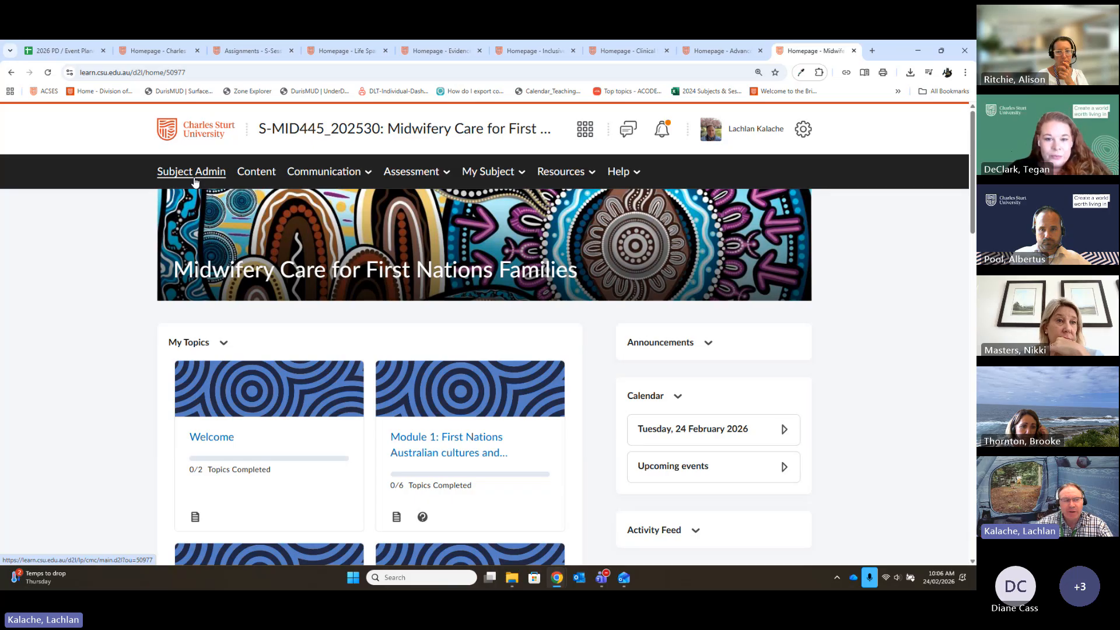
- Open the rubrics list from the subject administration page of S-MID445_202530
left_click(187, 175)
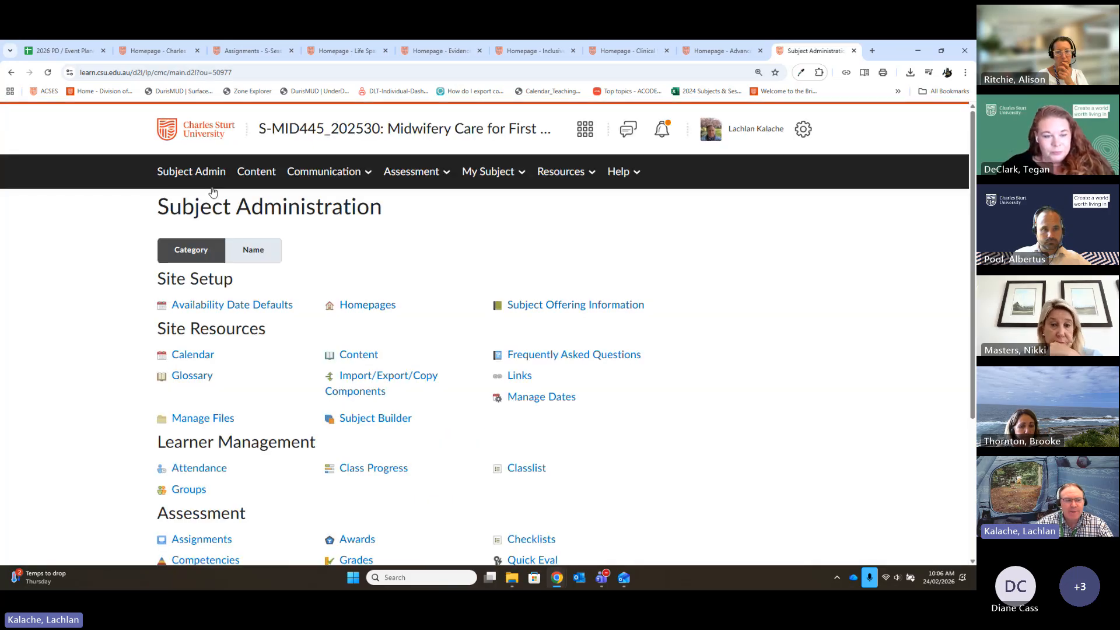
scroll(680, 488, "down", 3)
scroll(680, 488, "up", 2)
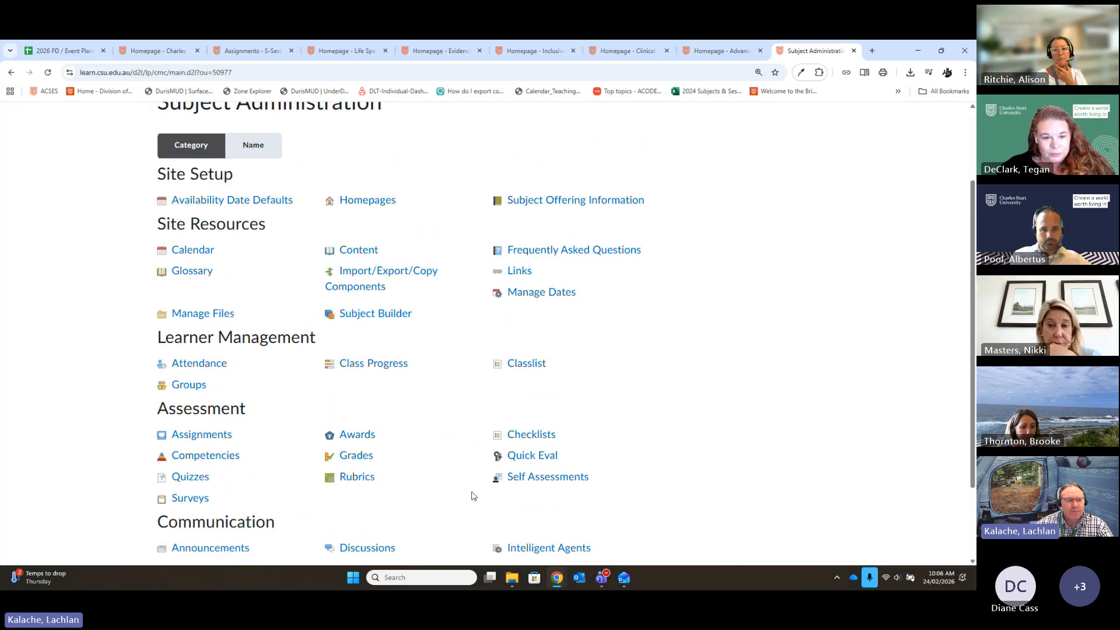
left_click(357, 478)
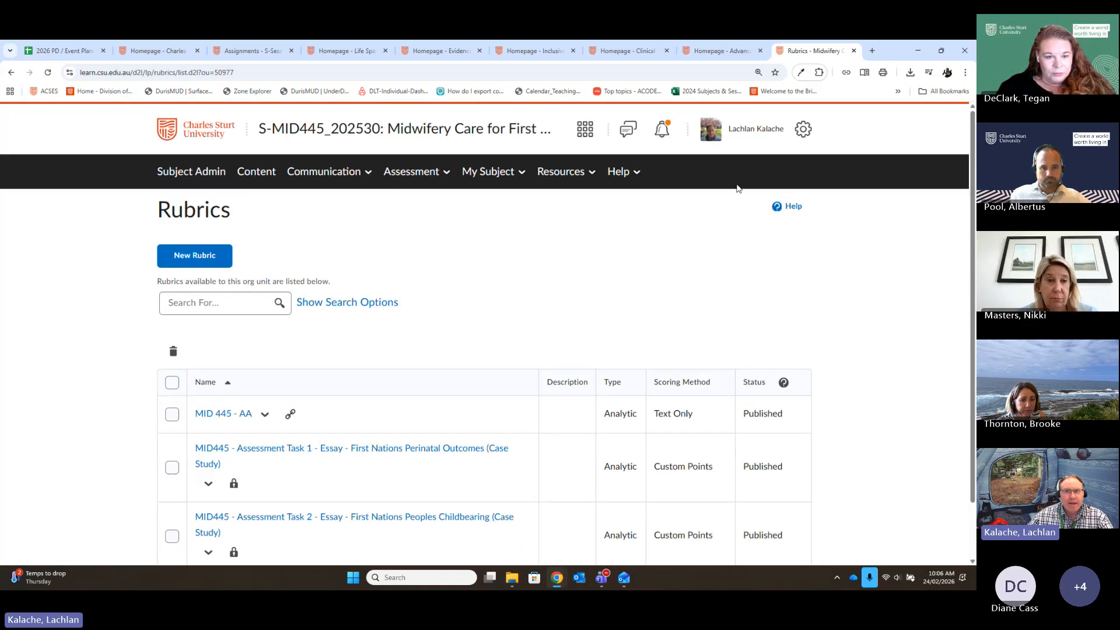
scroll(845, 330, "down", 1)
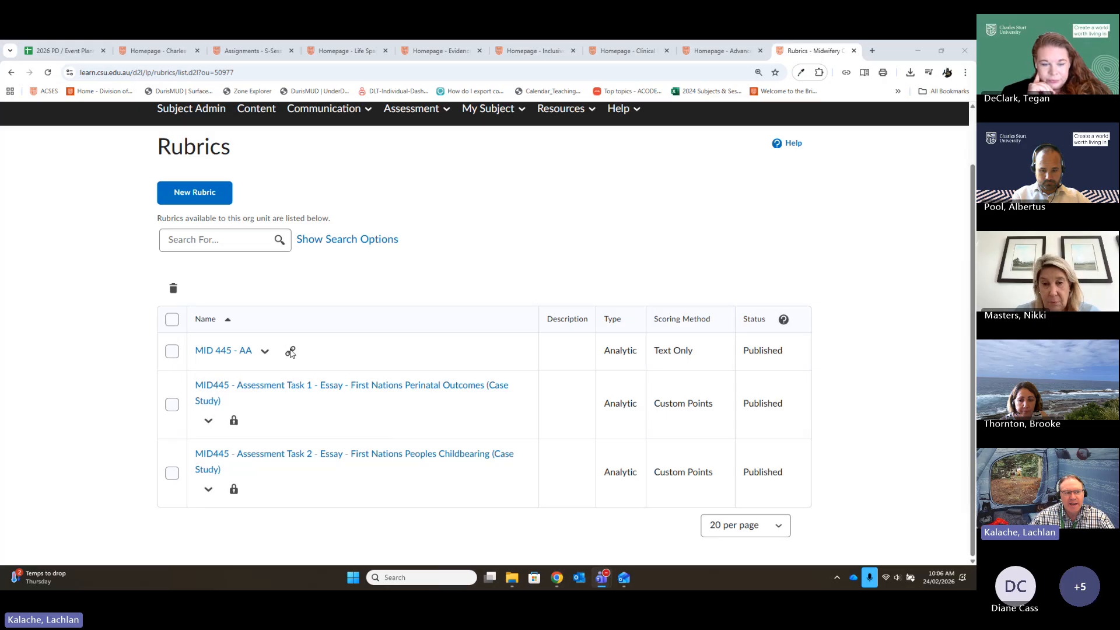
- Preview the rubric for MID445 Assessment Task 1, the First Nations Perinatal Outcomes essay
mouse_move(290, 358)
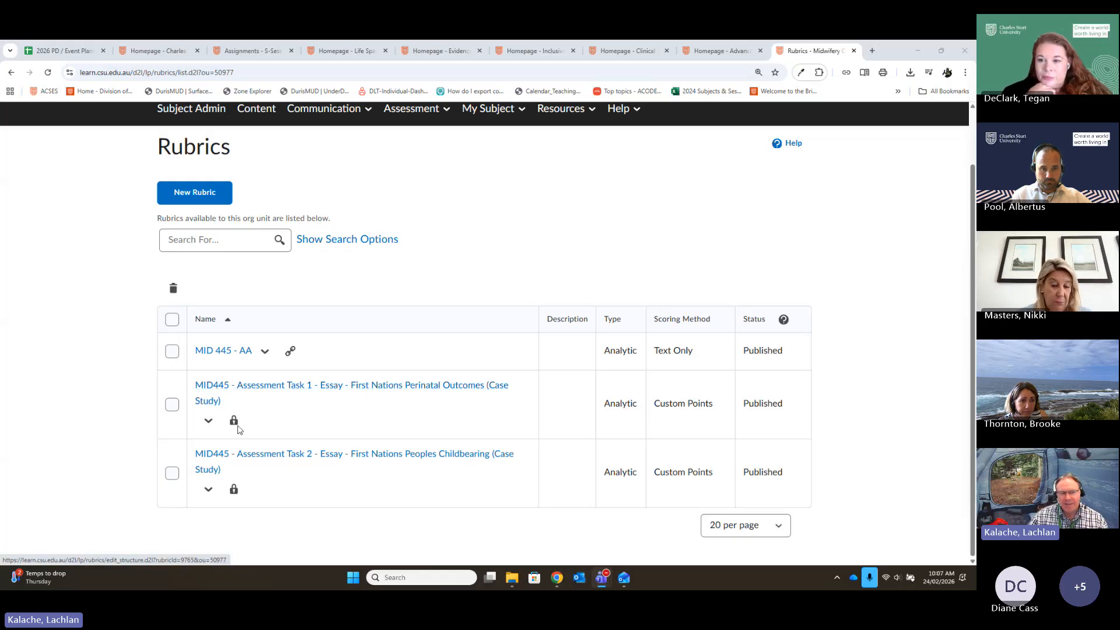
mouse_move(234, 425)
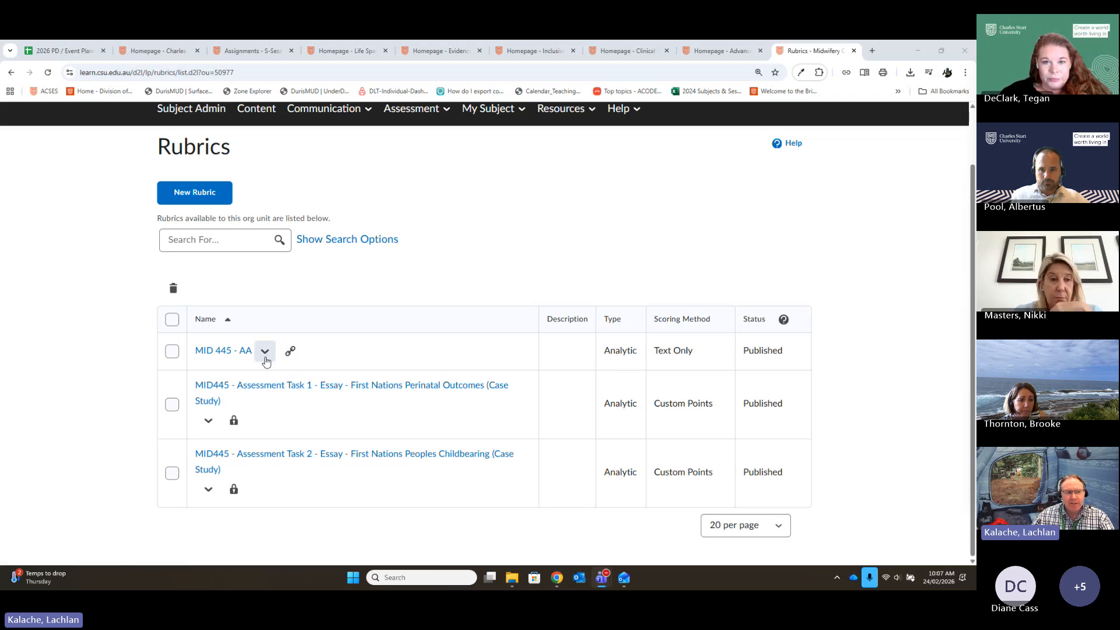
left_click(211, 421)
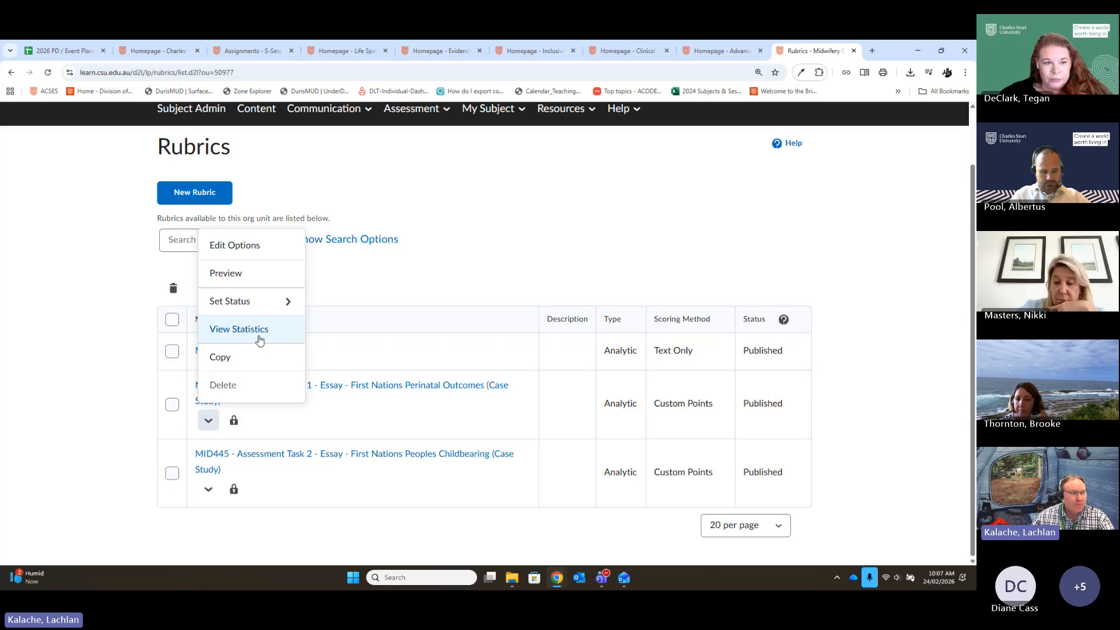
left_click(246, 280)
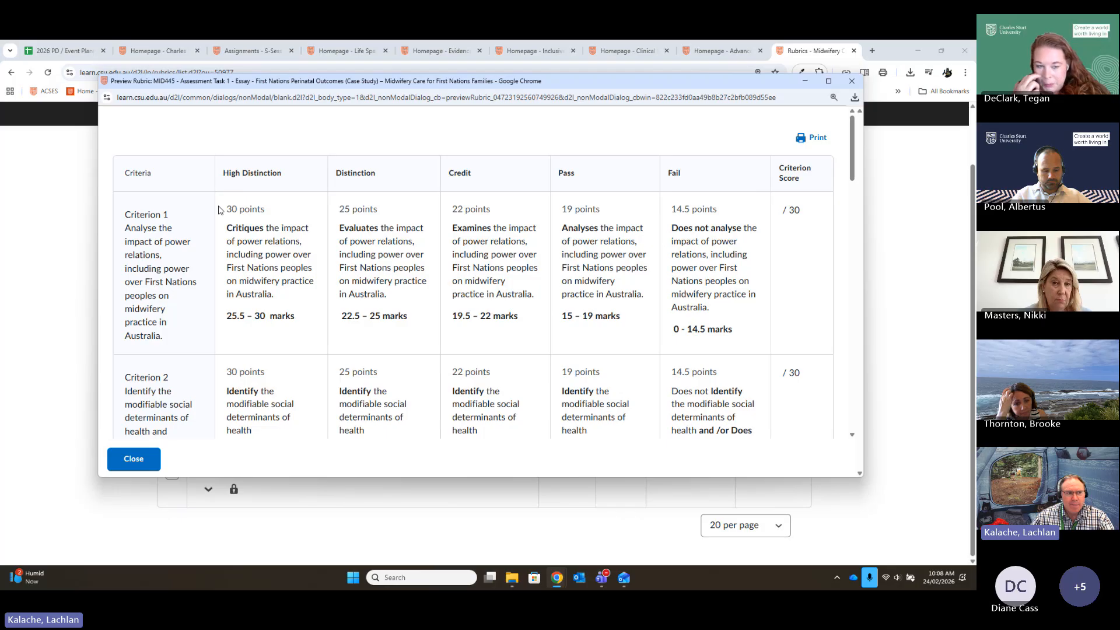
- Examine the rubric's point values per grade level, the Criterion 6 Academic Integrity scoring, the total and the overall score levels
left_click_drag(228, 209, 265, 210)
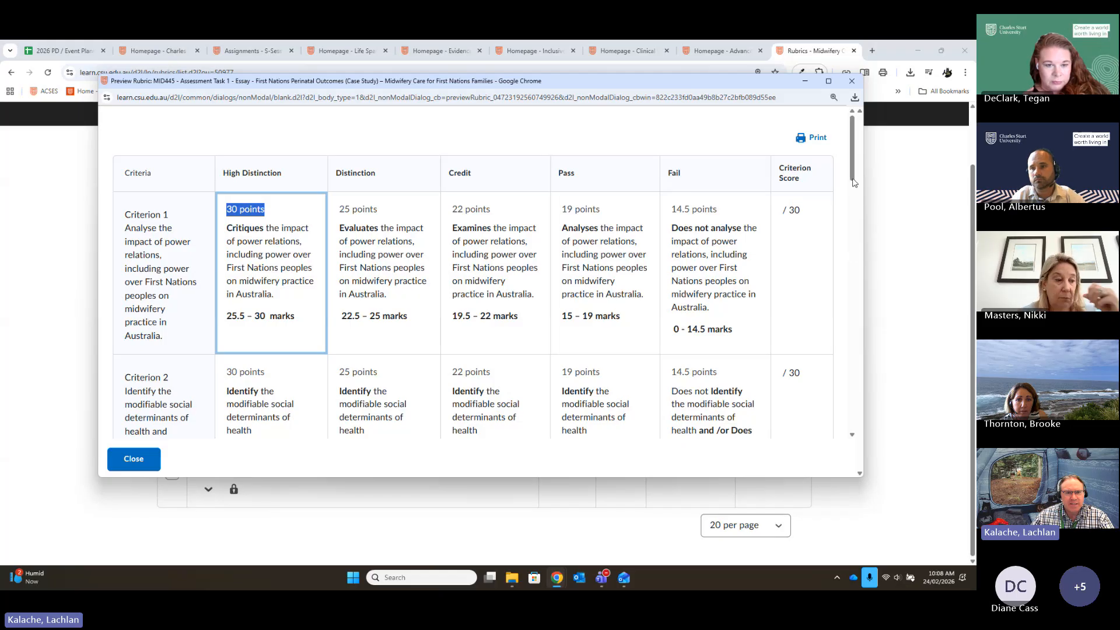
left_click_drag(852, 165, 873, 393)
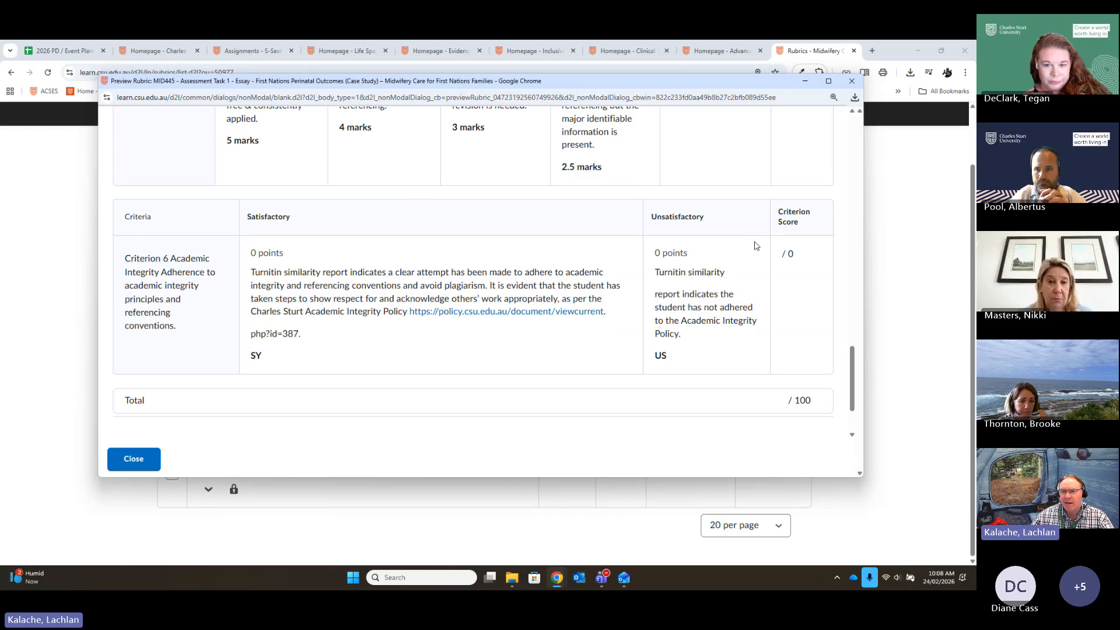
scroll(458, 242, "up", 1)
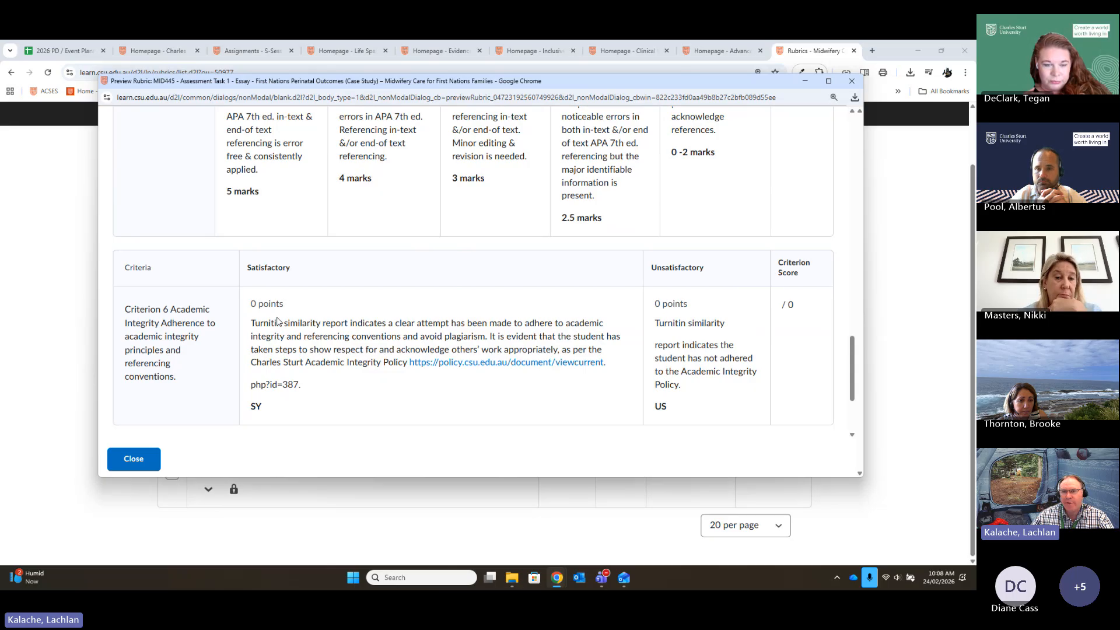
scroll(725, 336, "up", 1)
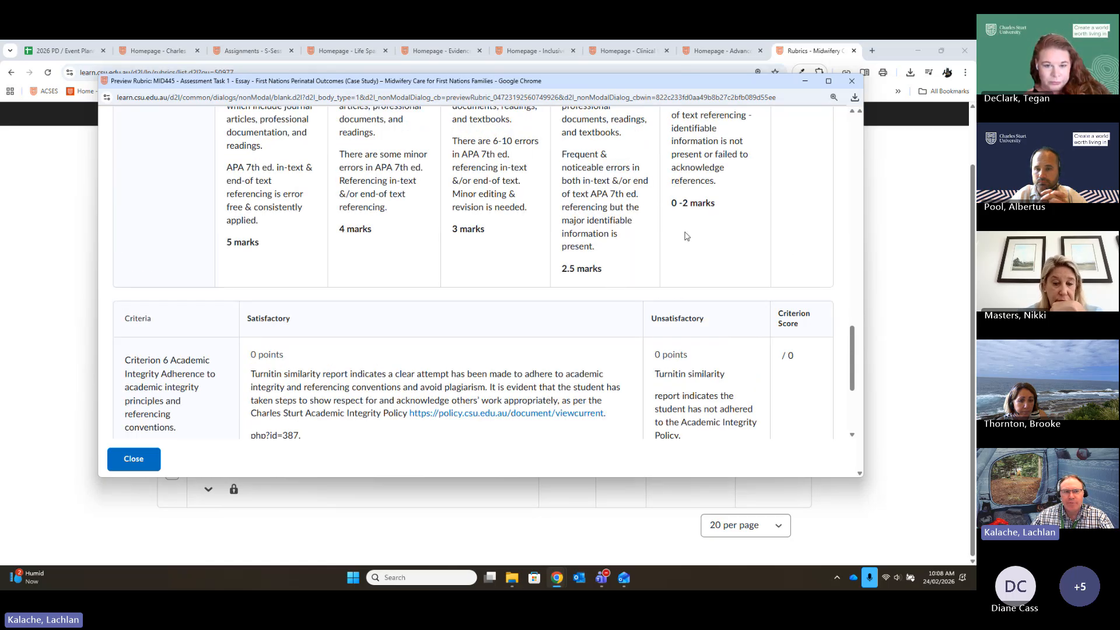
scroll(725, 228, "up", 1)
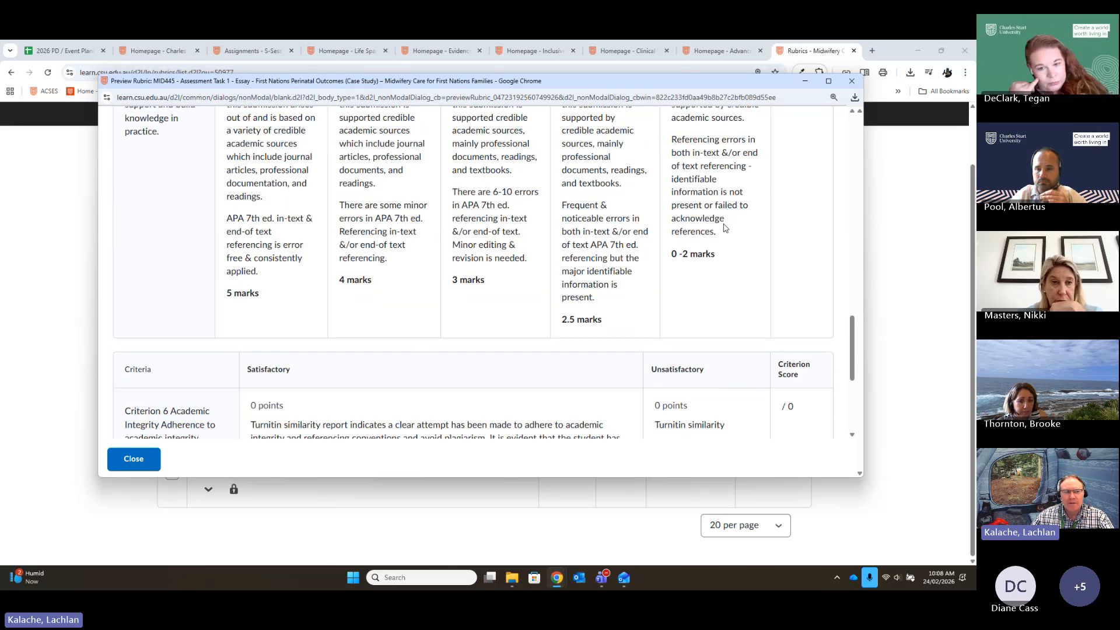
scroll(725, 228, "down", 4)
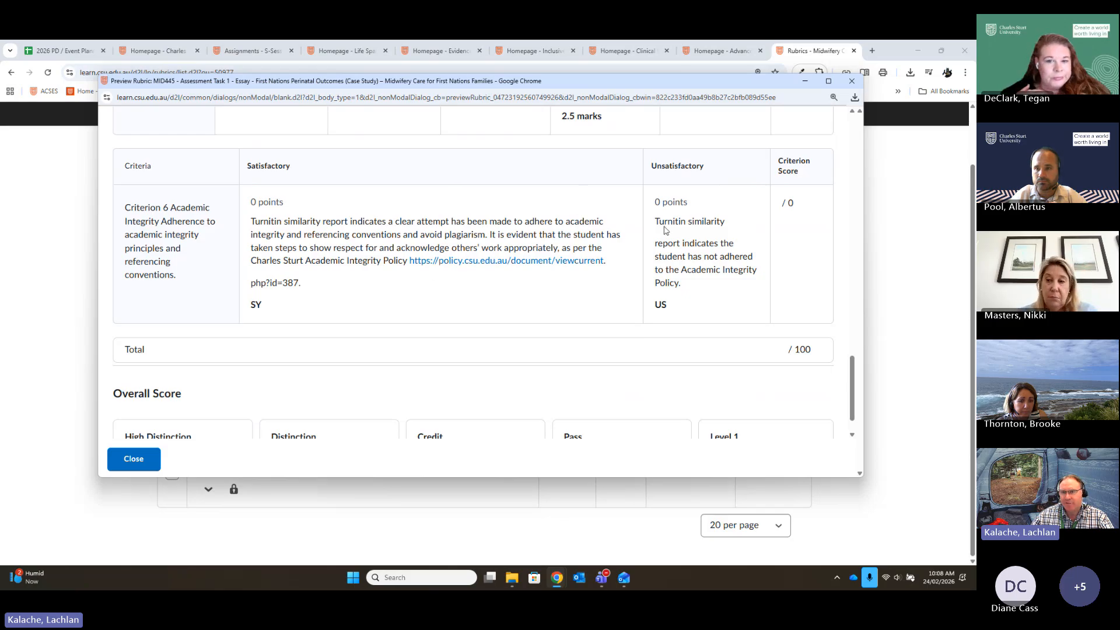
scroll(621, 228, "up", 1)
scroll(621, 228, "up", 3)
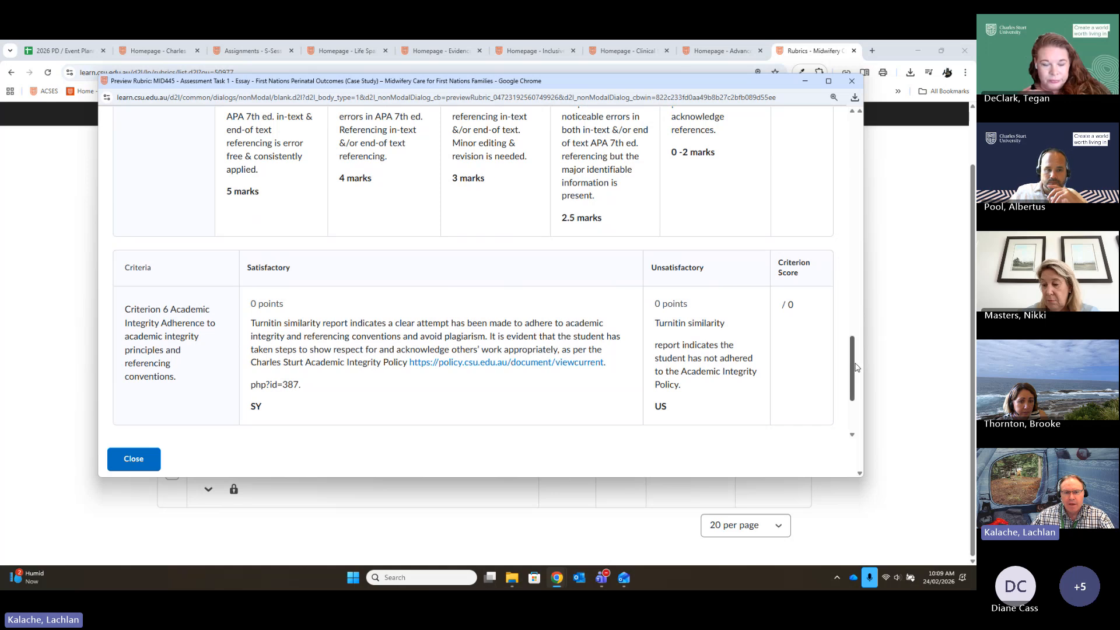
left_click_drag(849, 362, 859, 412)
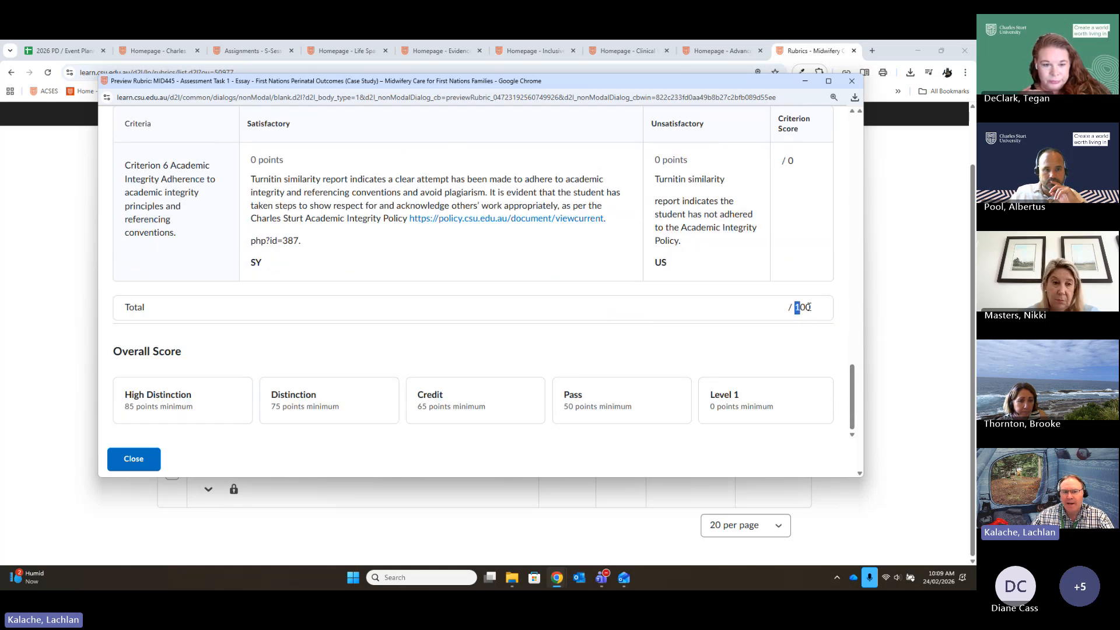
left_click_drag(808, 307, 811, 307)
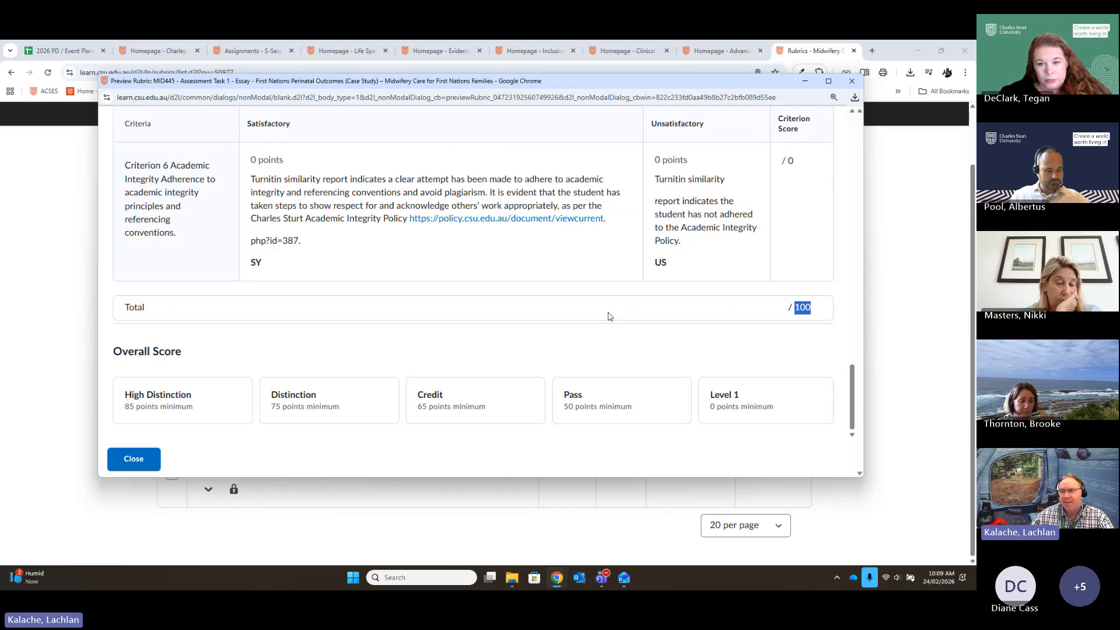
left_click(786, 349)
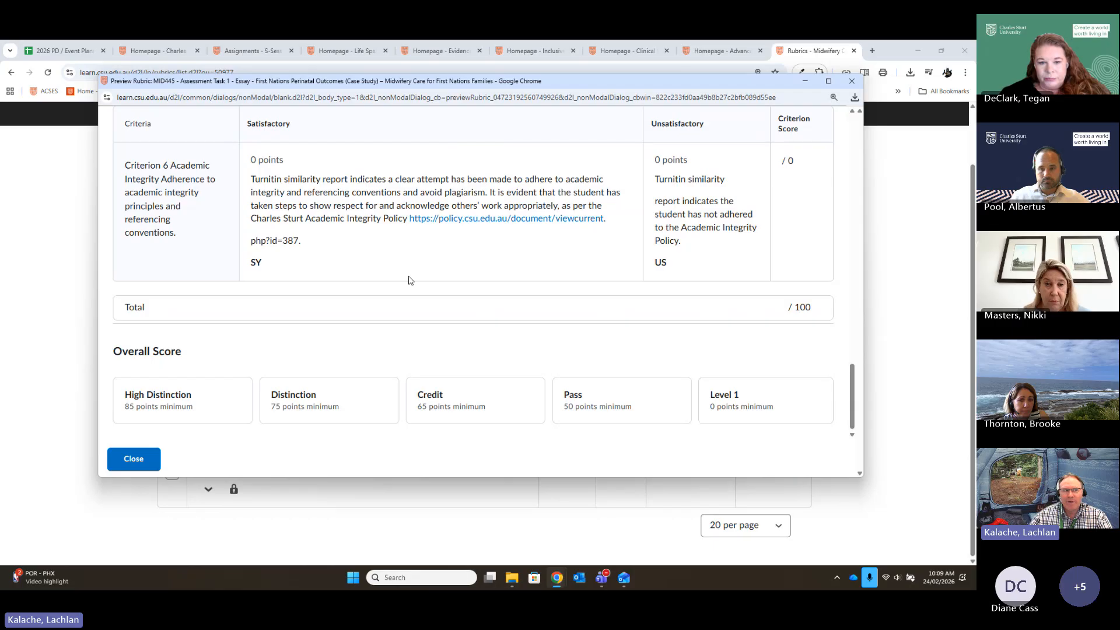
- Compare the Criterion 4 and 5 mark ranges with the overall score levels, and close the rubric preview
scroll(482, 300, "up", 1)
scroll(482, 299, "up", 6)
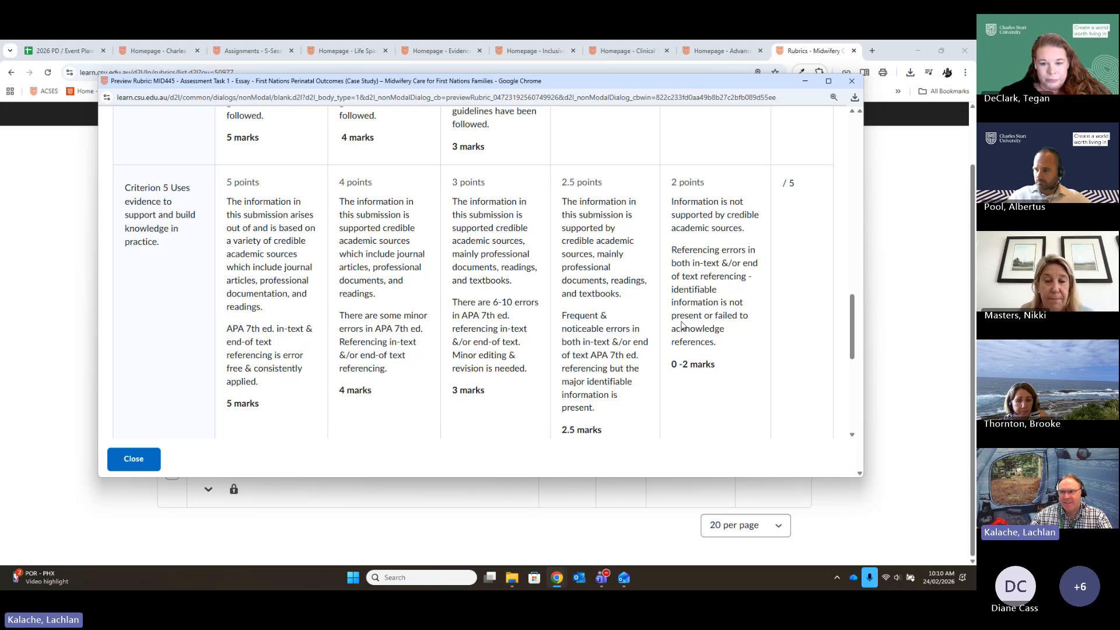
scroll(797, 321, "down", 5)
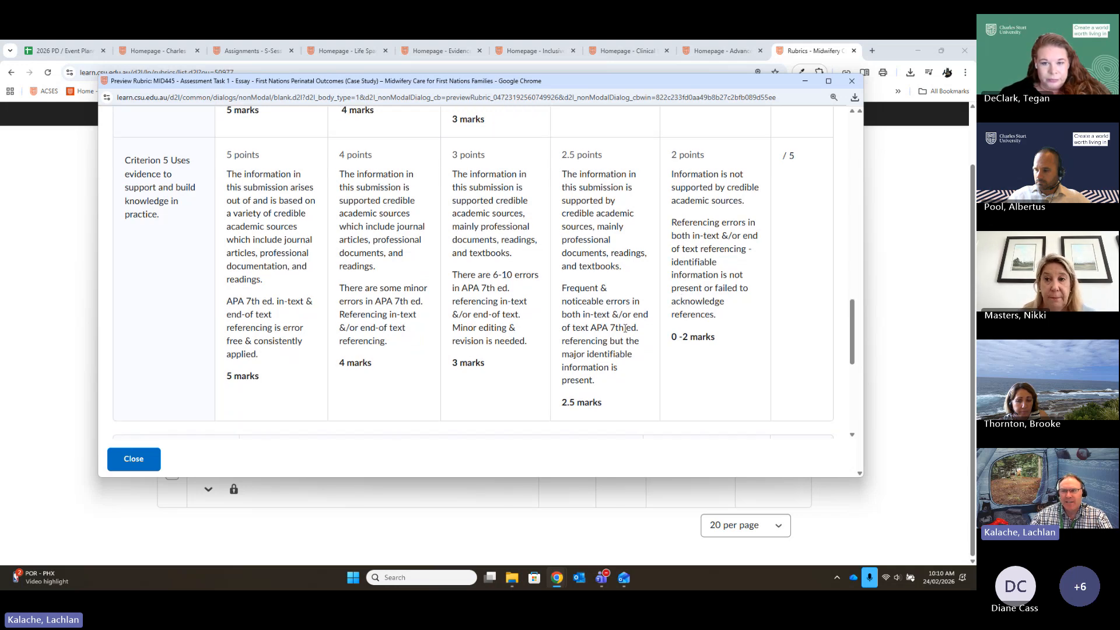
scroll(777, 392, "down", 2)
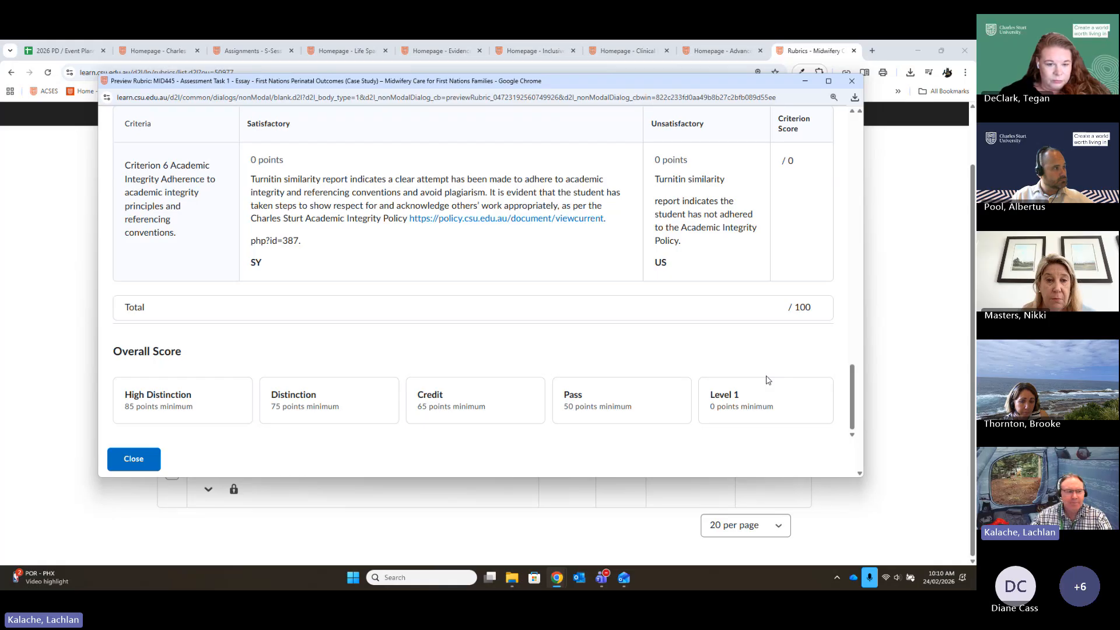
scroll(768, 380, "up", 10)
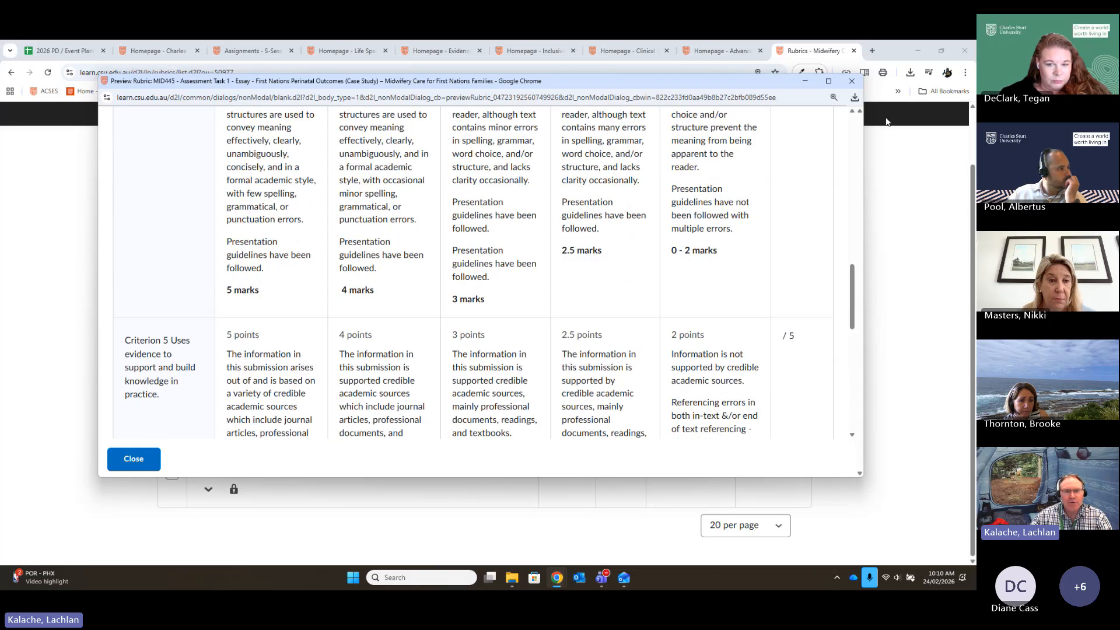
scroll(828, 280, "up", 1)
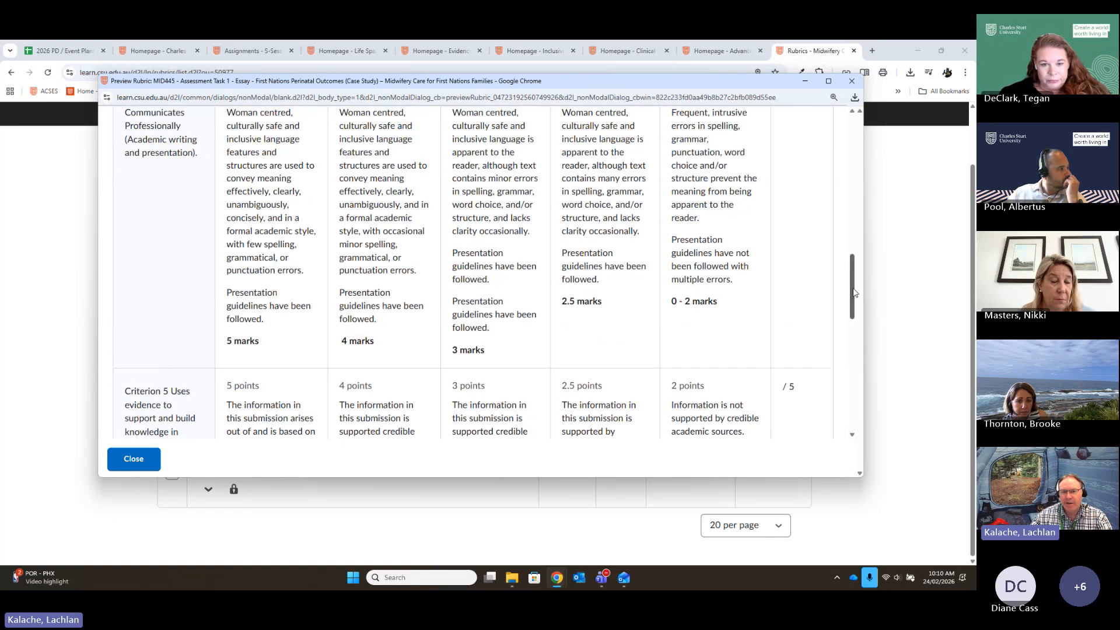
left_click_drag(851, 296, 835, 144)
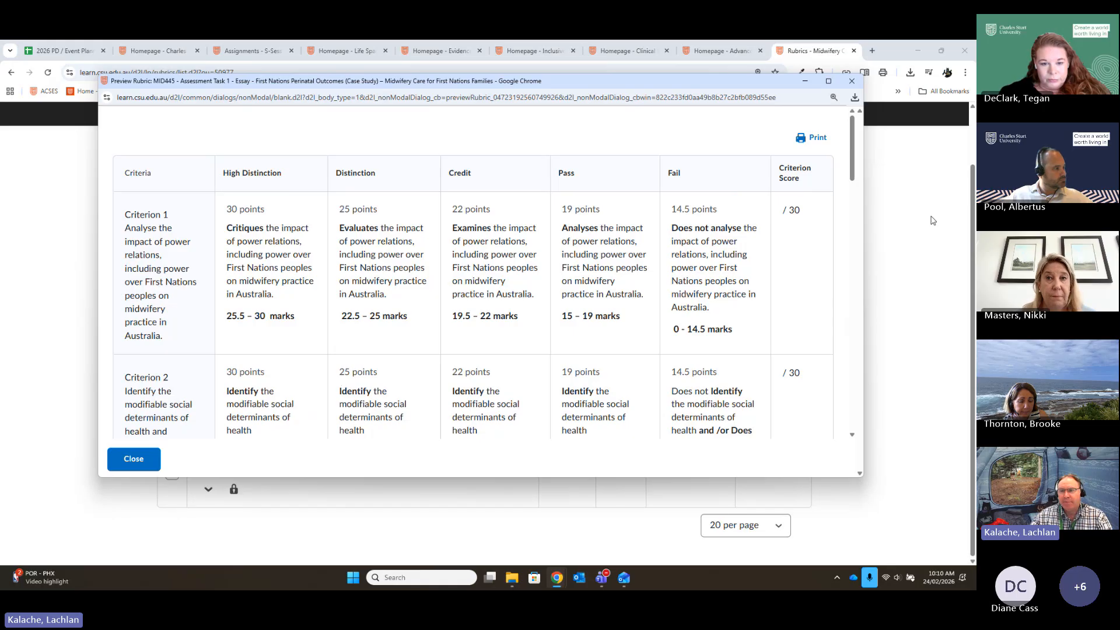
left_click(851, 81)
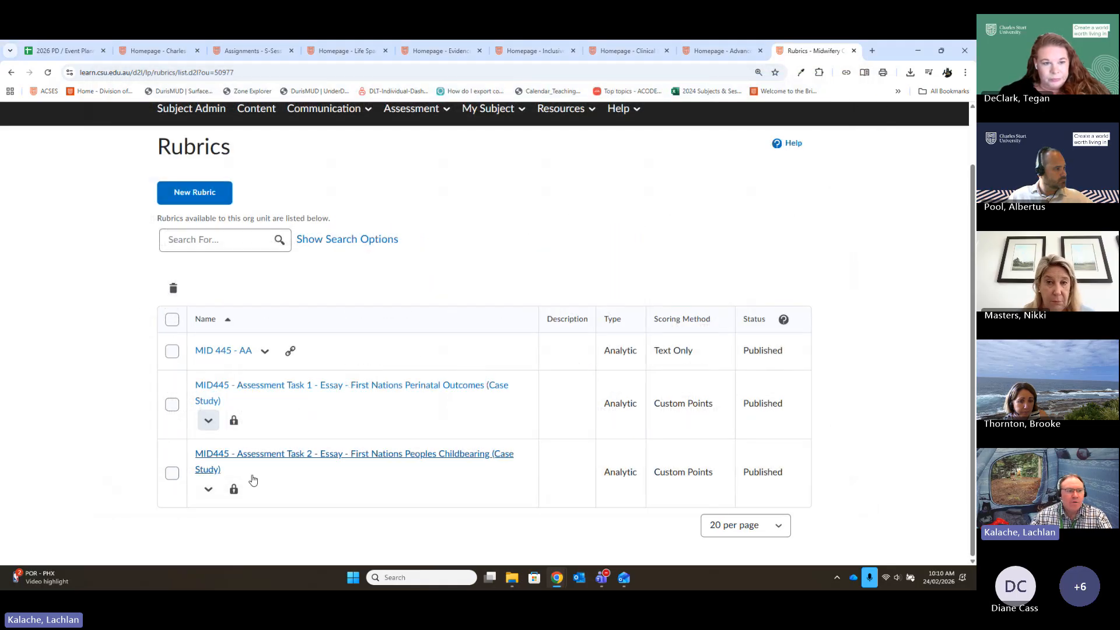
- Open the MID445 Assessment Task 1 essay rubric in the rubric editor
left_click(252, 385)
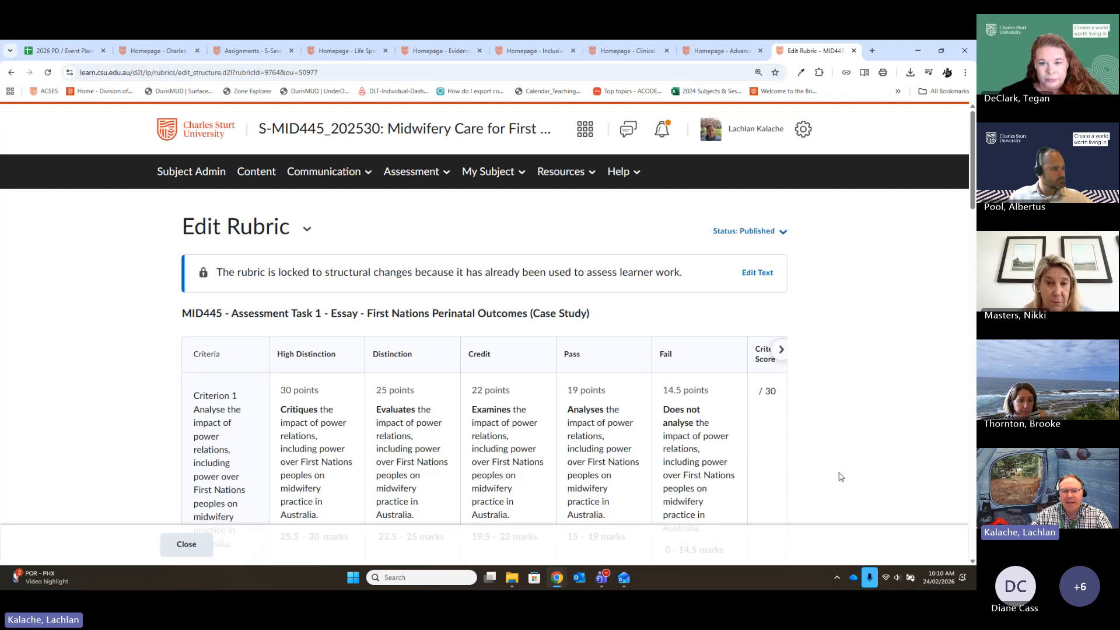
scroll(840, 477, "down", 1)
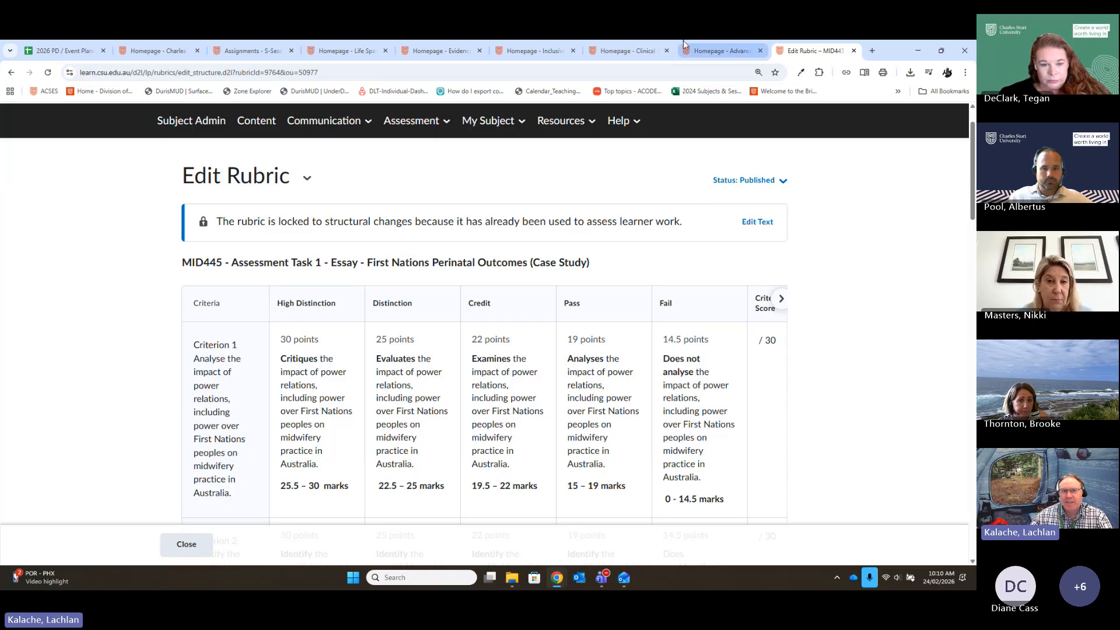
- Switch to the S-CLS300_202530 Advanced Cardiology subject, open its rubrics list and read the description of the Assessment item 3 simulation rubric
left_click(715, 53)
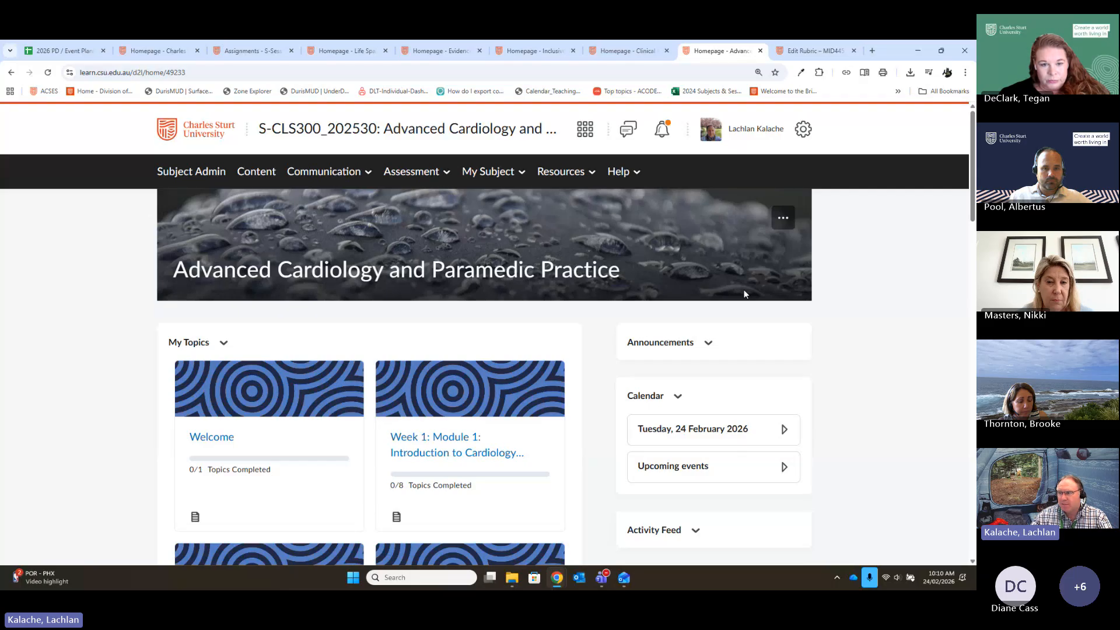
left_click(187, 175)
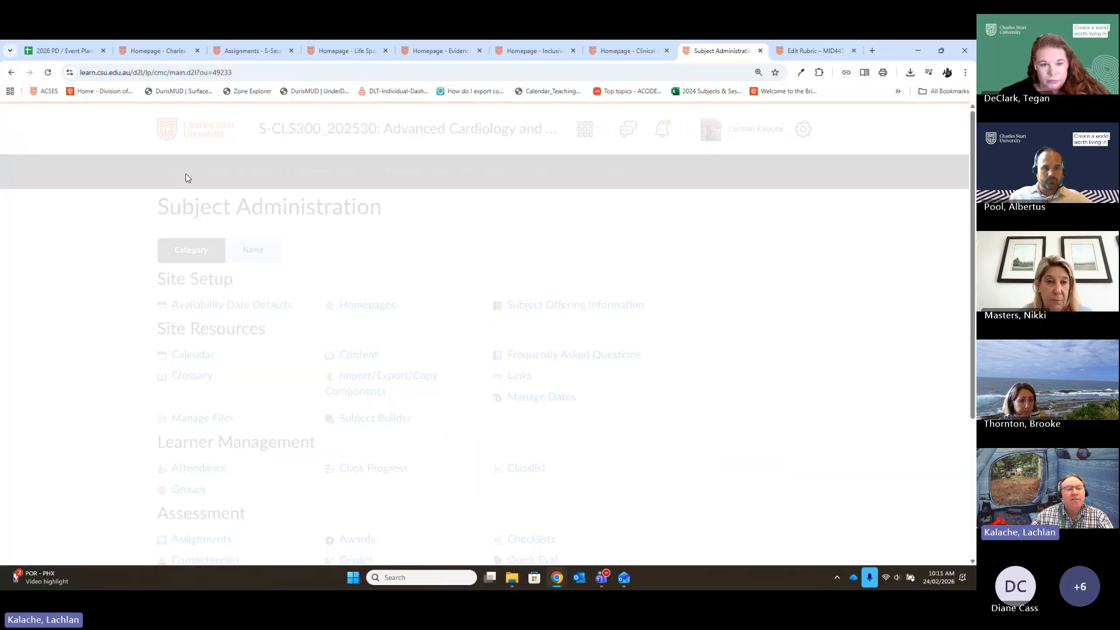
scroll(477, 346, "down", 4)
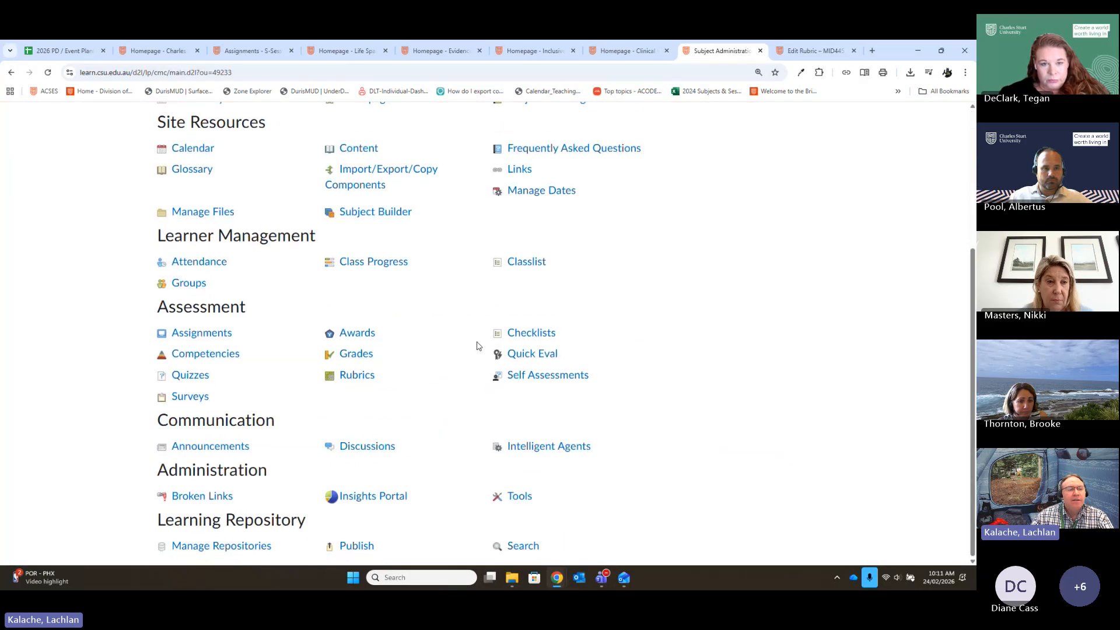
left_click(353, 376)
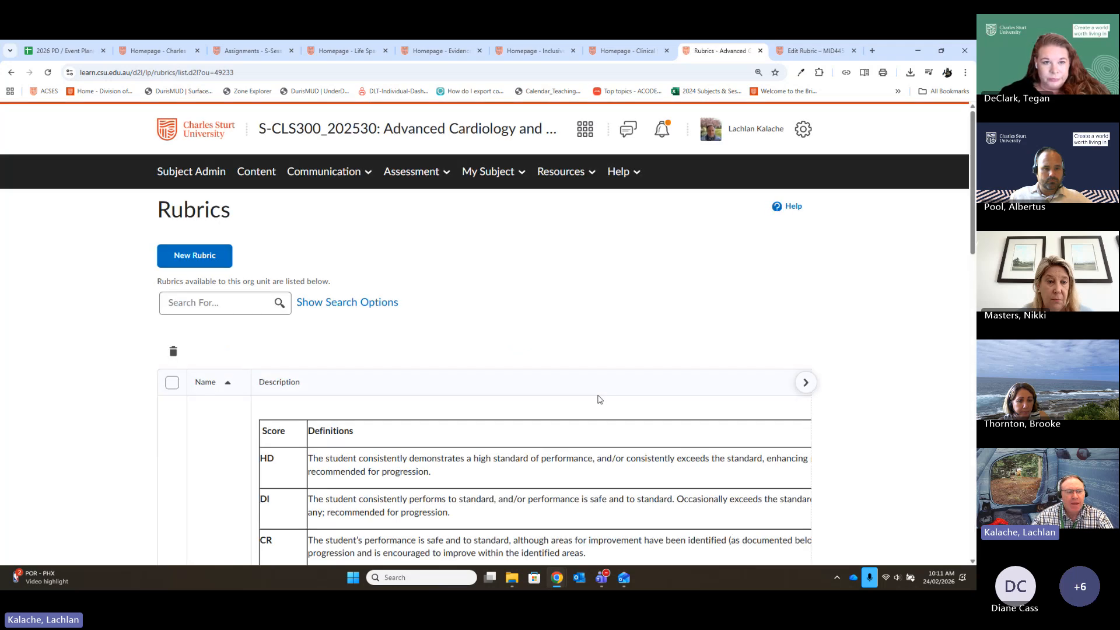
scroll(457, 327, "down", 5)
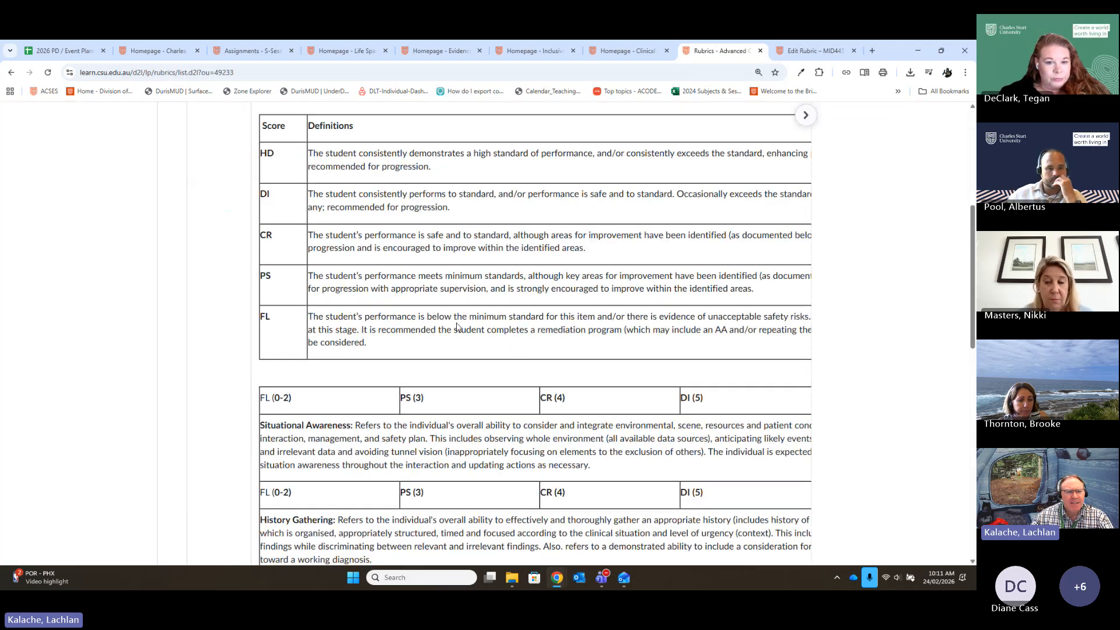
scroll(461, 326, "up", 2)
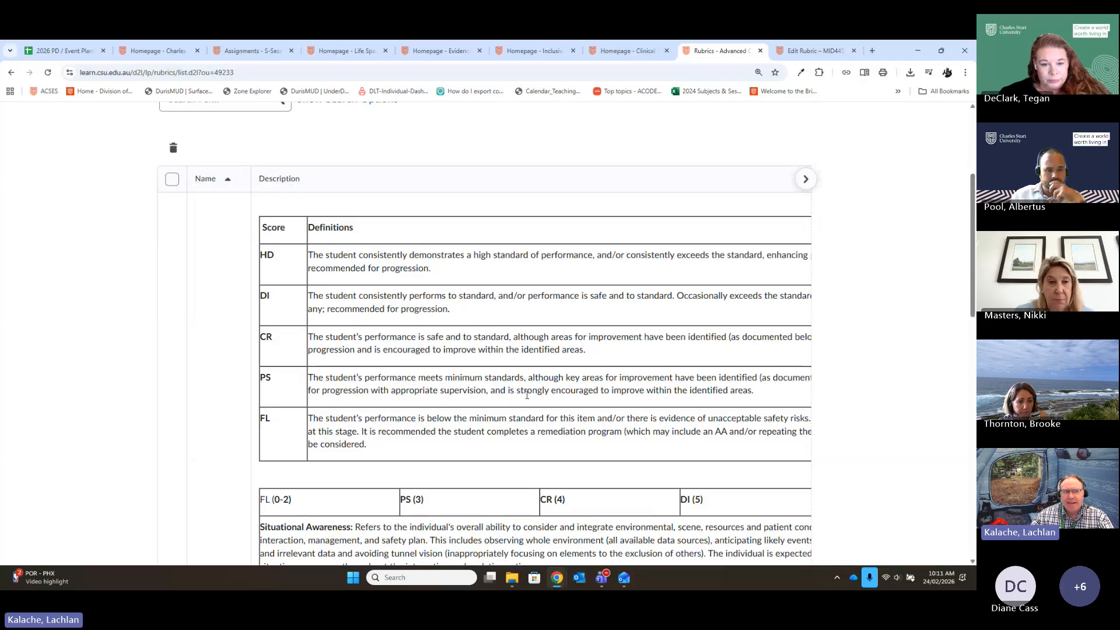
scroll(516, 379, "down", 2)
scroll(515, 378, "down", 4)
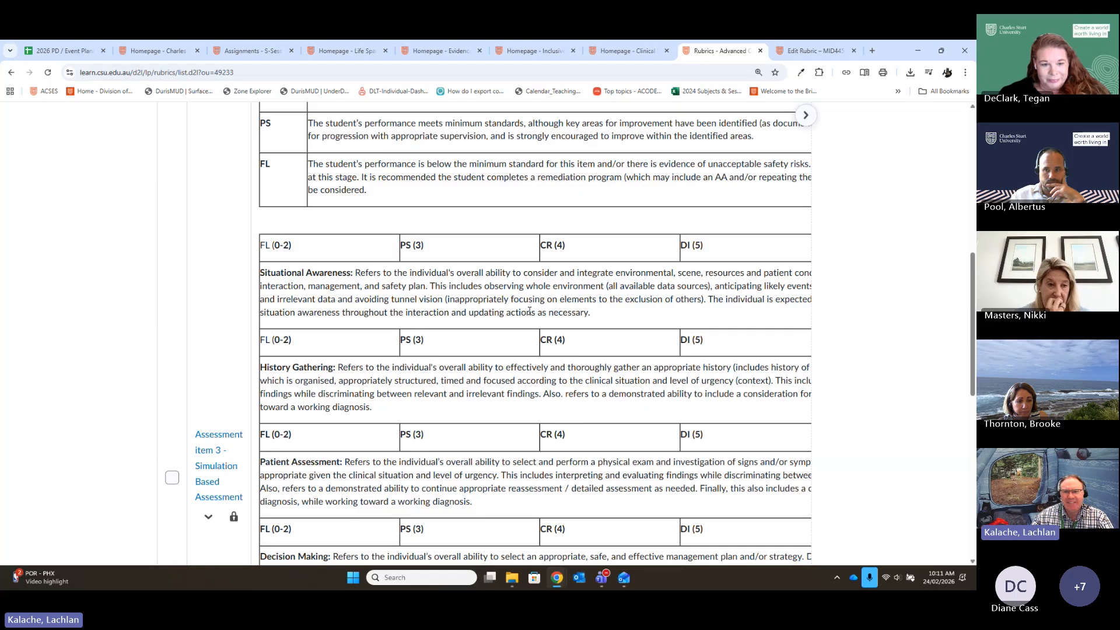
scroll(473, 332, "down", 4)
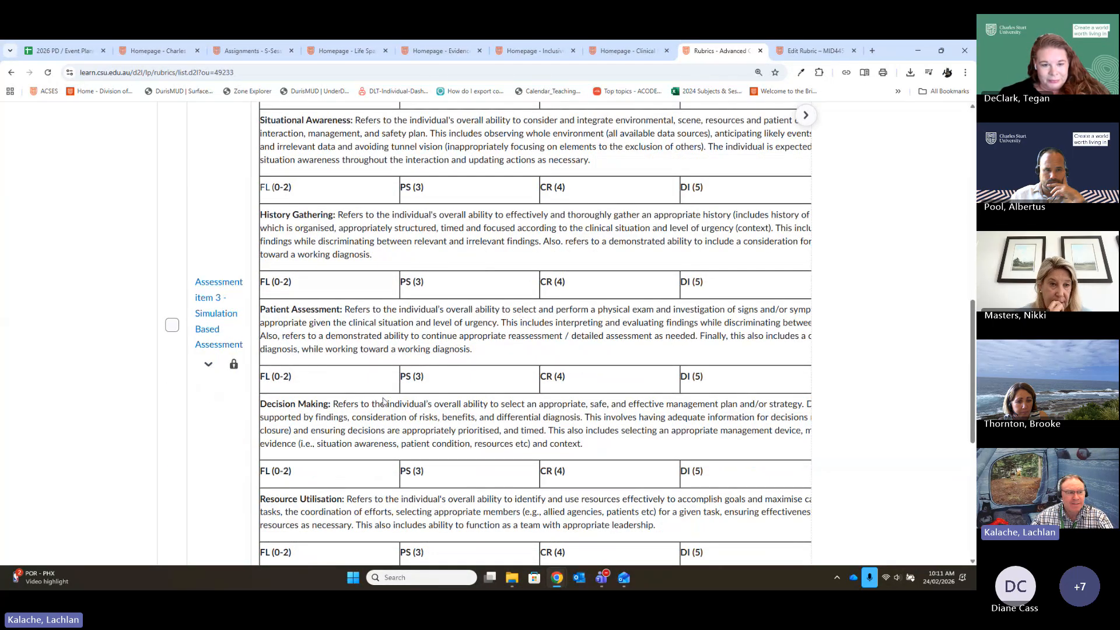
- Open the CLS300 Assessment item 3 simulation rubric in the editor and examine its level points, criterion scores, total and overall score thresholds
left_click(211, 324)
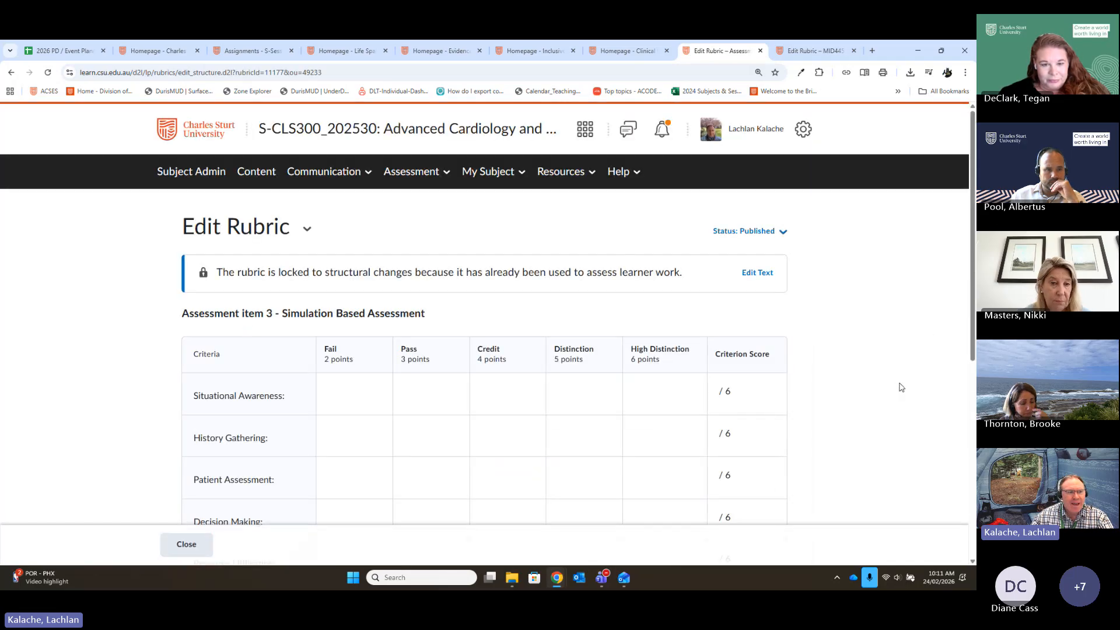
scroll(895, 350, "down", 3)
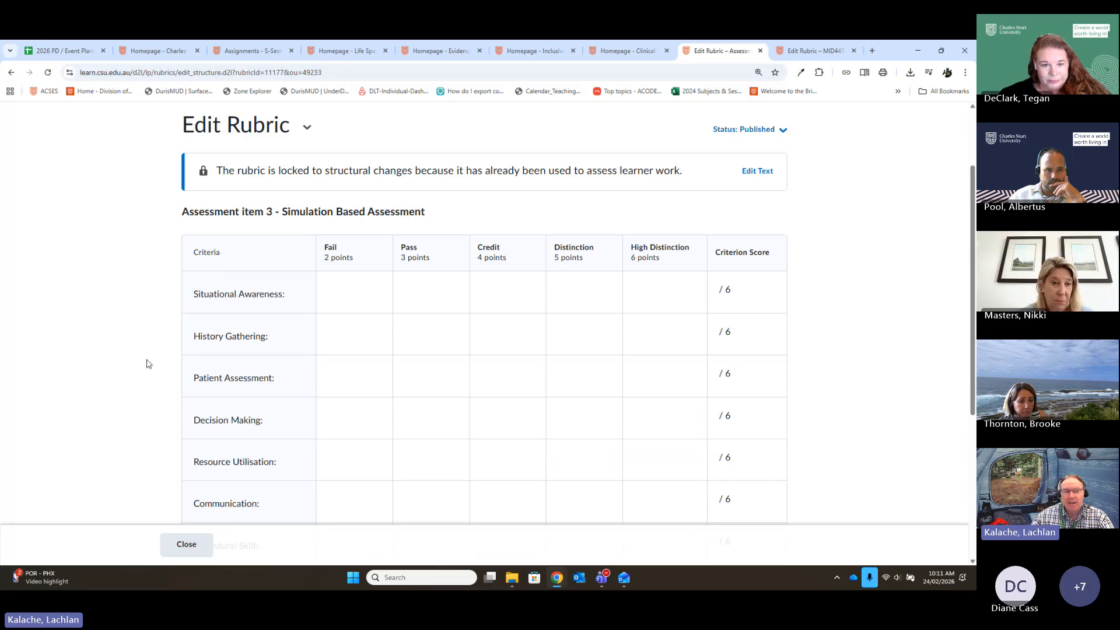
scroll(157, 339, "down", 1)
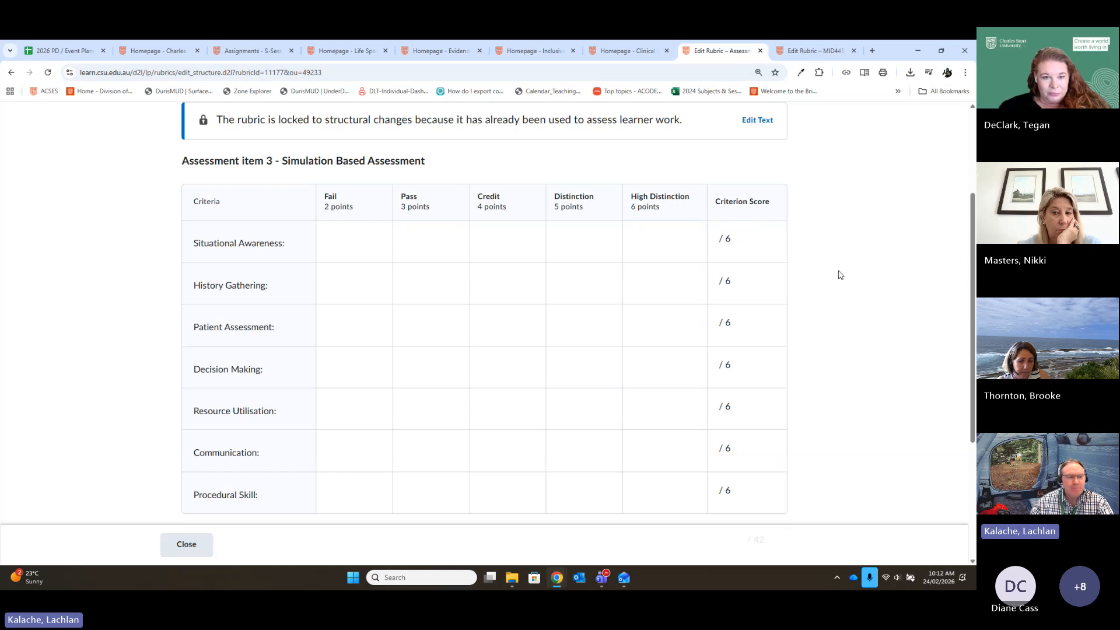
scroll(787, 259, "down", 3)
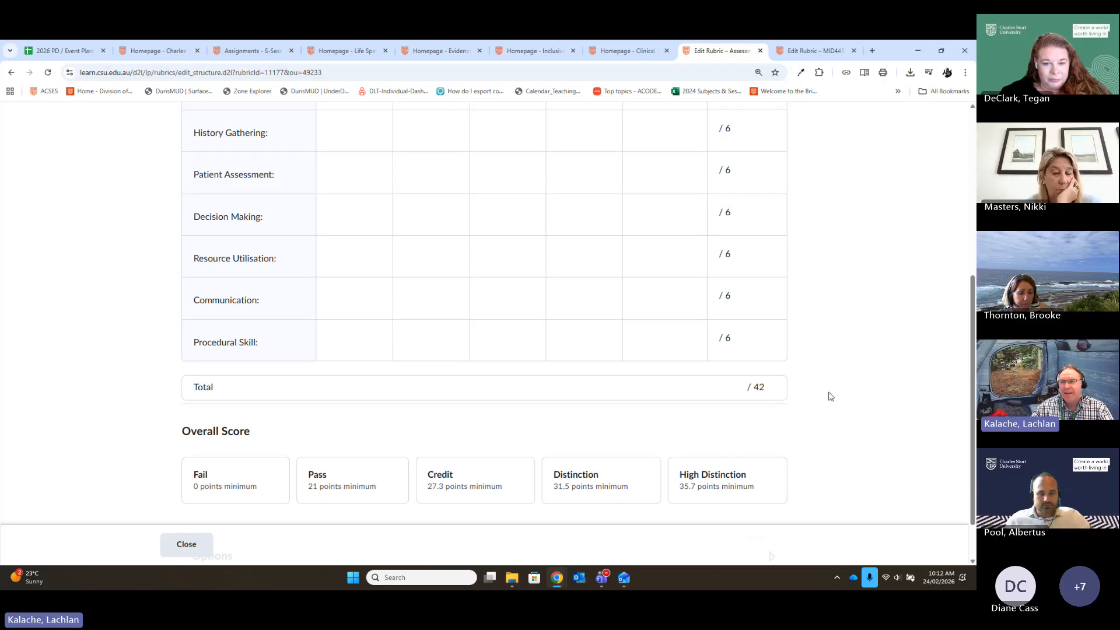
scroll(874, 373, "down", 1)
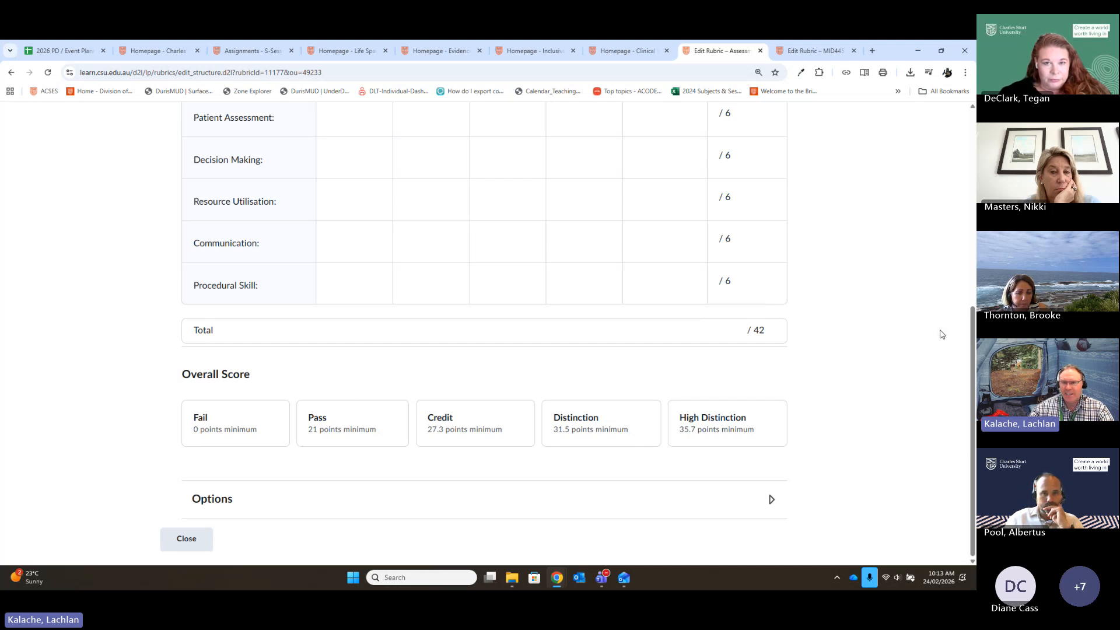
scroll(924, 338, "up", 5)
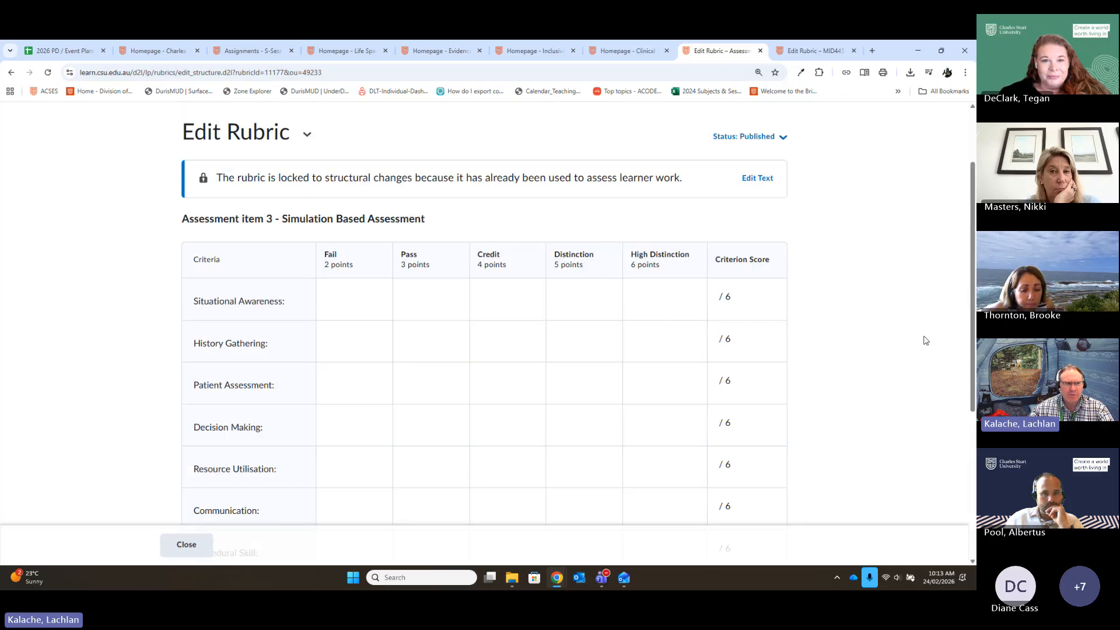
scroll(925, 340, "up", 2)
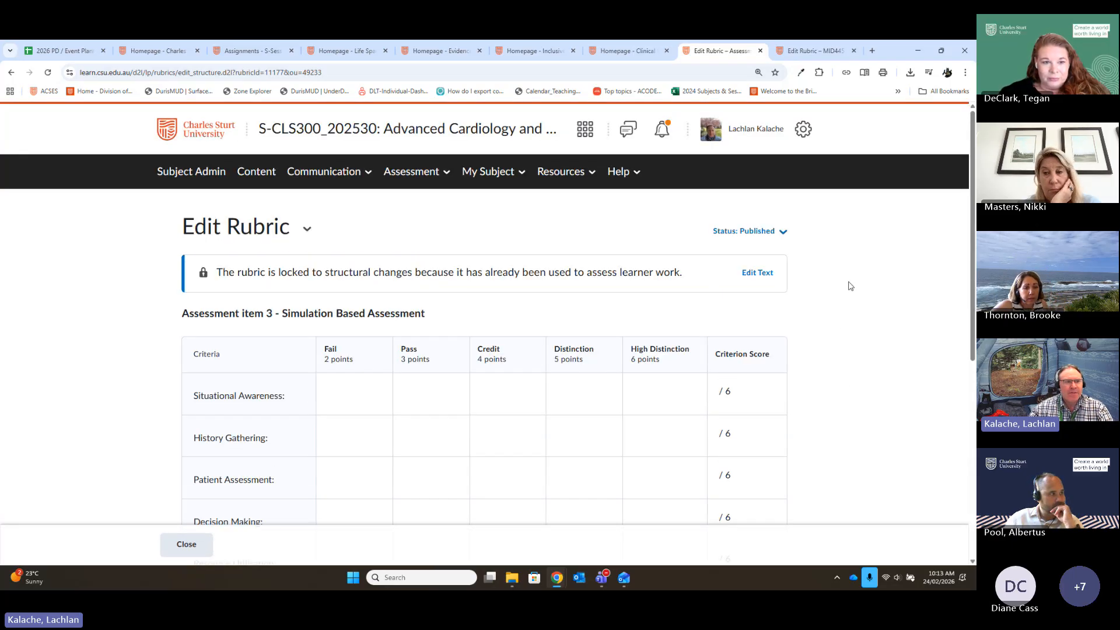
- Switch to the S-NRS174_202560 Clinical Reasoning in Nursing 2 subject and open its rubrics list
left_click(621, 55)
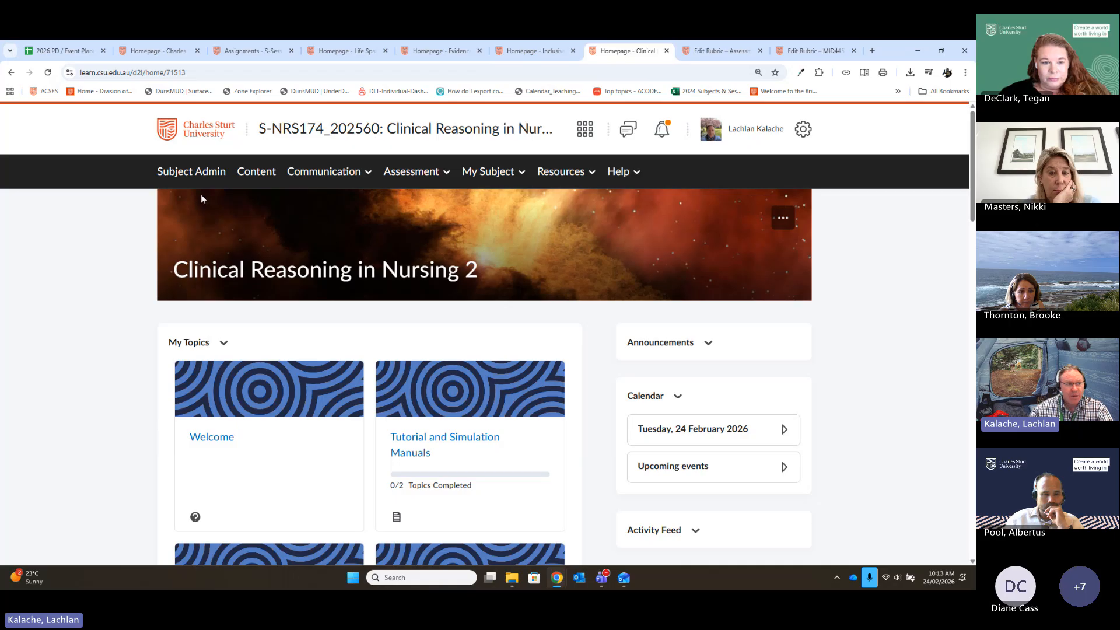
left_click(191, 171)
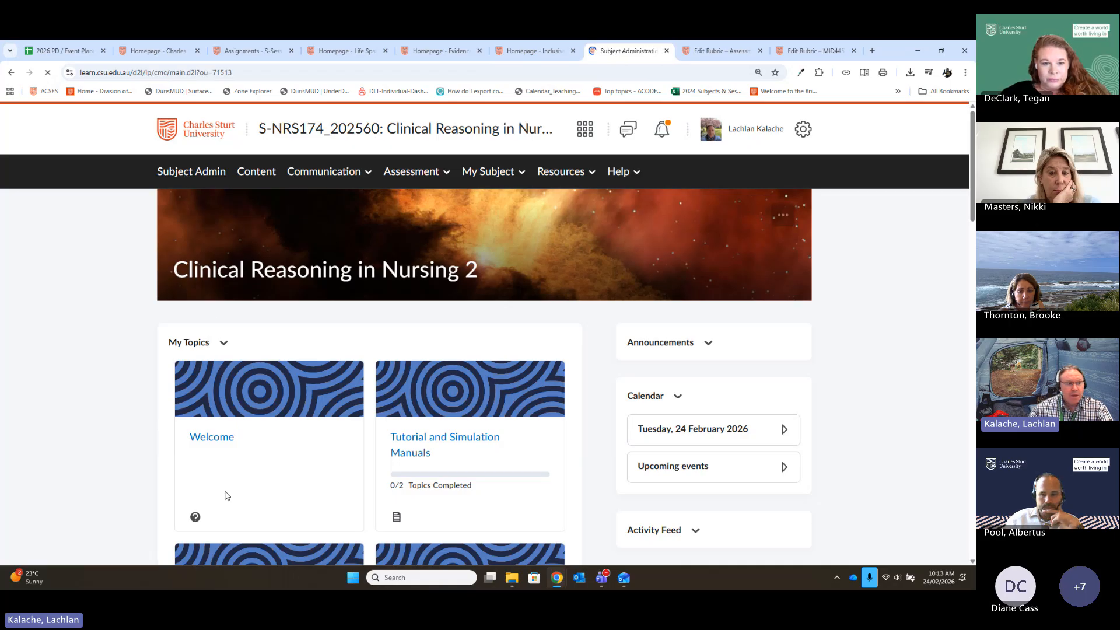
scroll(437, 507, "down", 1)
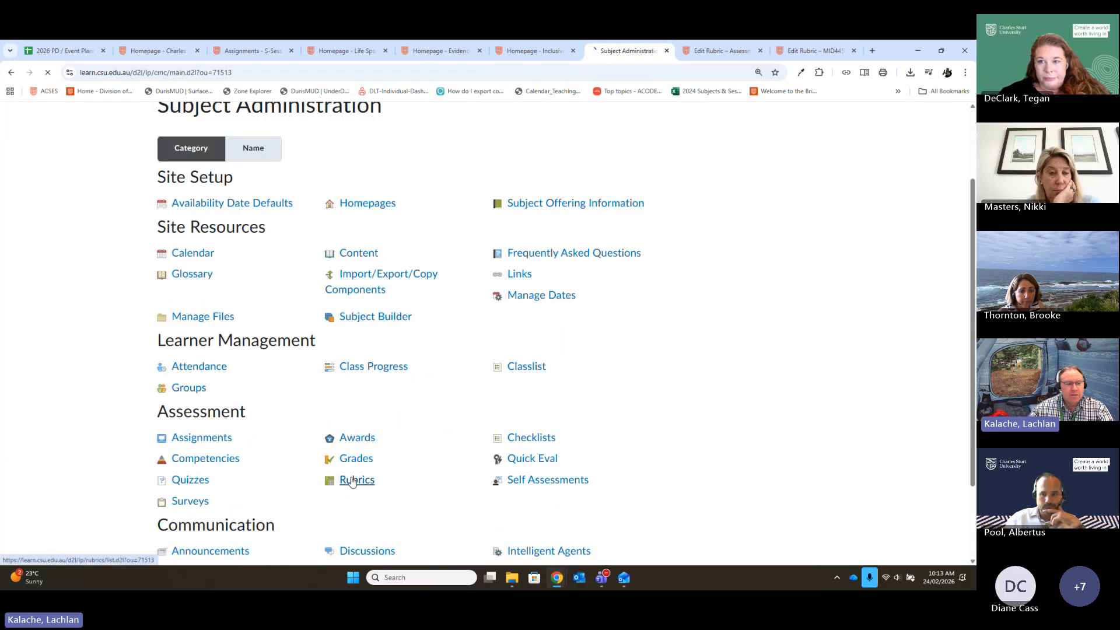
left_click(353, 481)
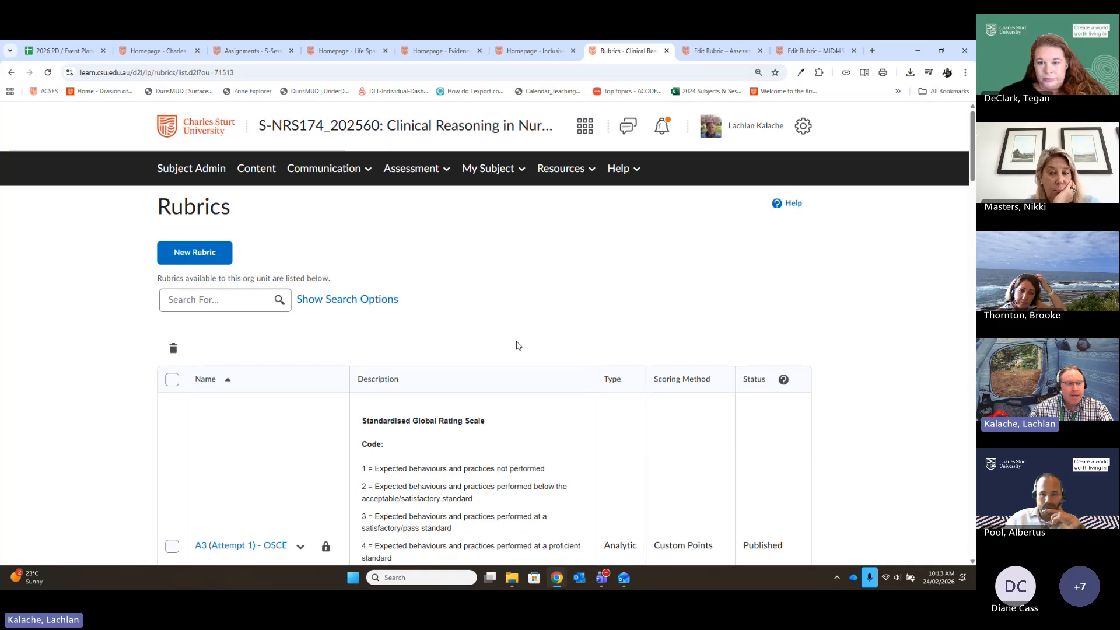
- Read the Standardised Global Rating Scale descriptions of the A3 Attempt 1 and Attempt 2 OSCE rubrics
scroll(578, 349, "down", 4)
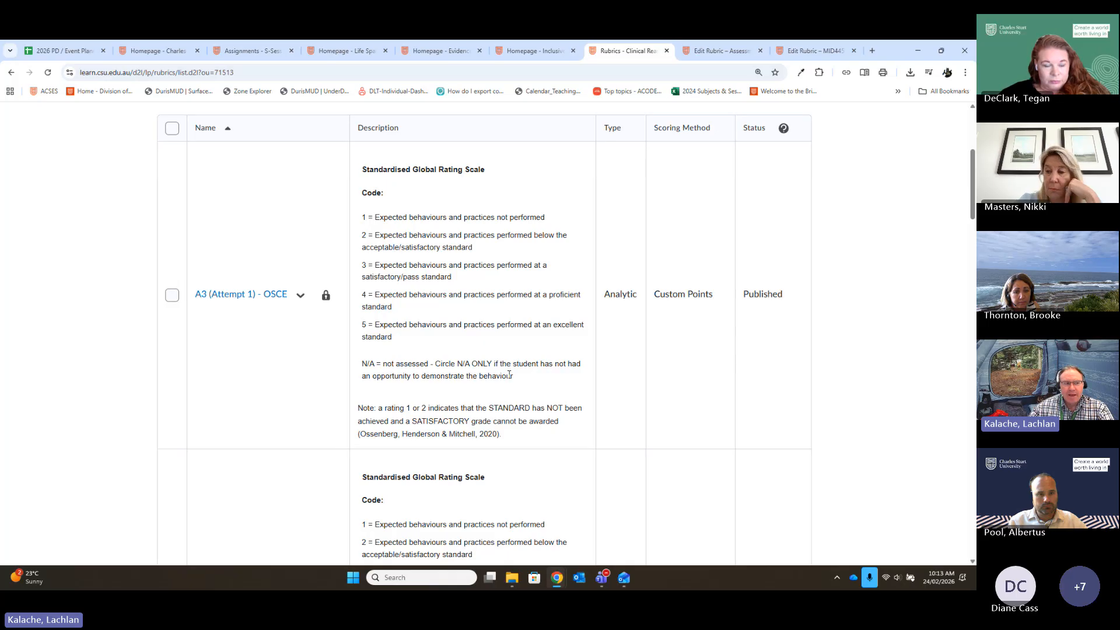
scroll(309, 318, "down", 1)
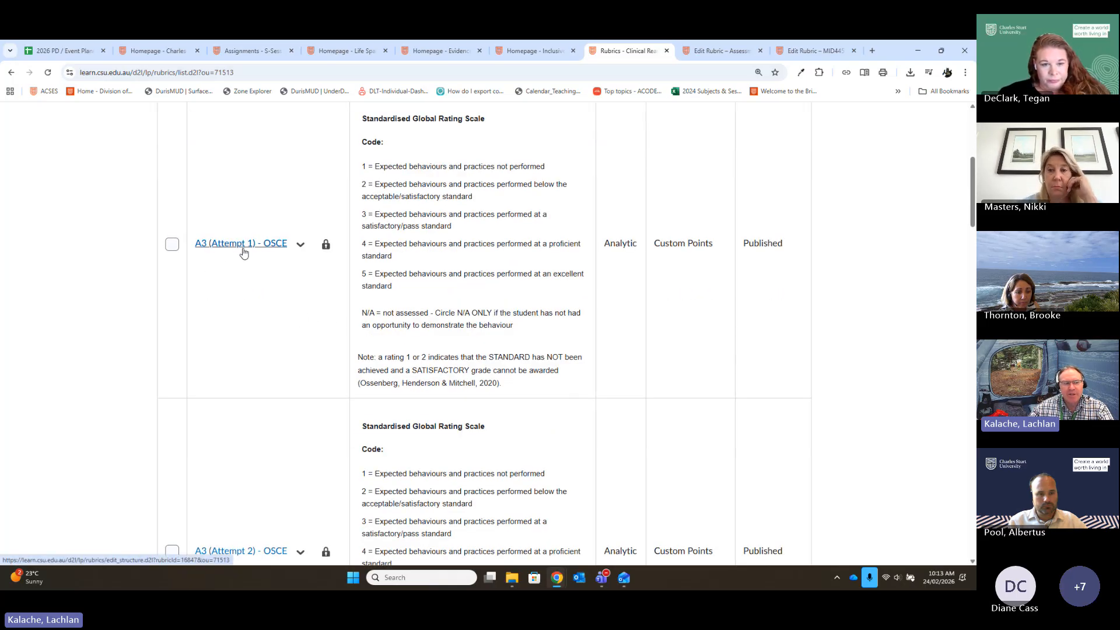
scroll(310, 317, "down", 1)
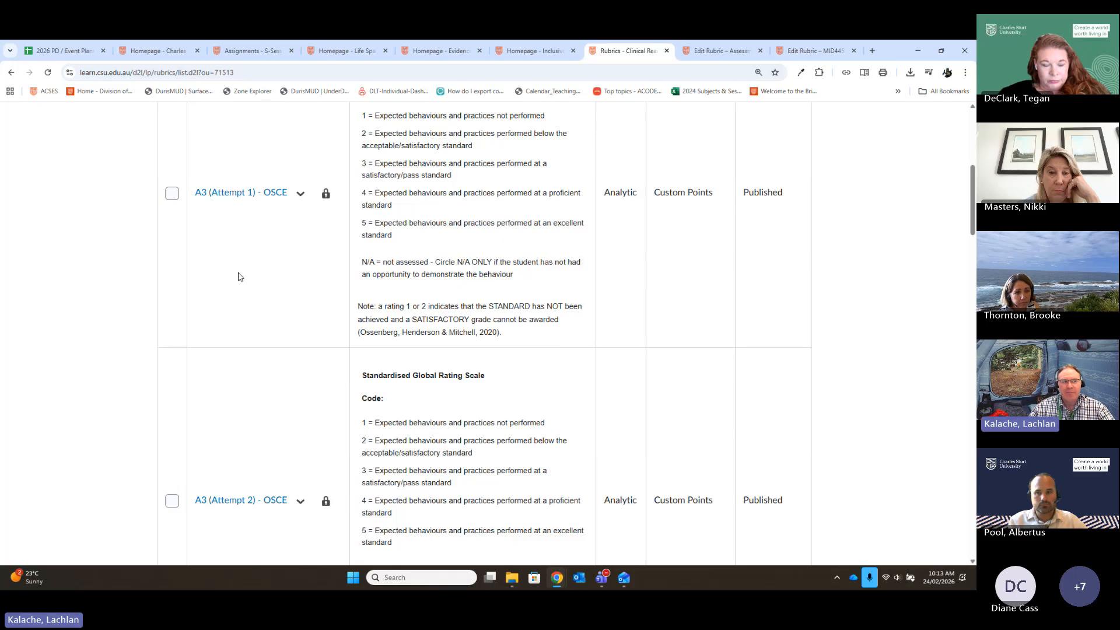
scroll(239, 275, "up", 1)
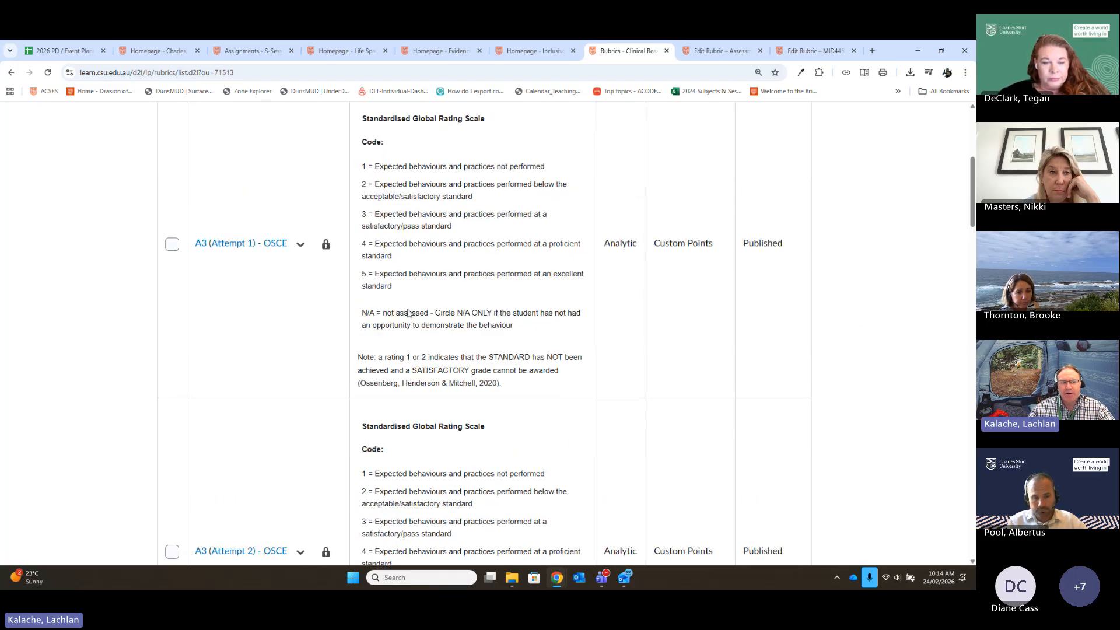
scroll(313, 324, "down", 5)
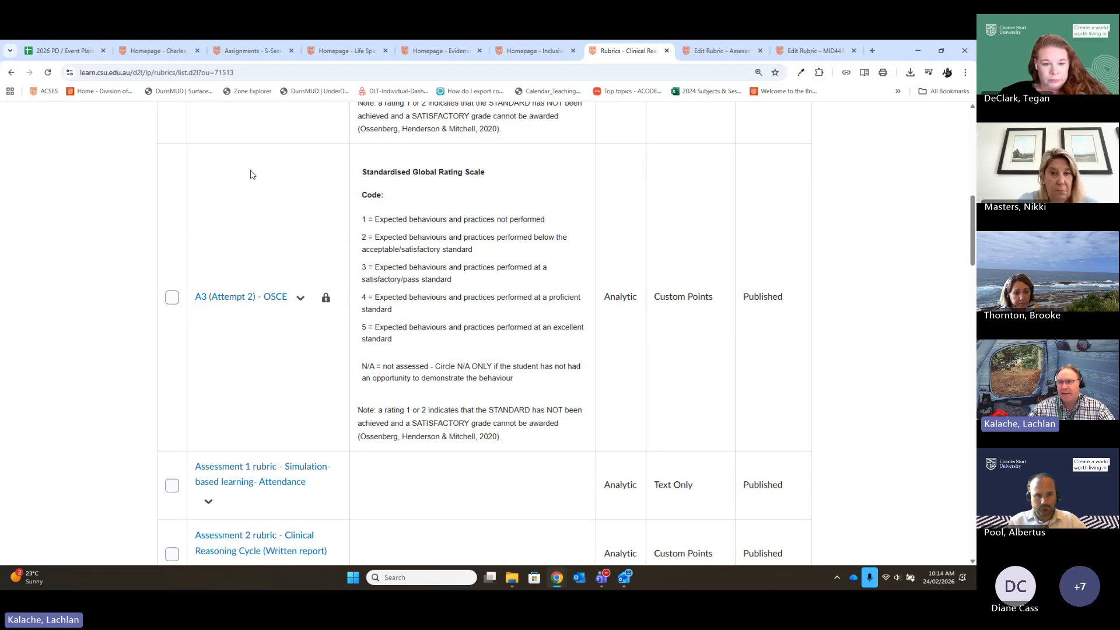
- Open the A3 - Objective Structured Clinical Examination (OSCE) assignment's submissions and go to the evaluation of the second listed learner
scroll(351, 298, "up", 10)
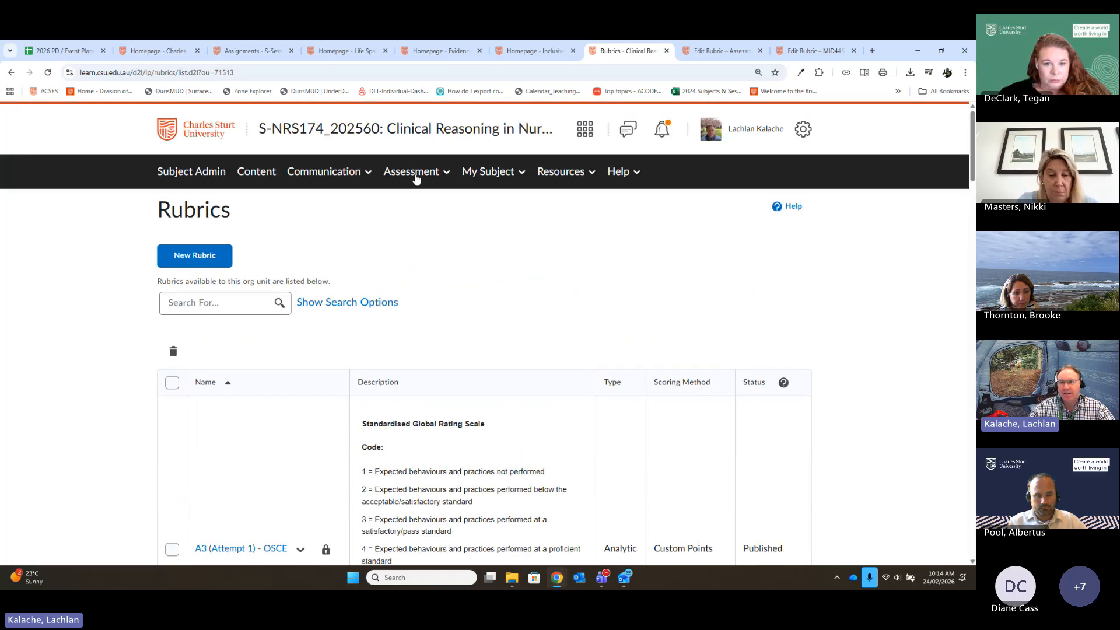
left_click(415, 175)
left_click(395, 206)
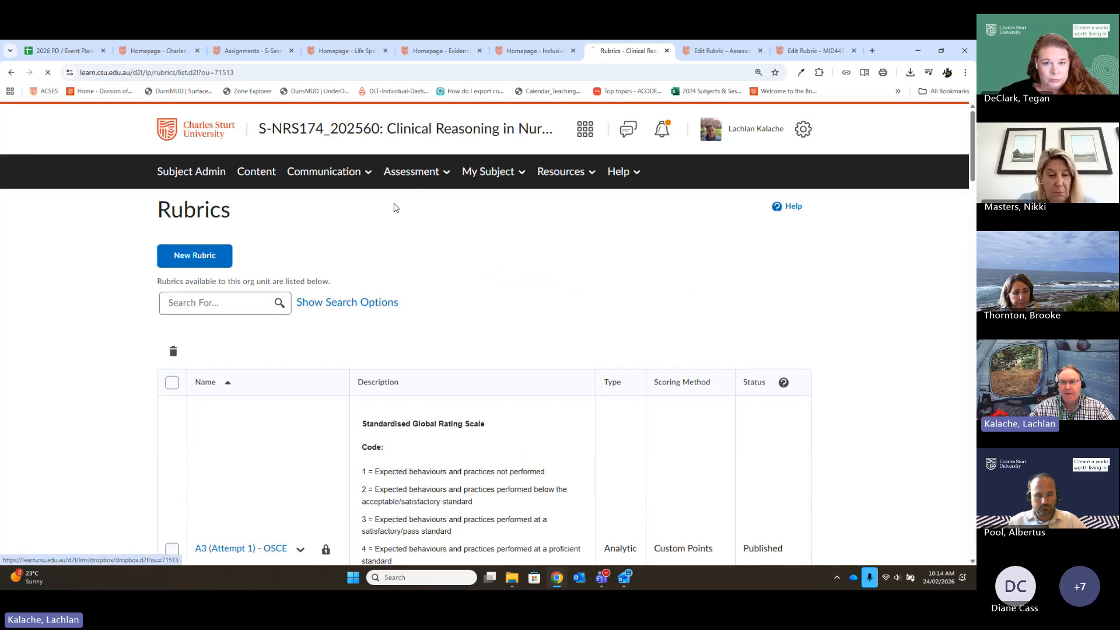
scroll(532, 353, "down", 1)
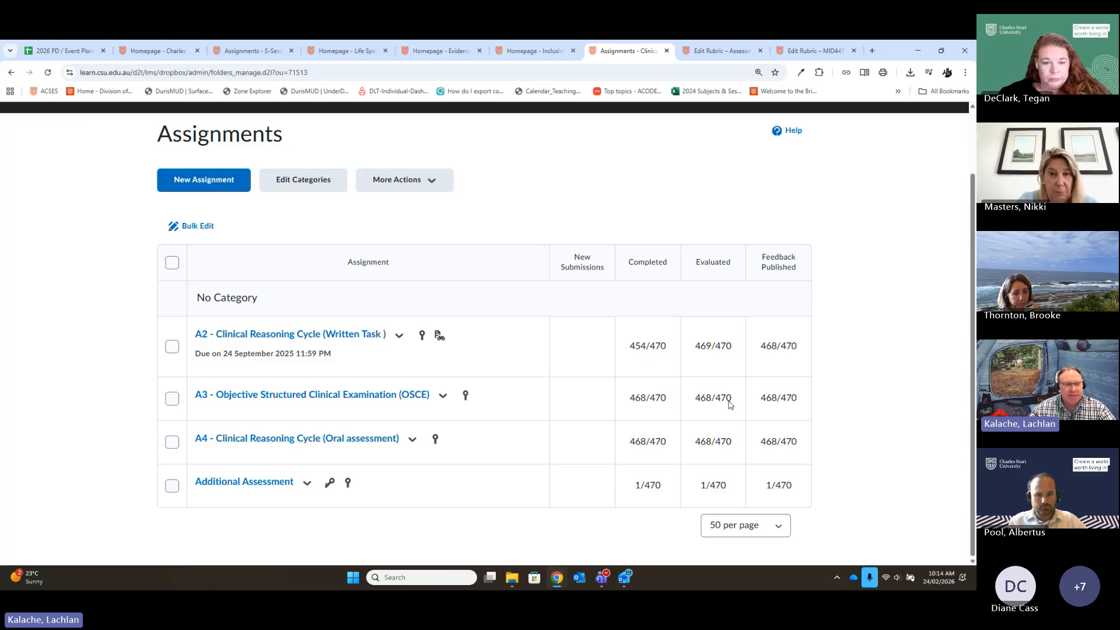
left_click(343, 395)
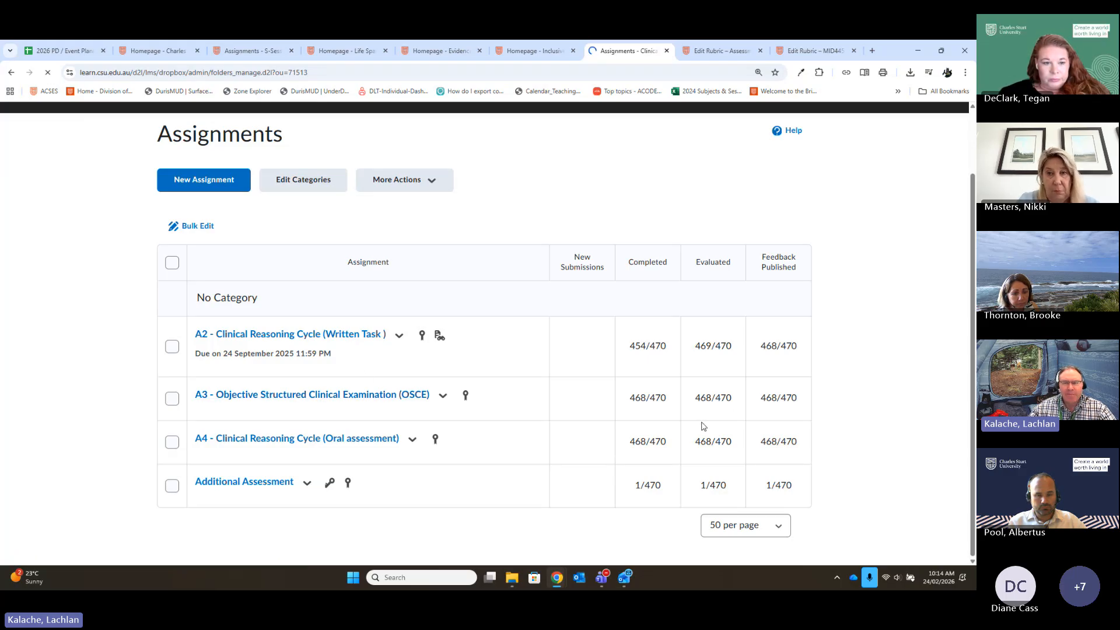
scroll(553, 289, "down", 3)
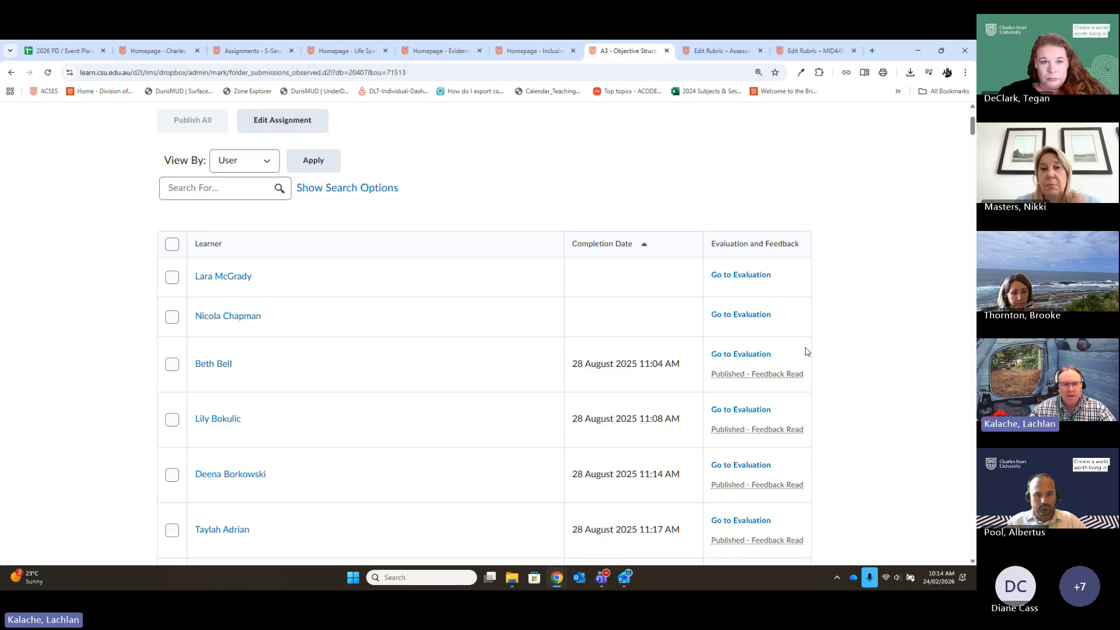
left_click(725, 321)
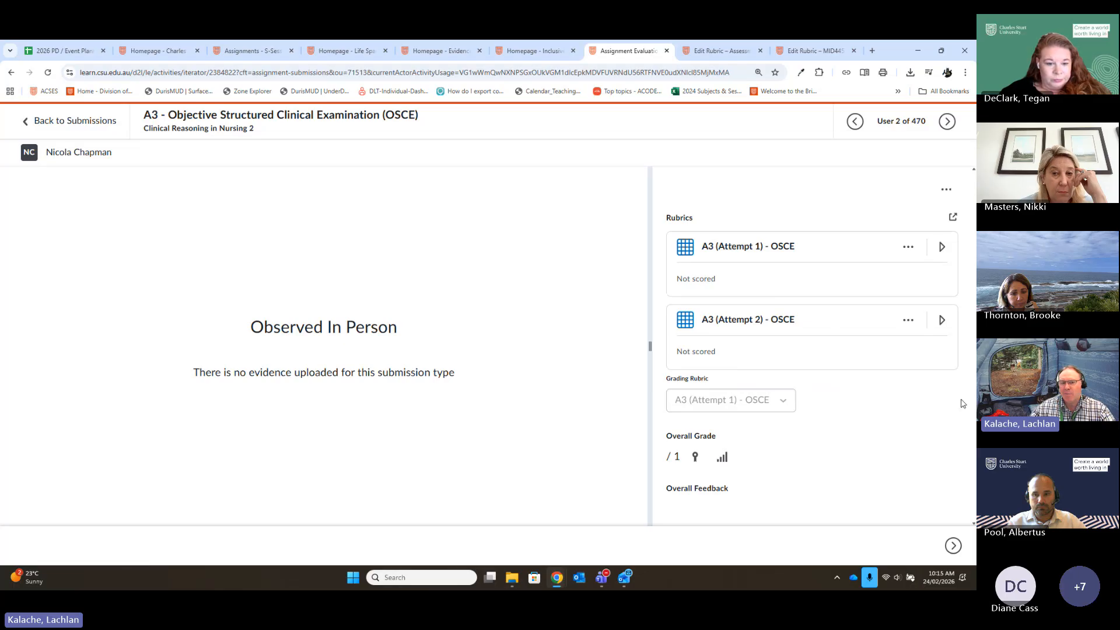
- Expand the A3 (Attempt 1) - OSCE rubric in the evaluation and widen the grading pane
left_click(827, 254)
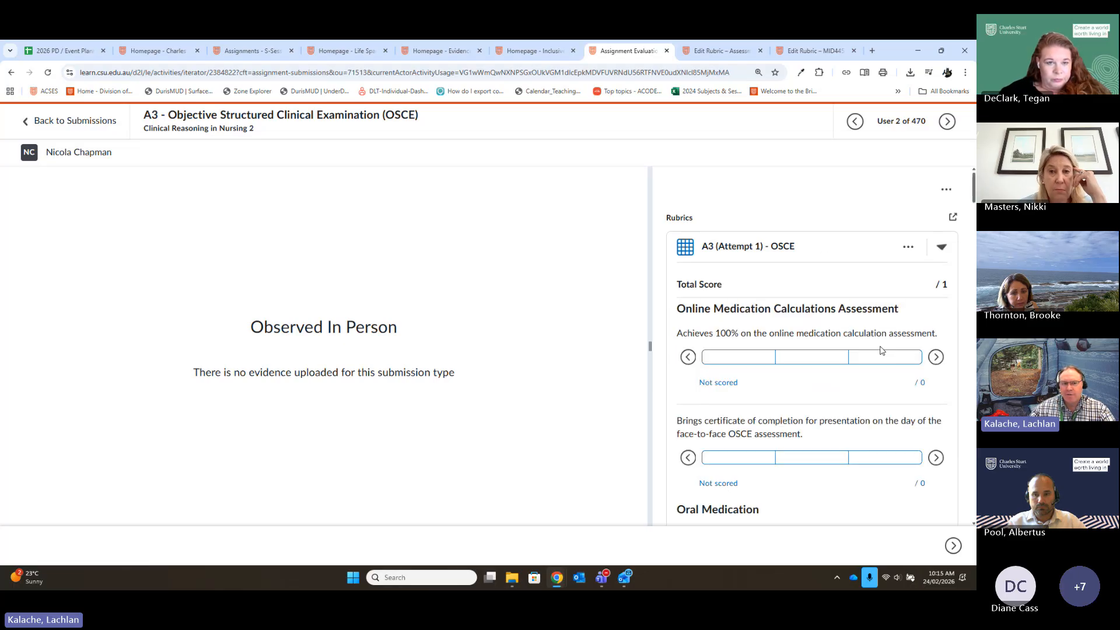
scroll(784, 352, "down", 1)
scroll(911, 209, "up", 1)
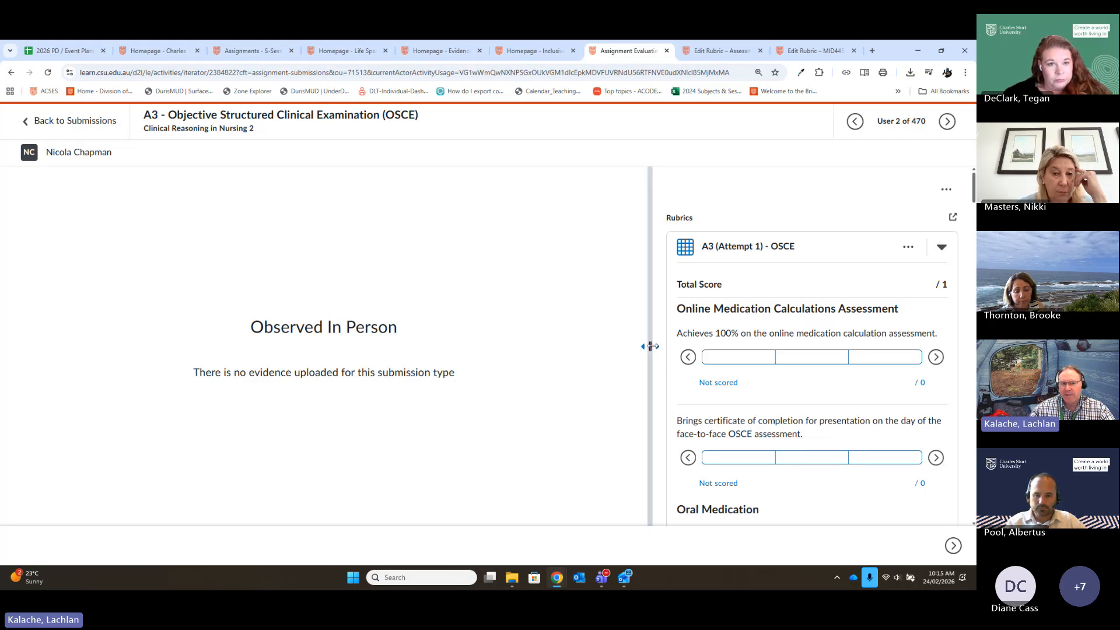
left_click_drag(648, 346, 551, 346)
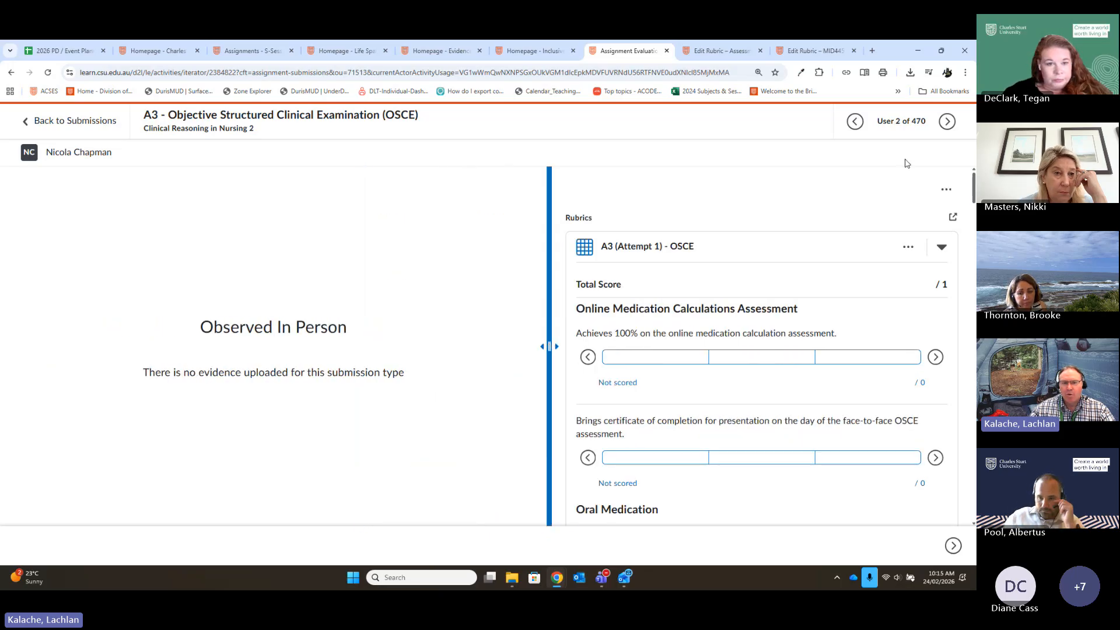
- Pop the OSCE rubrics out into a widened window, examine the Attempt 1 criteria through to the satisfactory/unsatisfactory scoring, and minimize the window
left_click(952, 218)
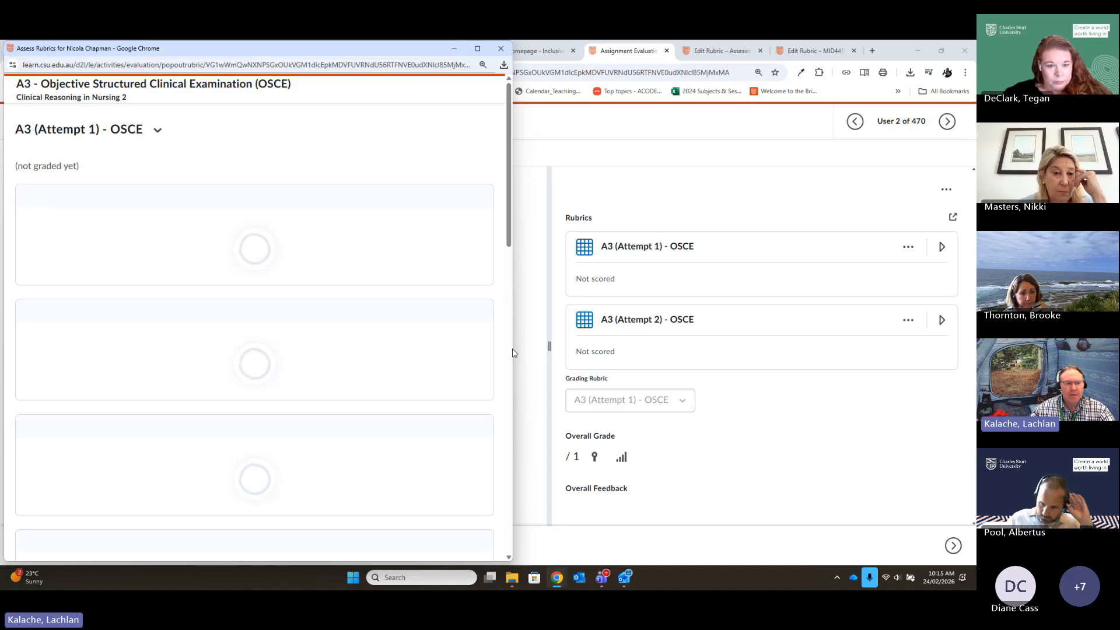
left_click_drag(512, 353, 877, 358)
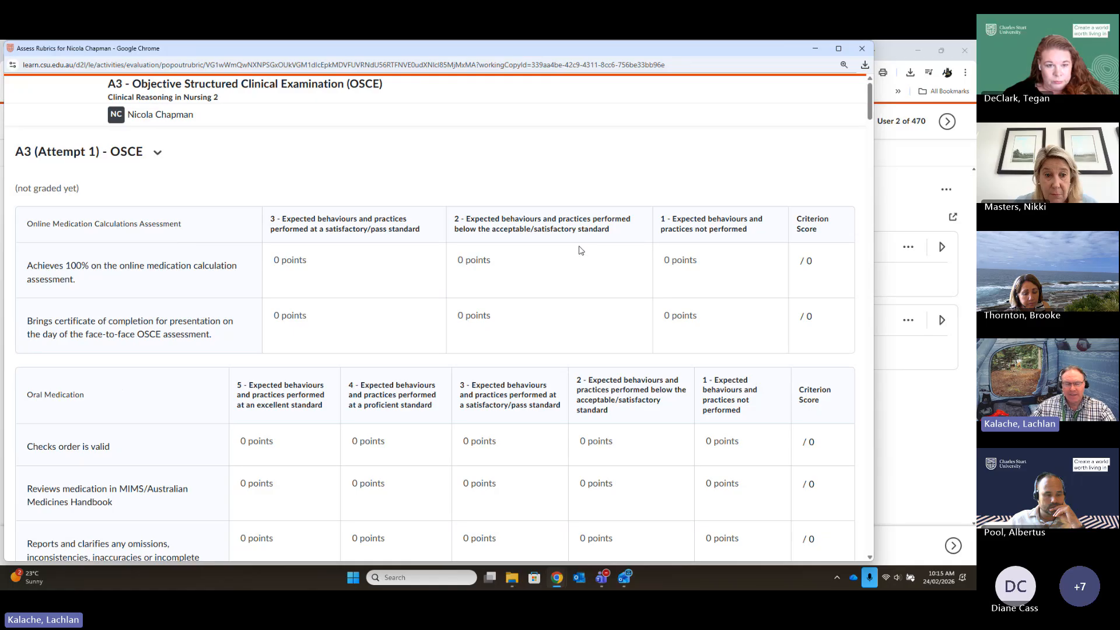
scroll(529, 298, "down", 3)
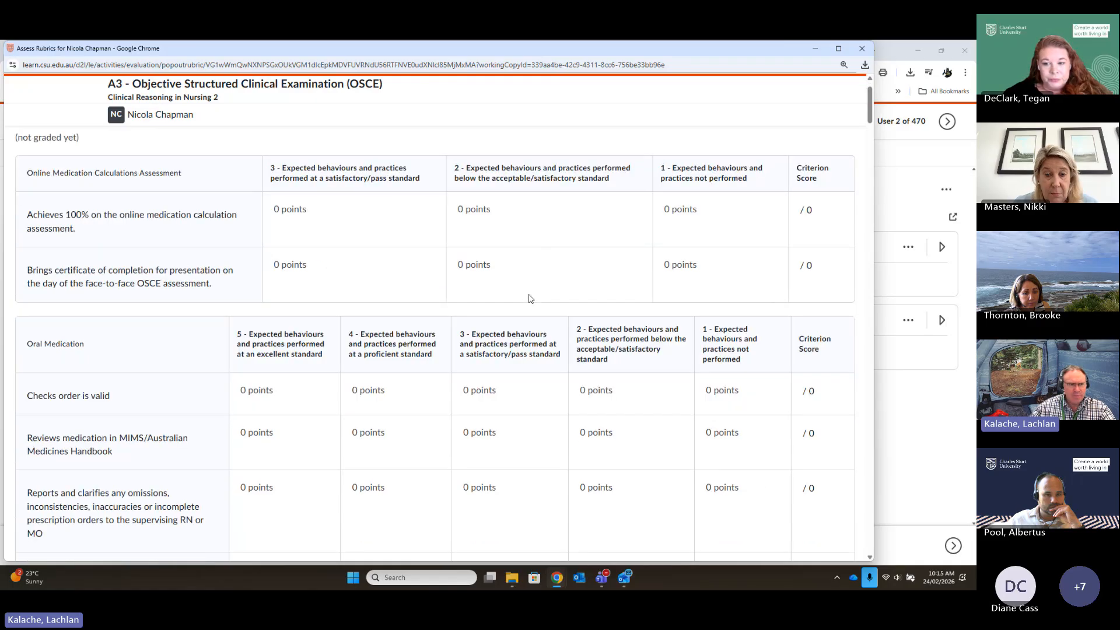
scroll(528, 298, "down", 15)
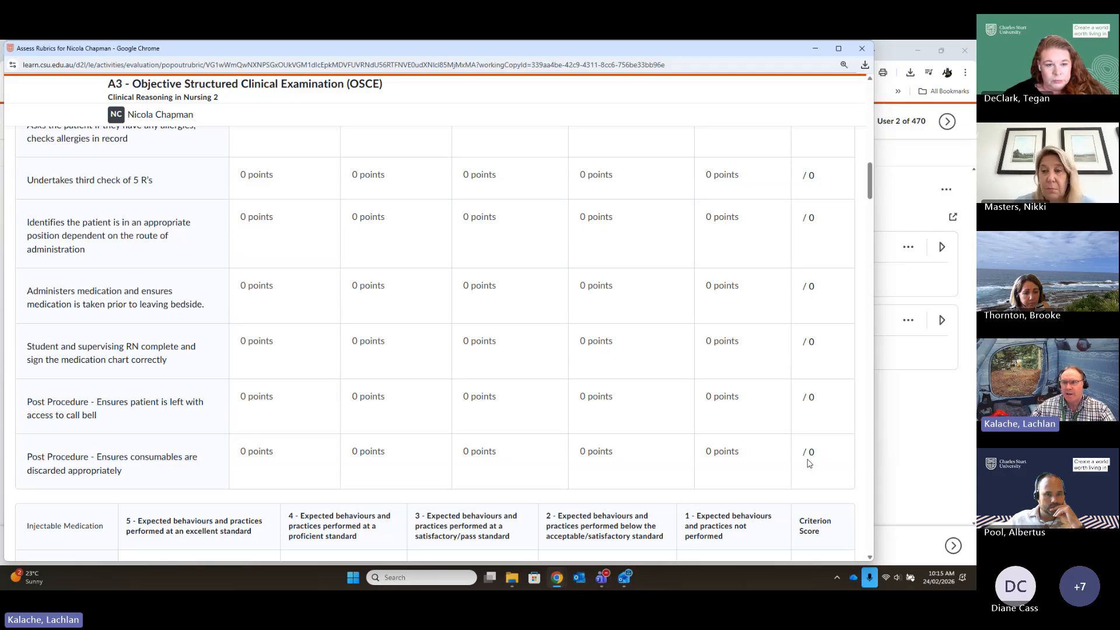
scroll(722, 322, "down", 5)
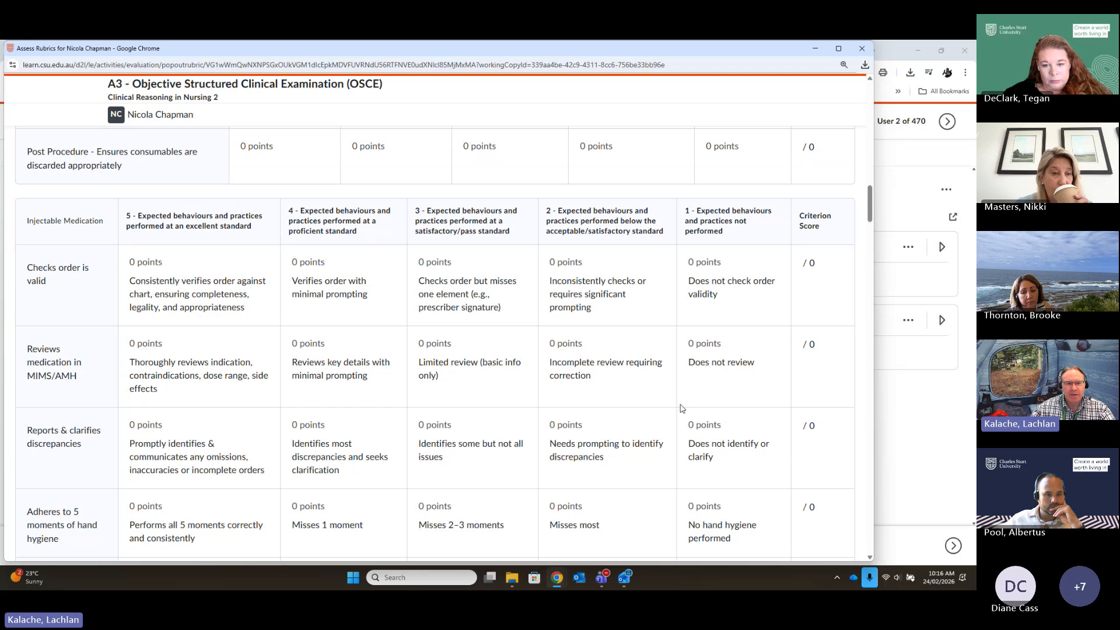
scroll(562, 334, "down", 8)
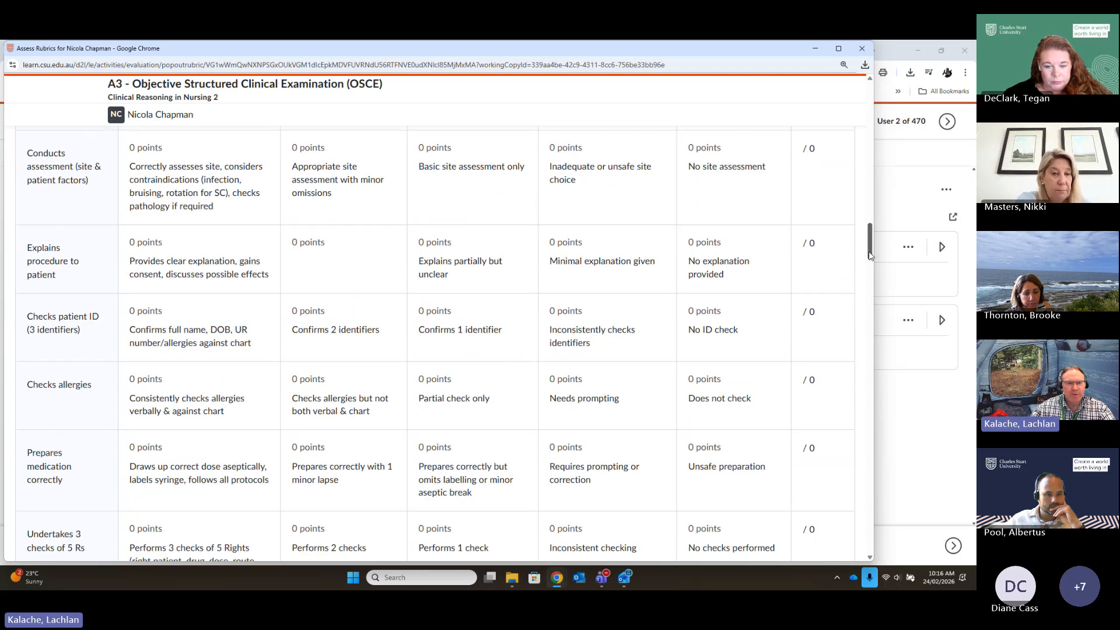
left_click_drag(869, 259, 869, 327)
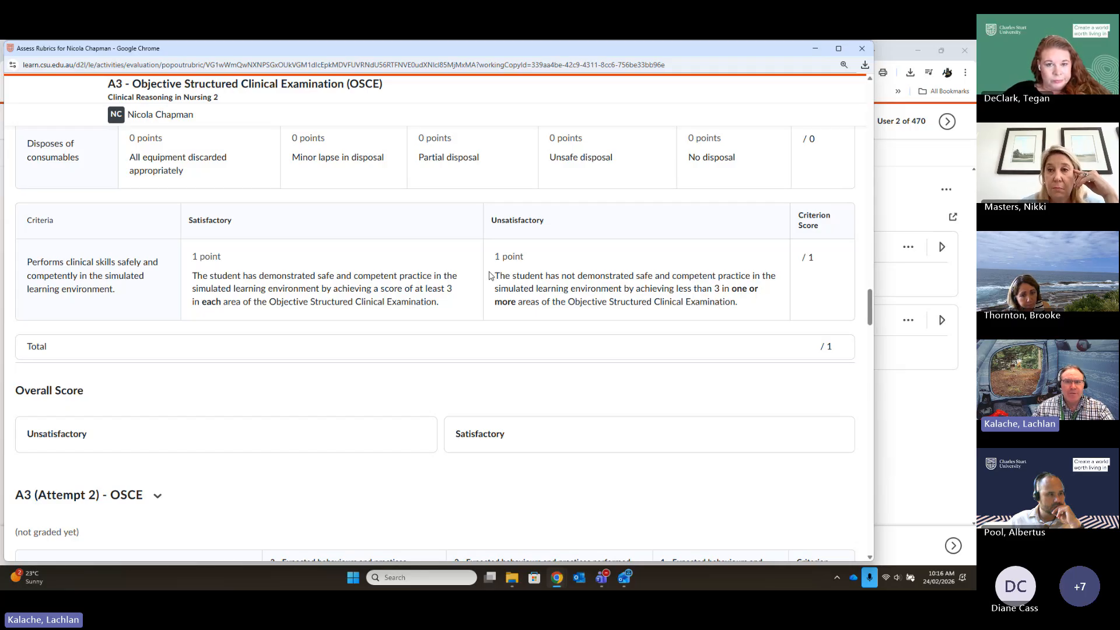
scroll(491, 276, "up", 3)
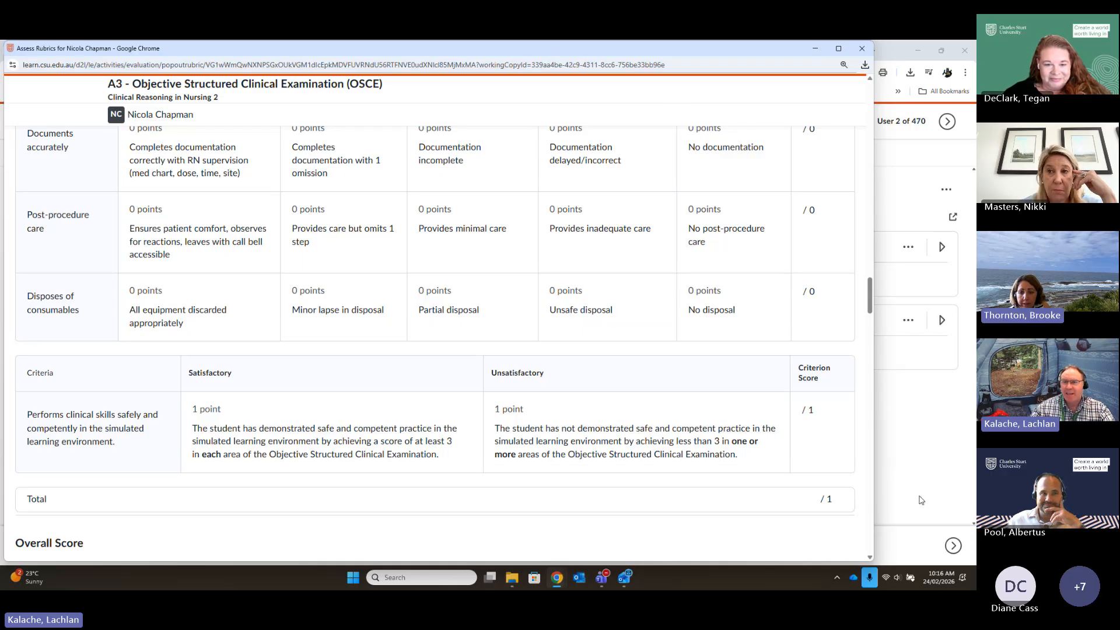
left_click(815, 49)
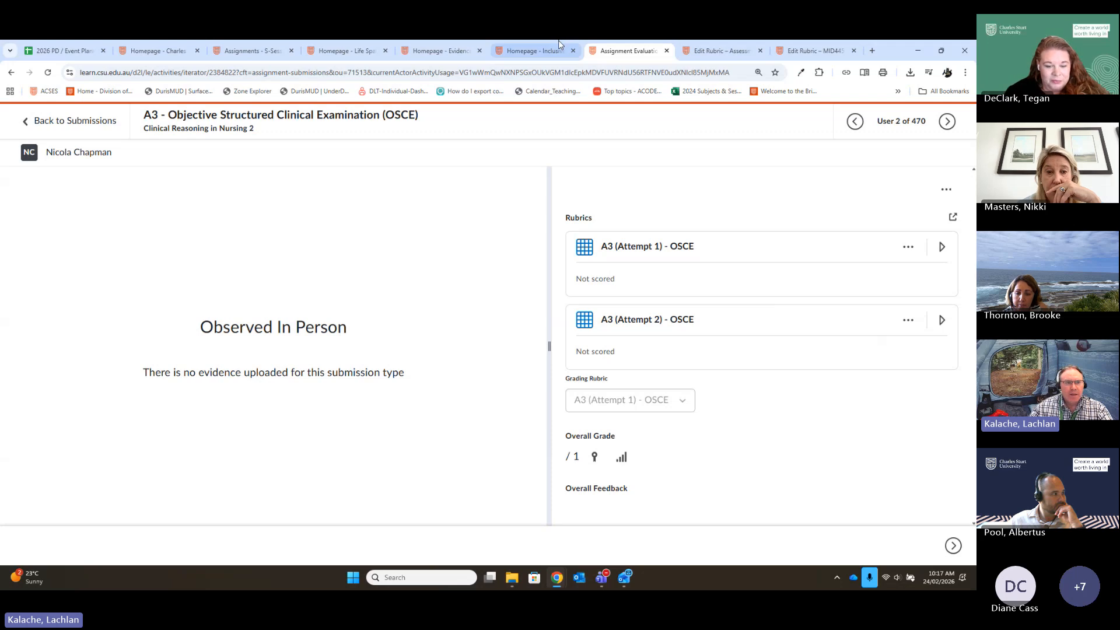
- Switch to the EPT505 Inclusive Education Practicum subject and open its Assessment item 1 TS - Action research design and professional consultation assignment for editing
left_click(518, 50)
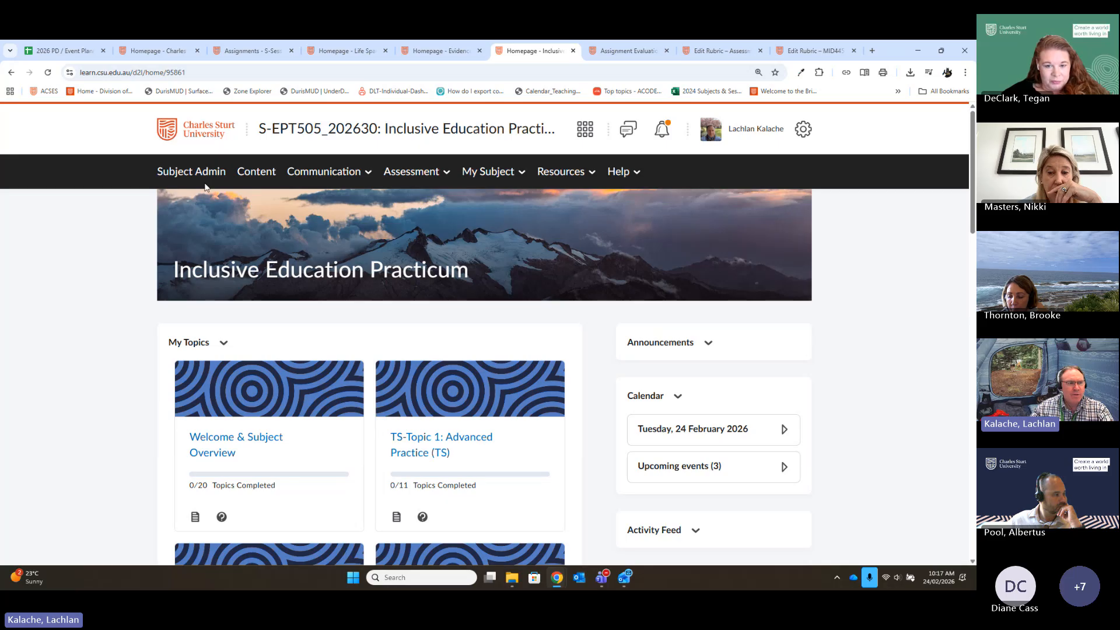
left_click(414, 175)
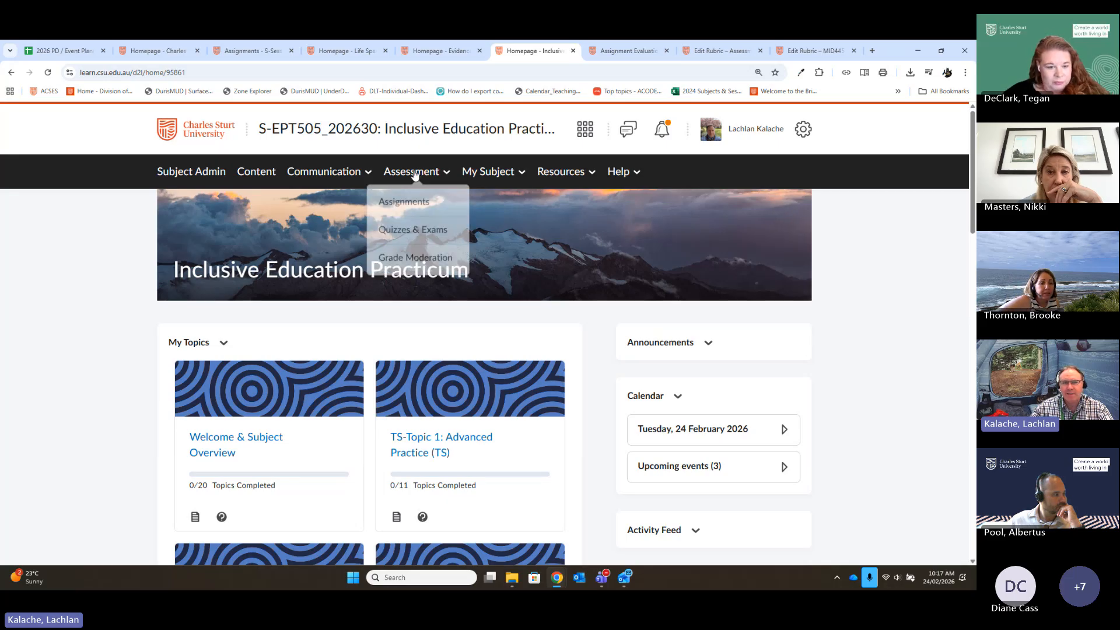
left_click(396, 205)
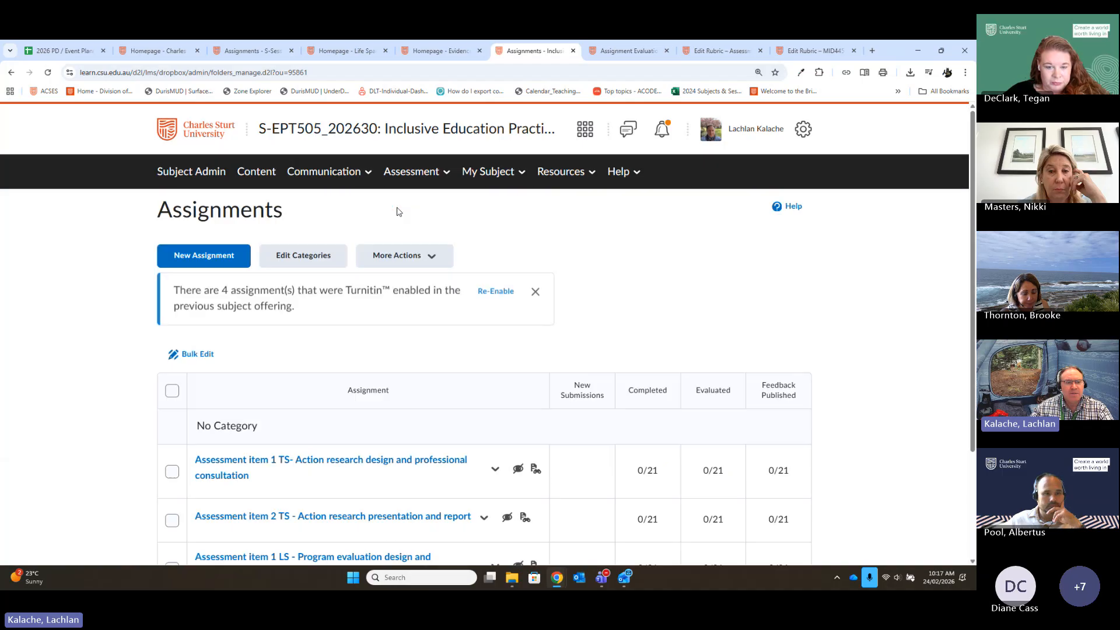
scroll(862, 474, "down", 2)
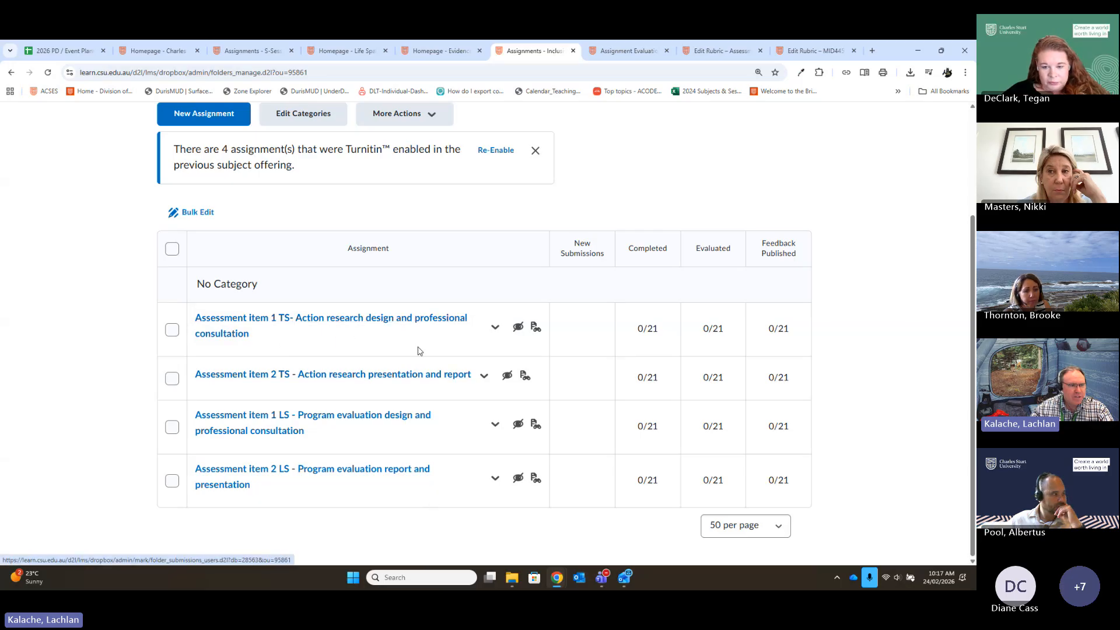
left_click(495, 331)
left_click(519, 388)
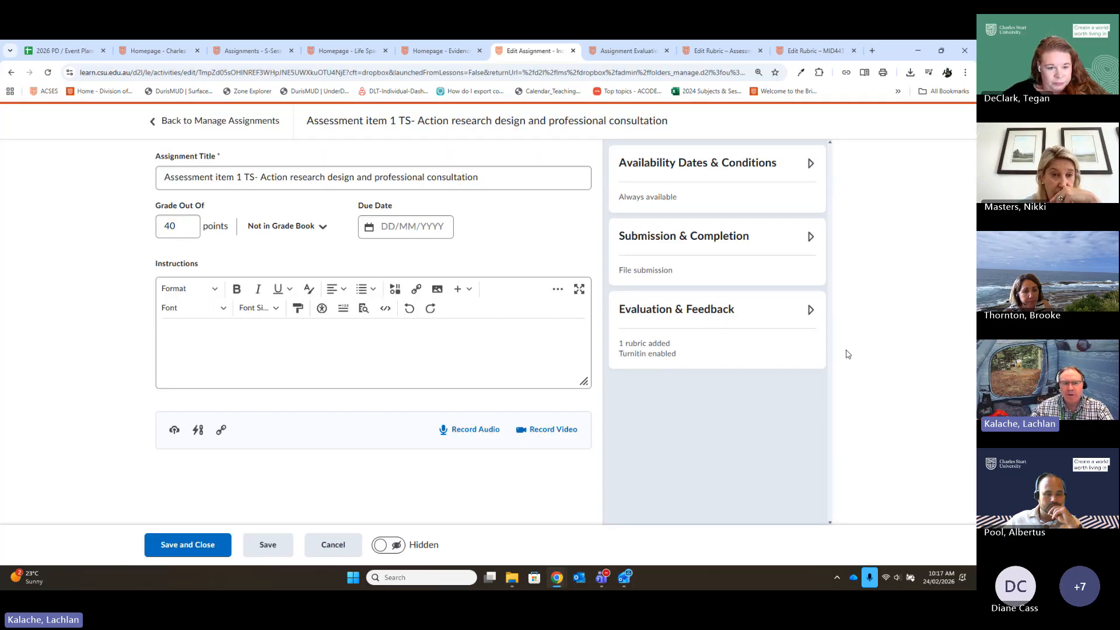
- Expand the rubric attached under the assignment's Evaluation & Feedback settings and examine its Part 1: Professional consultation components
left_click(764, 344)
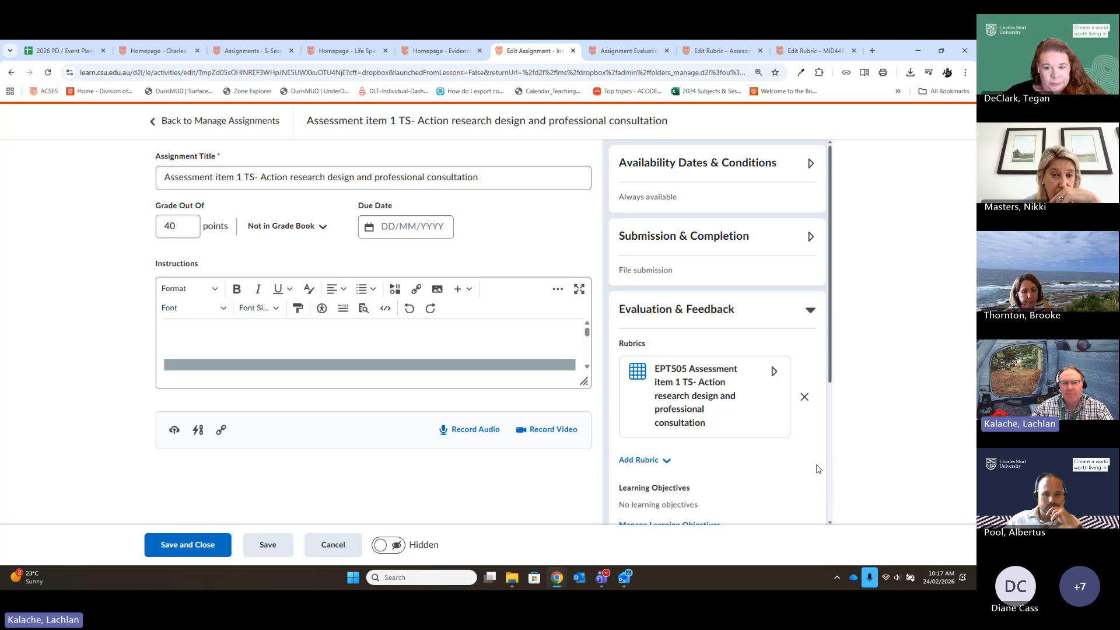
scroll(814, 465, "down", 2)
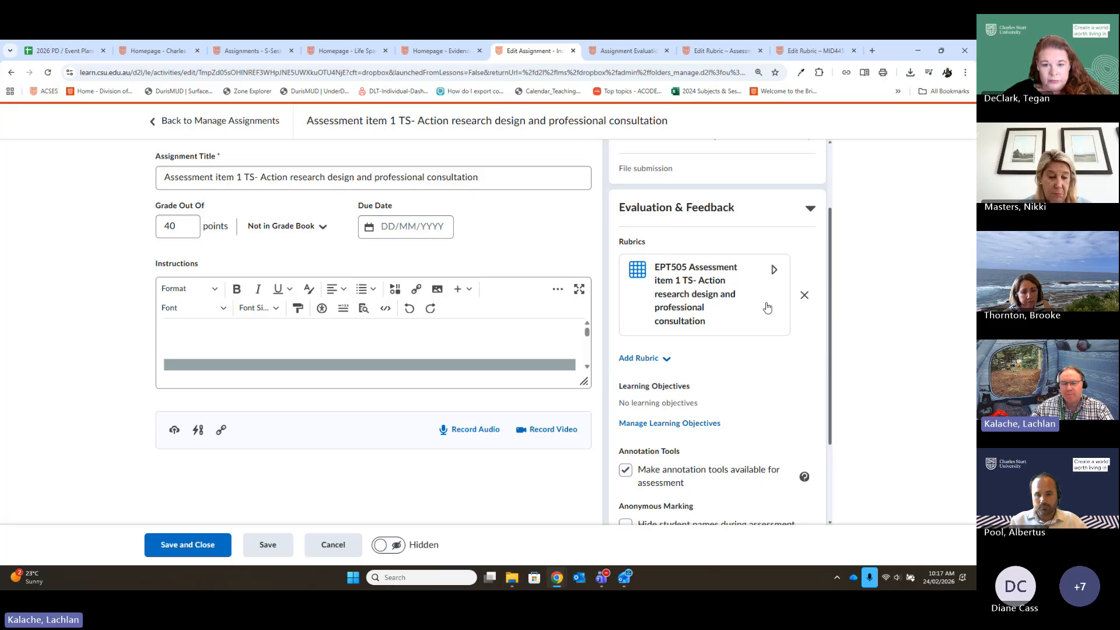
left_click(747, 282)
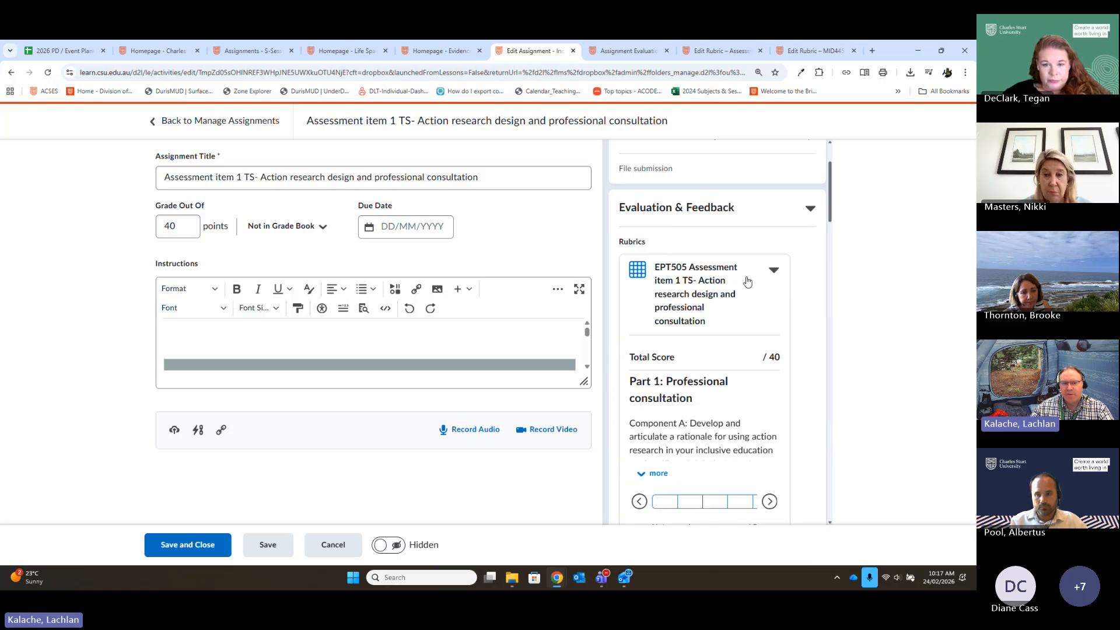
scroll(743, 410, "down", 2)
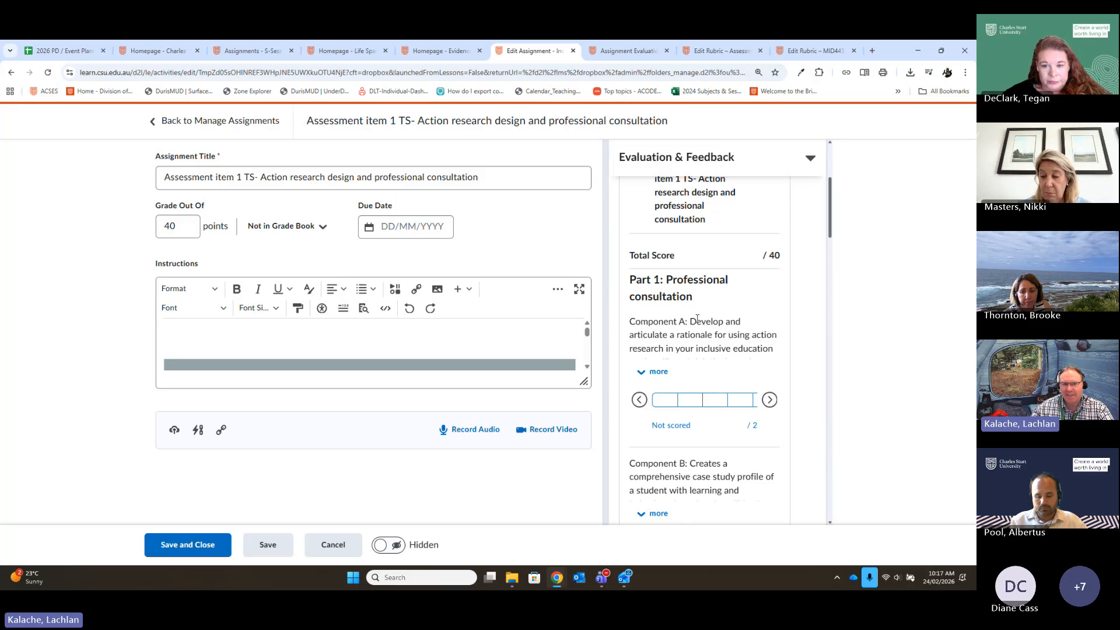
scroll(719, 322, "down", 4)
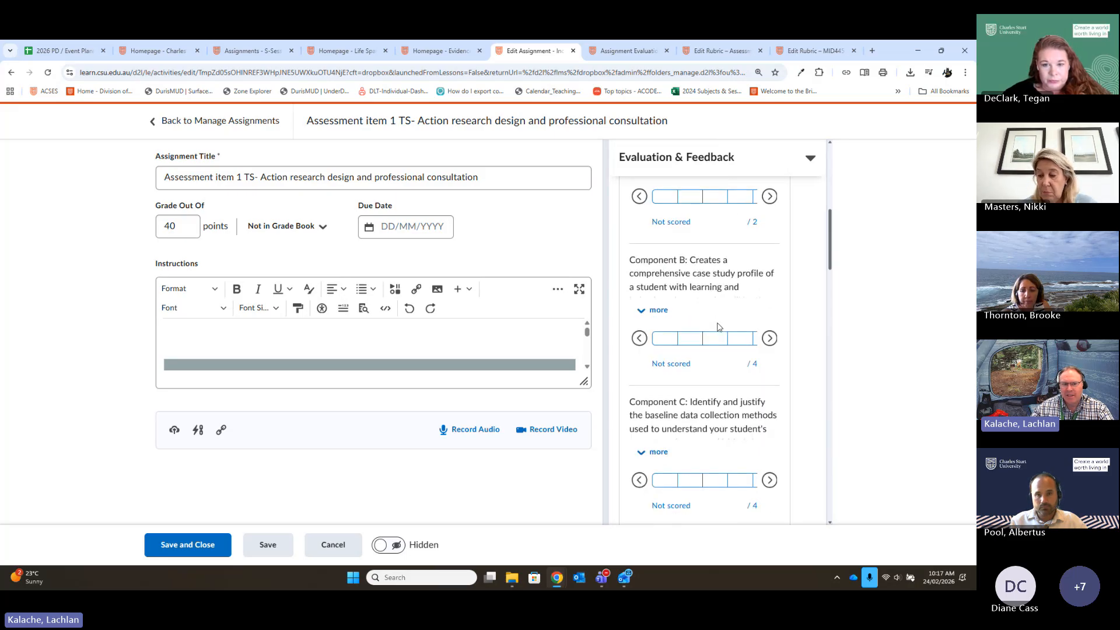
scroll(719, 326, "up", 6)
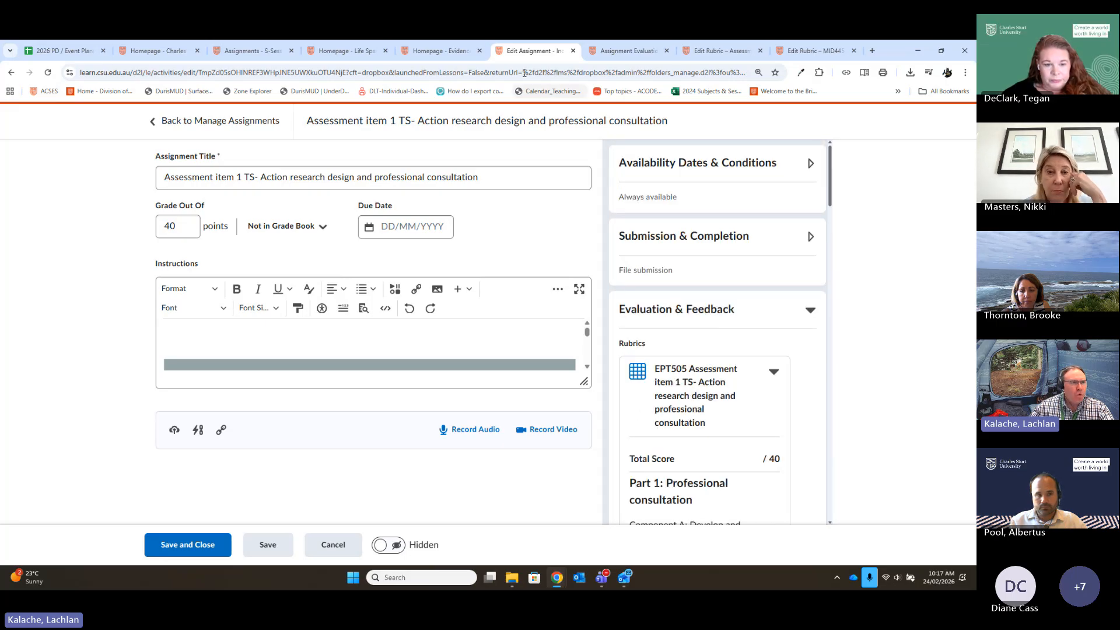
- Switch to the training subject site's assignments and open the first listed learner's evaluation for A2 - Integrated Task Sample
left_click(427, 51)
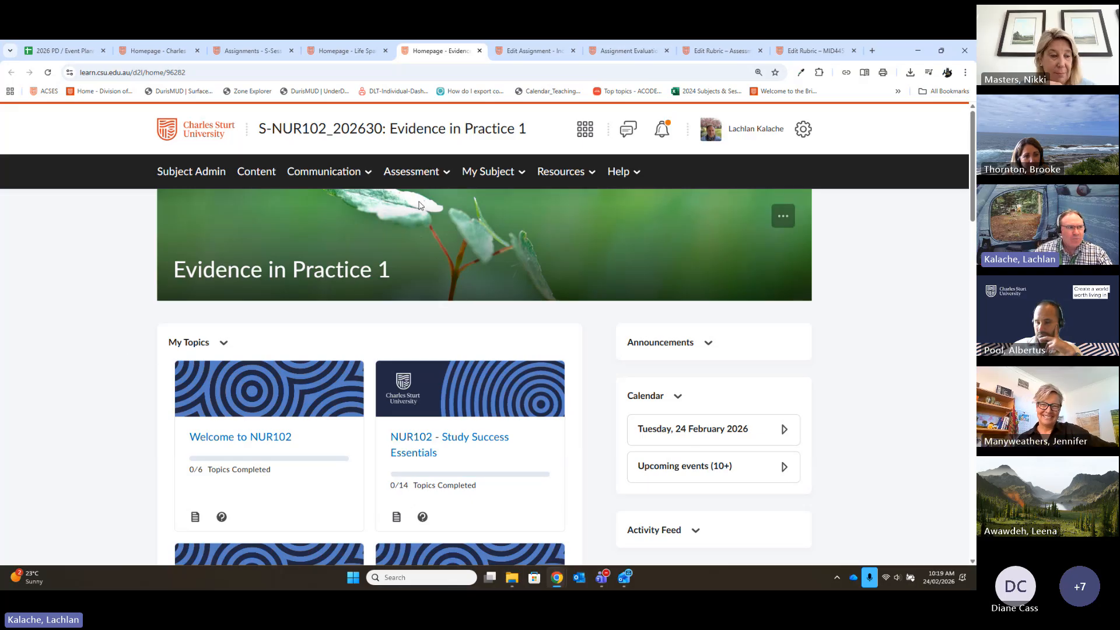
left_click(146, 52)
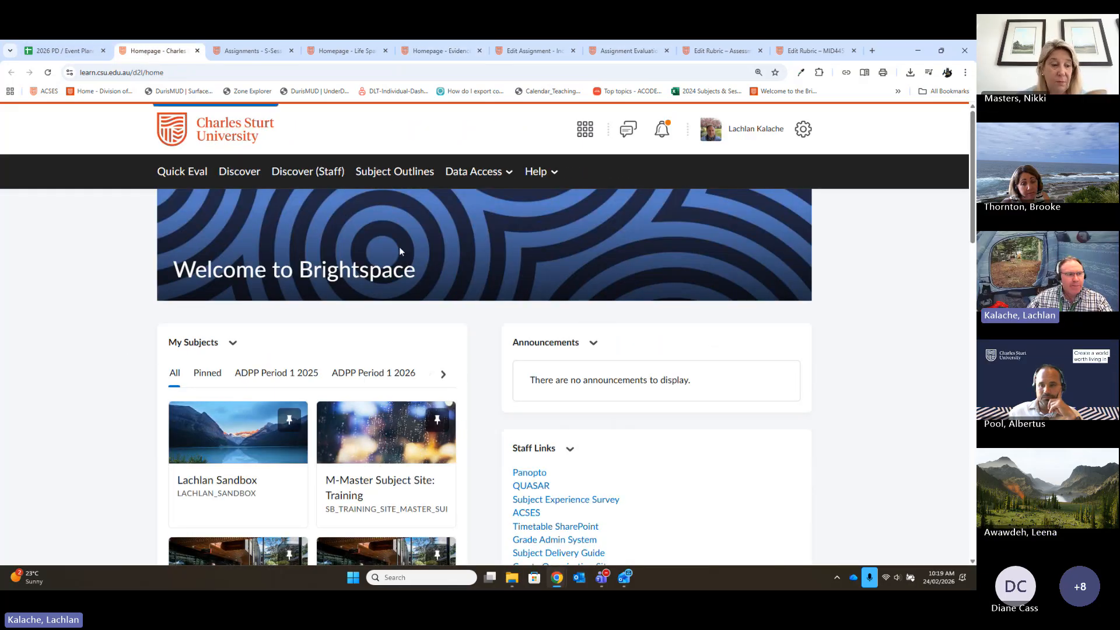
left_click(260, 47)
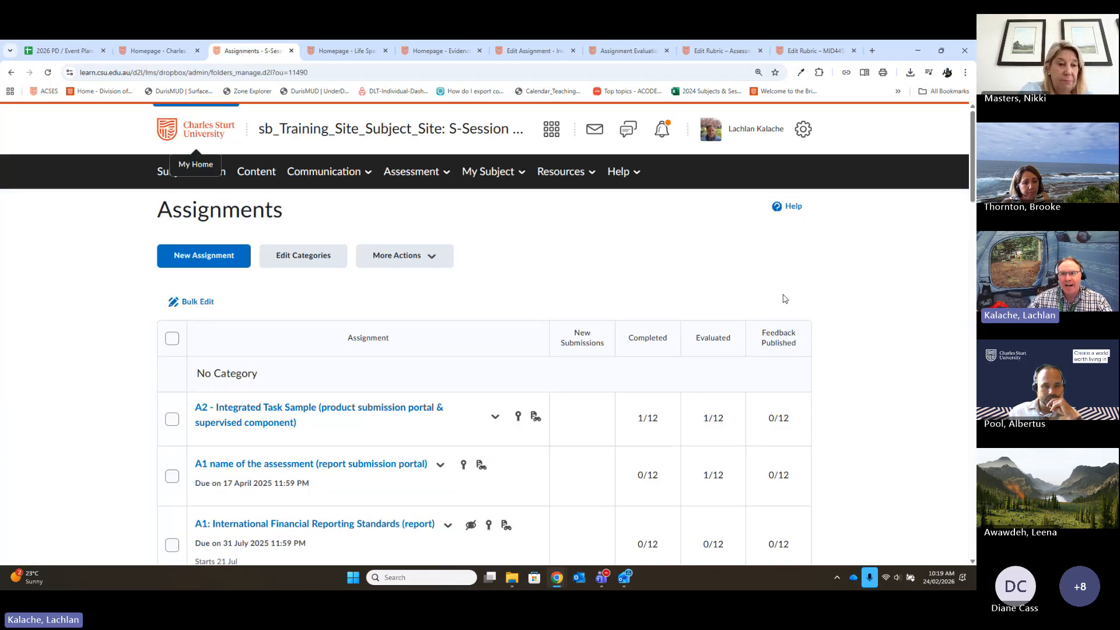
scroll(842, 350, "down", 1)
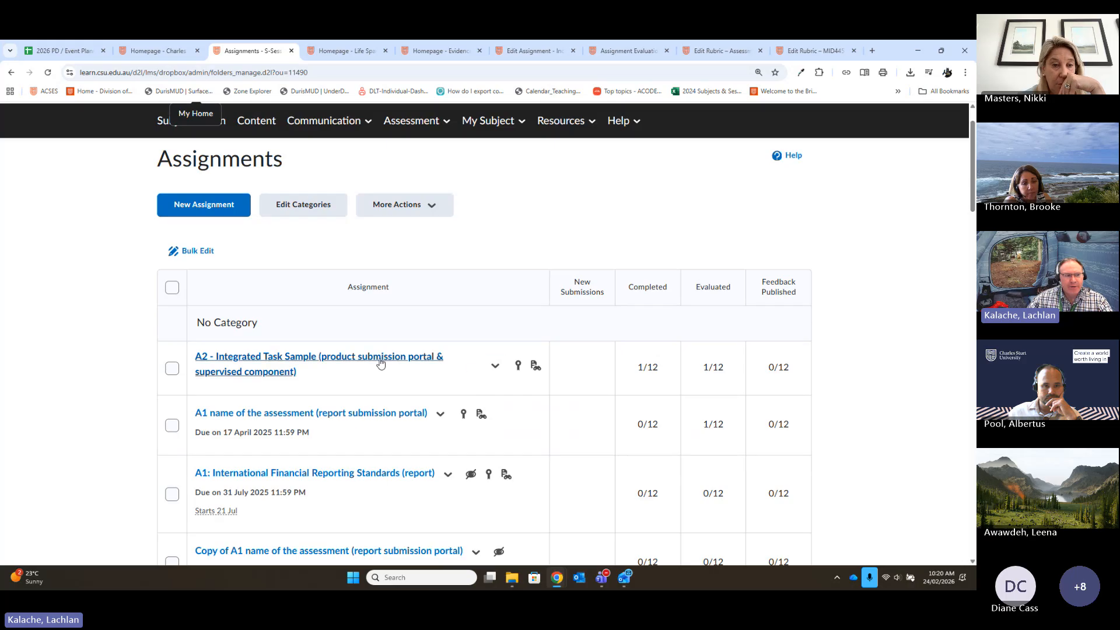
left_click(300, 368)
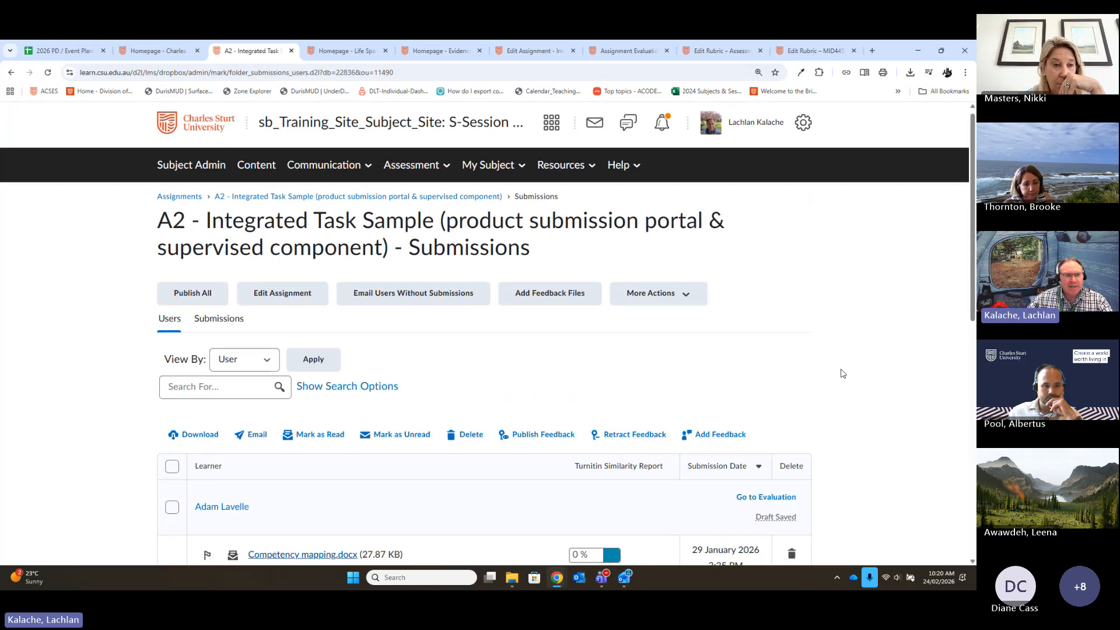
scroll(841, 373, "down", 2)
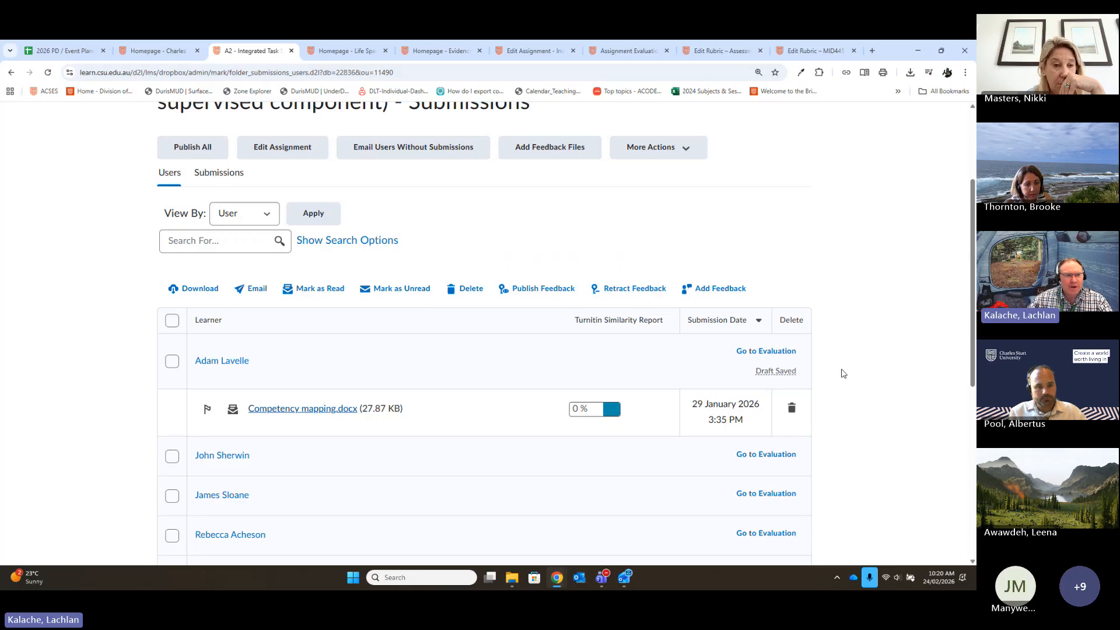
scroll(841, 373, "down", 2)
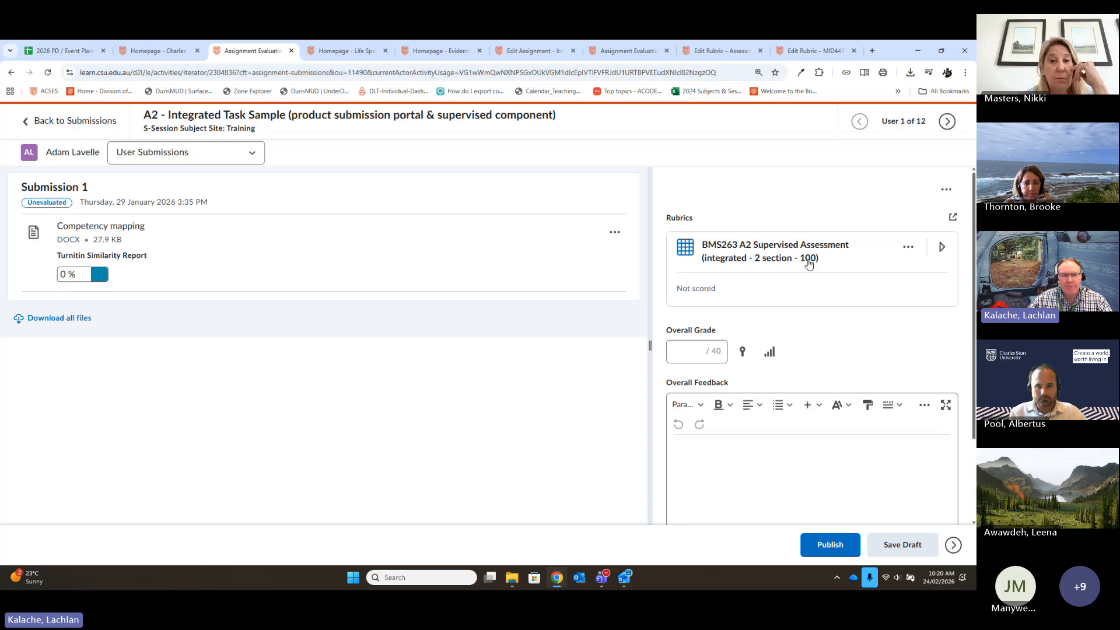
- Pop the BMS263 A2 Supervised Assessment rubric out into its own window and widen it to show the full criteria table
left_click(940, 248)
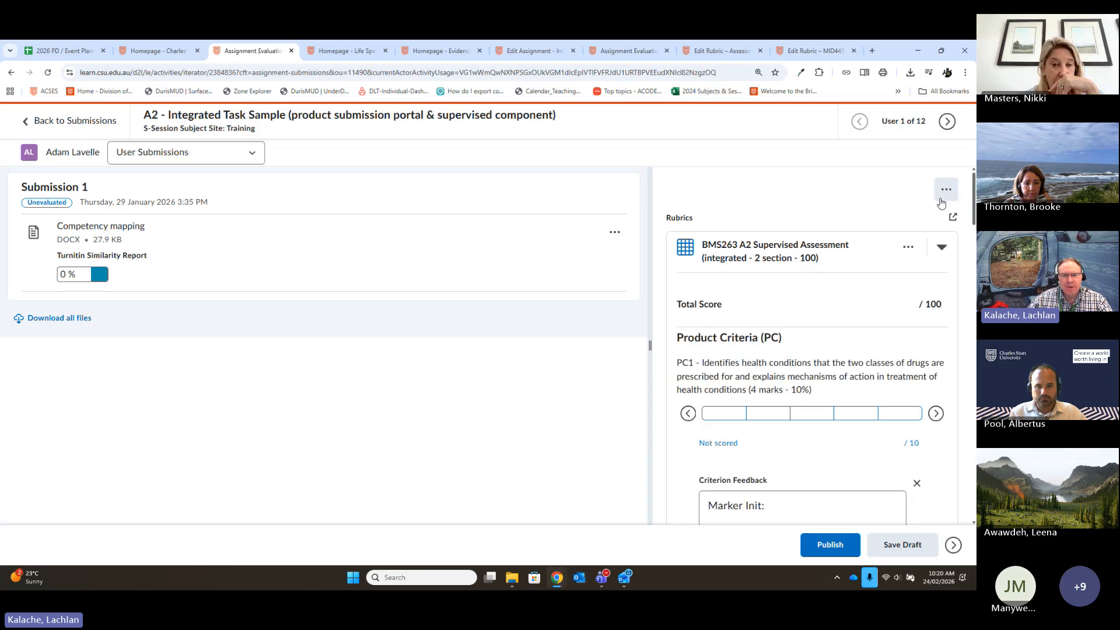
left_click(952, 217)
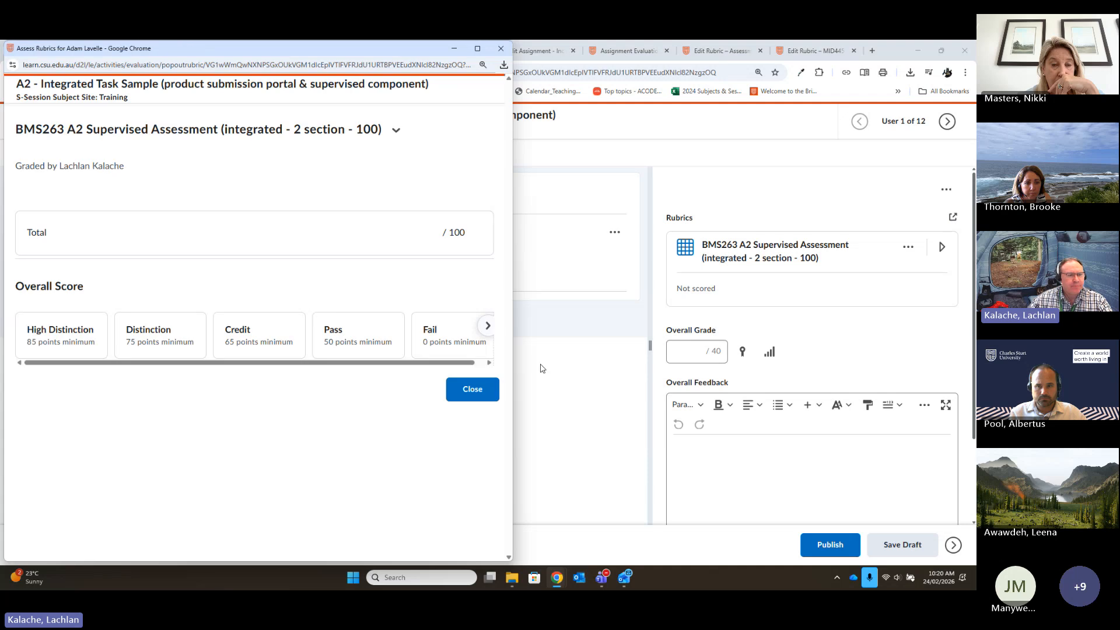
left_click_drag(513, 343, 862, 341)
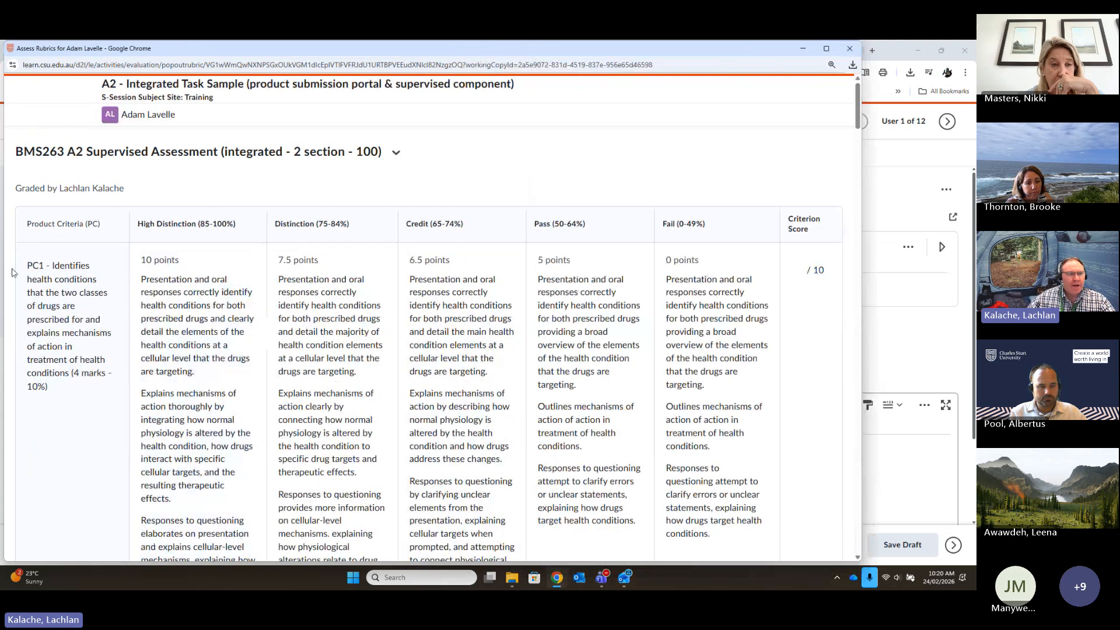
- Examine the BMS263 rubric's Product Criteria, Supervised Criteria and overall score levels, and return to the first criterion
scroll(43, 269, "down", 1)
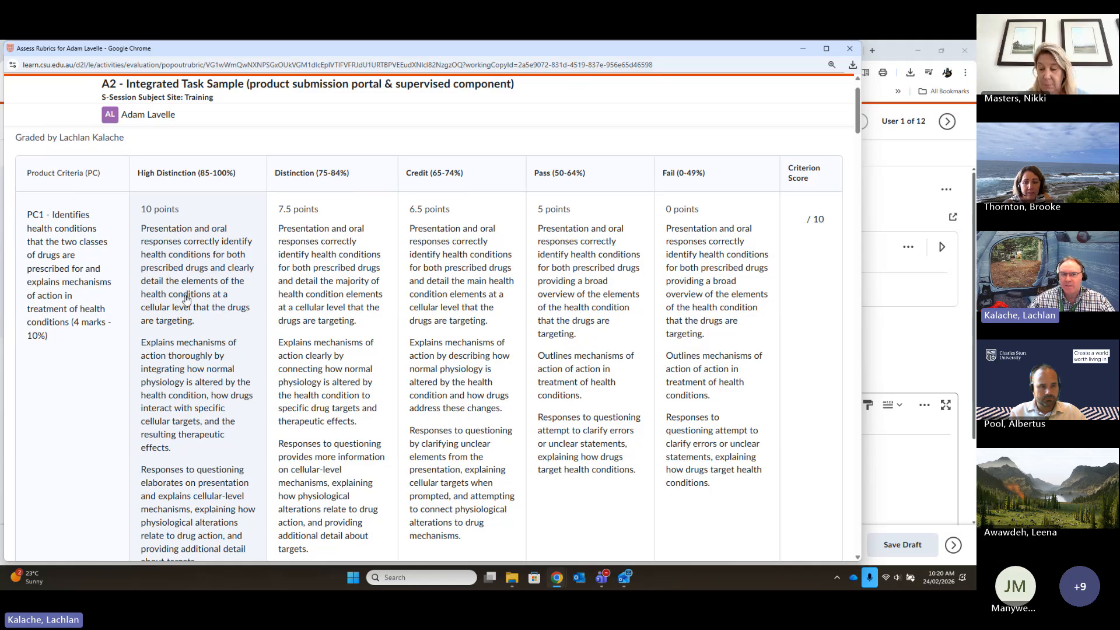
left_click_drag(857, 117, 855, 154)
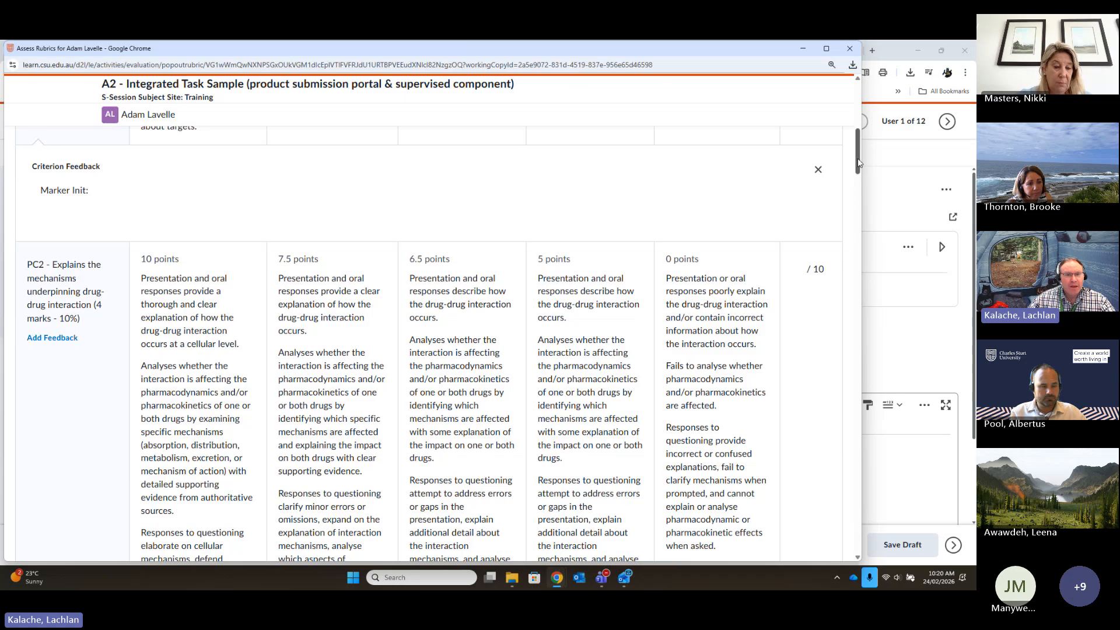
left_click_drag(857, 162, 856, 206)
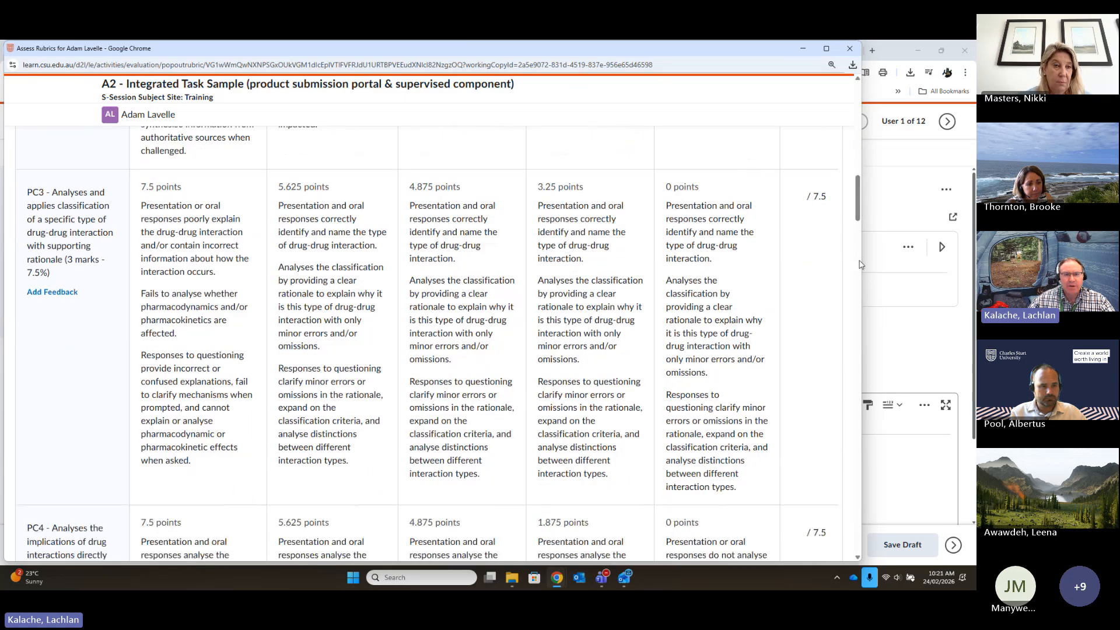
left_click_drag(858, 200, 904, 551)
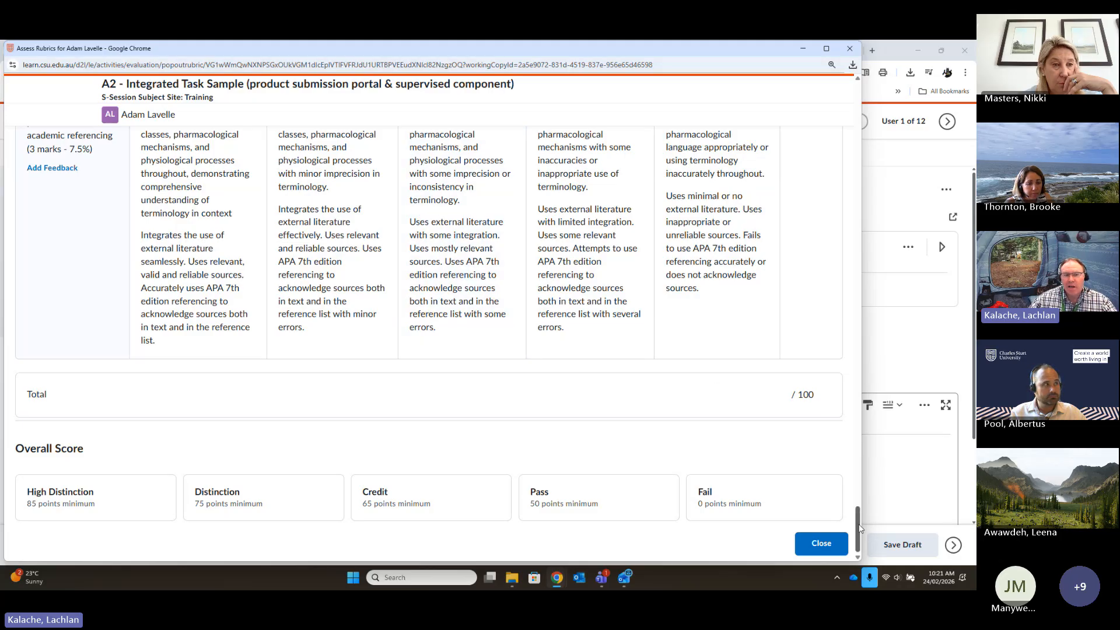
left_click_drag(859, 528, 897, 315)
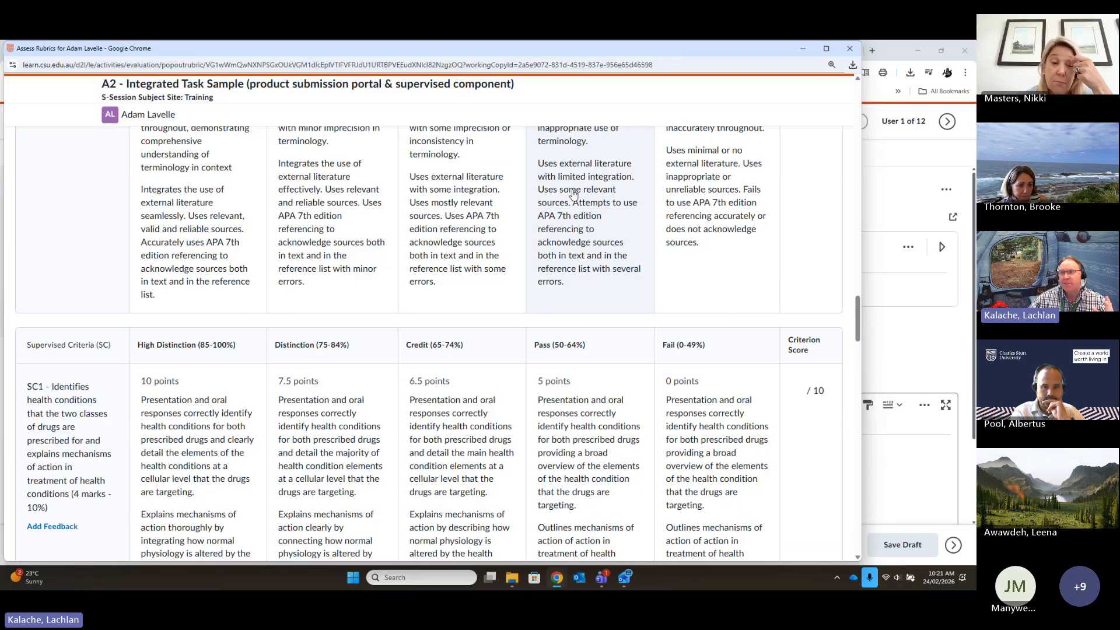
scroll(634, 197, "up", 1)
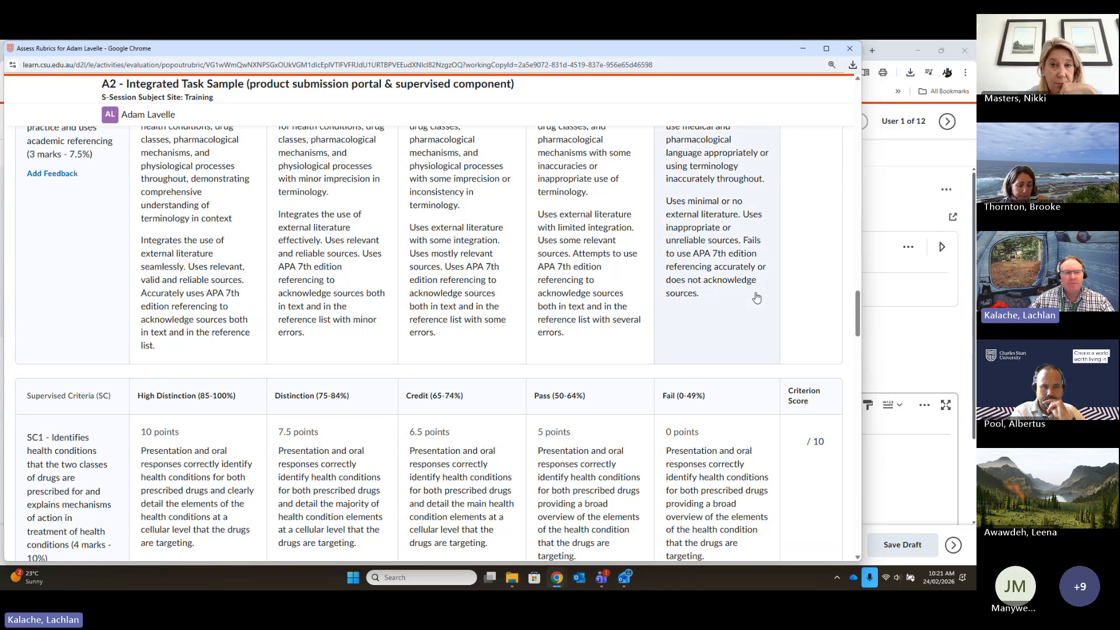
scroll(752, 298, "up", 7)
scroll(737, 326, "up", 15)
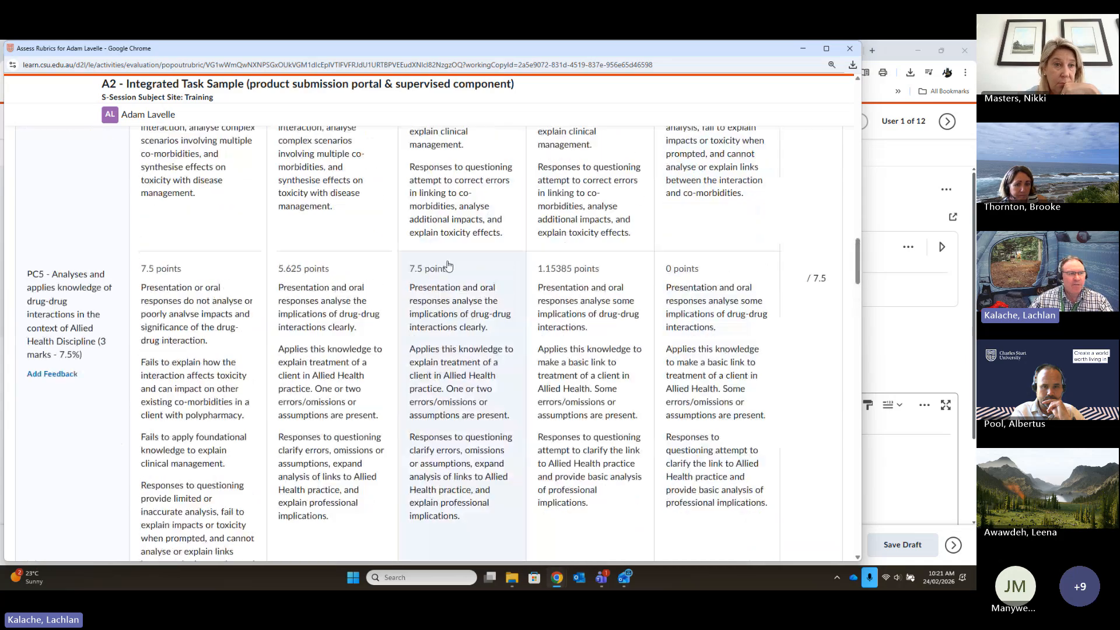
scroll(535, 298, "up", 20)
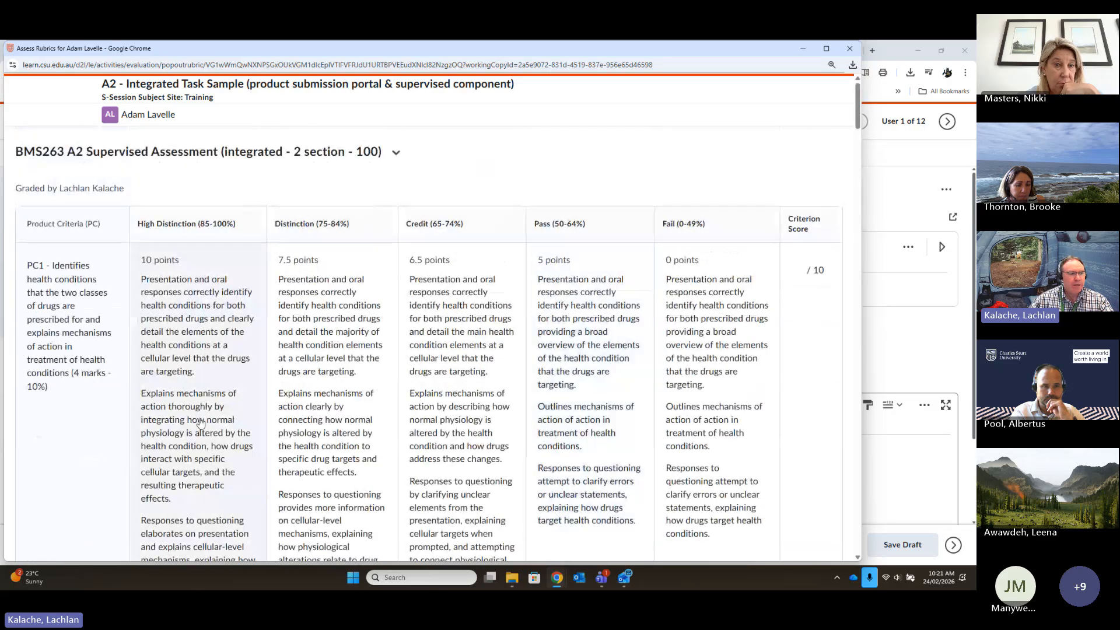
- Score Product Criteria PC1 as Distinction (7.5 points), PC2 as Credit (6.5 points) and PC3 as Distinction (5.625 points)
left_click(349, 379)
scroll(564, 387, "down", 6)
left_click(513, 453)
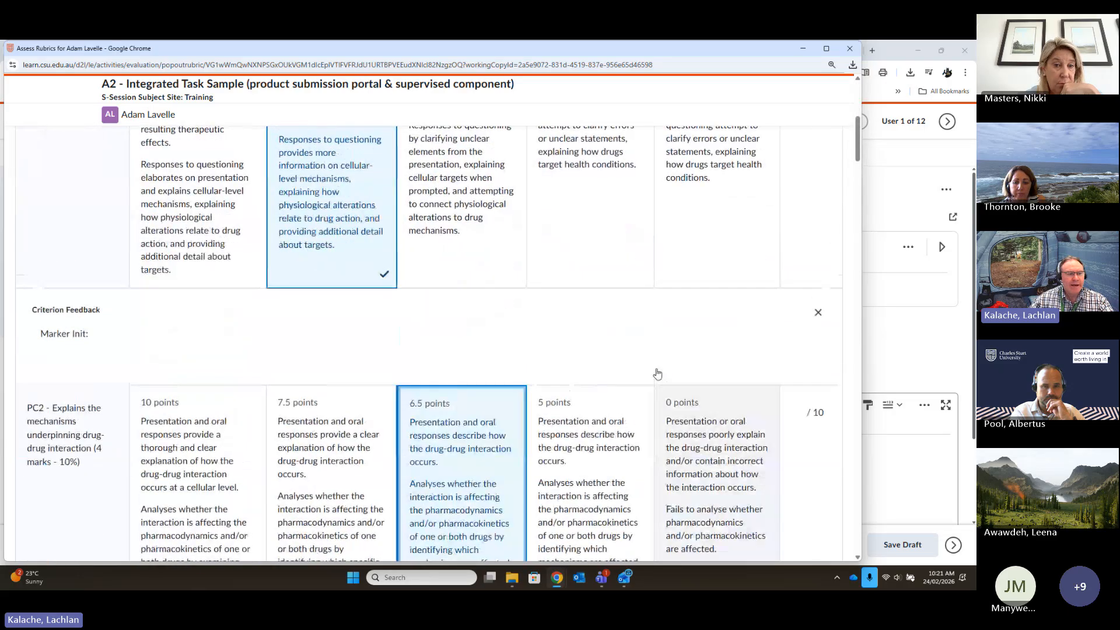
scroll(513, 453, "down", 8)
left_click(326, 513)
scroll(602, 443, "down", 2)
scroll(602, 443, "down", 7)
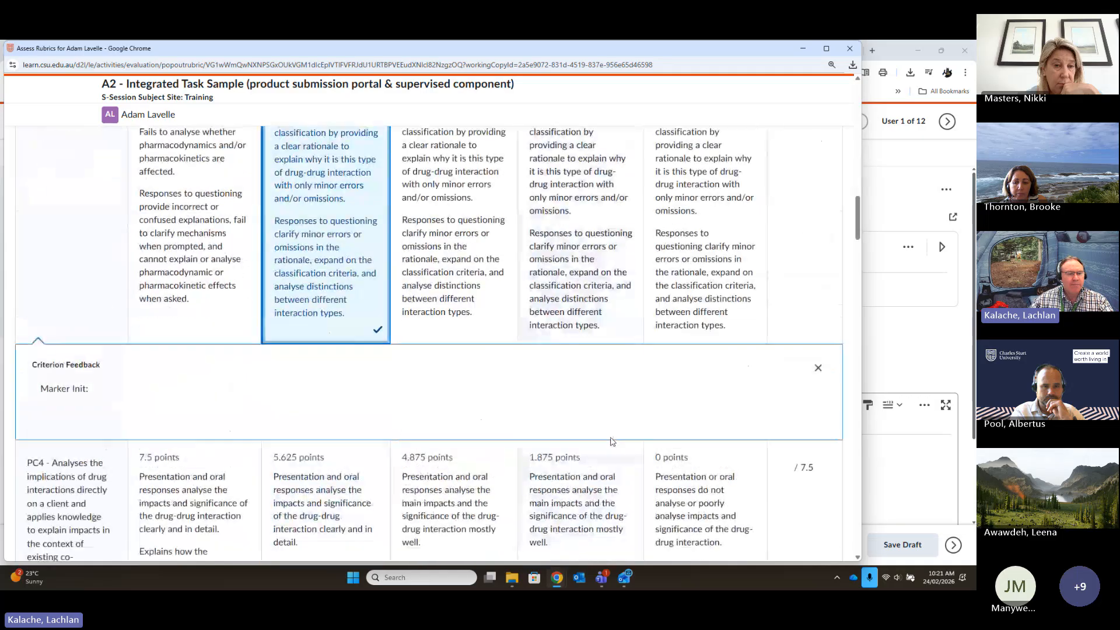
- Score PC4 as Pass (1.875 points), PC5 as Credit (7.5 points) and PC6 as Pass (1.15385 points), and open PC6's criterion feedback for editing
left_click(607, 460)
scroll(671, 234, "down", 10)
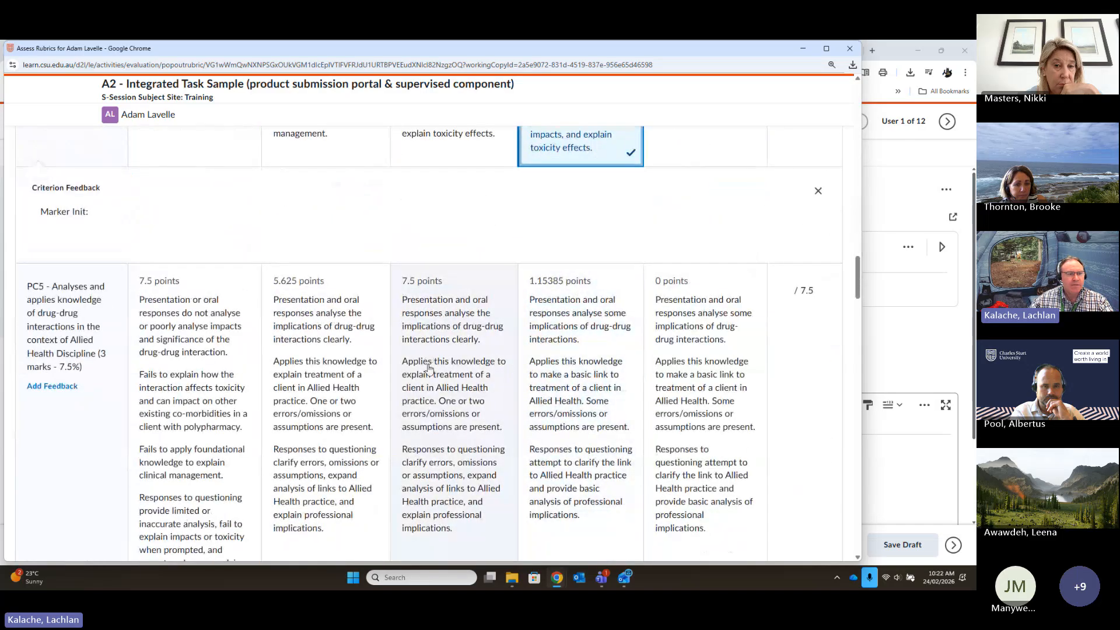
left_click(428, 368)
scroll(622, 361, "down", 5)
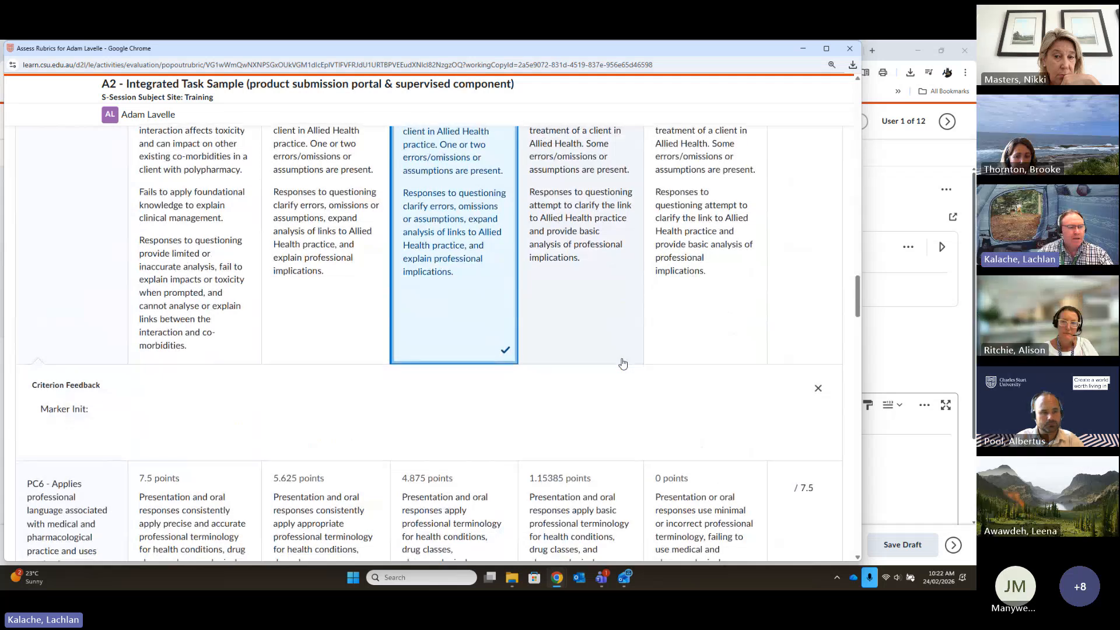
scroll(622, 364, "down", 5)
left_click(607, 361)
scroll(603, 356, "down", 5)
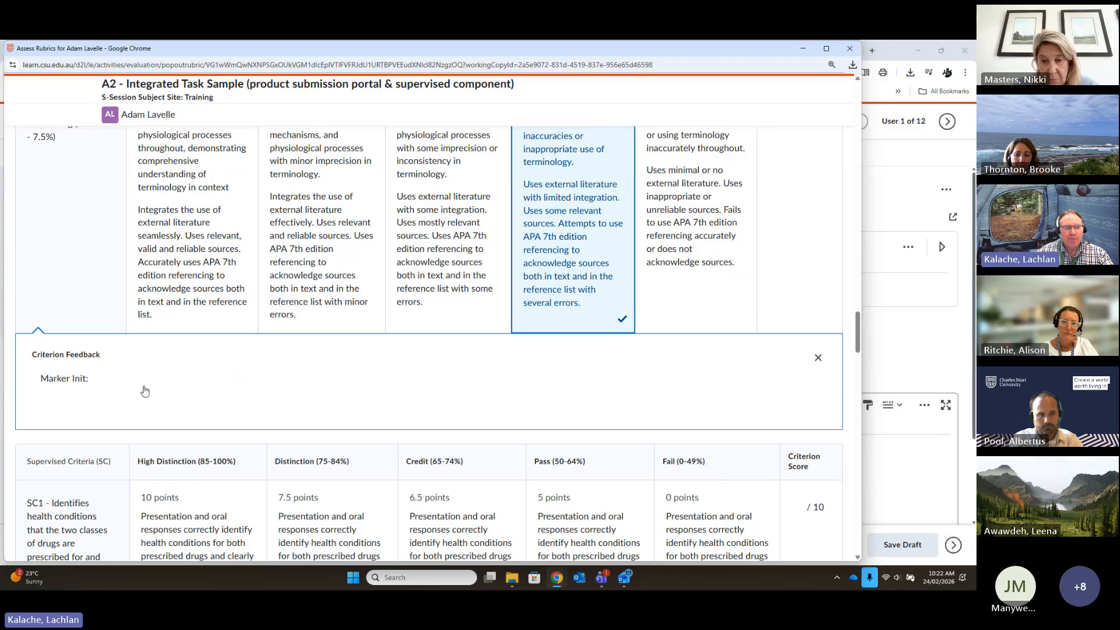
left_click(115, 379)
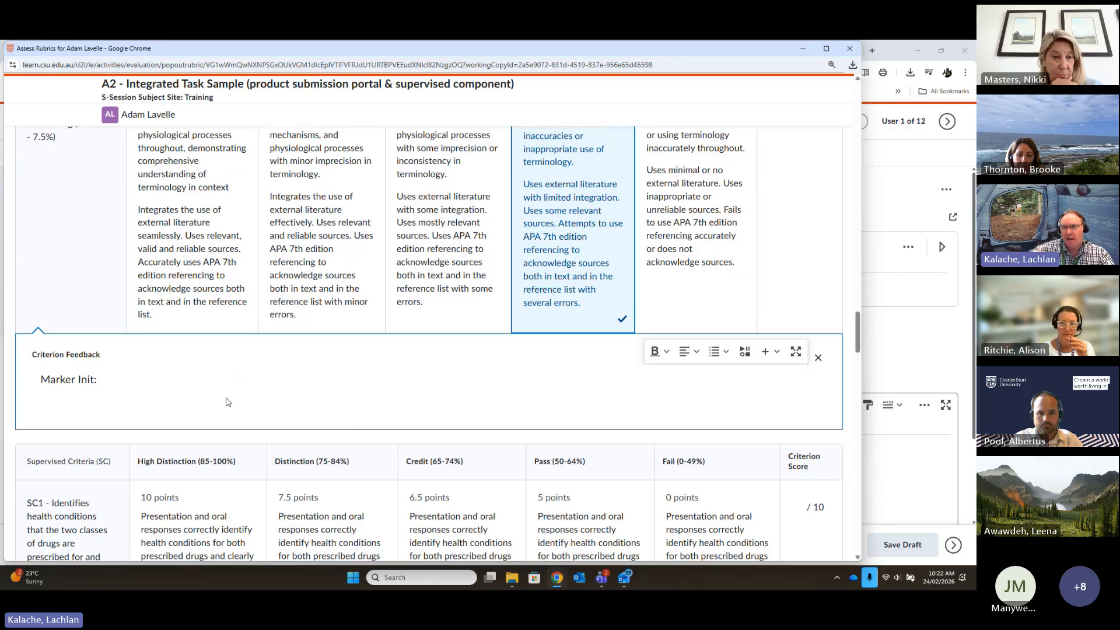
- Add the marker's initials to PC6's criterion feedback, open the PC6 score for editing, and close the rubric window
type("LK")
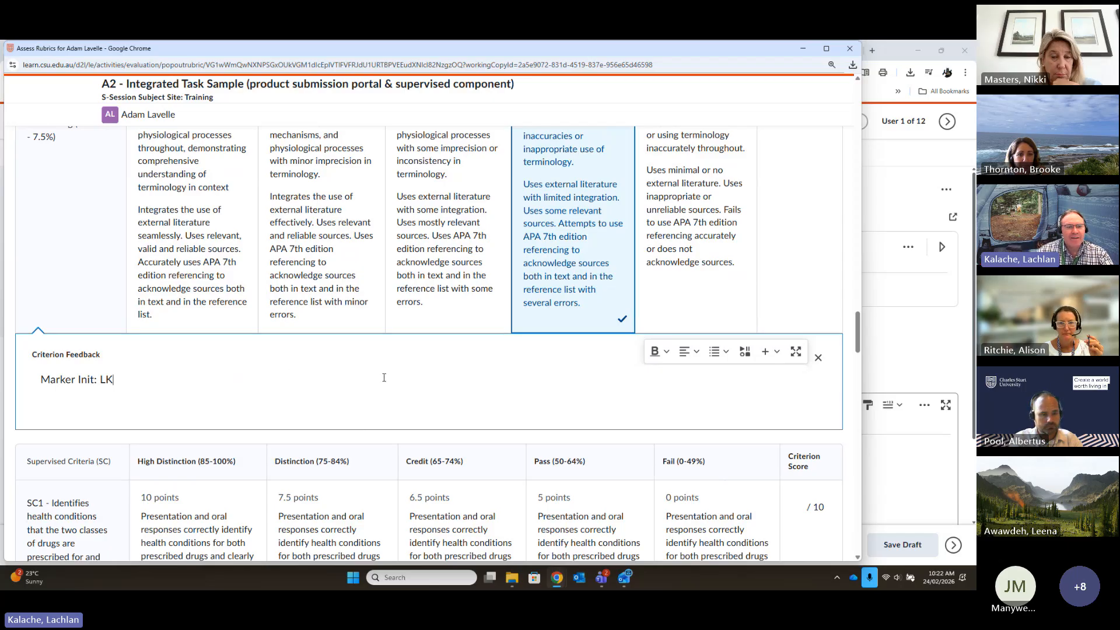
scroll(384, 377, "up", 5)
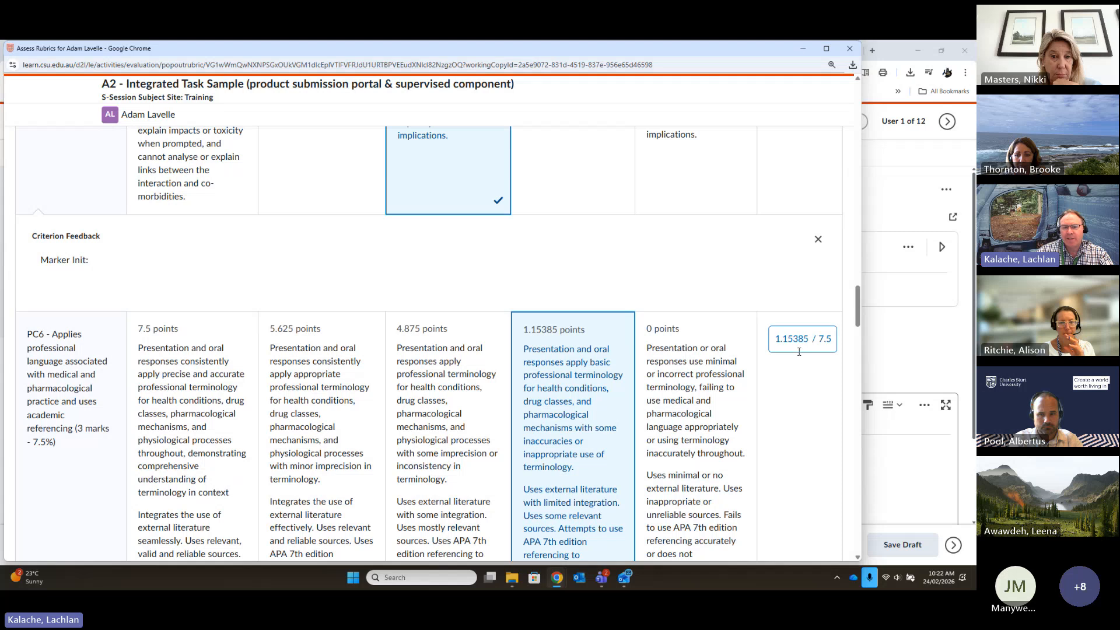
left_click(807, 339)
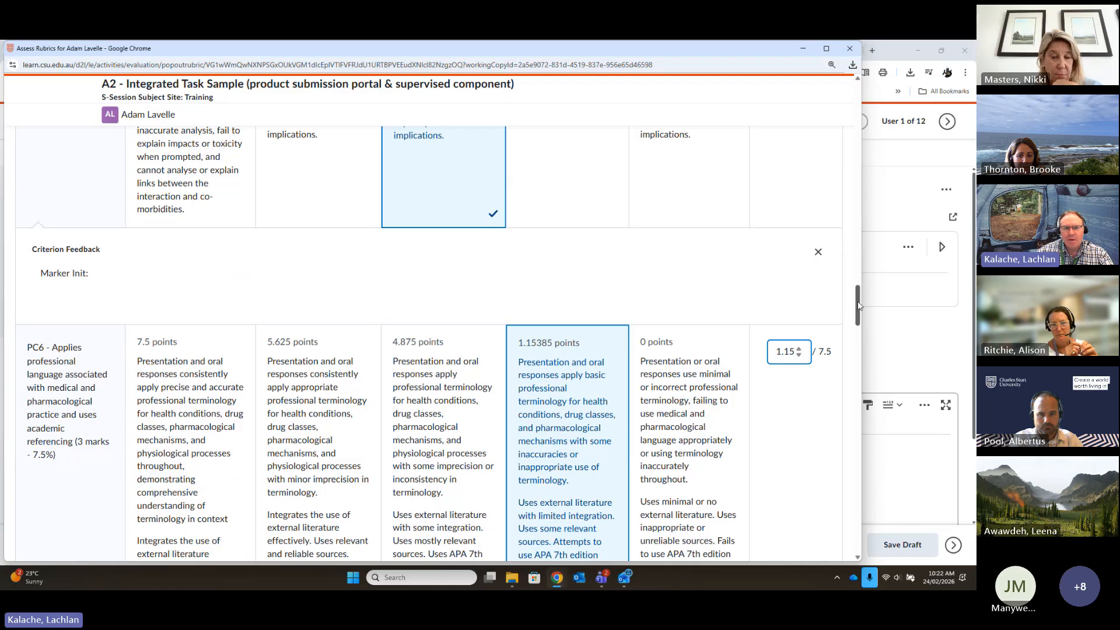
left_click_drag(857, 301, 866, 333)
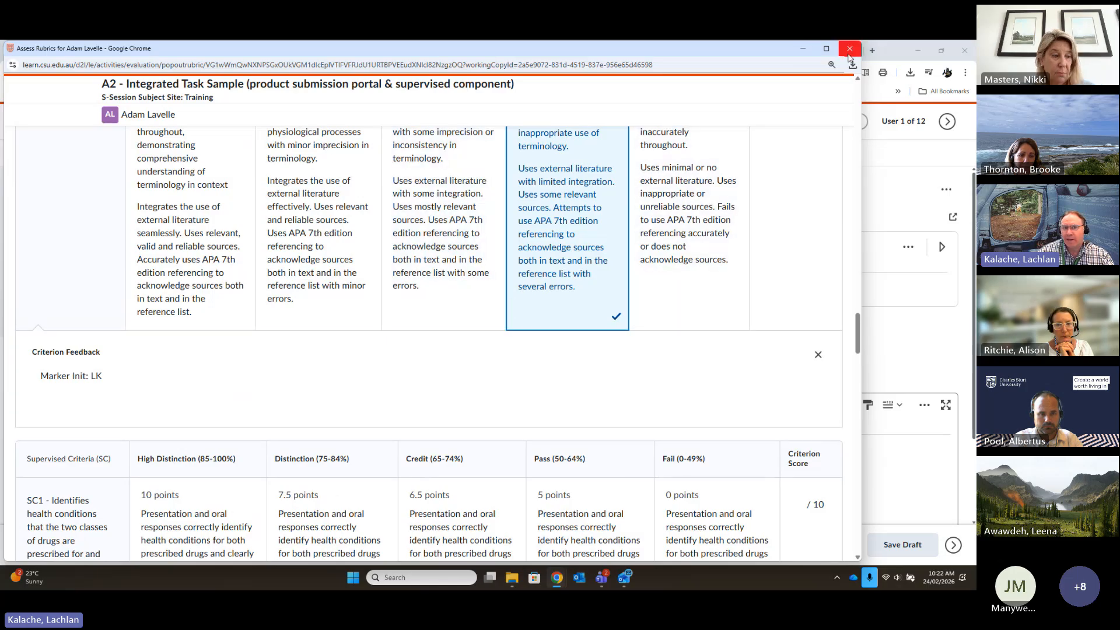
left_click(849, 49)
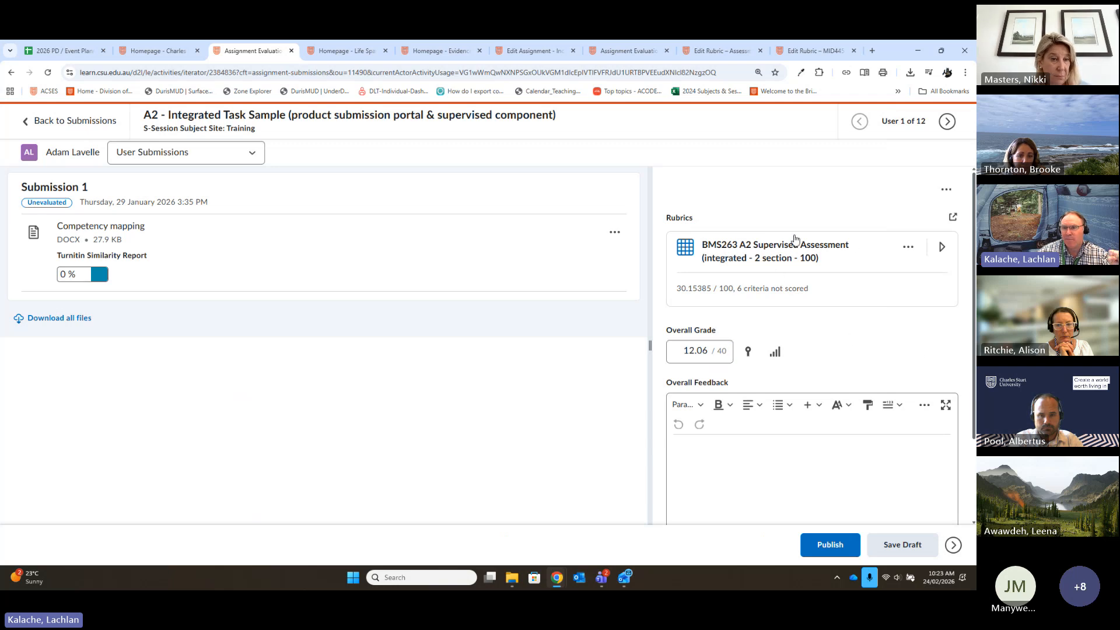
- Expand the BMS263 rubric in the evaluation, reopen it in its own window and widen that window
left_click(785, 266)
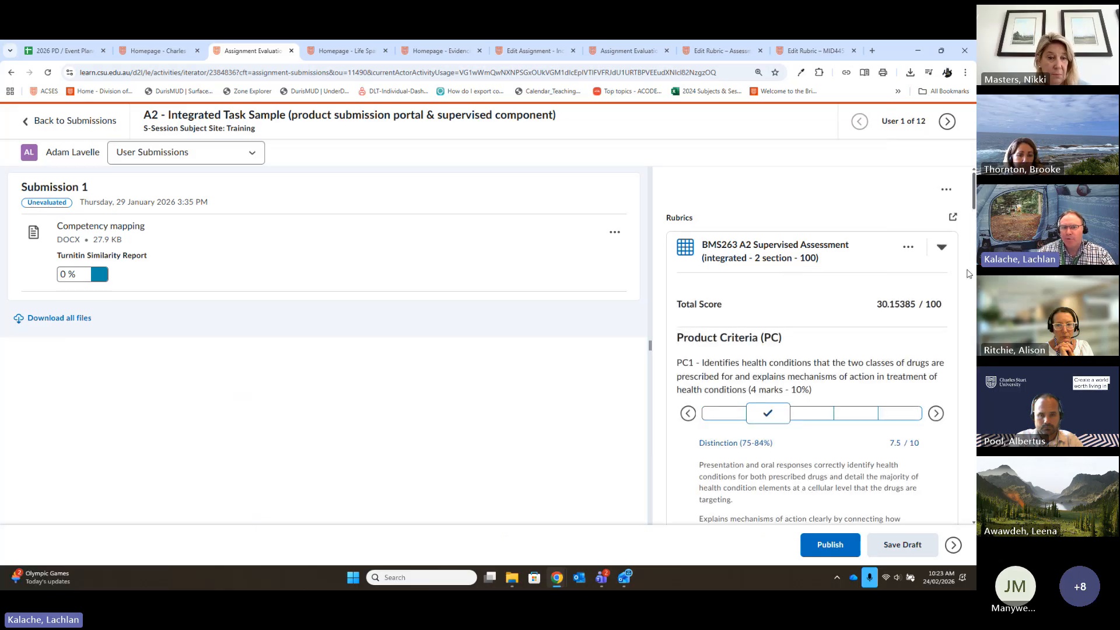
left_click(953, 219)
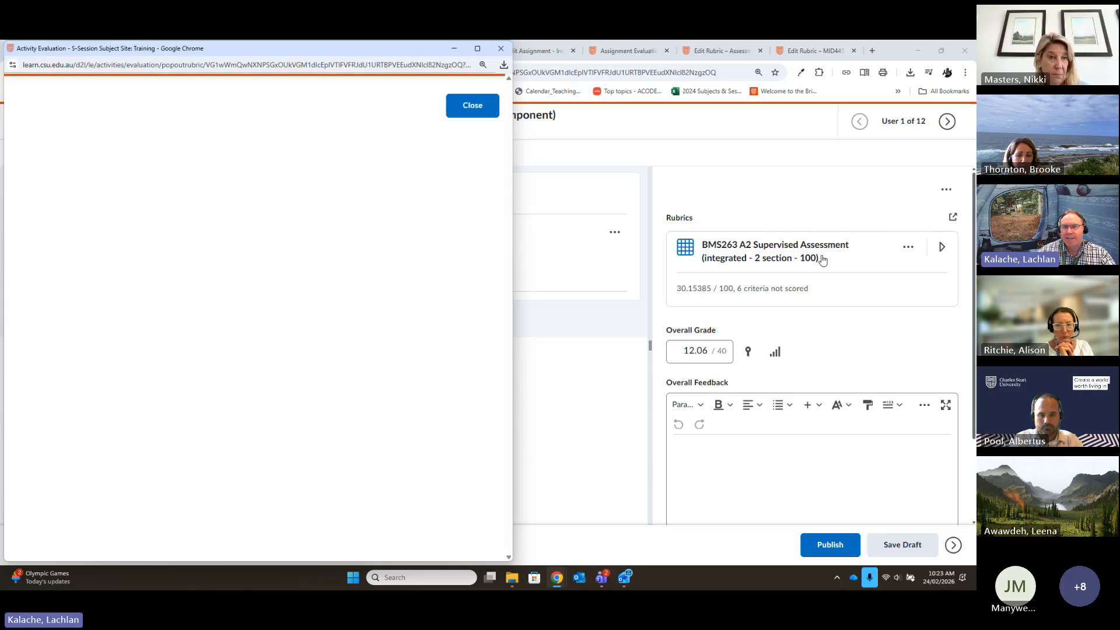
left_click_drag(513, 419, 837, 396)
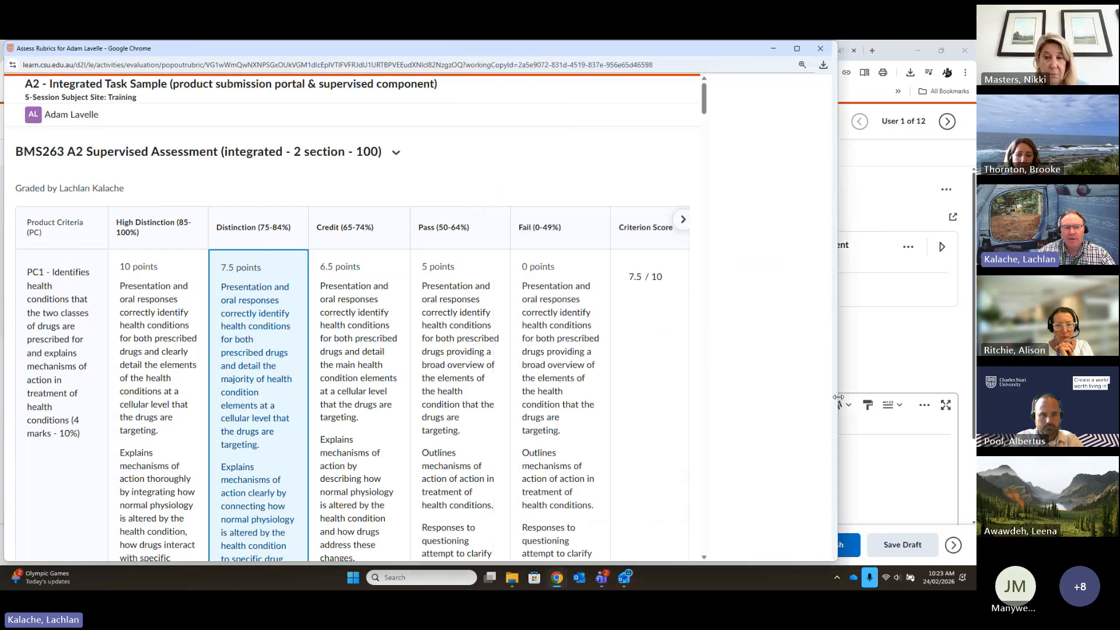
- Score Supervised Criteria SC1 as Pass (5 points), SC2 as Credit (6.5 points) and SC3 as Distinction (5.625 points)
scroll(580, 256, "down", 10)
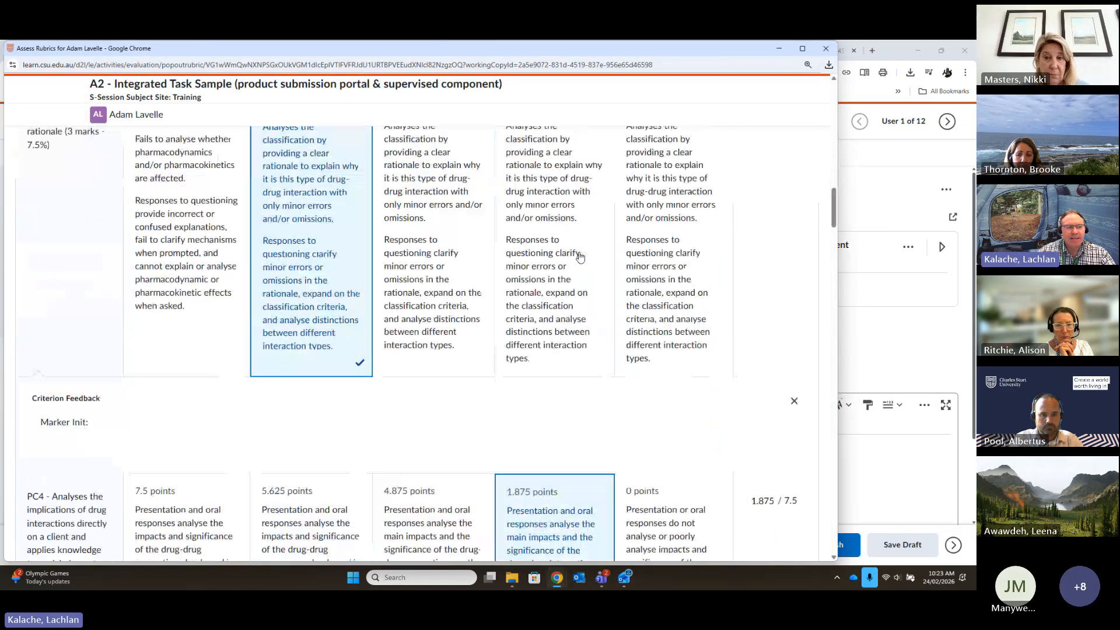
scroll(581, 255, "down", 5)
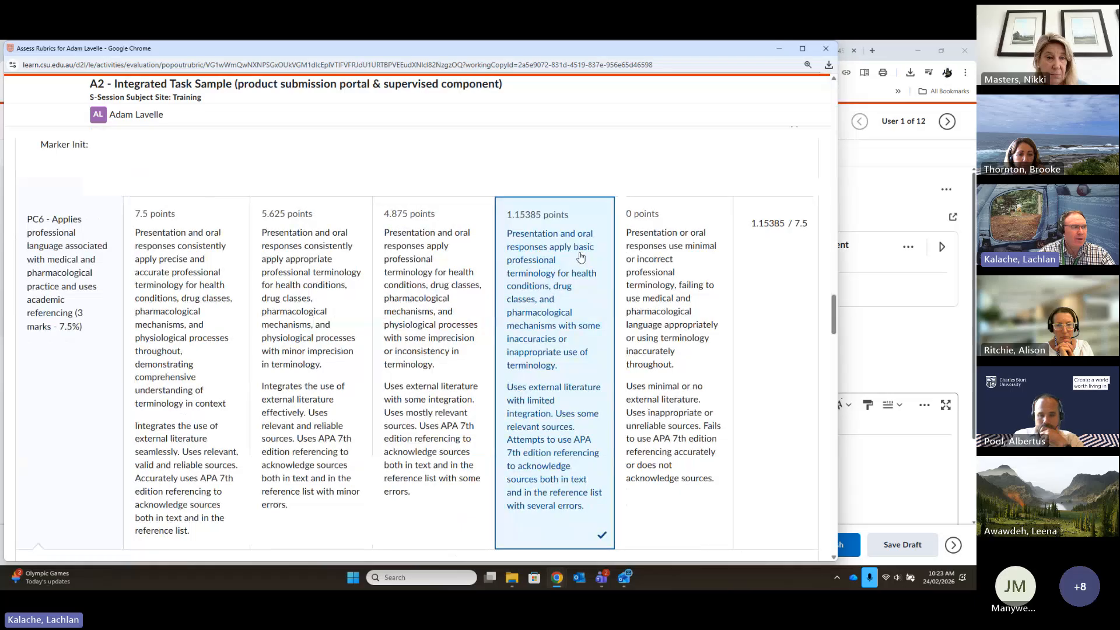
scroll(580, 257, "down", 1)
scroll(580, 257, "down", 7)
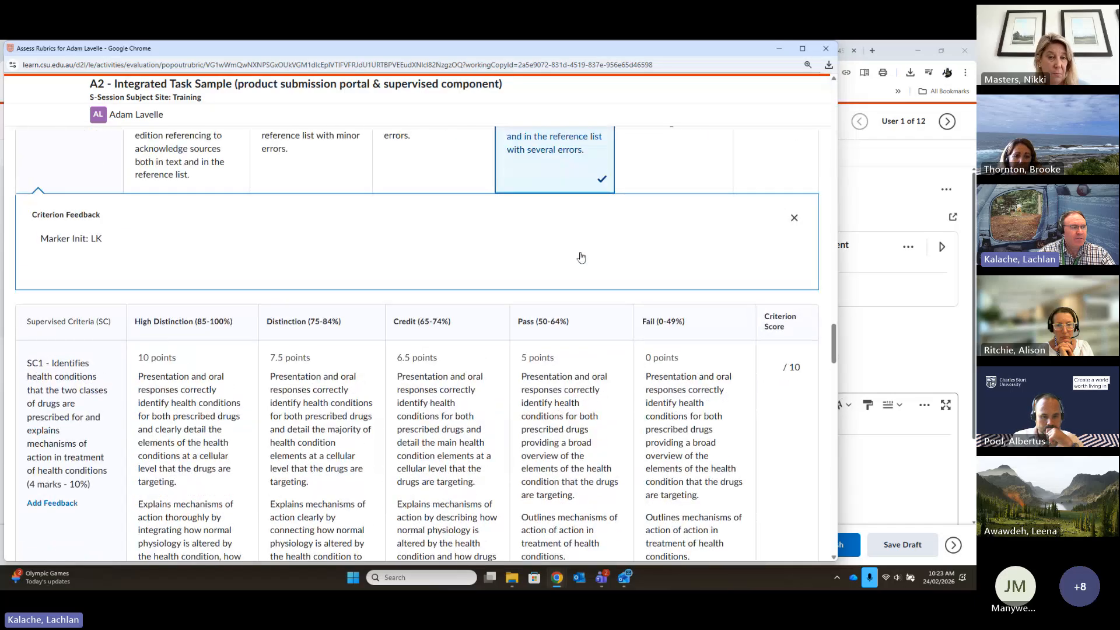
scroll(555, 408, "down", 3)
left_click(556, 408)
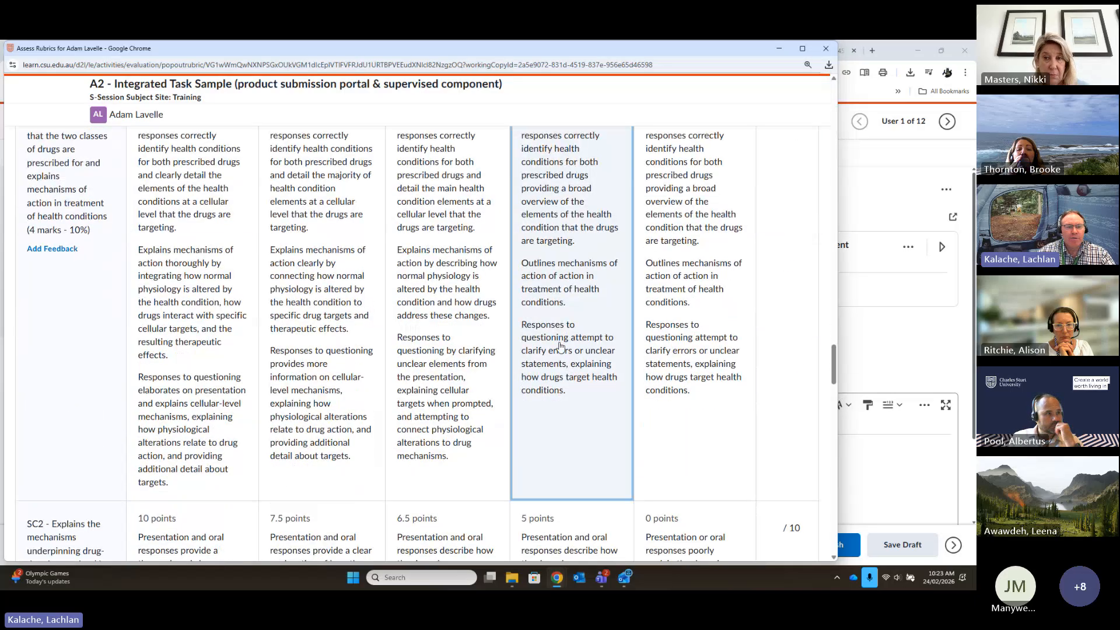
scroll(573, 324, "down", 2)
left_click(447, 451)
scroll(448, 446, "down", 5)
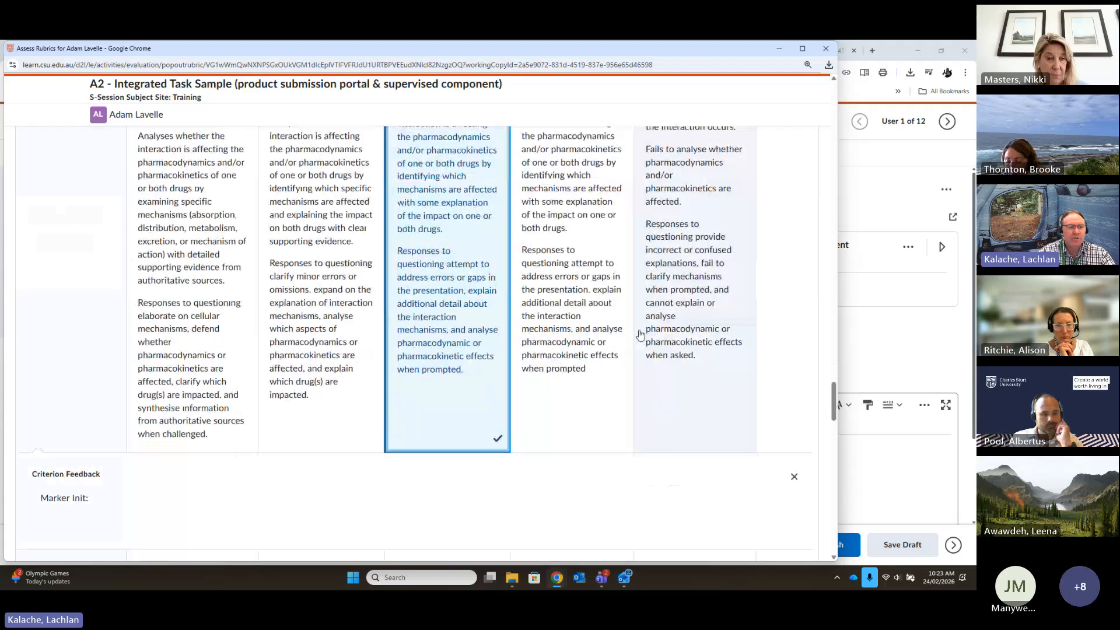
scroll(507, 400, "down", 5)
left_click(295, 387)
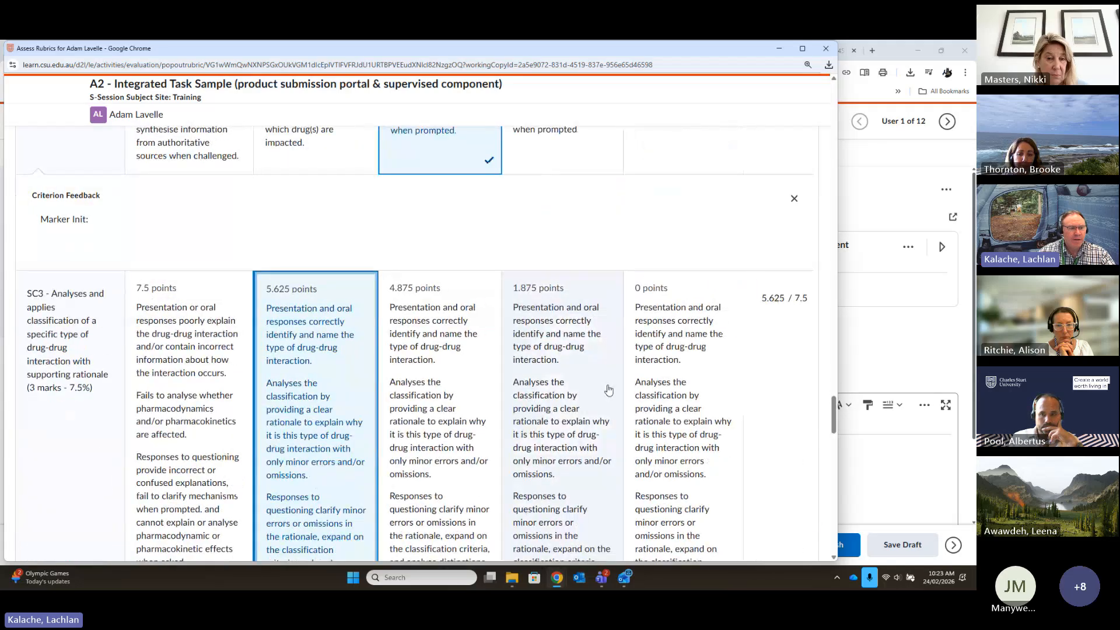
- Score SC4 as Credit, SC5 as Distinction and SC6 as Credit (4.875 points), close the rubric window and select the overall grade
scroll(607, 392, "down", 3)
scroll(609, 389, "down", 2)
left_click(475, 432)
scroll(525, 408, "down", 10)
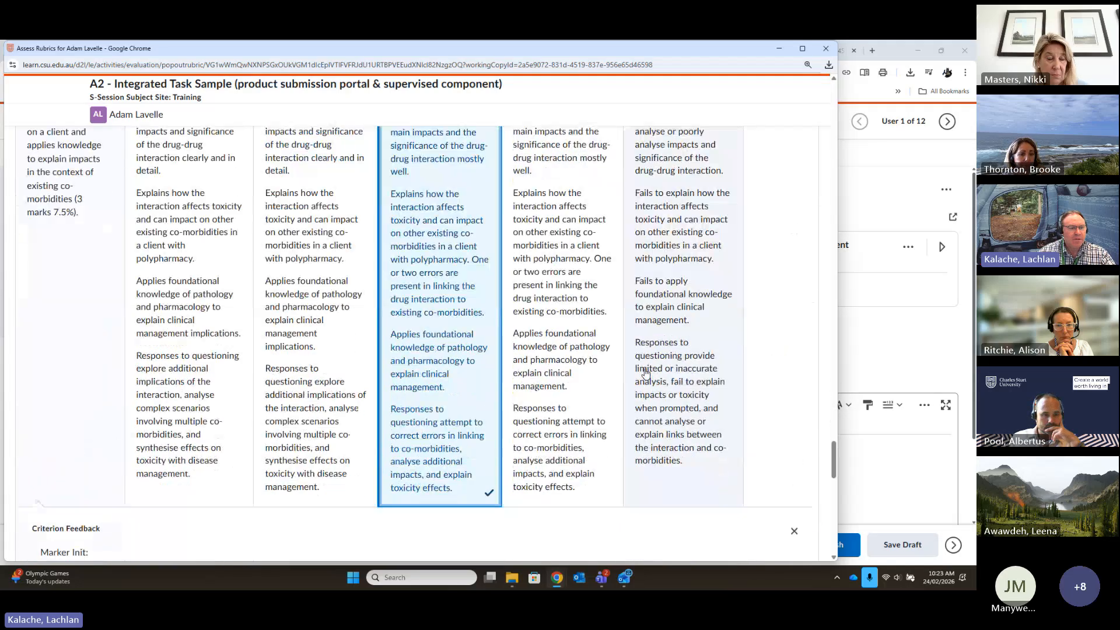
left_click(322, 389)
scroll(570, 375, "down", 8)
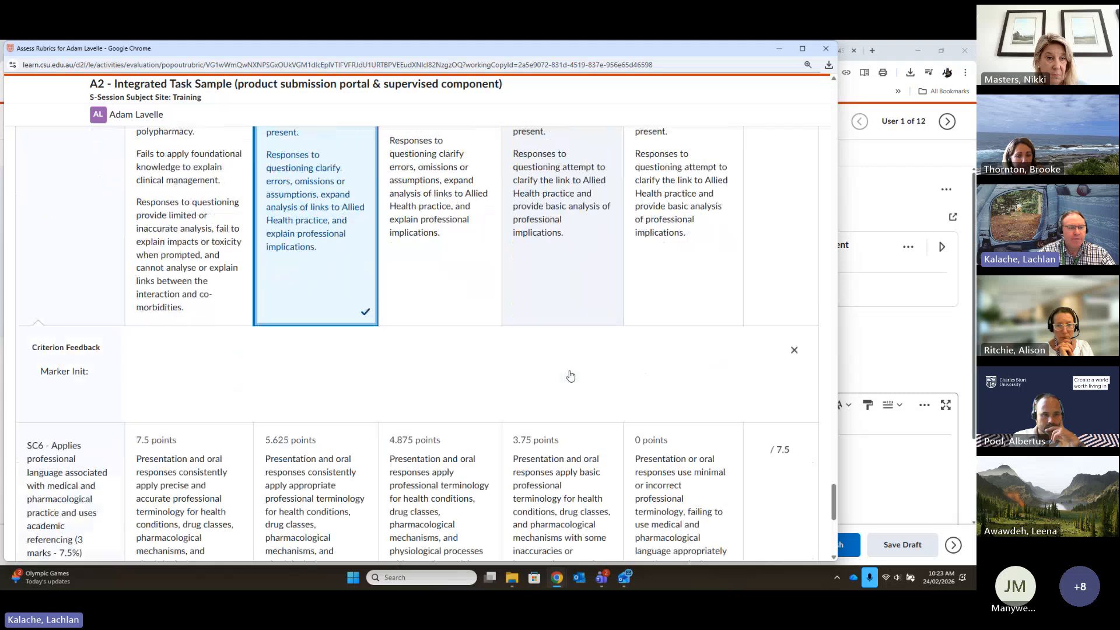
left_click(466, 390)
scroll(620, 396, "down", 5)
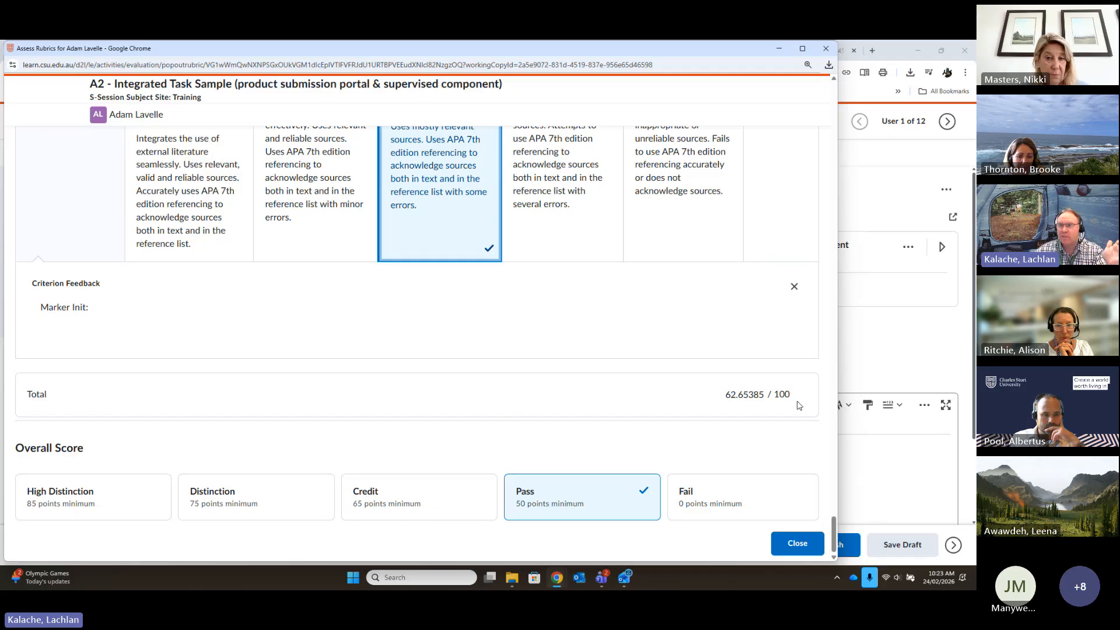
left_click(825, 48)
left_click(688, 366)
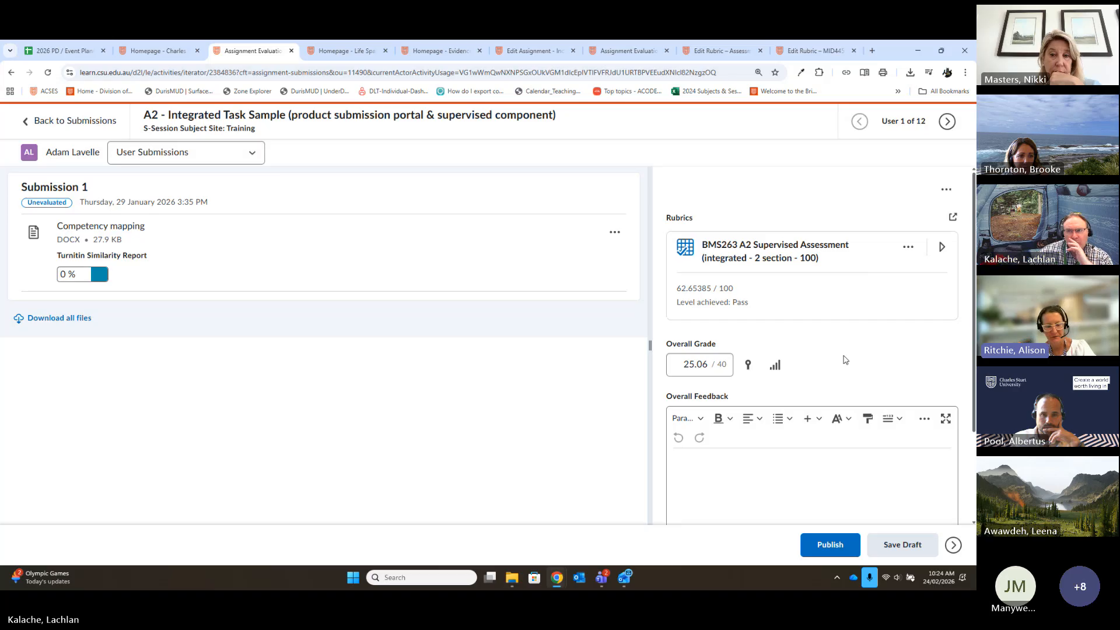
- Reopen the scored BMS263 rubric in its own window, widen it to view all levels, and minimise it
left_click(952, 218)
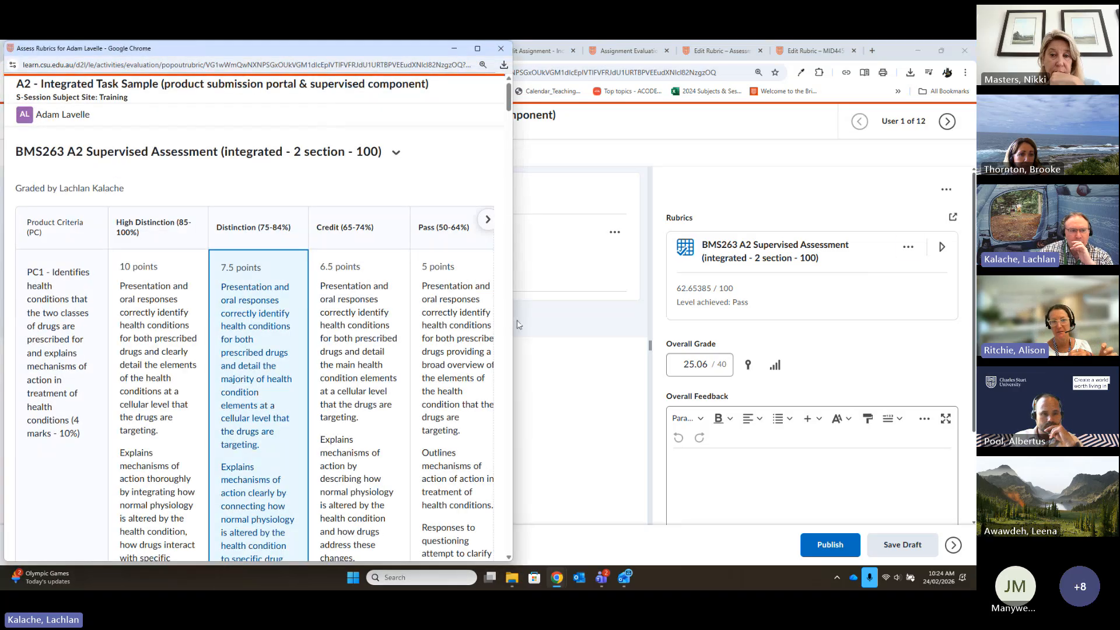
left_click_drag(518, 325, 871, 325)
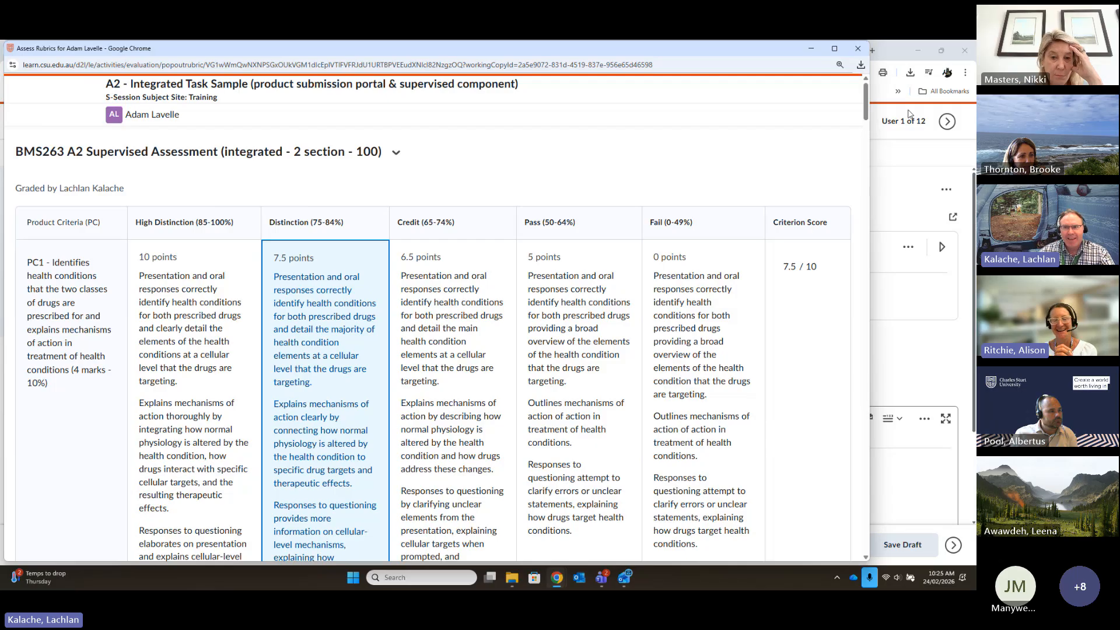
left_click(810, 48)
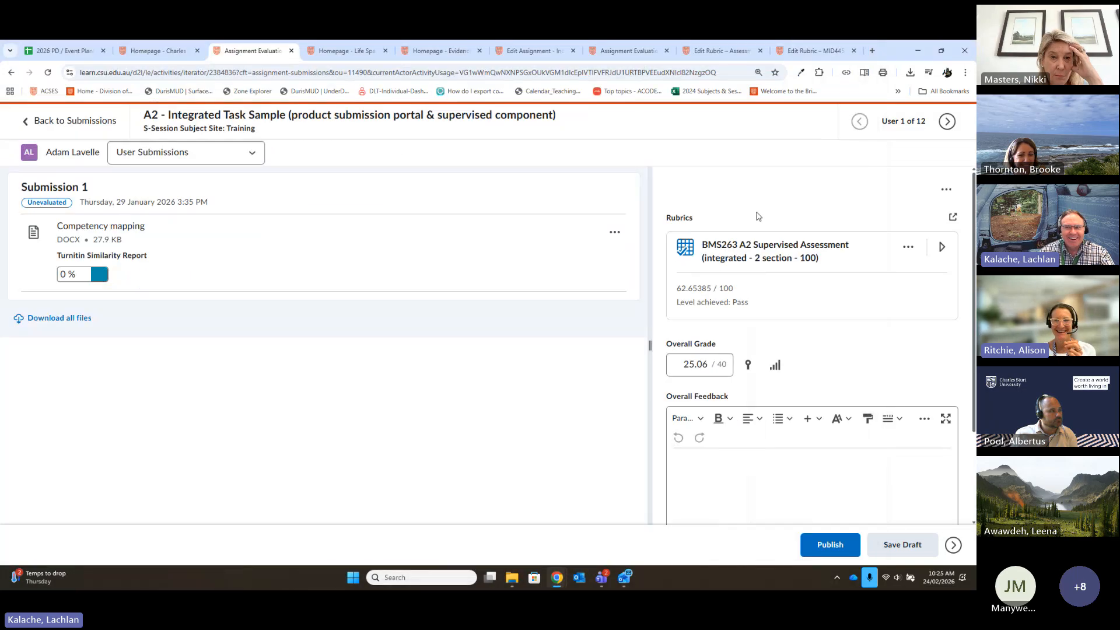
- Leave the learner's evaluation for the A2 Integrated Task Sample submissions list, discarding the unsaved changes
left_click(136, 46)
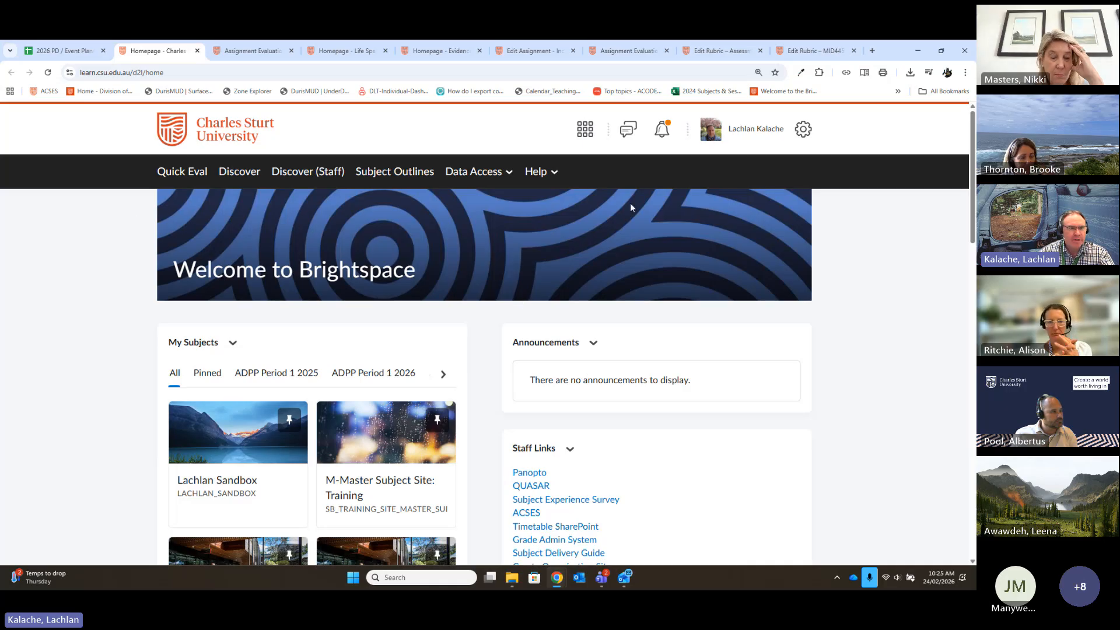
left_click(252, 51)
left_click(76, 121)
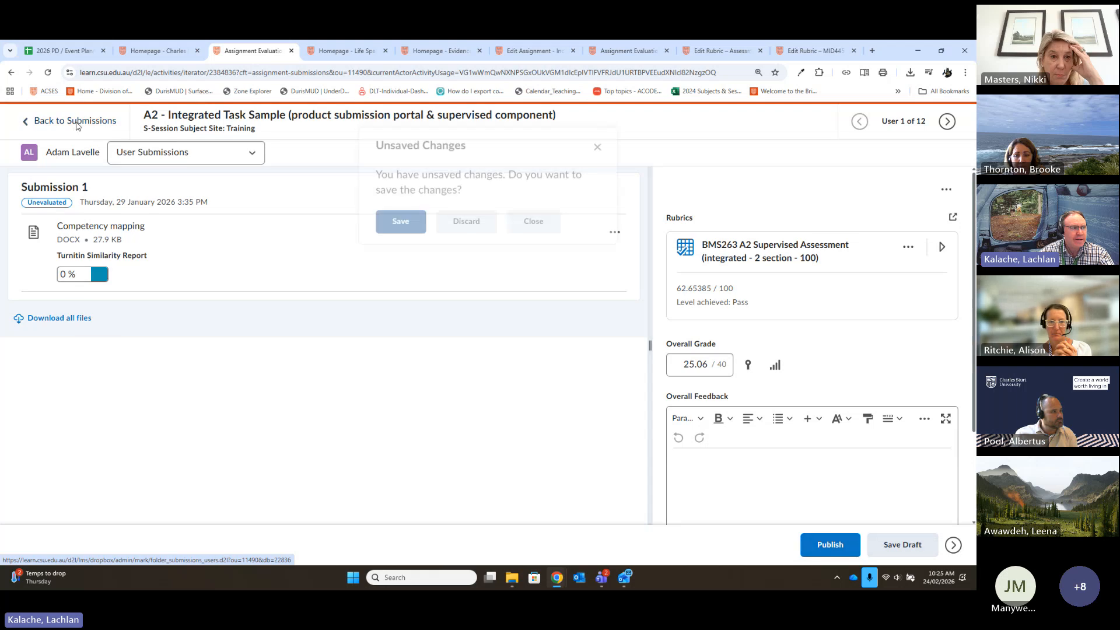
left_click(468, 239)
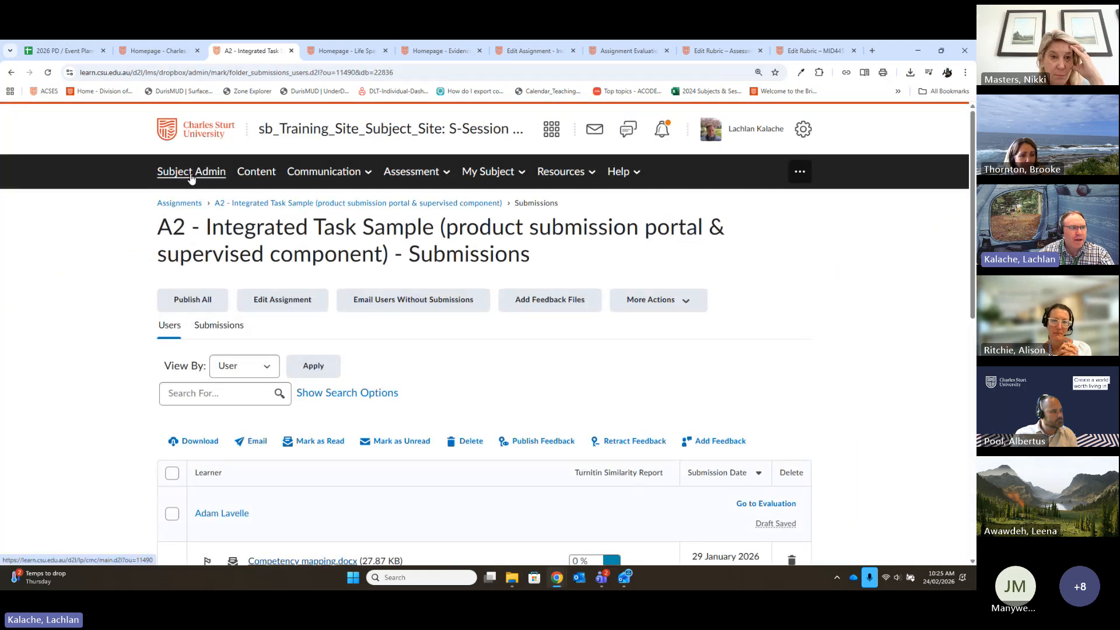
- Open the training site's Rubrics tool from Subject Admin and create a new rubric
left_click(190, 176)
scroll(429, 373, "down", 4)
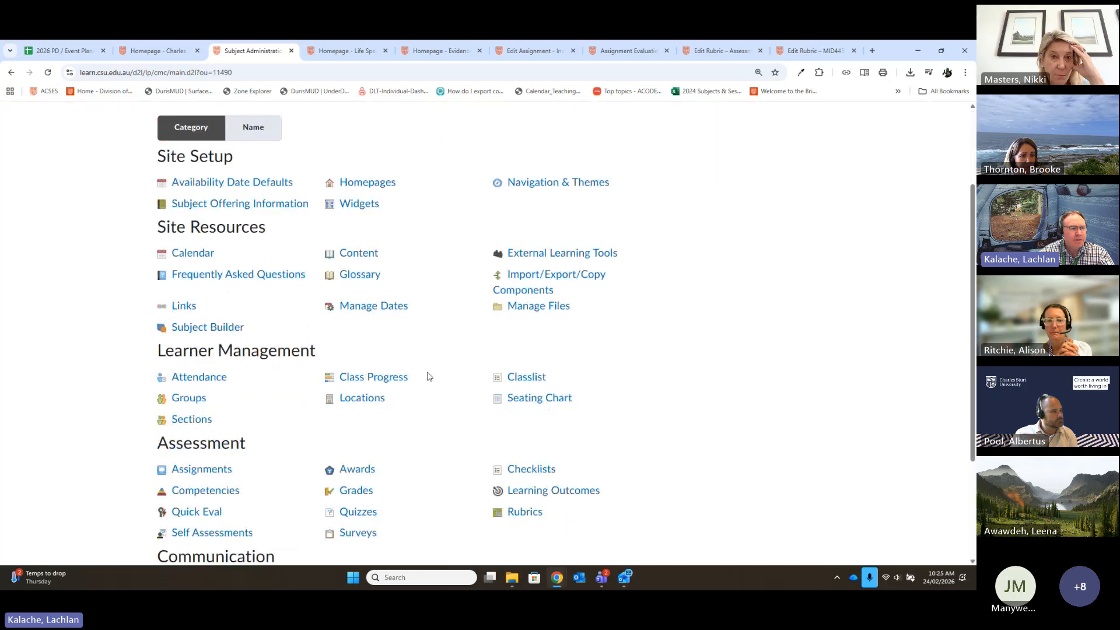
scroll(408, 431, "down", 2)
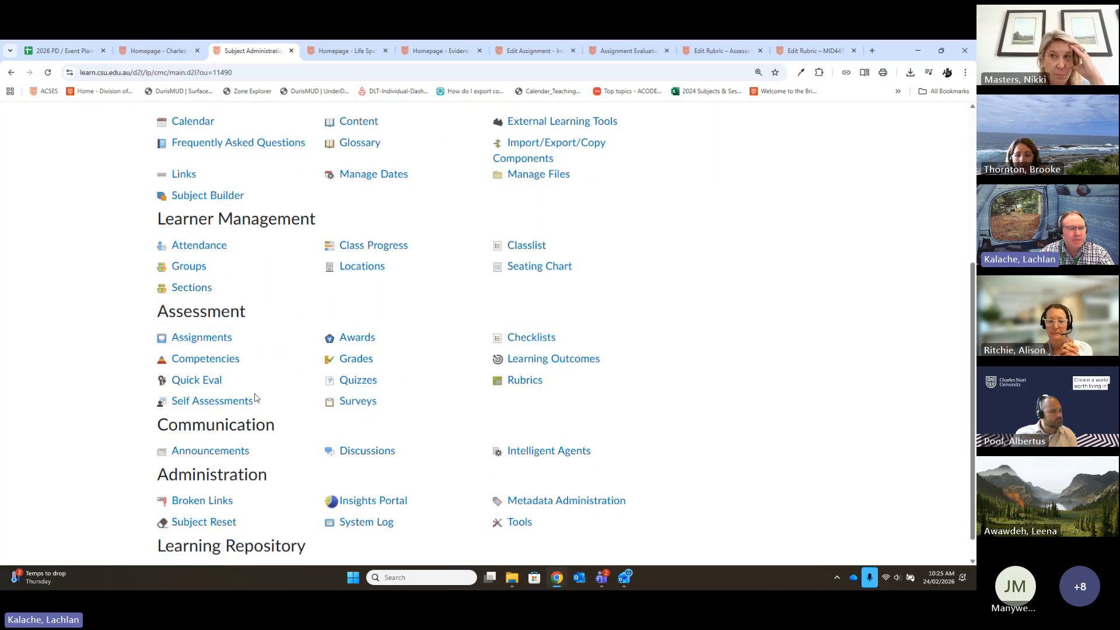
left_click(534, 382)
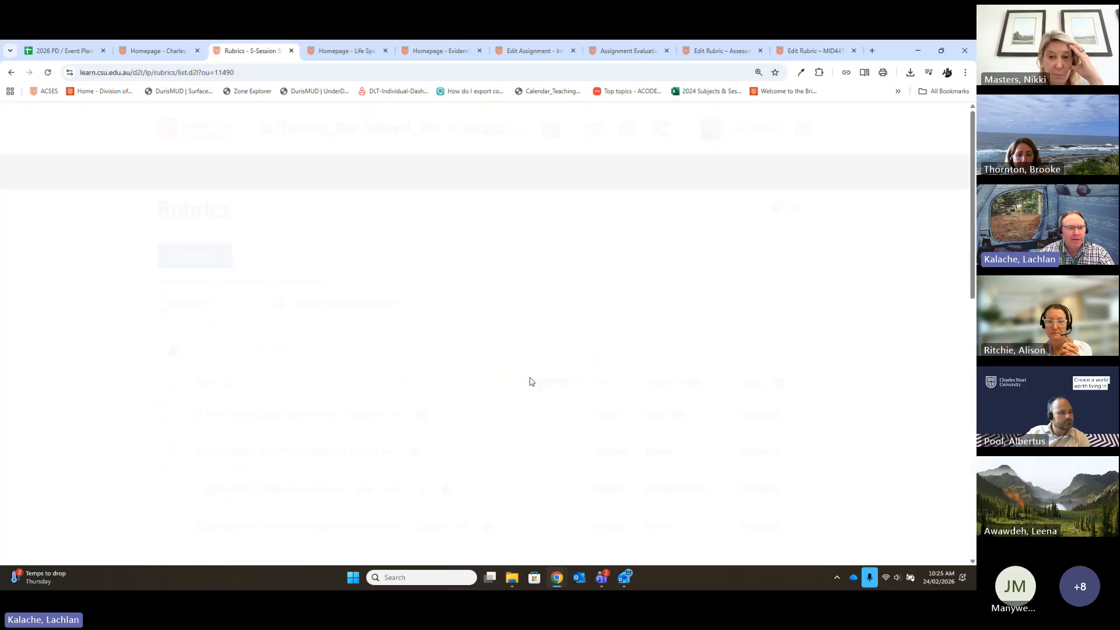
left_click(195, 255)
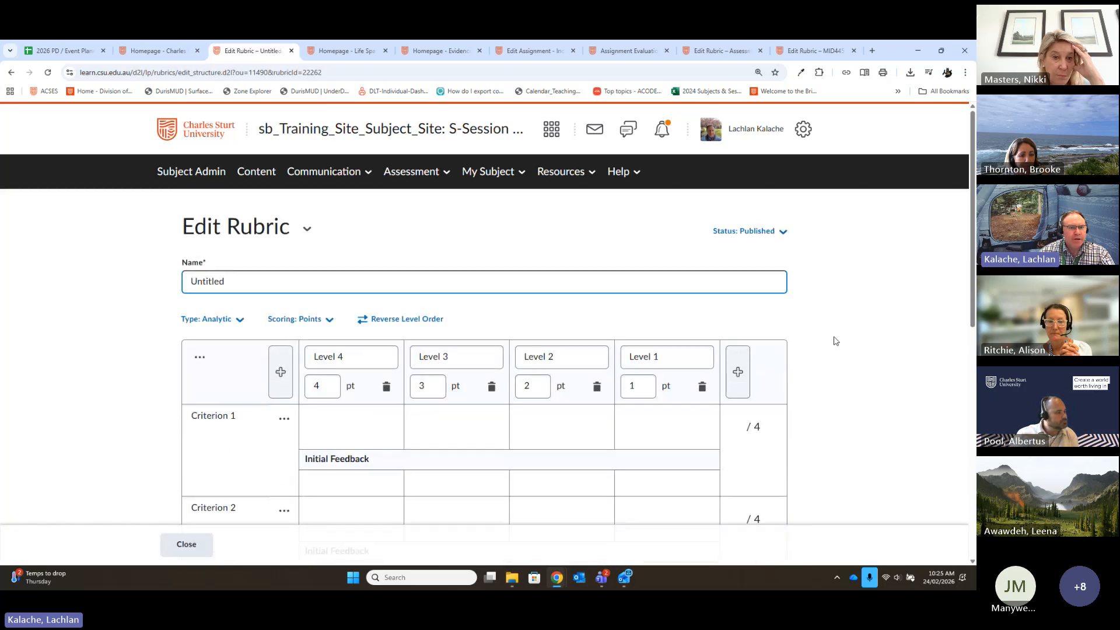
- Name the new rubric "A2: Report 'Fancy'" and open its status options
scroll(675, 369, "down", 1)
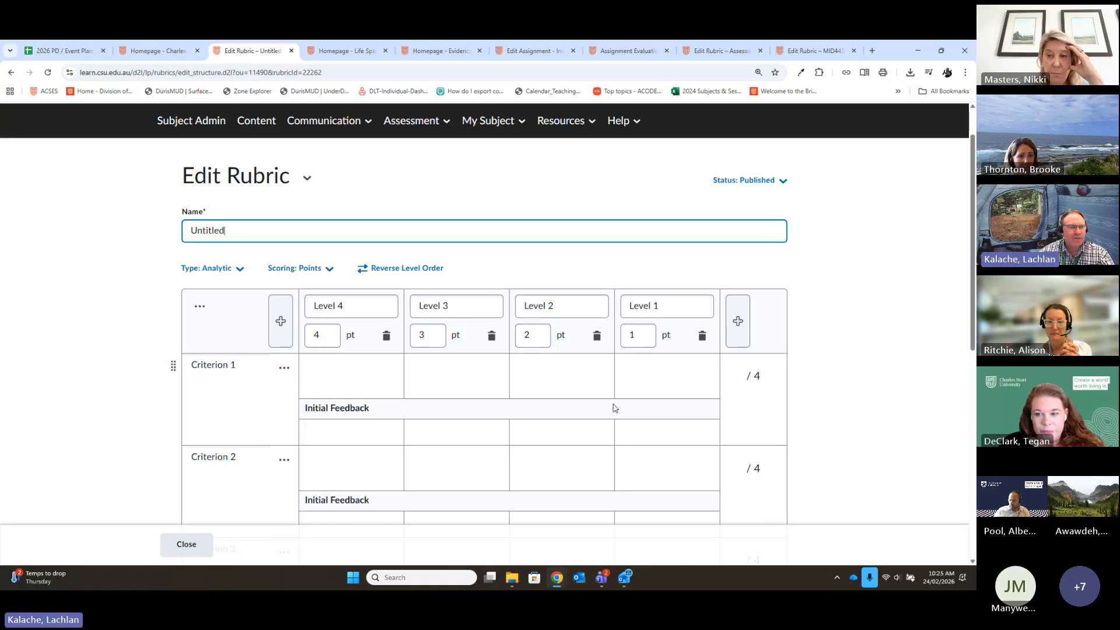
left_click_drag(273, 230, 99, 231)
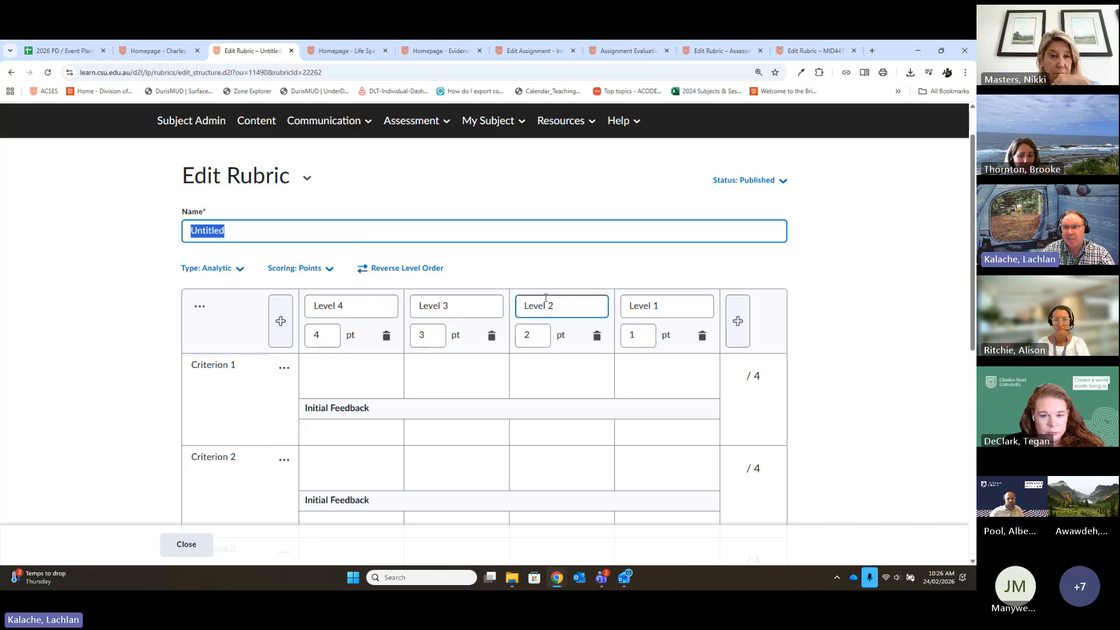
type("A2: Rep")
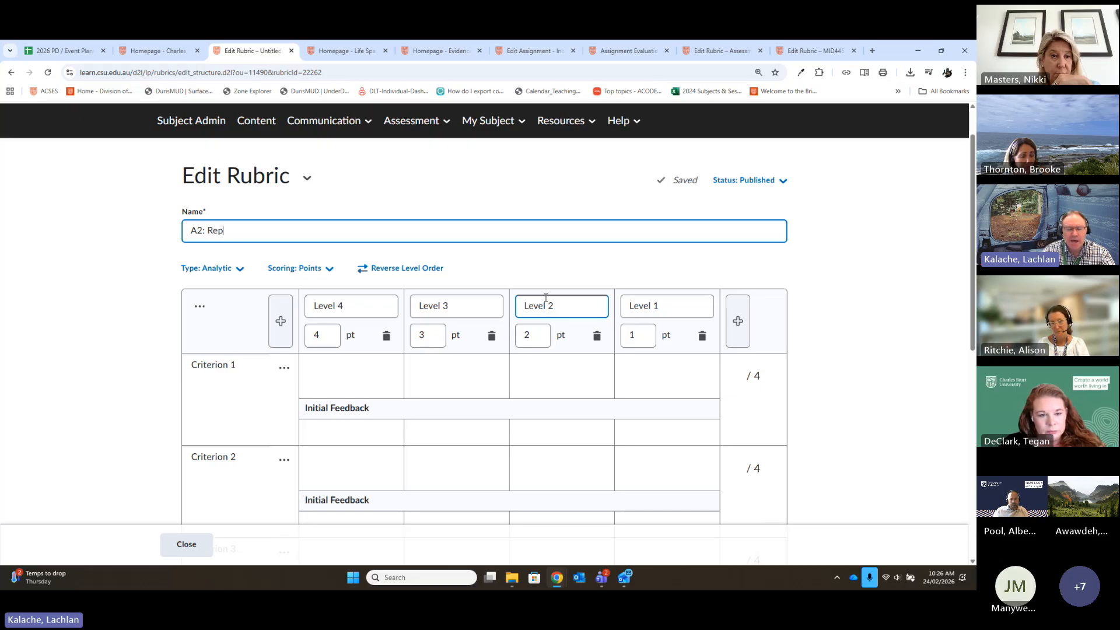
type("ort")
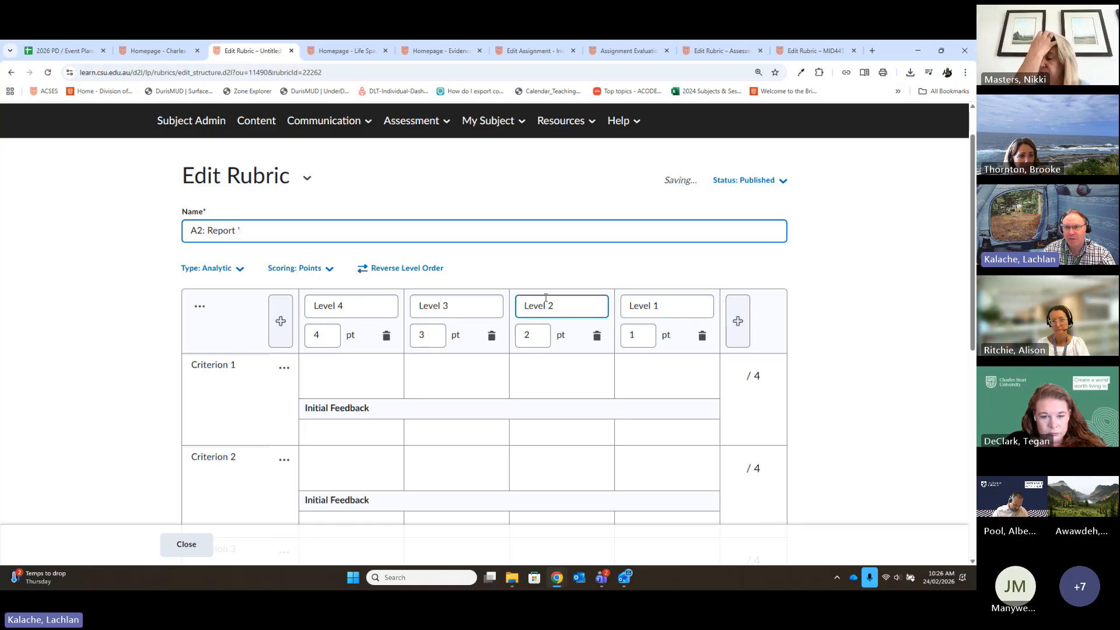
type("'F")
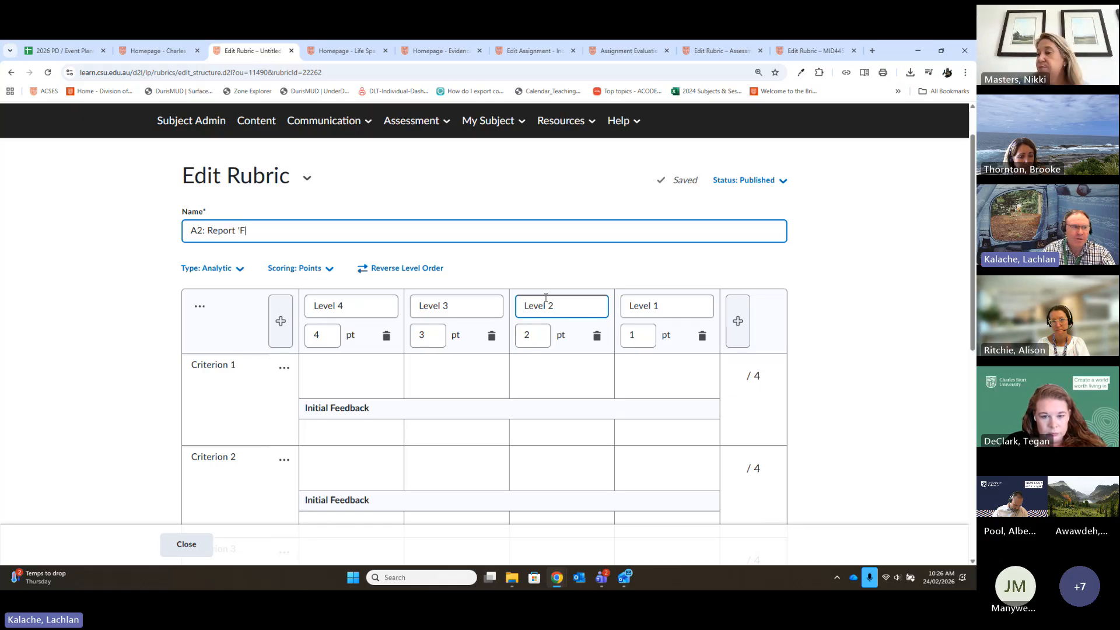
type("ancy'")
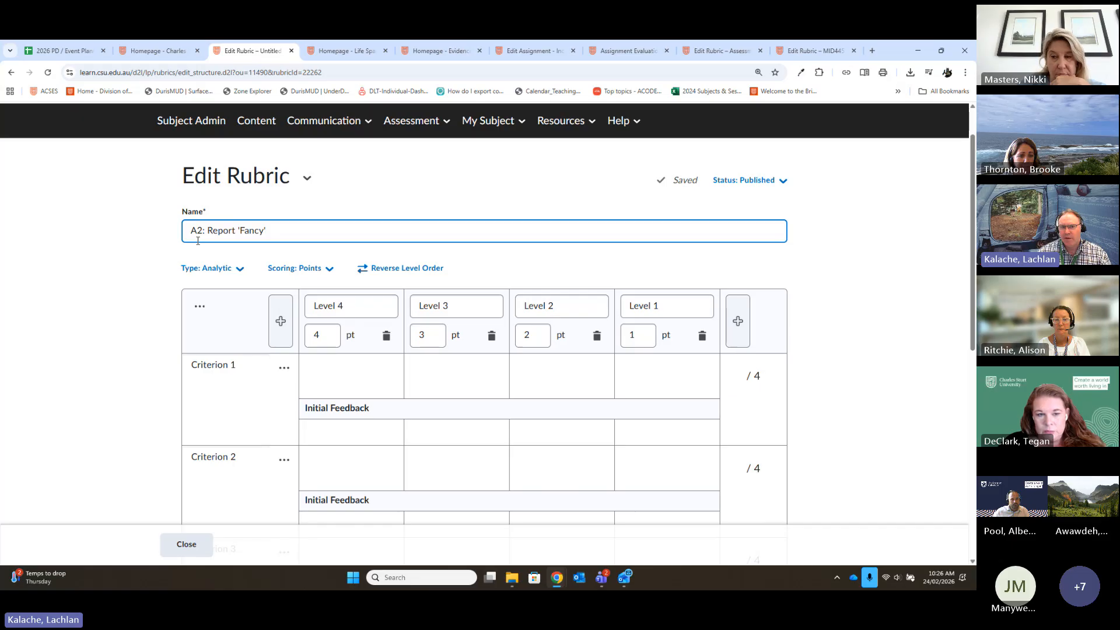
left_click(744, 180)
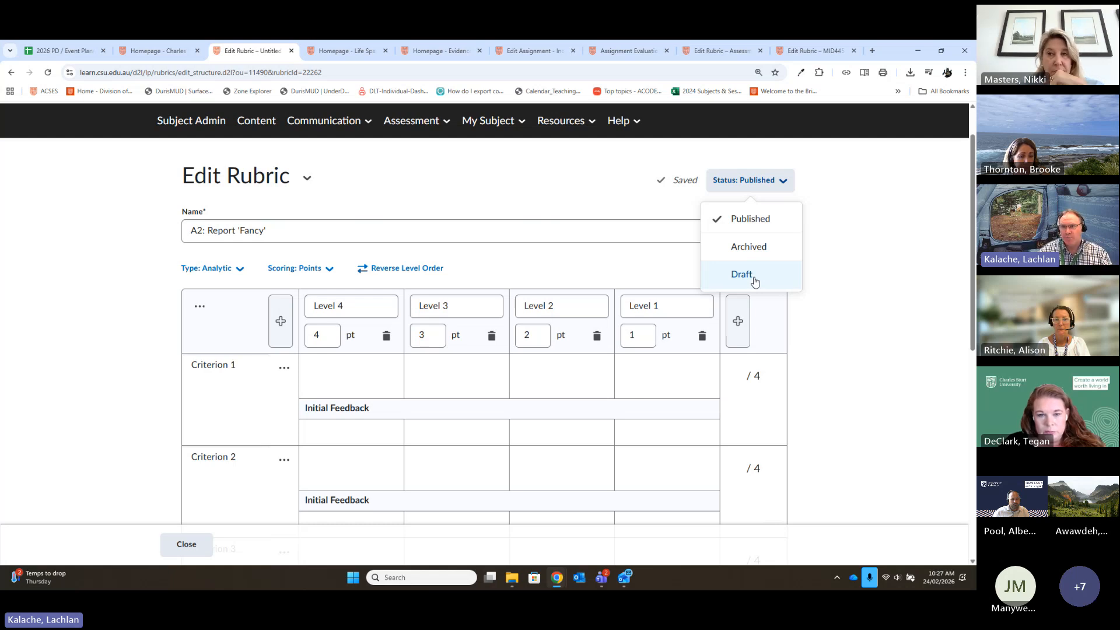
- Keep the new rubric's status as Published and its type as Analytic
left_click(739, 217)
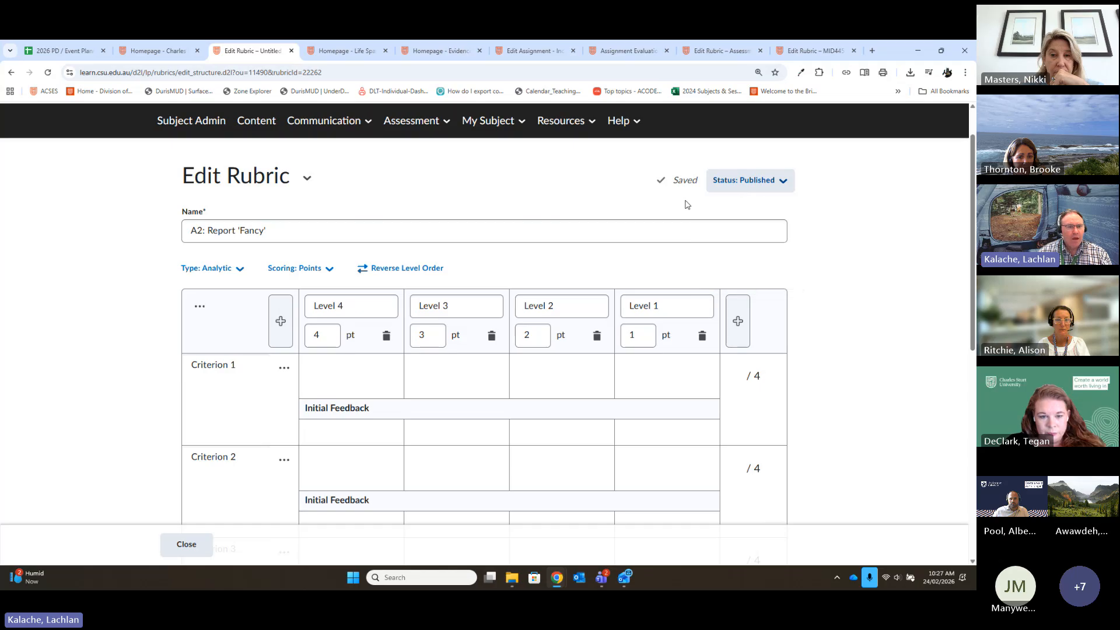
scroll(418, 197, "down", 2)
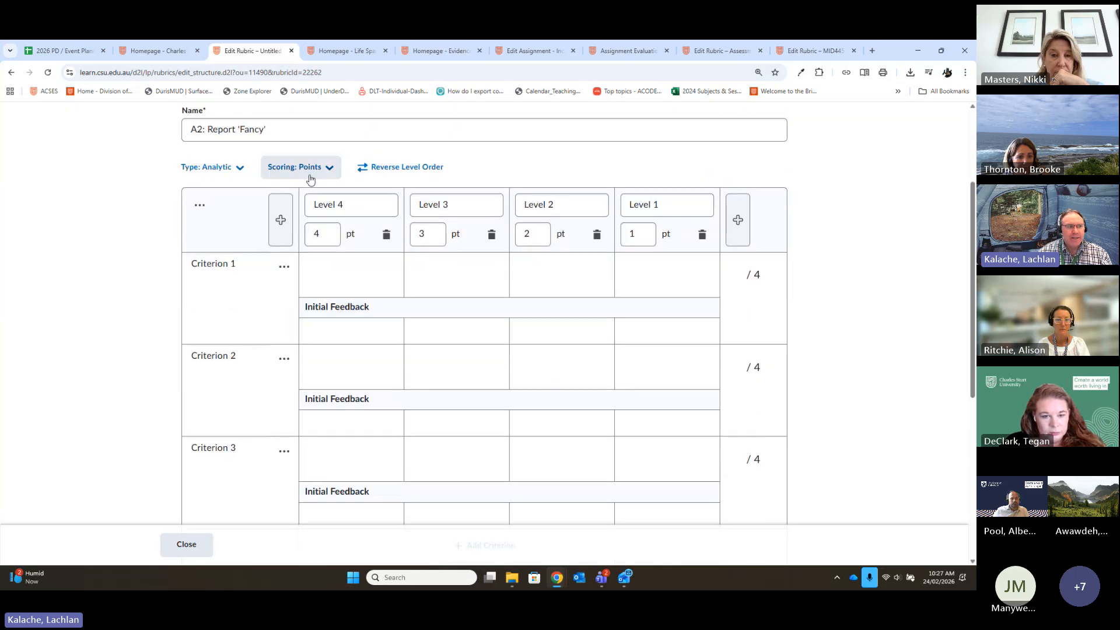
scroll(313, 175, "up", 1)
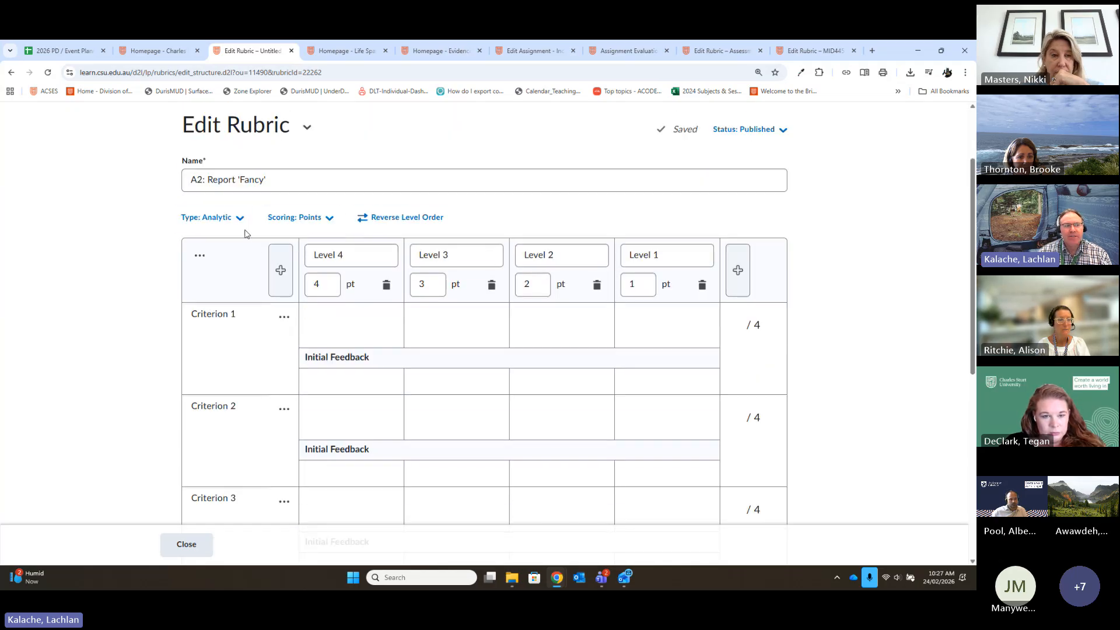
left_click(240, 218)
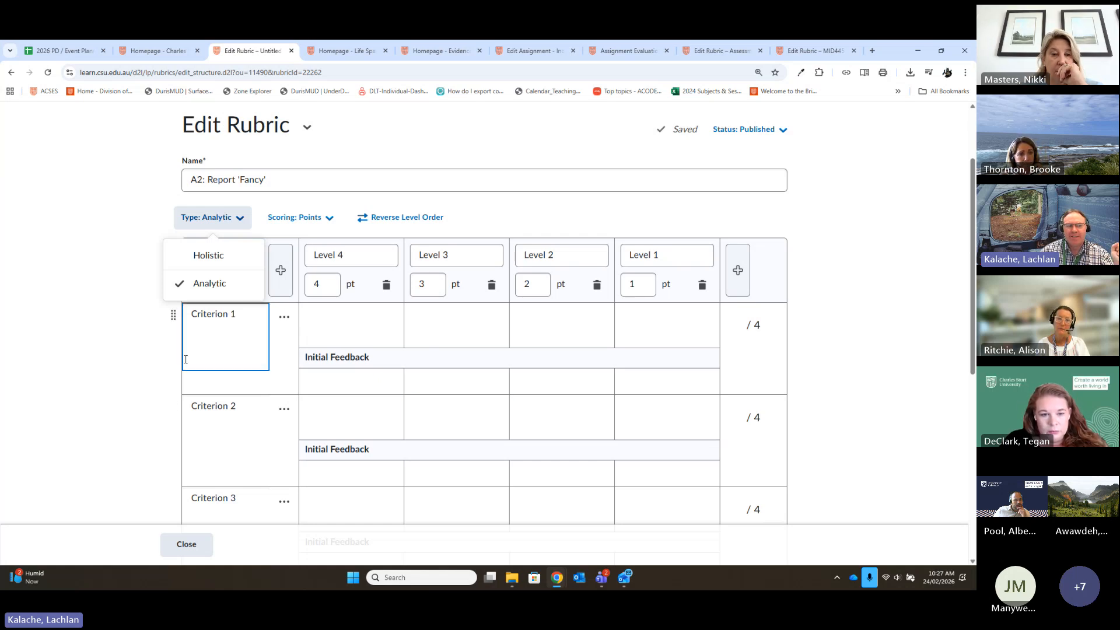
left_click(210, 288)
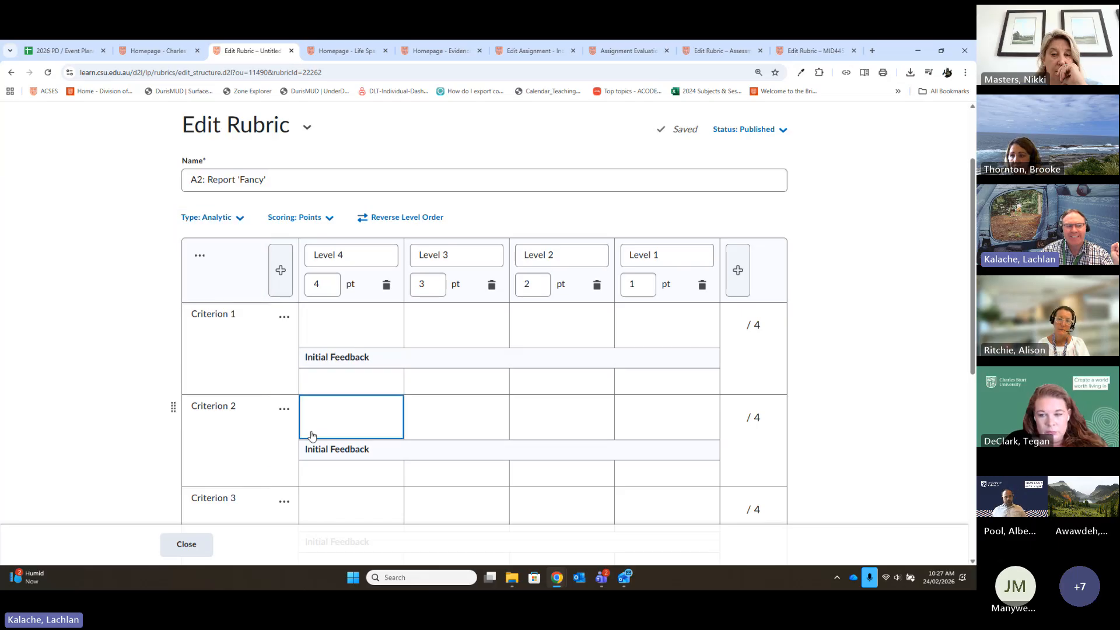
- Look at the row options for Criterion 2 and the available rubric types without changing anything
left_click(284, 410)
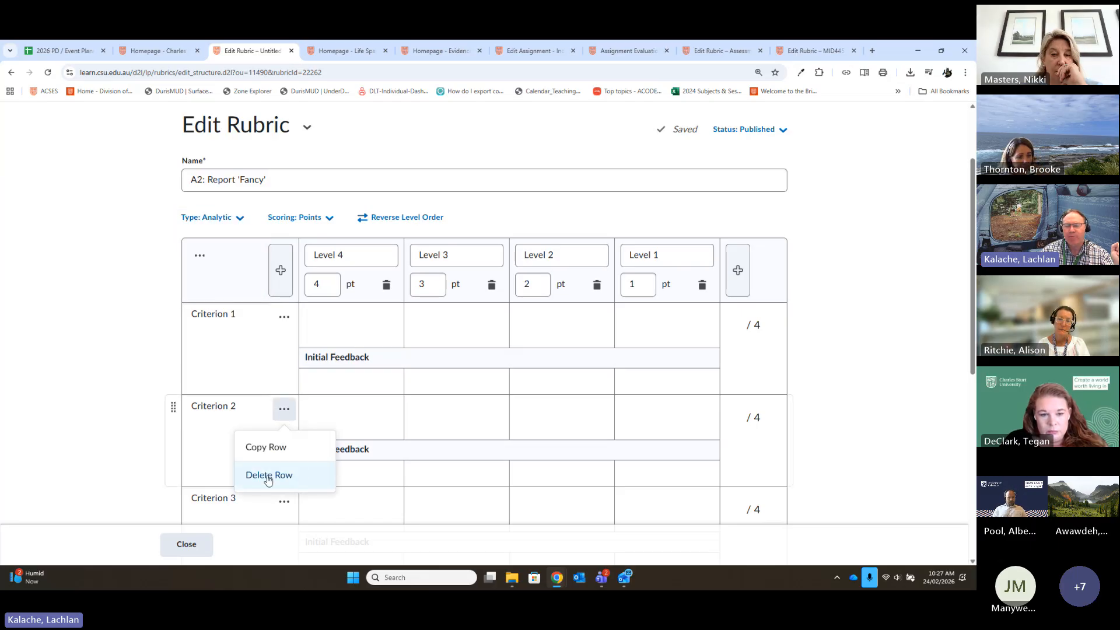
left_click(237, 220)
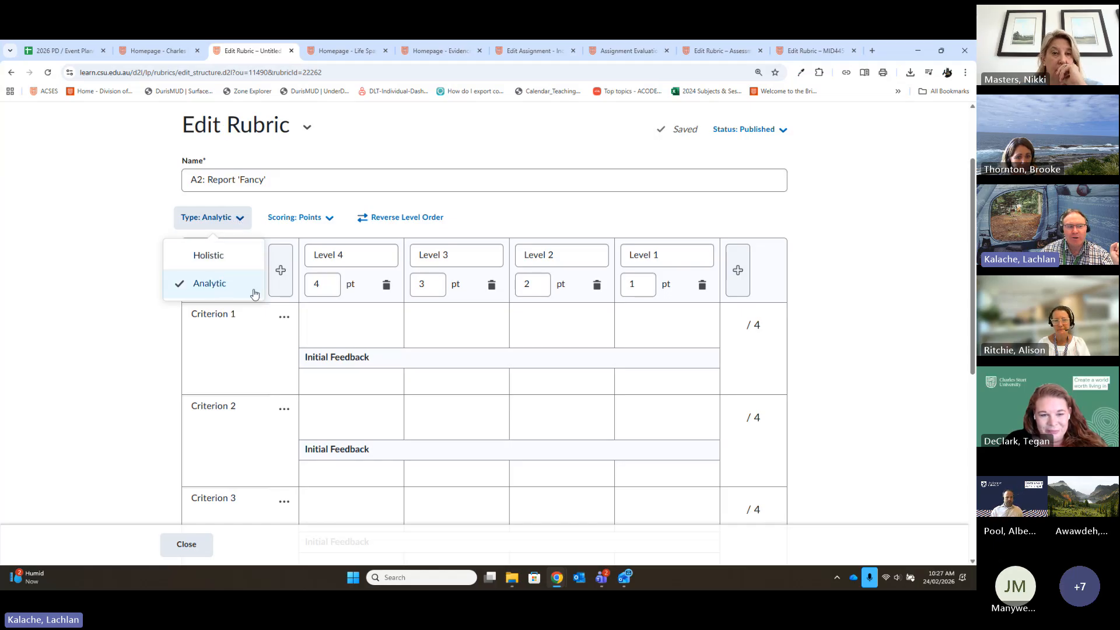
left_click(158, 361)
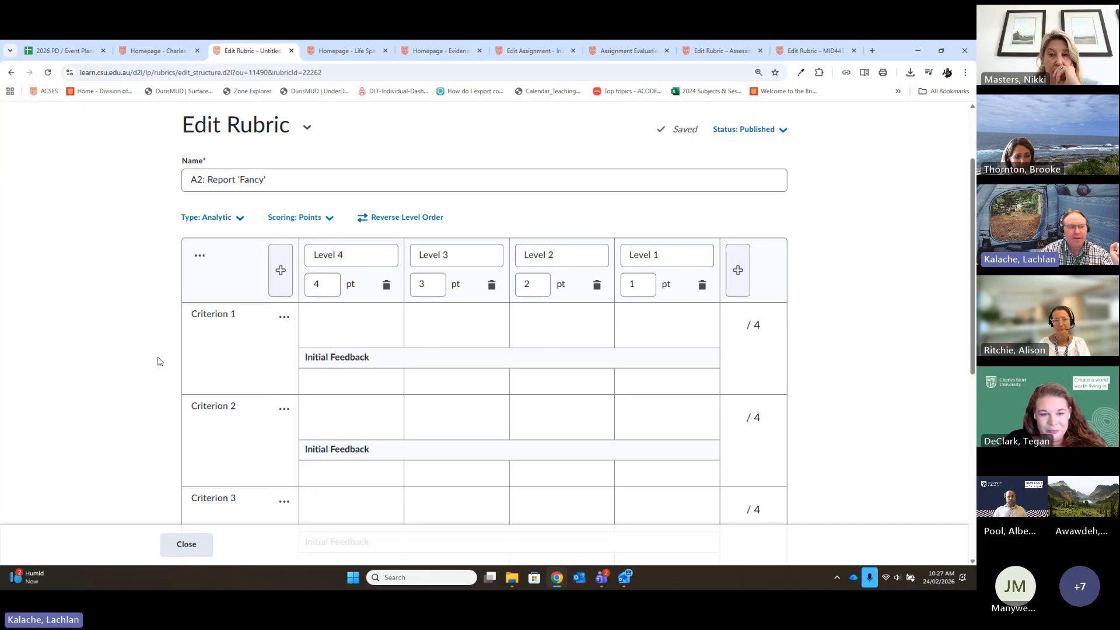
scroll(175, 408, "down", 1)
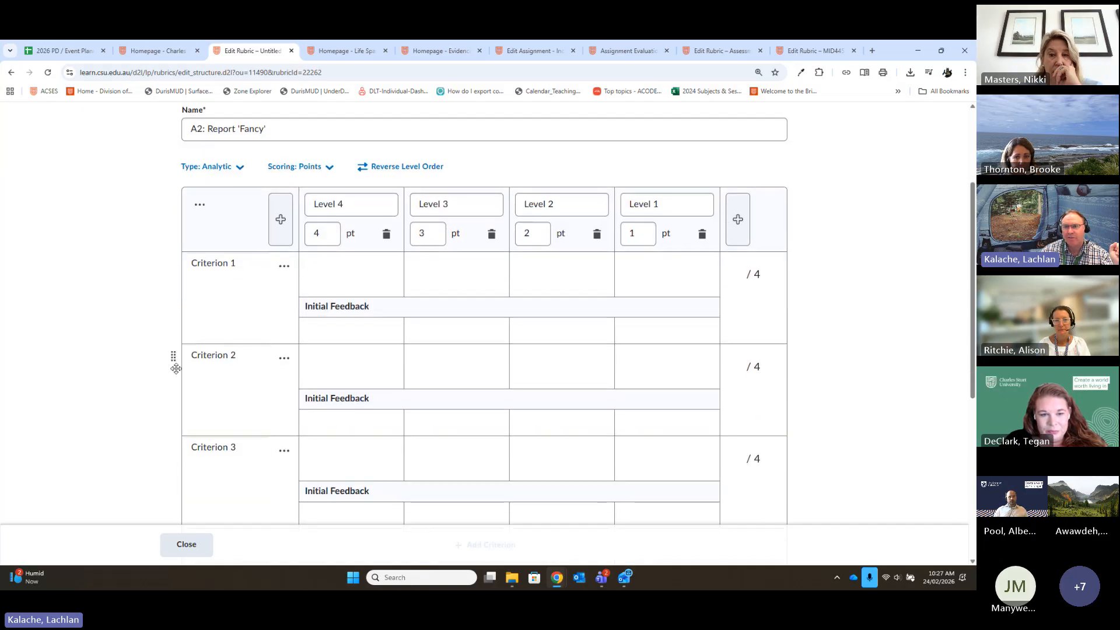
scroll(127, 351, "up", 1)
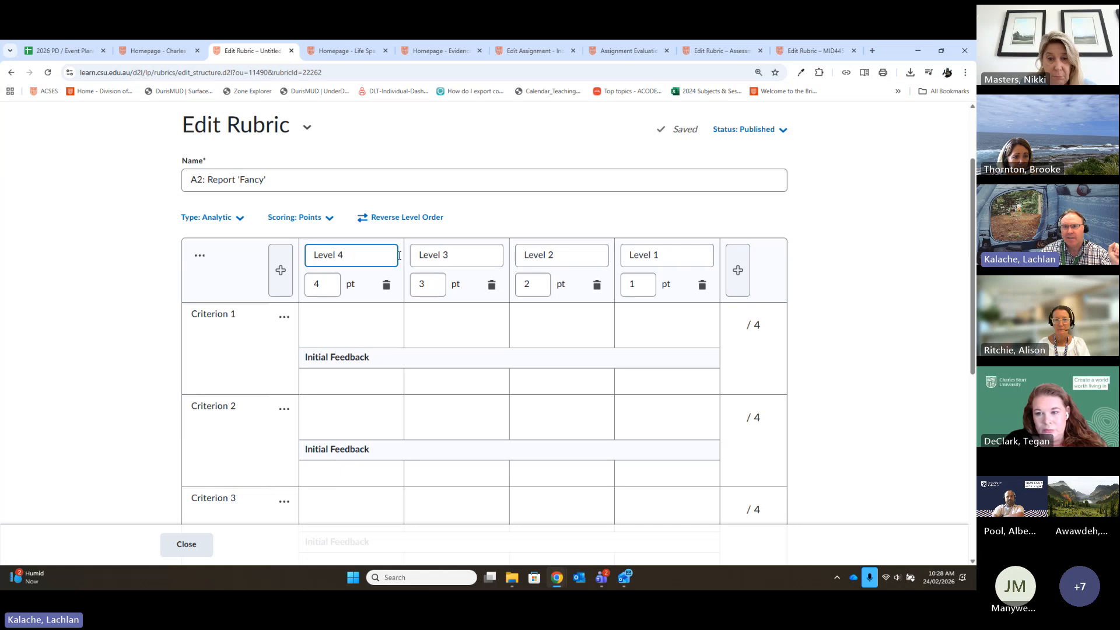
- Add a new achievement level before Level 4 and name it HD
left_click(281, 272)
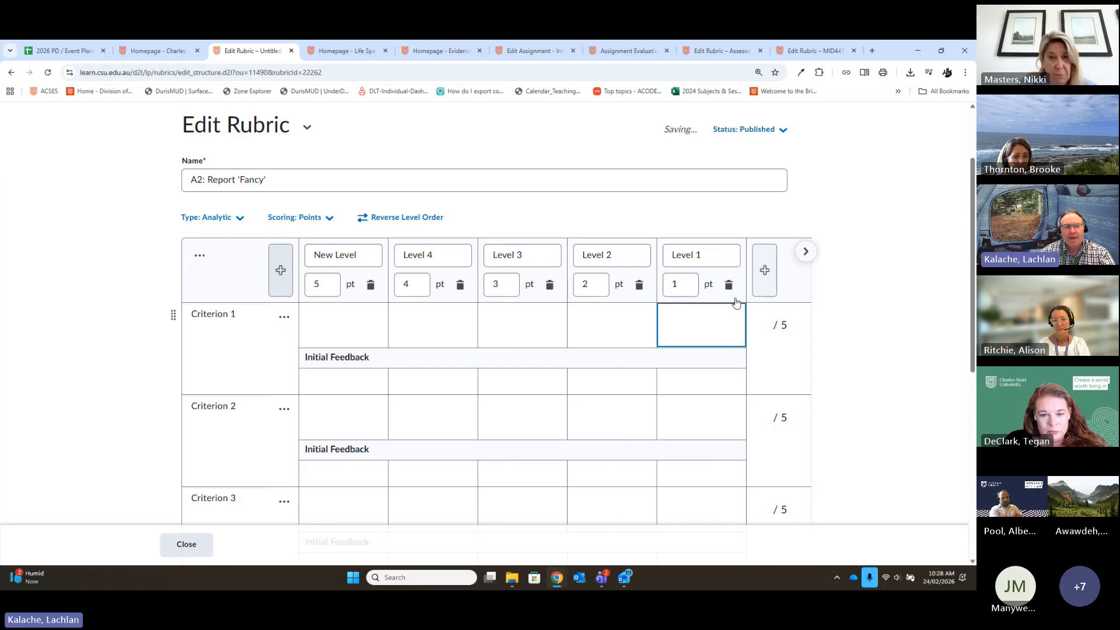
left_click_drag(373, 261, 303, 265)
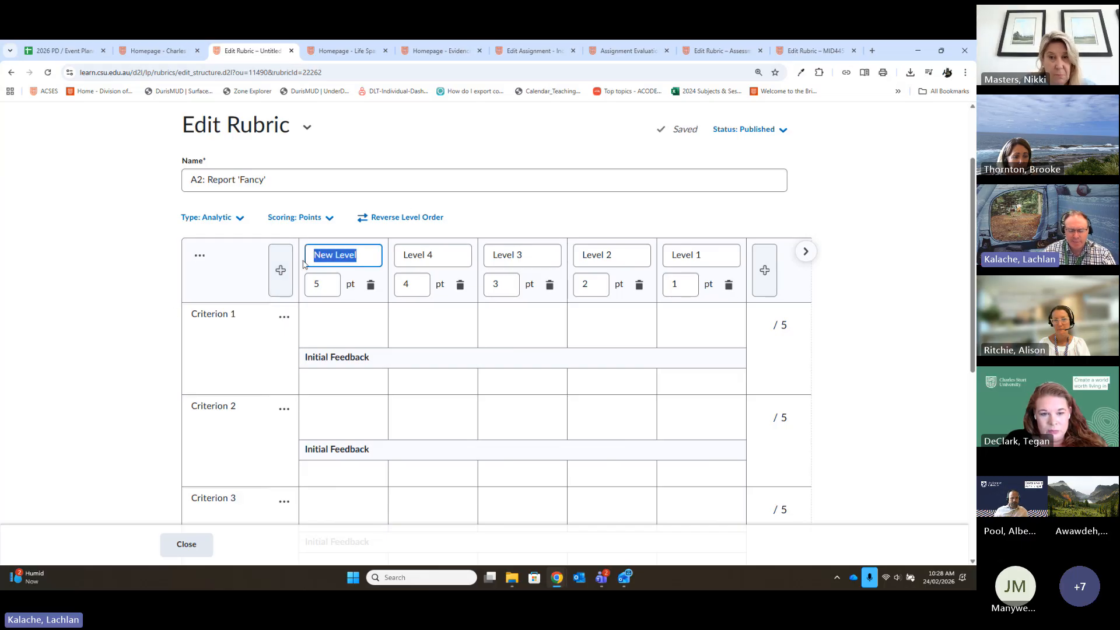
type("HD")
- Rename Level 4, Level 3, Level 2 and Level 1 as DI, CR, PS and FL respectively
left_click(433, 246)
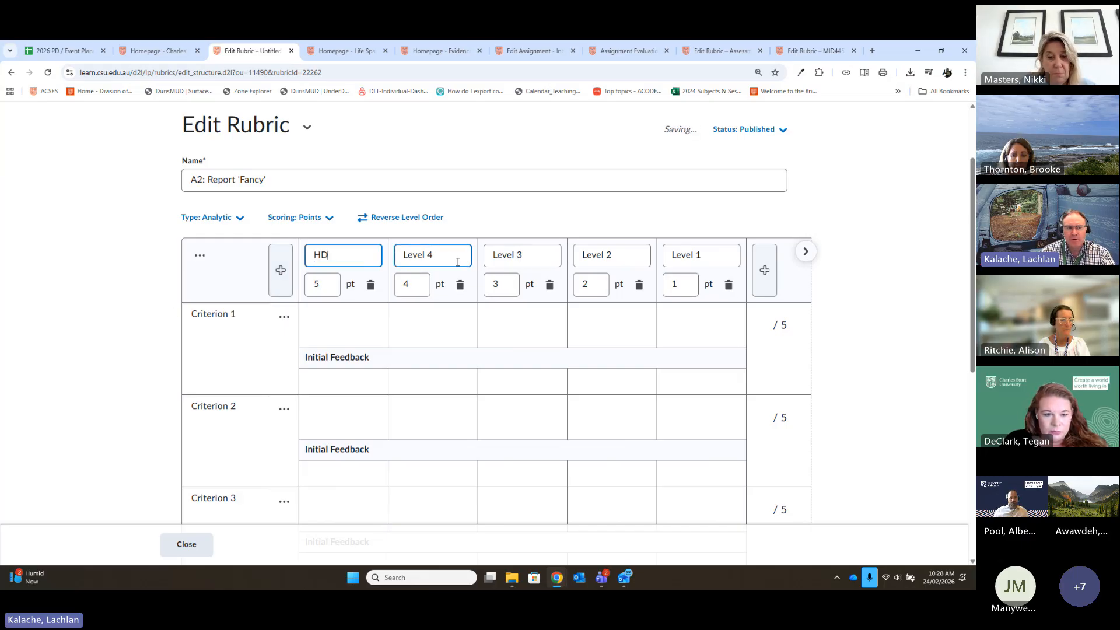
left_click_drag(457, 261, 363, 268)
type("DI")
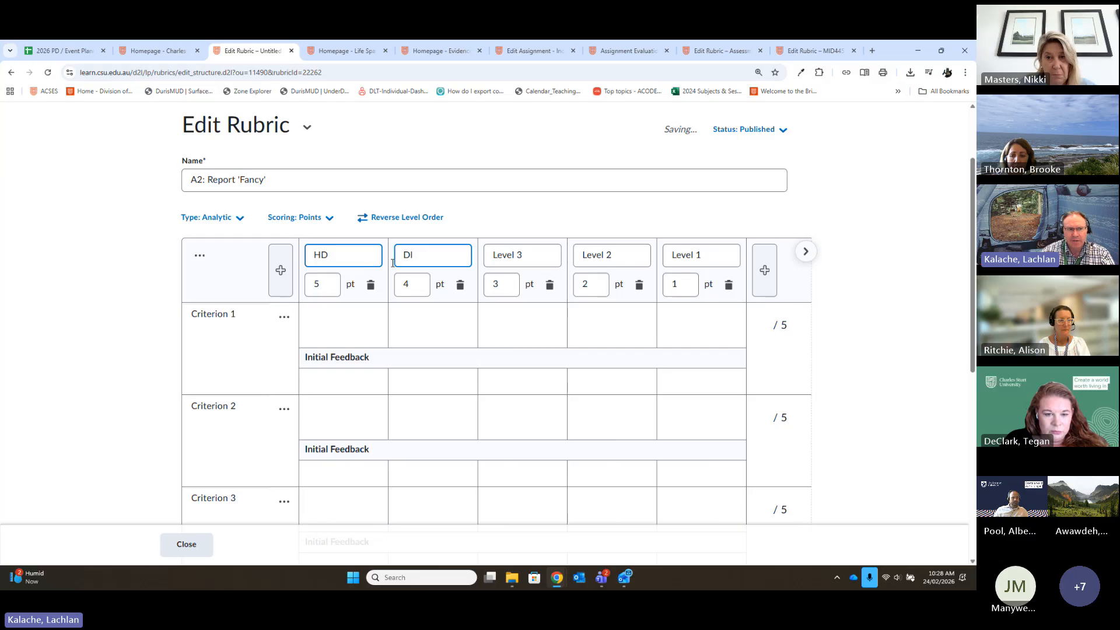
left_click(530, 250)
left_click_drag(540, 251, 455, 260)
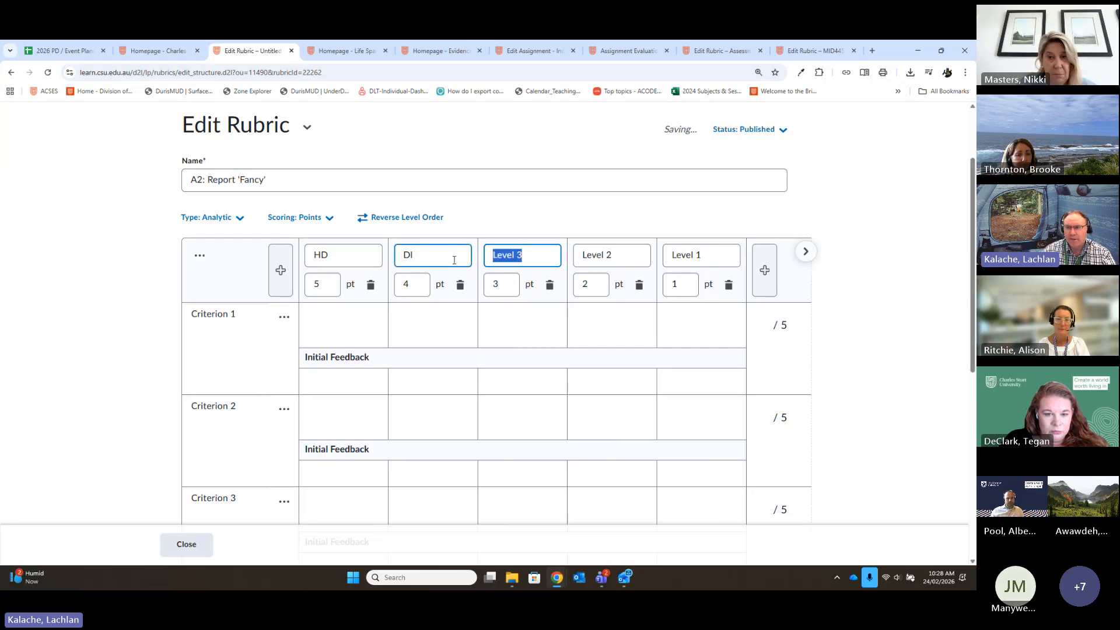
type("CR")
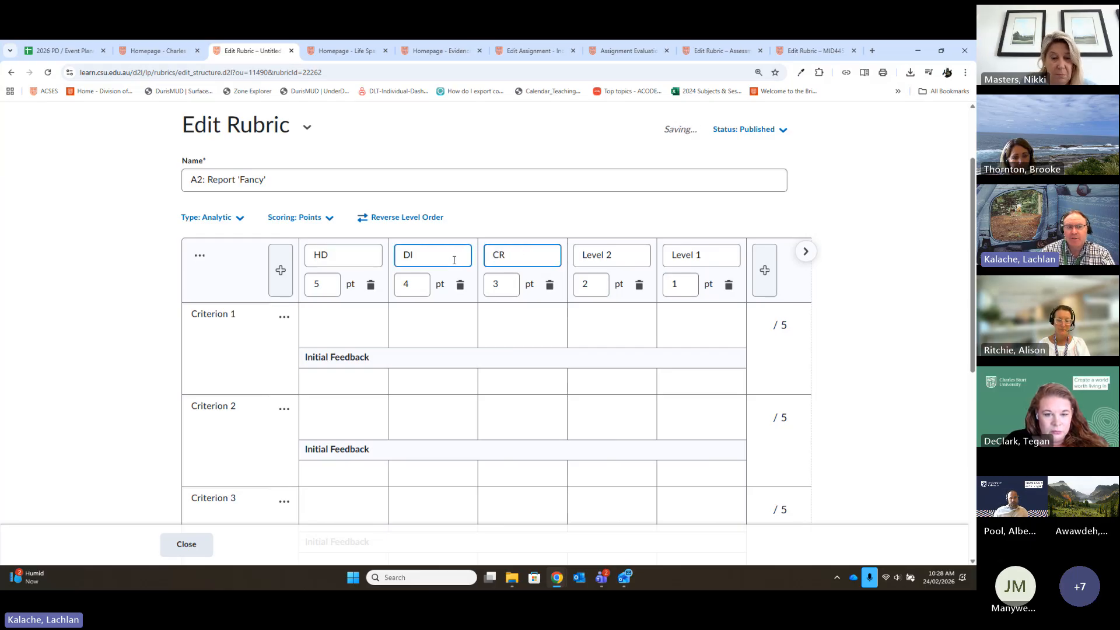
key("Tab")
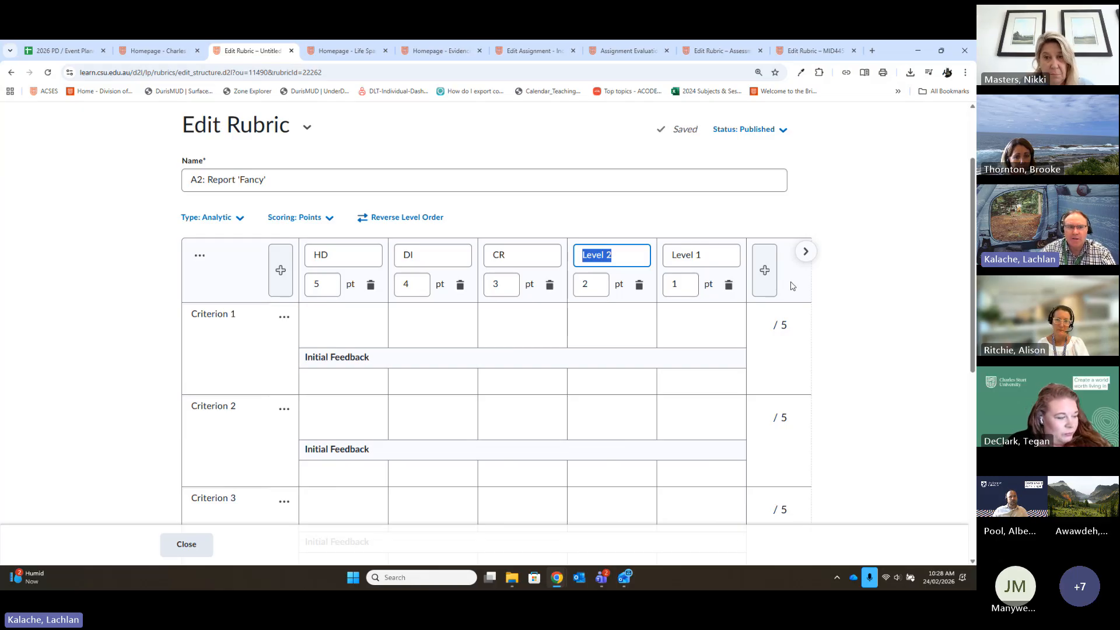
type("PS")
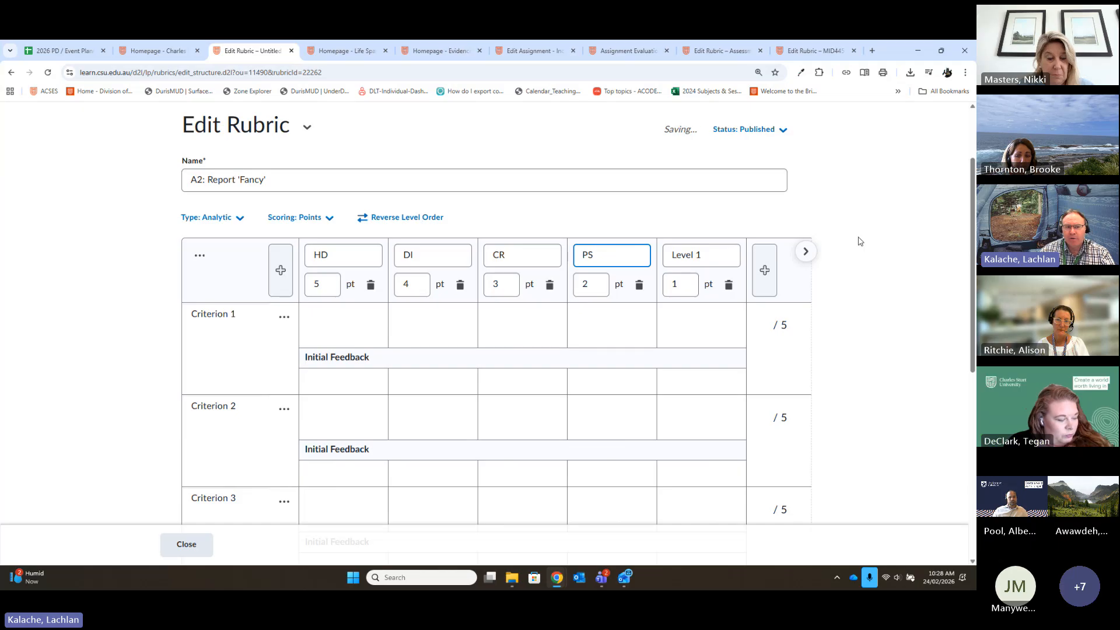
key("Tab")
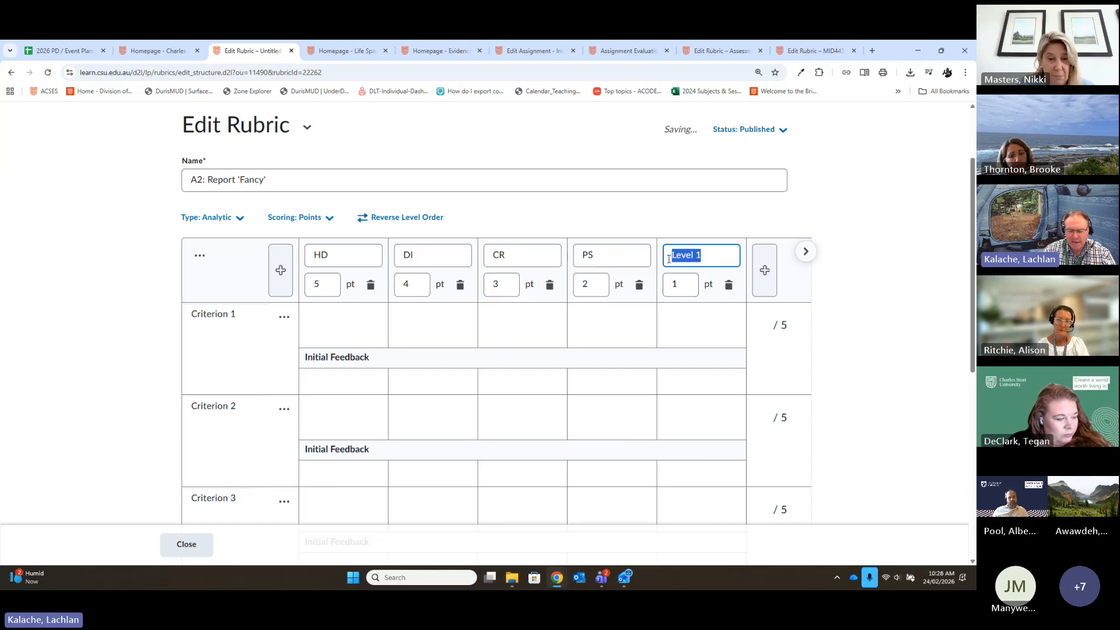
type("FL")
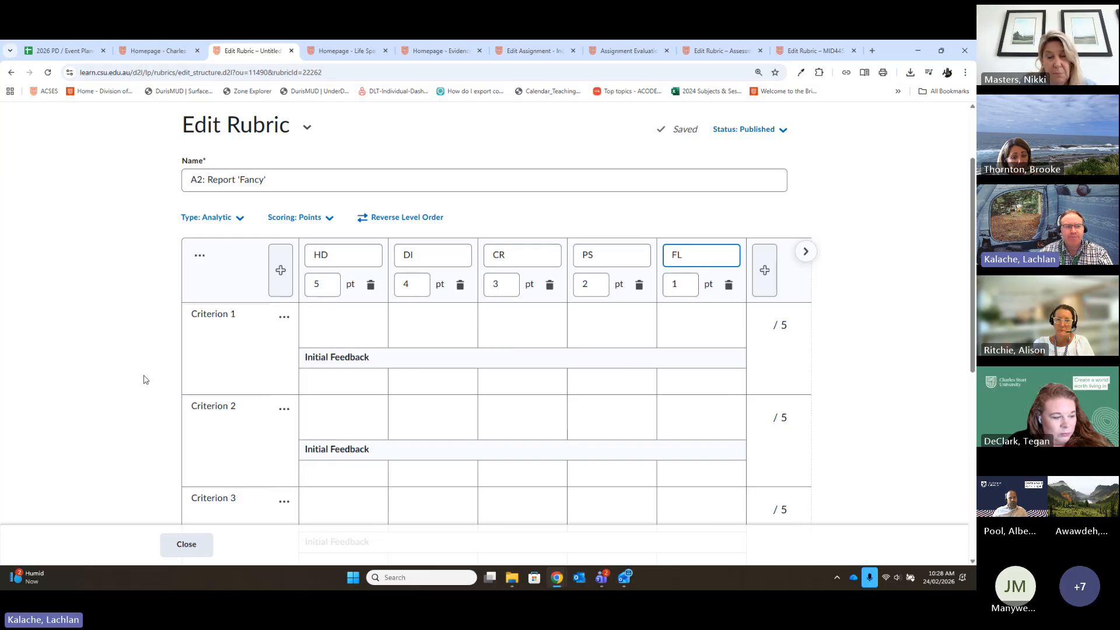
- Add a fourth criterion row below Criterion 3
scroll(299, 362, "down", 2)
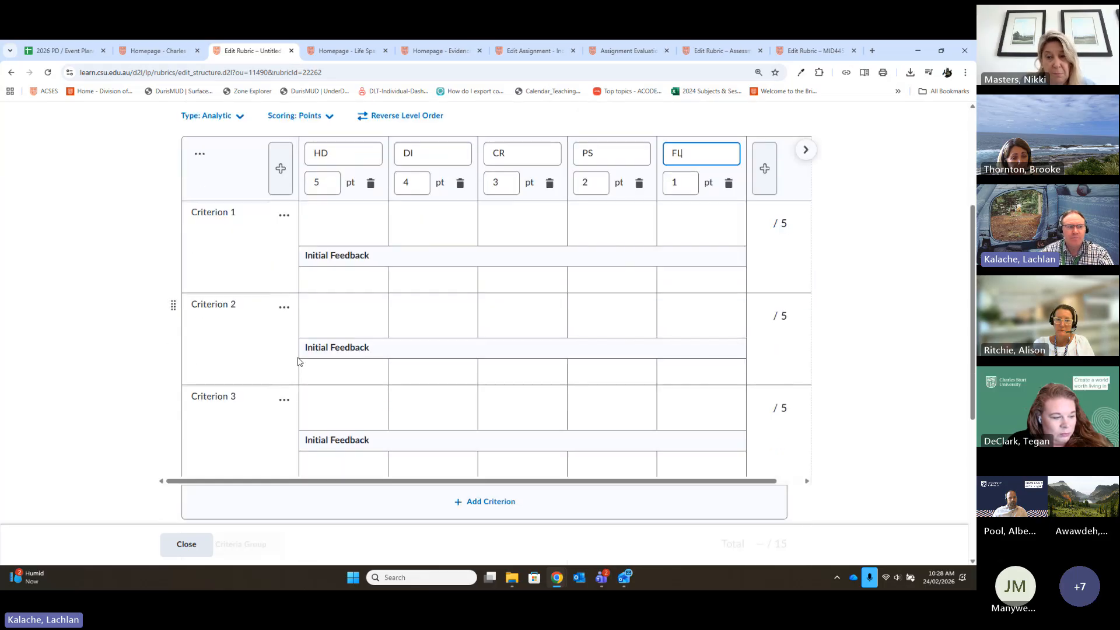
left_click(249, 215)
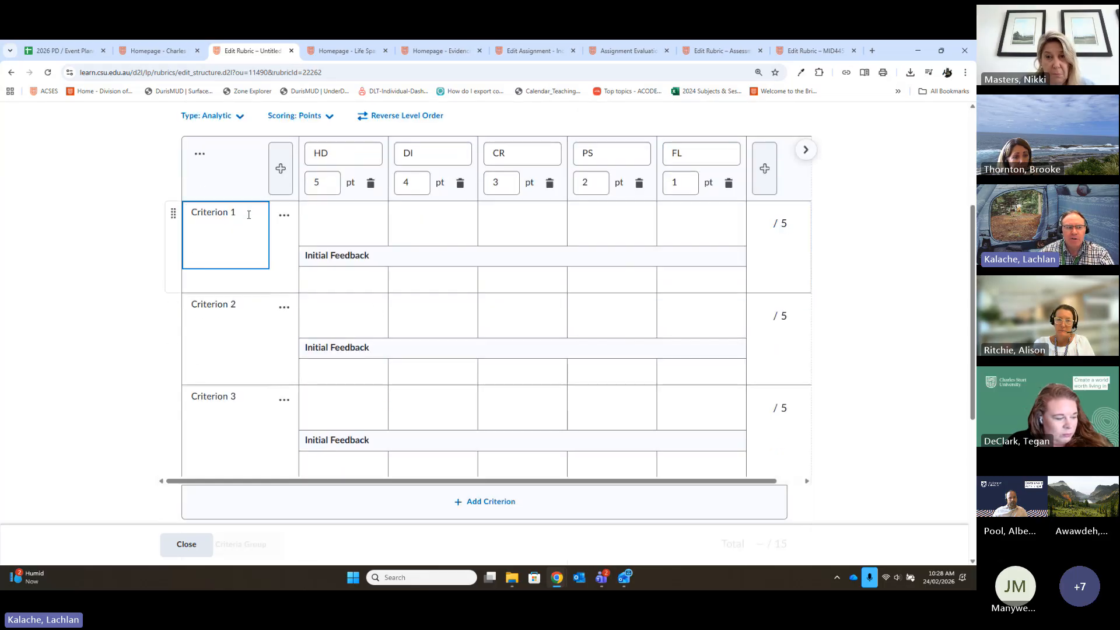
left_click(284, 400)
left_click(205, 412)
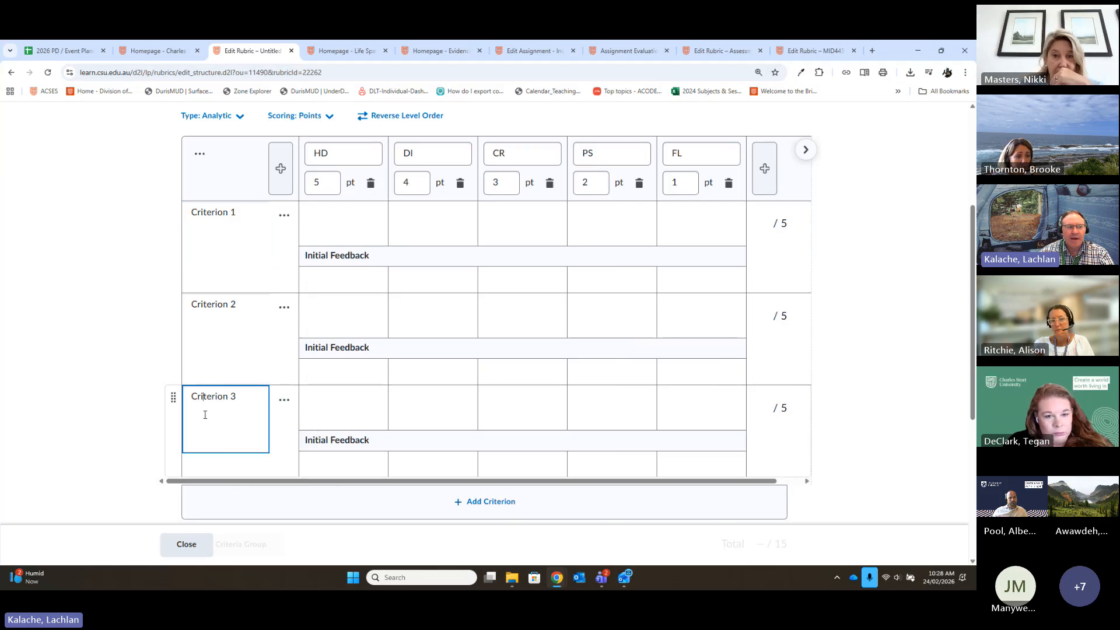
scroll(276, 303, "up", 1)
scroll(233, 309, "down", 1)
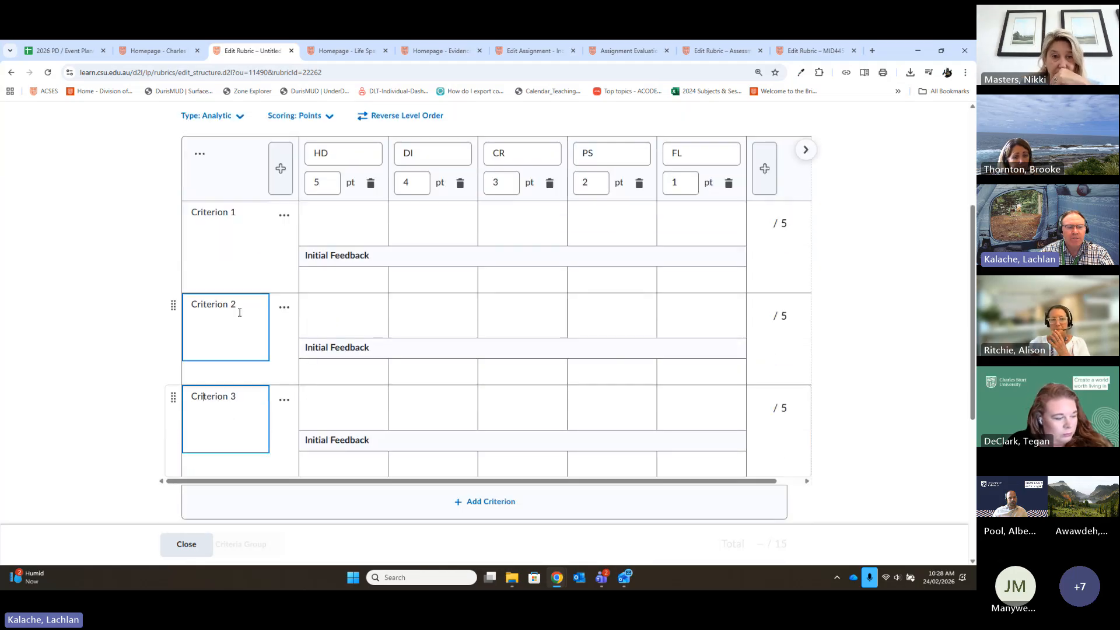
left_click(471, 502)
scroll(589, 425, "down", 2)
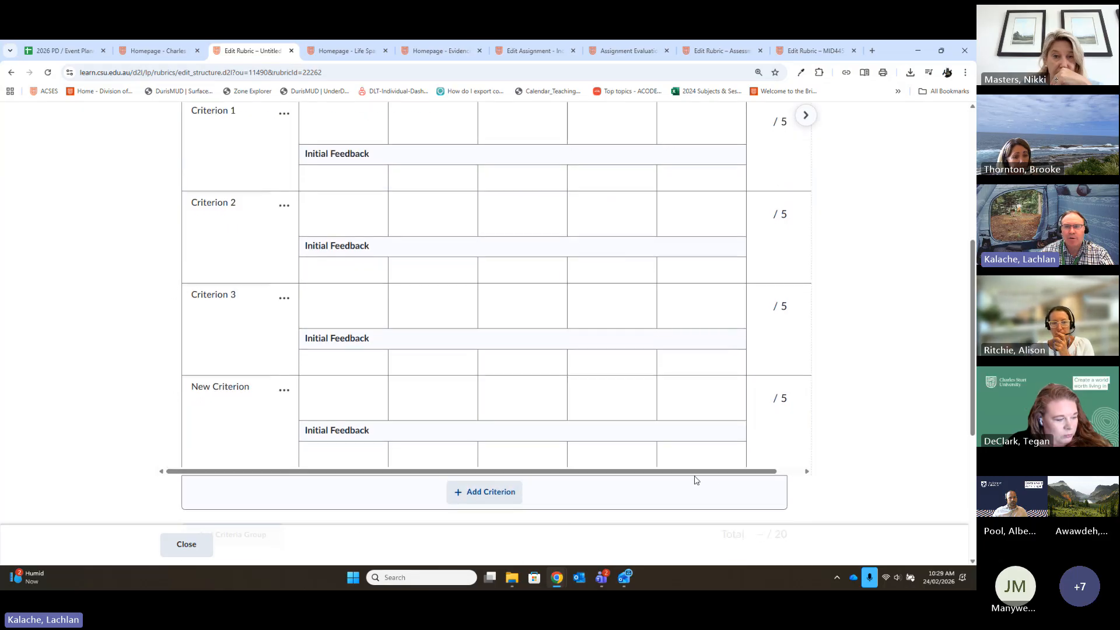
scroll(379, 357, "up", 2)
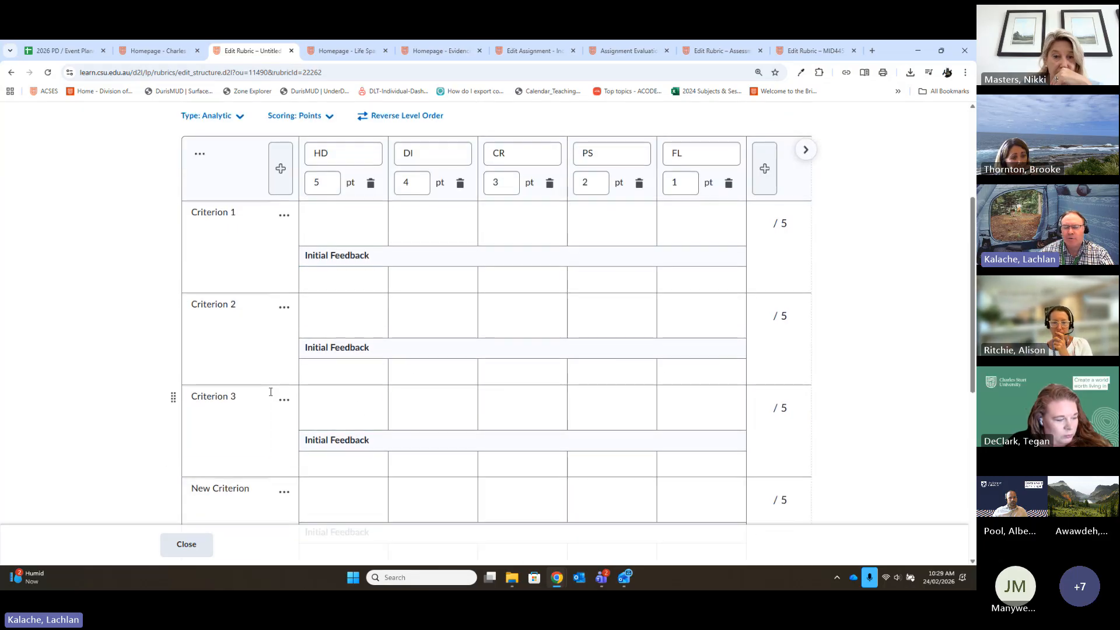
- Append a dash to the Criterion 1 name, ready for a descriptive title
left_click(242, 214)
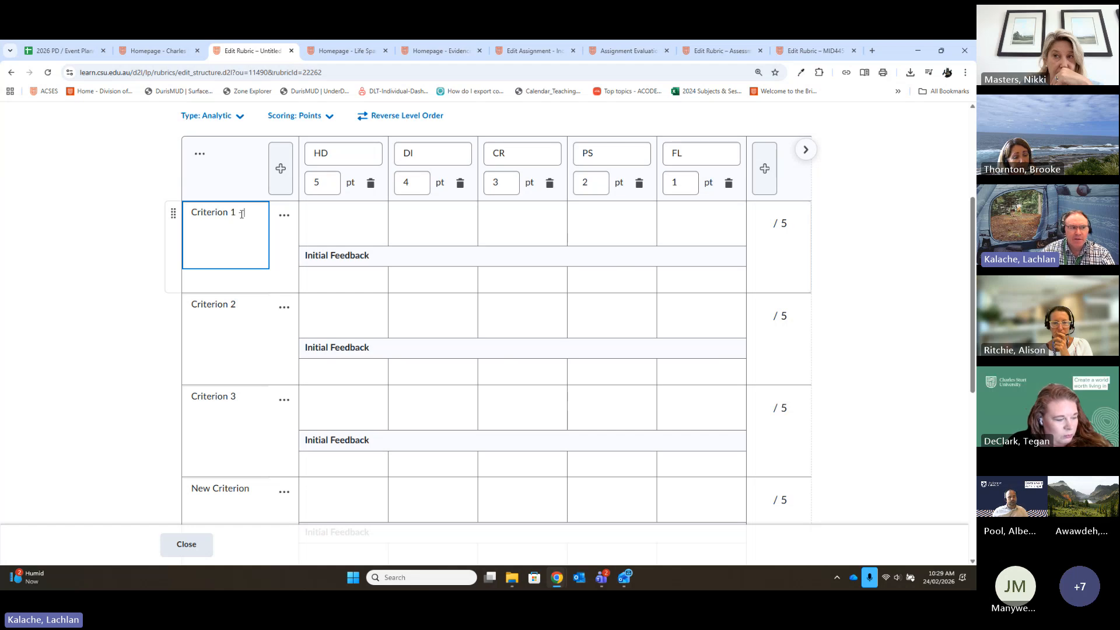
type("-")
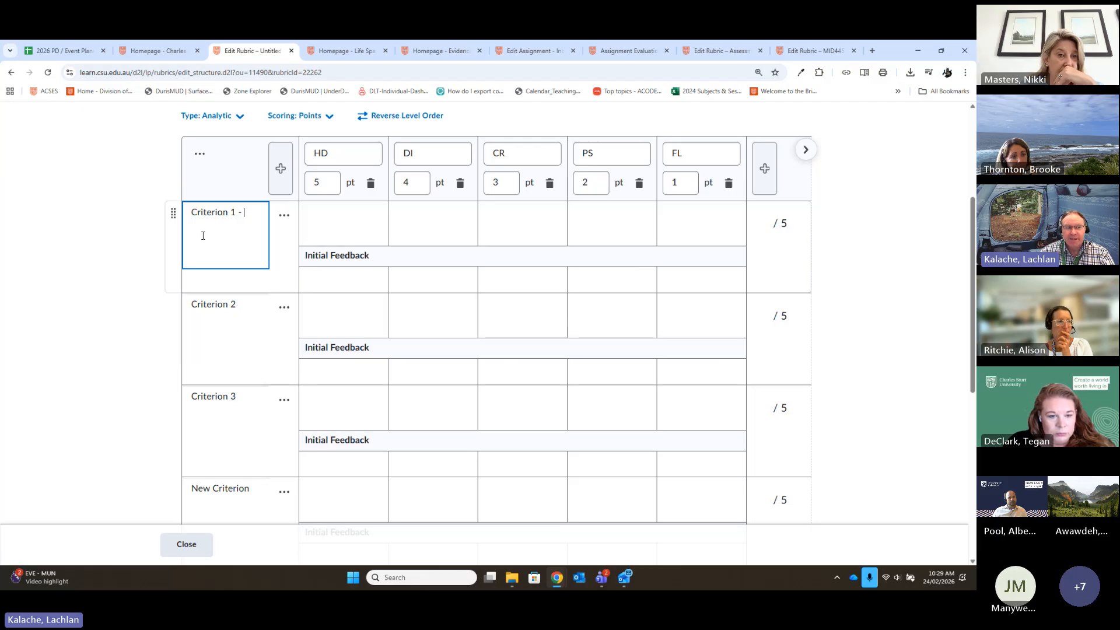
type("-")
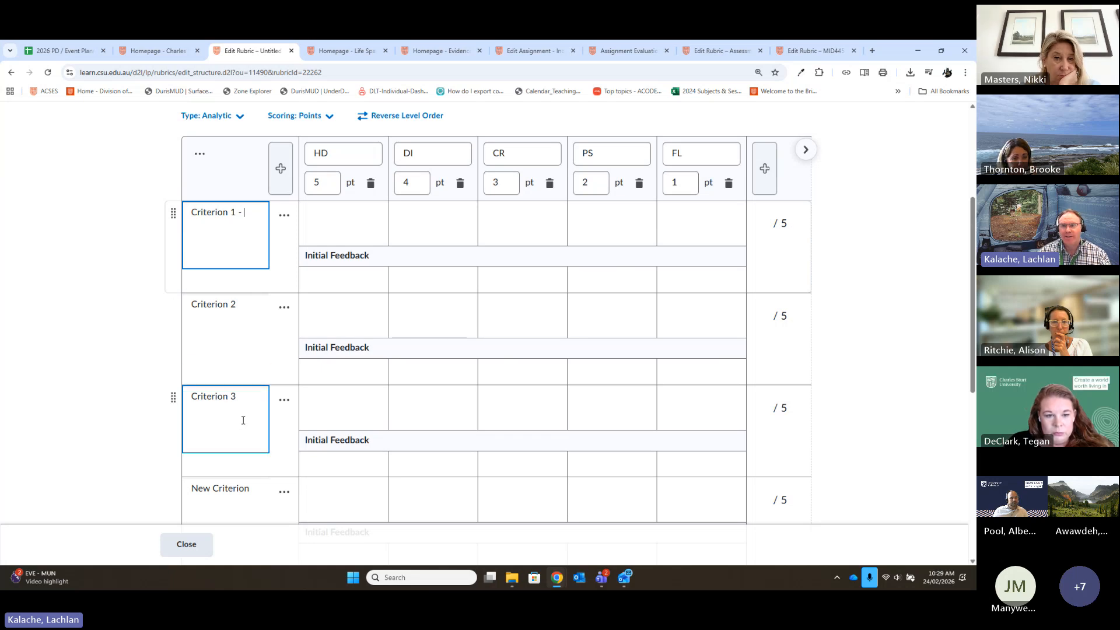
left_click(345, 395)
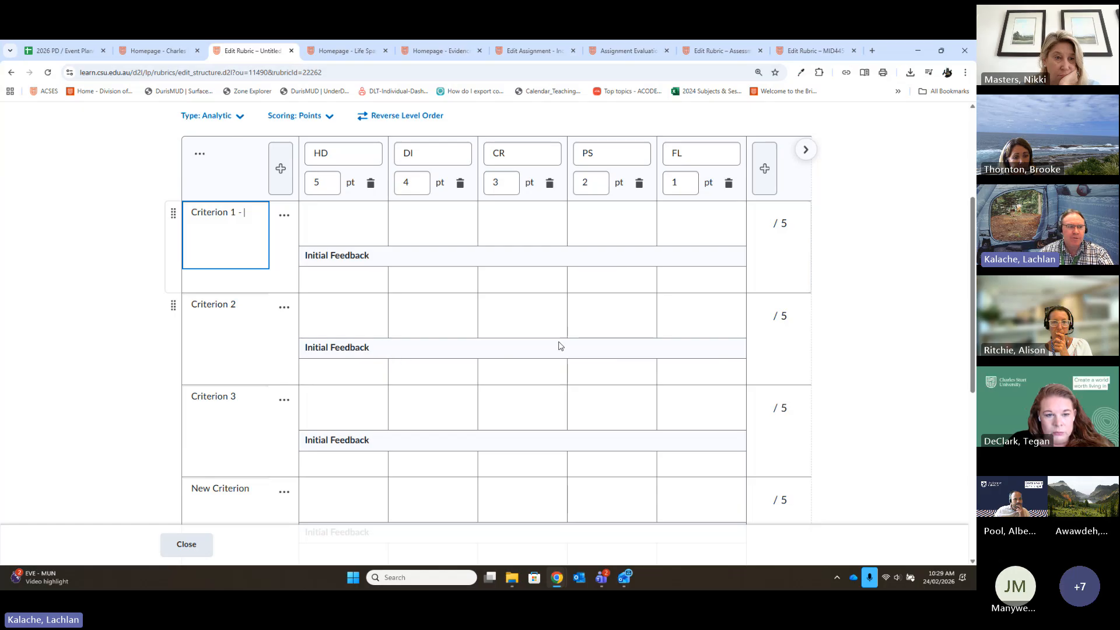
- Copy a "Registered" cell from the Excel attendance report and paste it without formatting into Criterion 1's HD description in the rubric
left_click(334, 229)
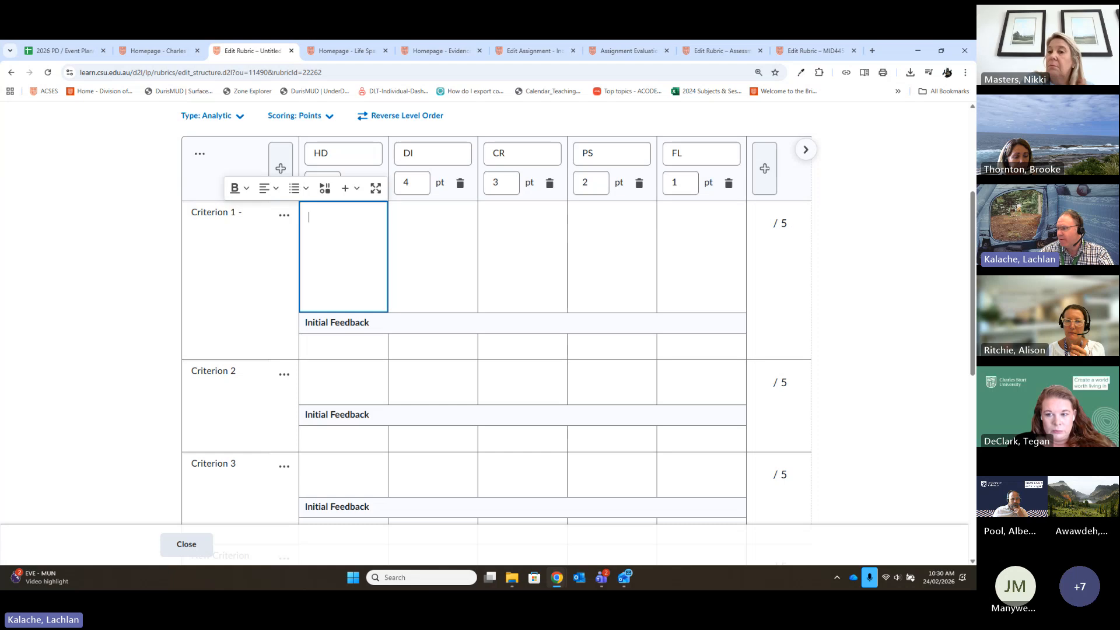
key("alt+Tab")
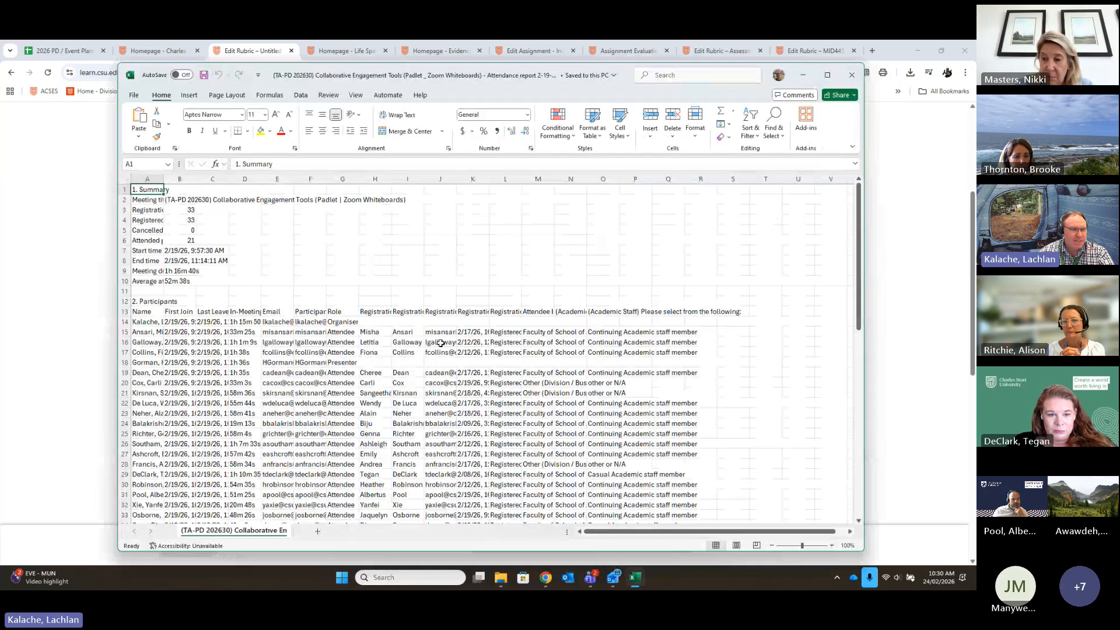
left_click(511, 332)
key("ctrl+c")
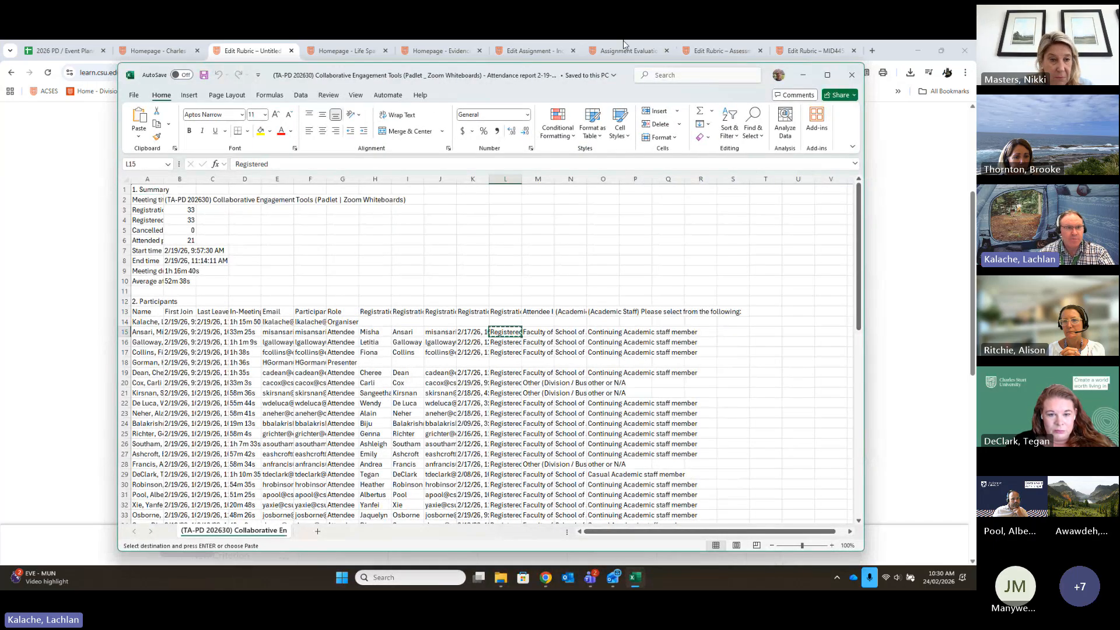
left_click_drag(610, 97, 975, 192)
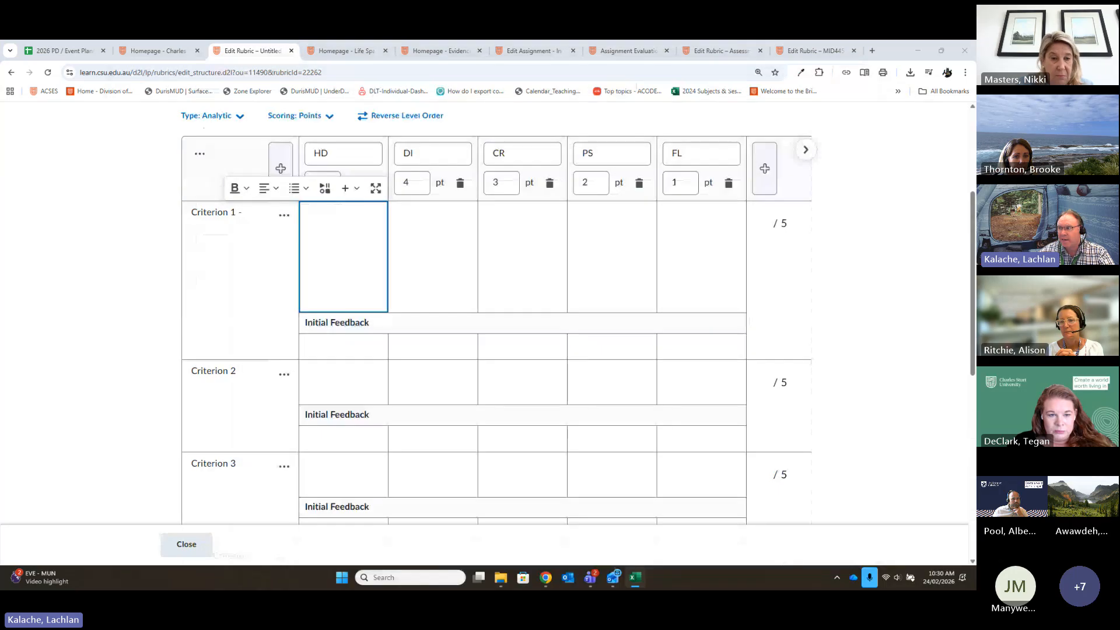
left_click(347, 272)
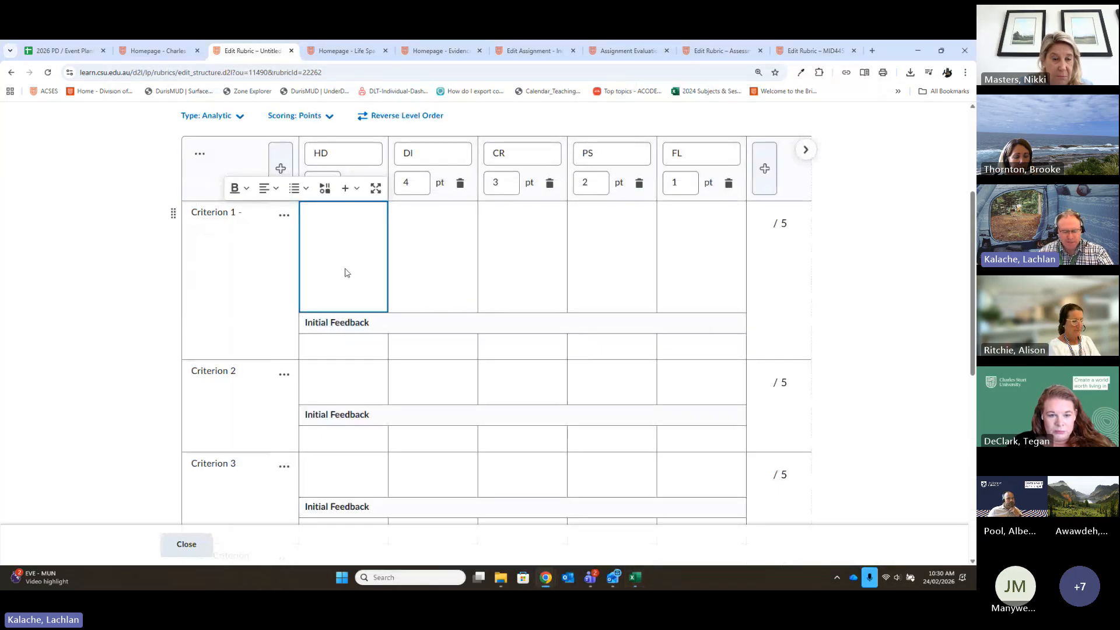
key("ctrl+v")
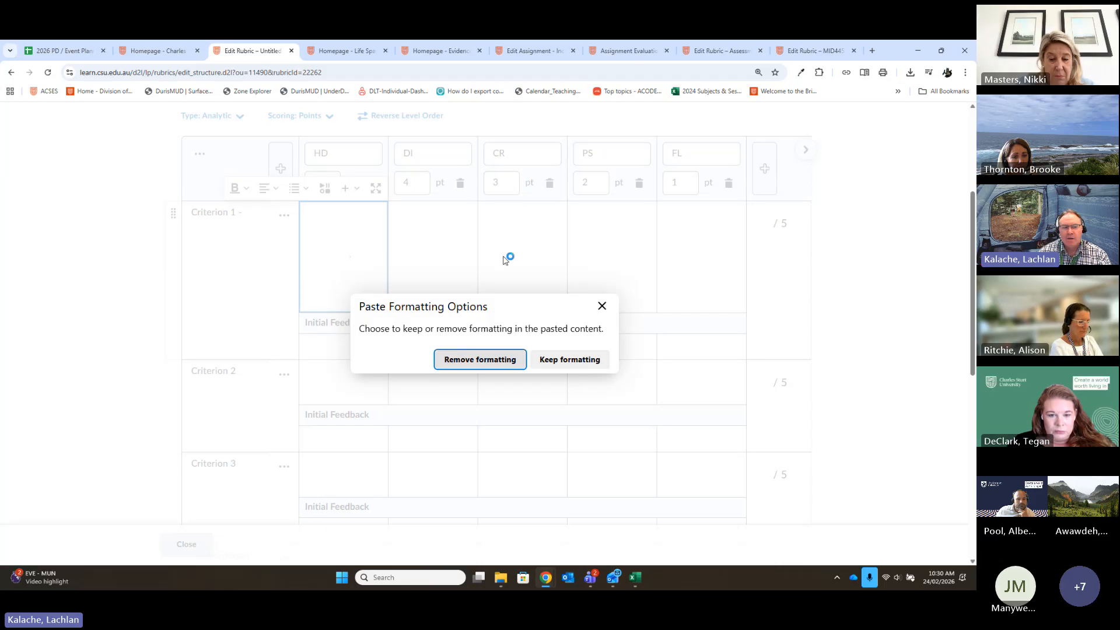
left_click(480, 360)
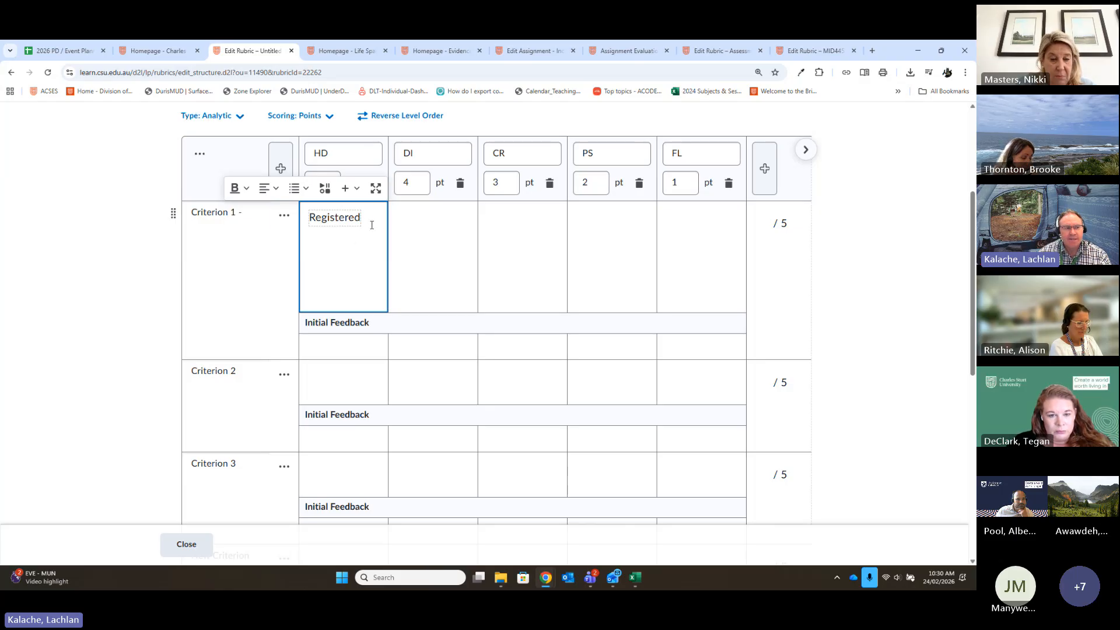
- Delete the pasted "Registered" text from Criterion 1's HD description
left_click_drag(367, 220, 302, 227)
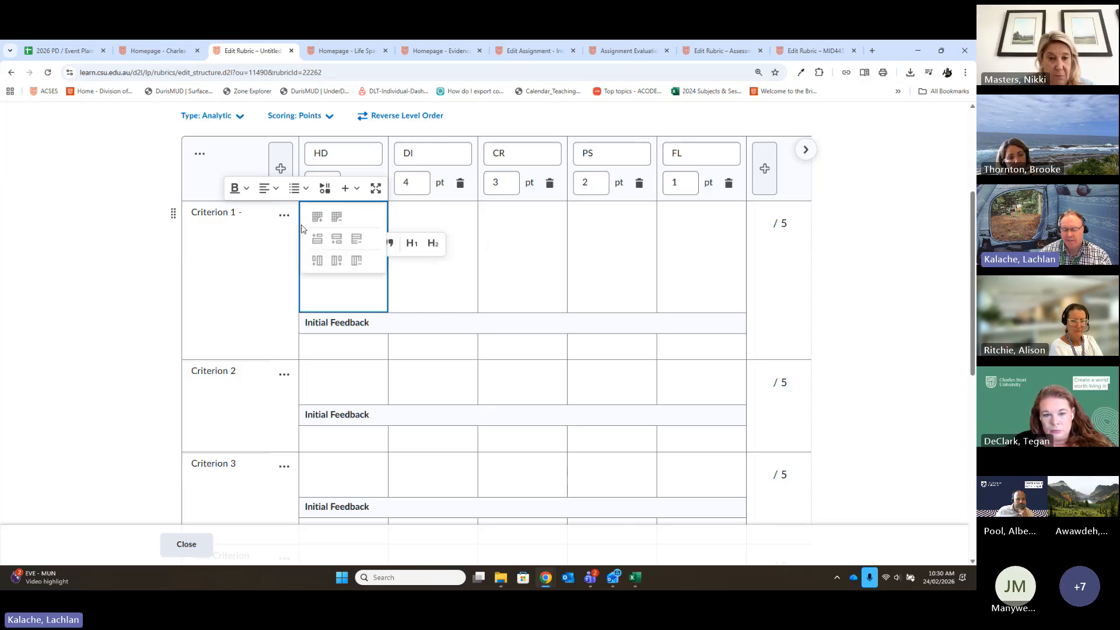
left_click(330, 285)
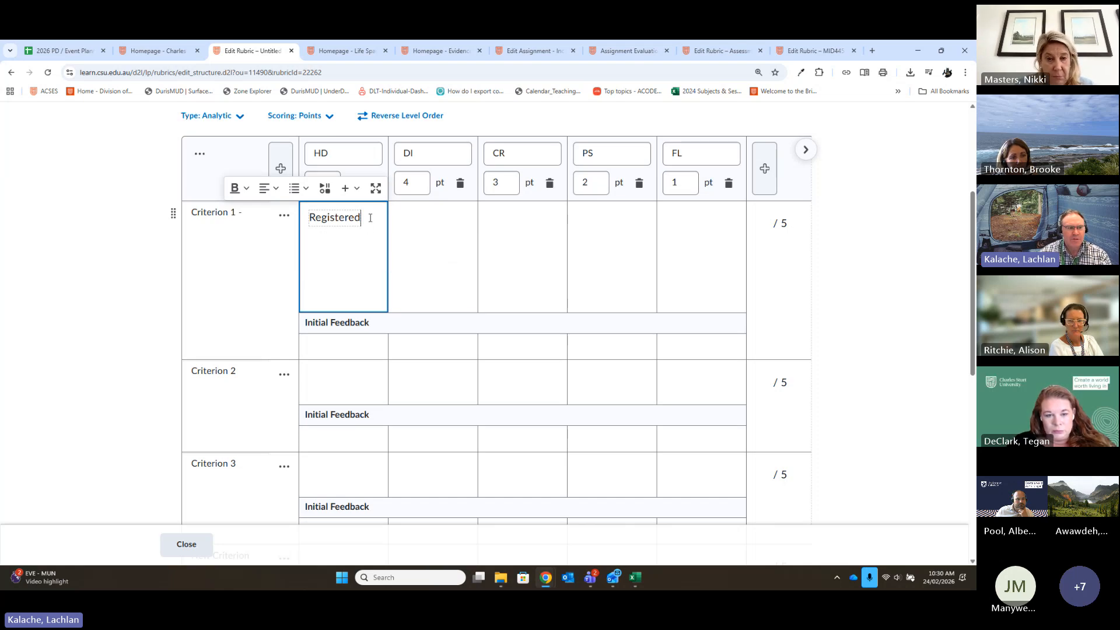
left_click_drag(370, 217, 297, 219)
key("BackSpace")
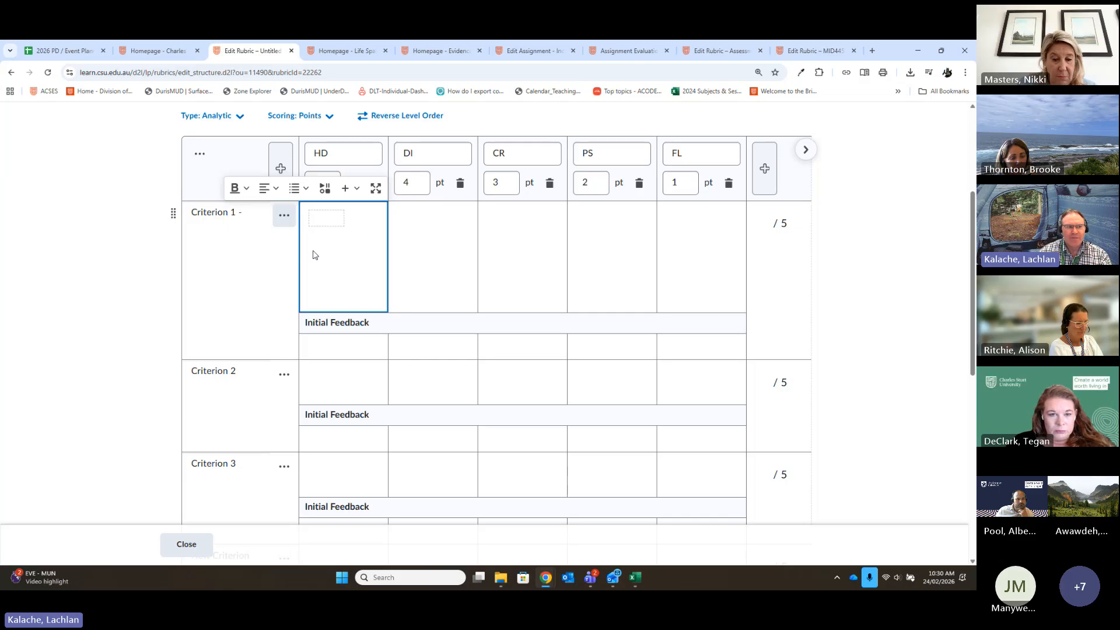
- Preview the A2: Report 'Fancy' rubric, and close the preview
scroll(847, 315, "up", 3)
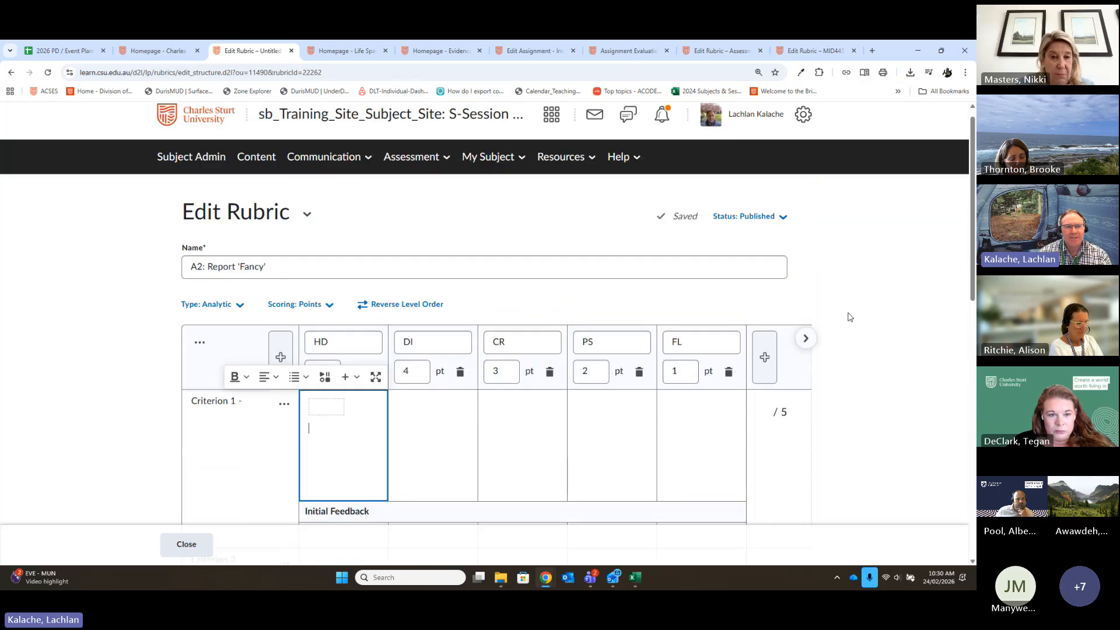
scroll(849, 317, "up", 1)
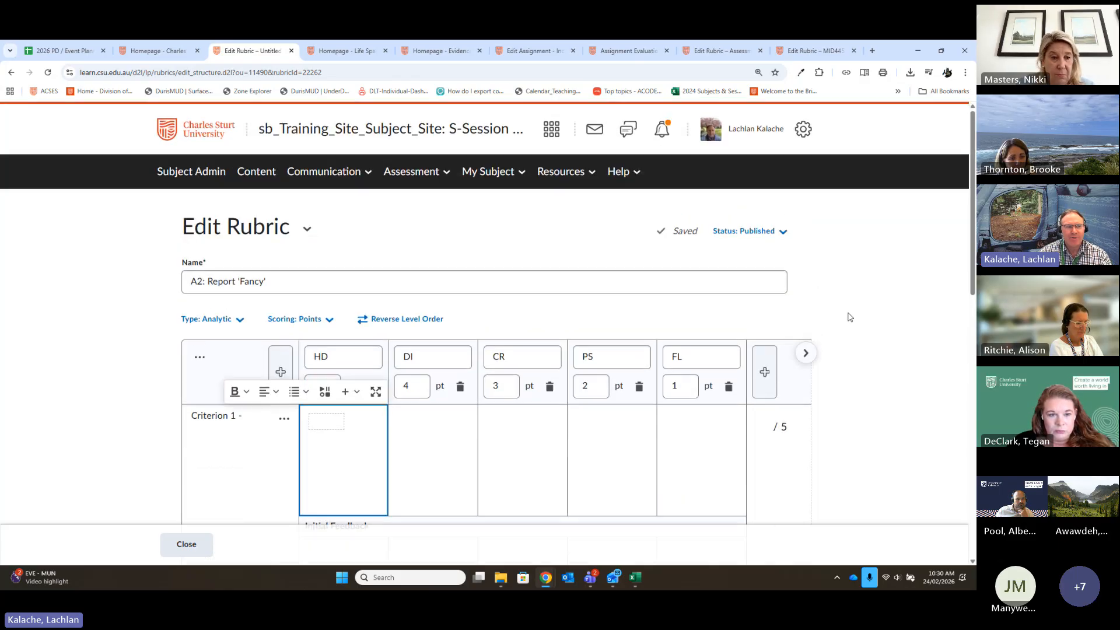
left_click(305, 230)
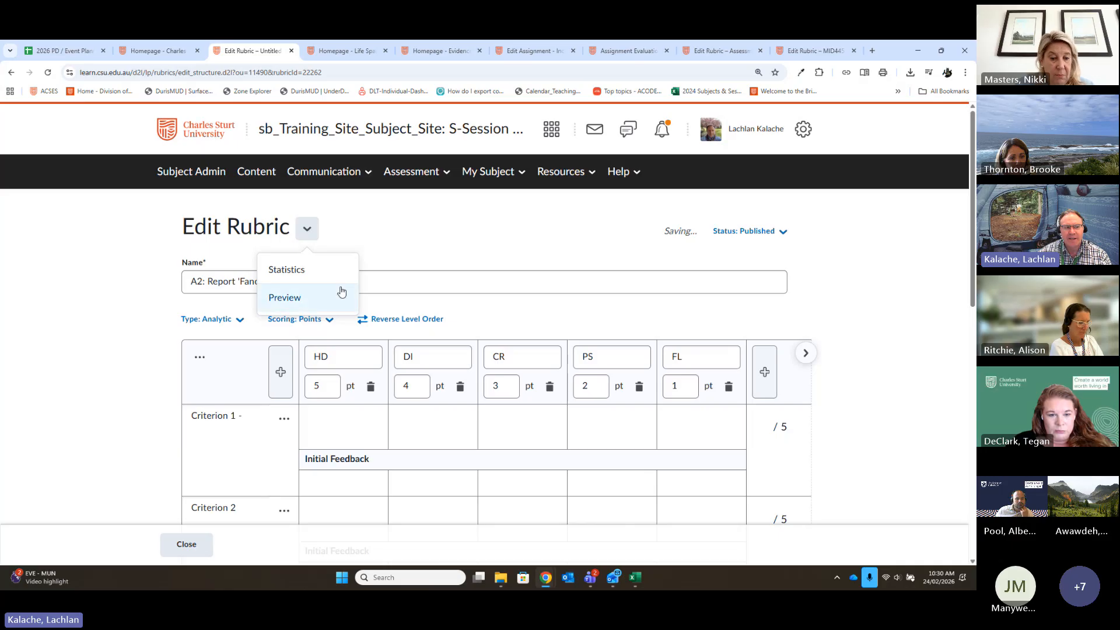
left_click(281, 301)
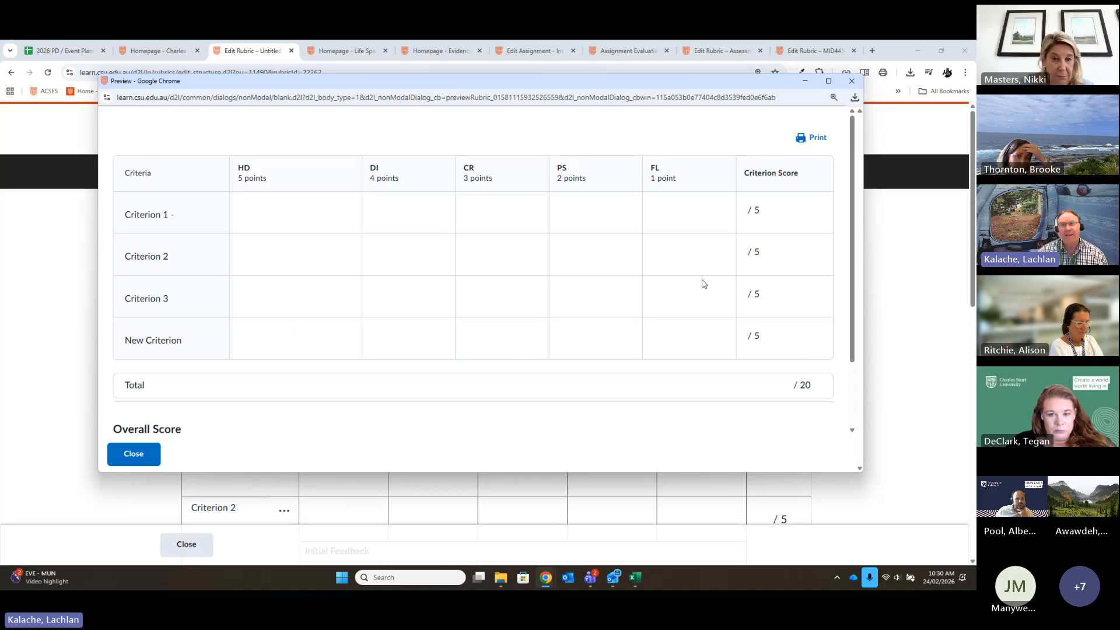
left_click(850, 80)
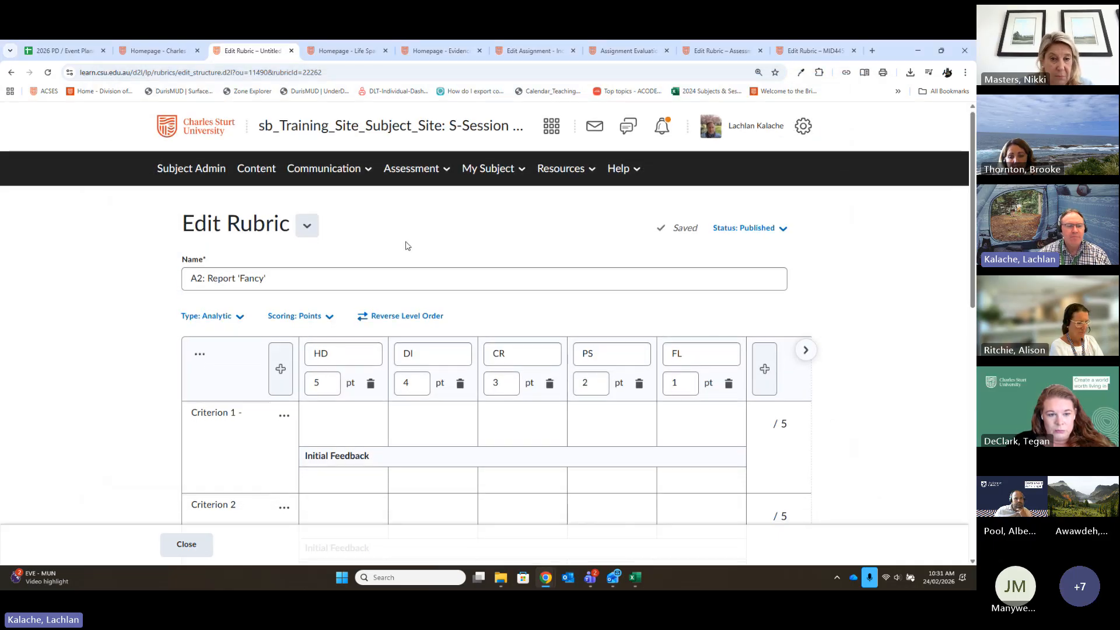
- Check which scoring methods are available for the rubric without changing the selection
scroll(583, 350, "down", 3)
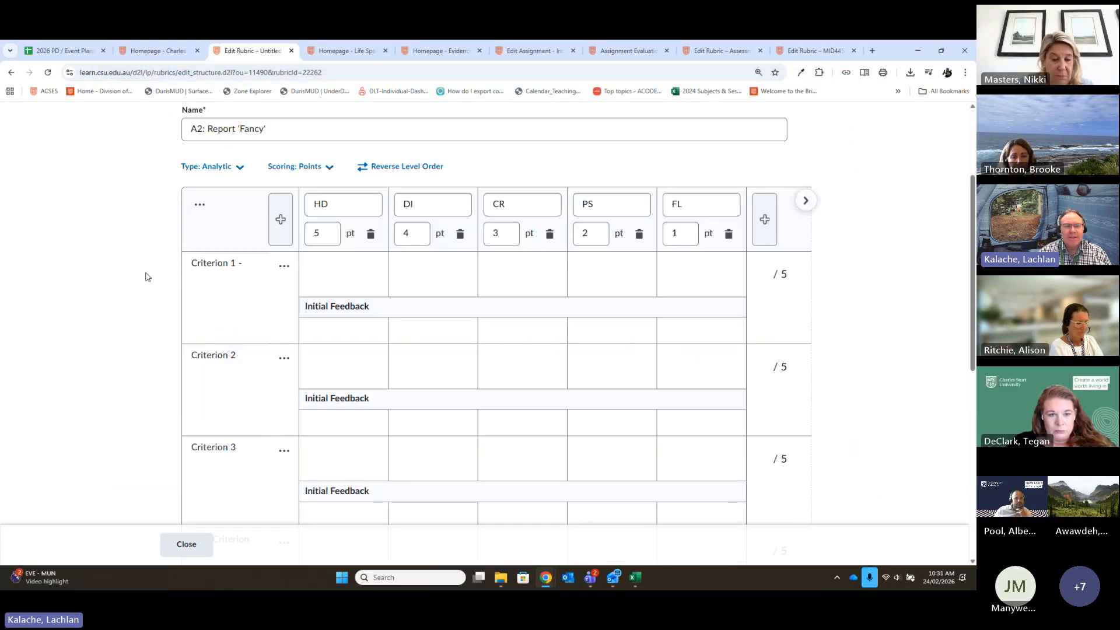
left_click(445, 269)
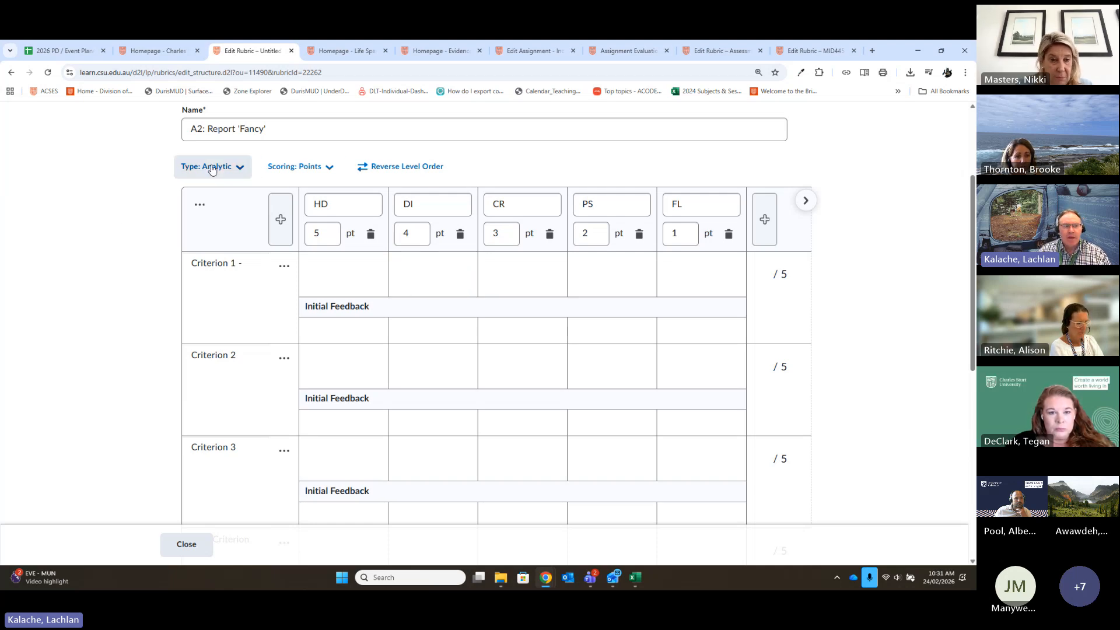
left_click(328, 168)
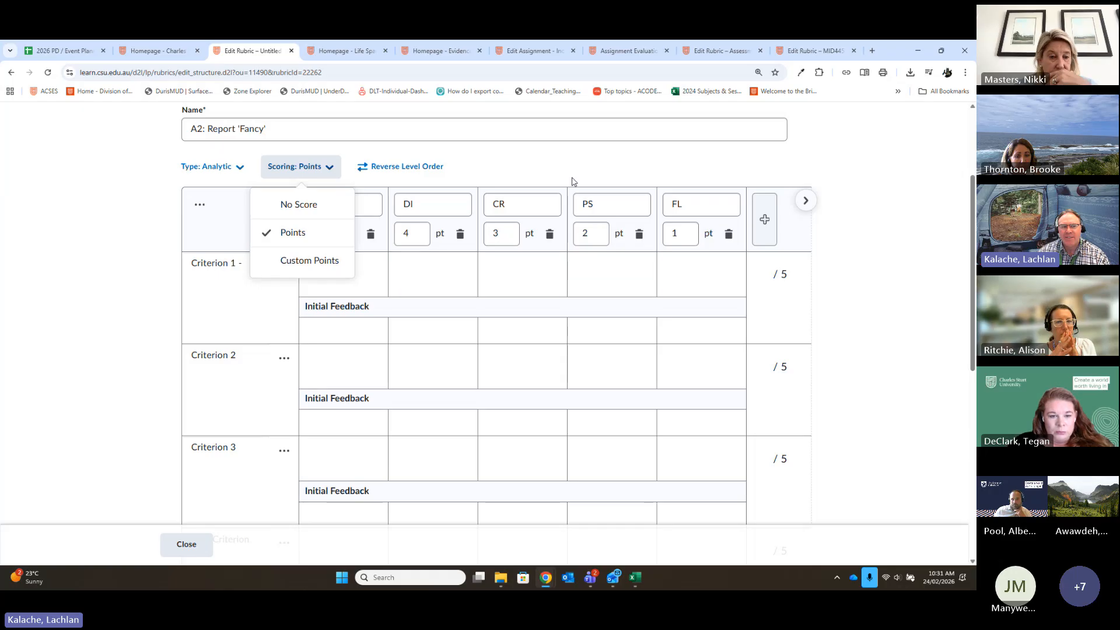
left_click(571, 181)
left_click(668, 239)
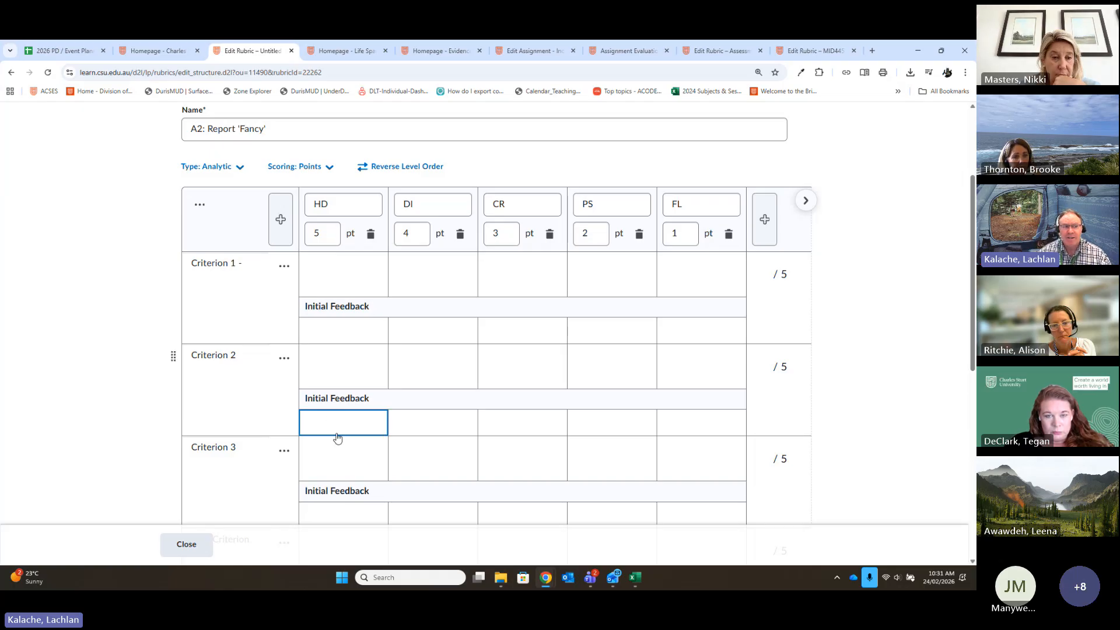
- Change the rubric's scoring to Custom Points and look over the point fields of every criterion
left_click(327, 173)
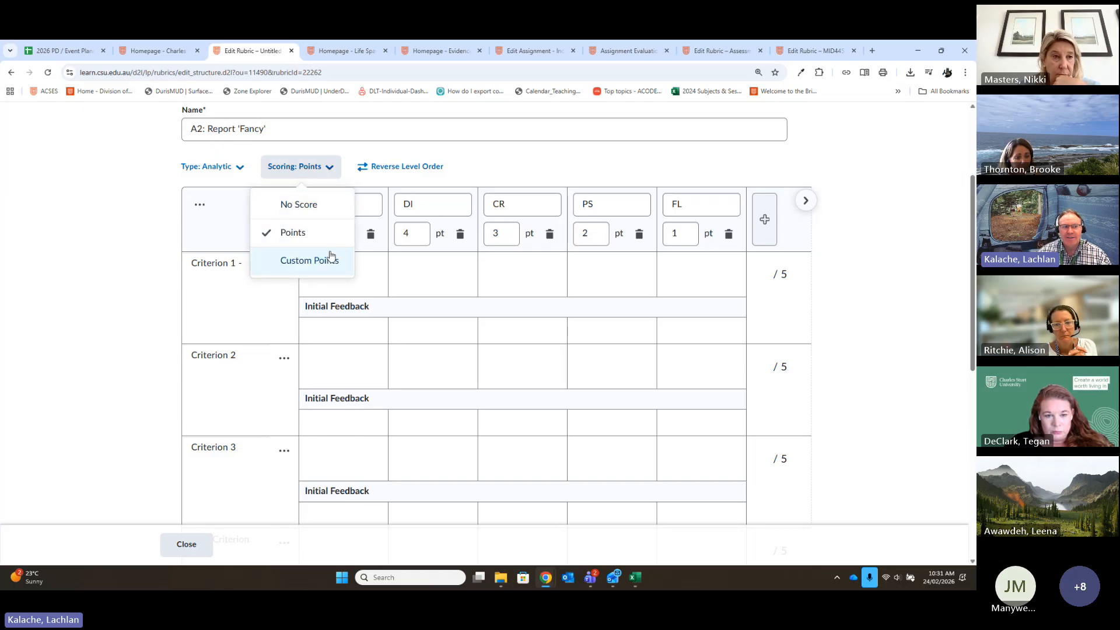
left_click(301, 265)
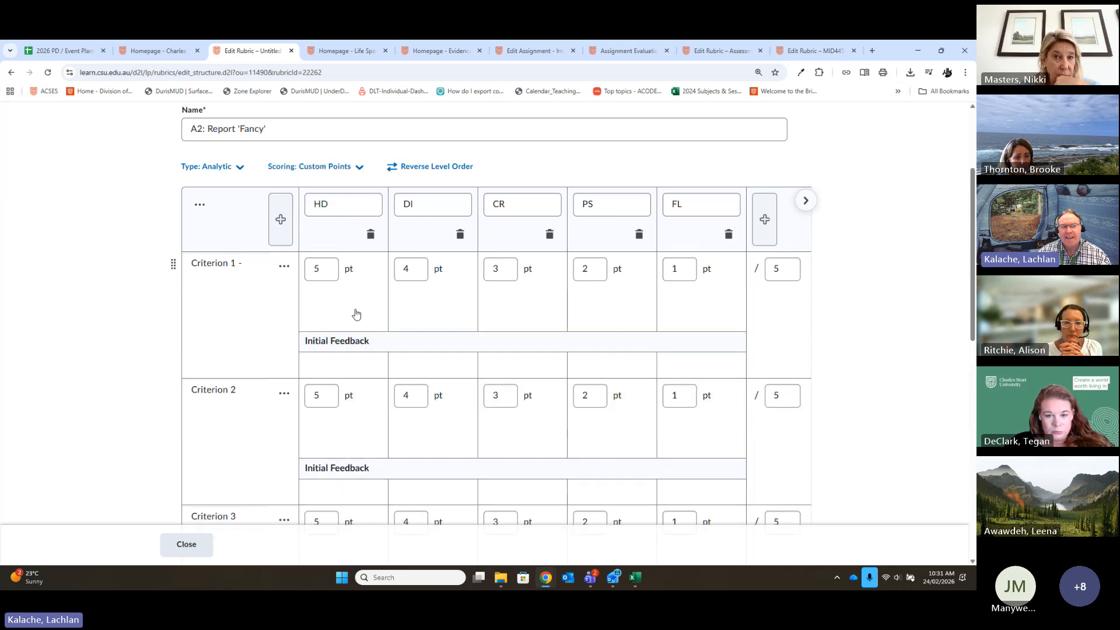
left_click(322, 270)
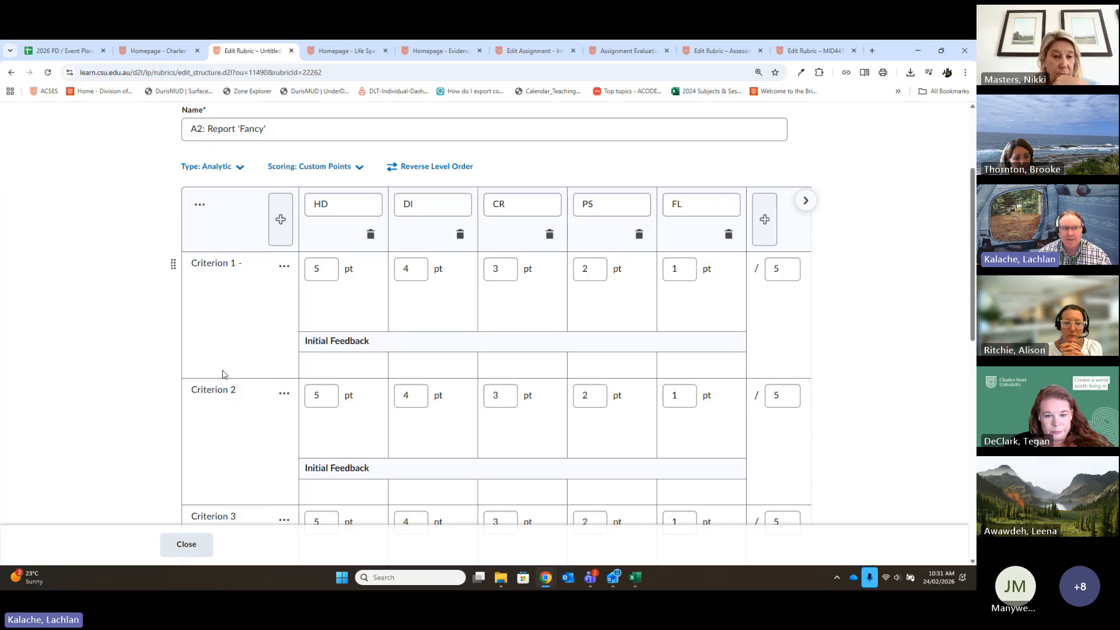
scroll(749, 406, "down", 1)
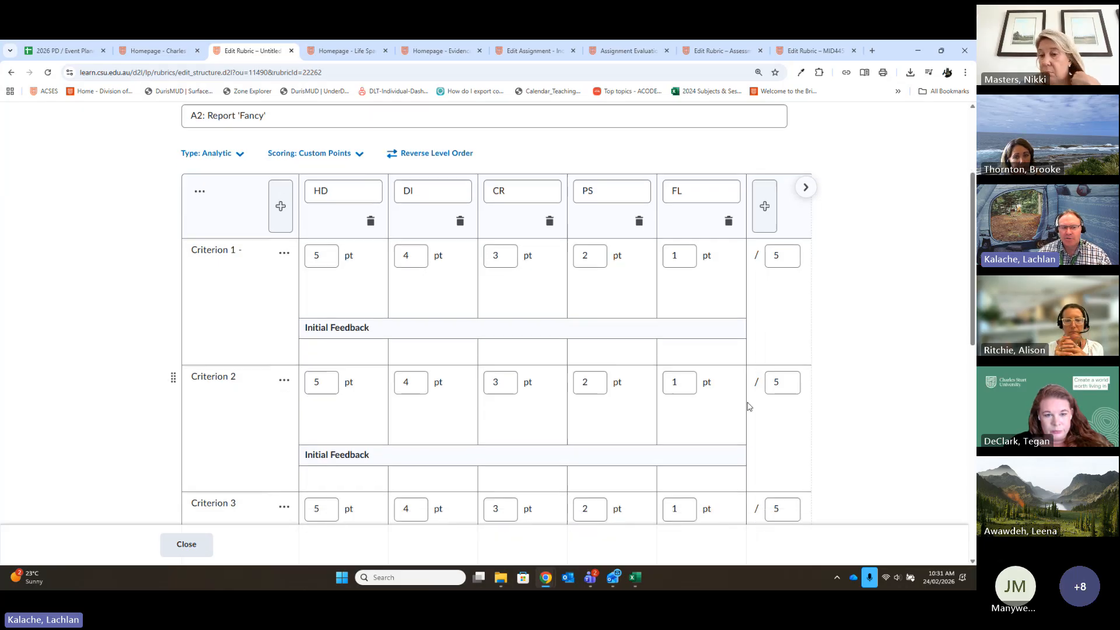
scroll(748, 406, "down", 2)
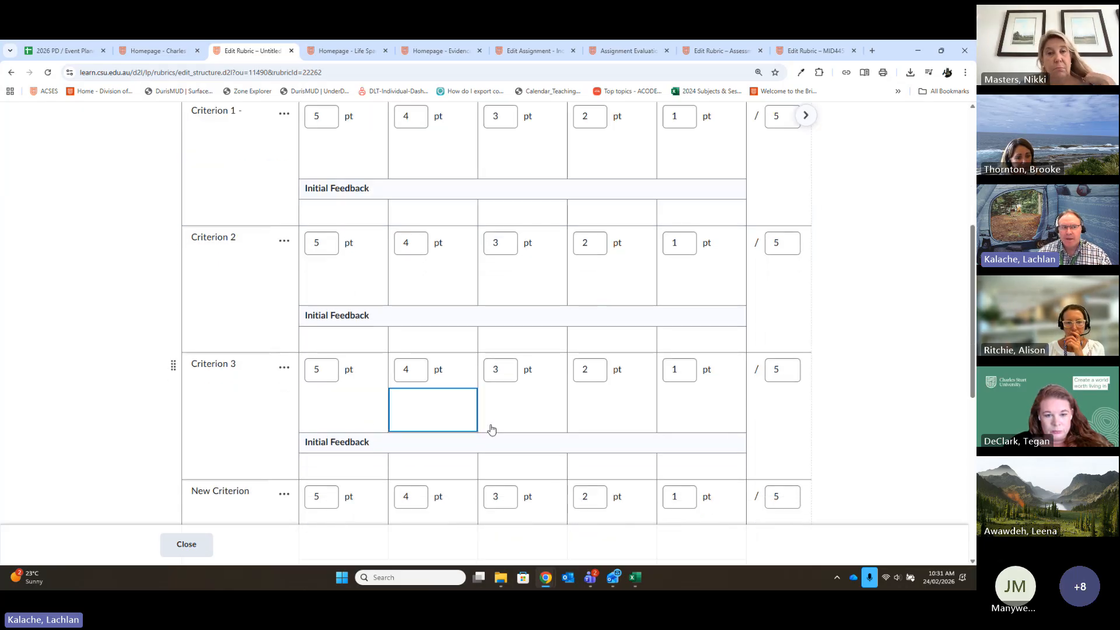
scroll(491, 430, "up", 3)
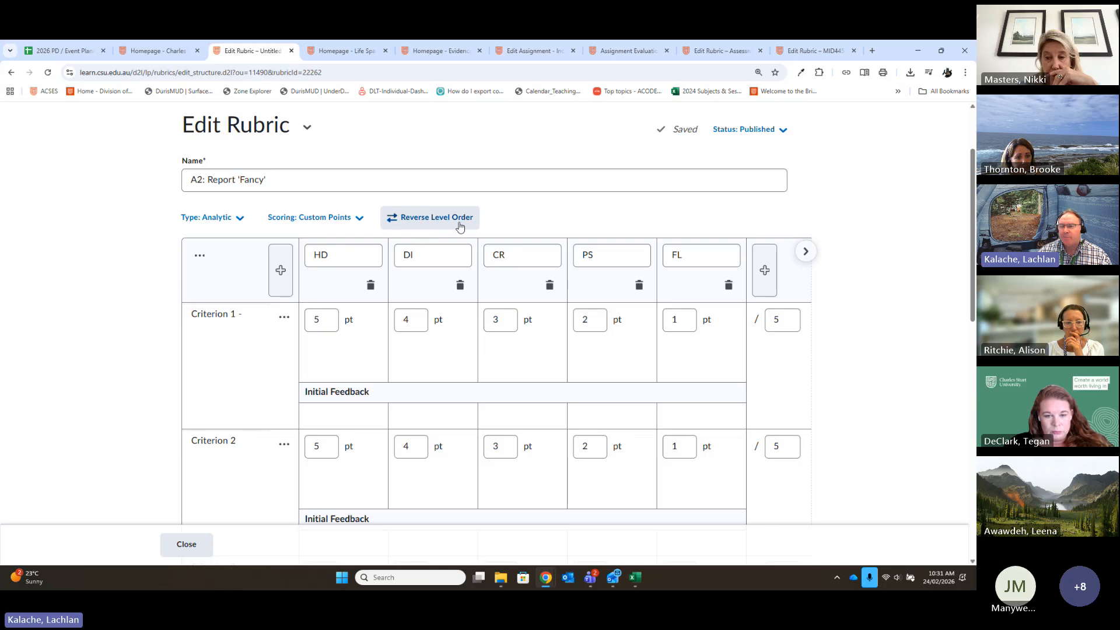
- Switch the rubric's scoring to No Score and back to Custom Points
left_click(353, 223)
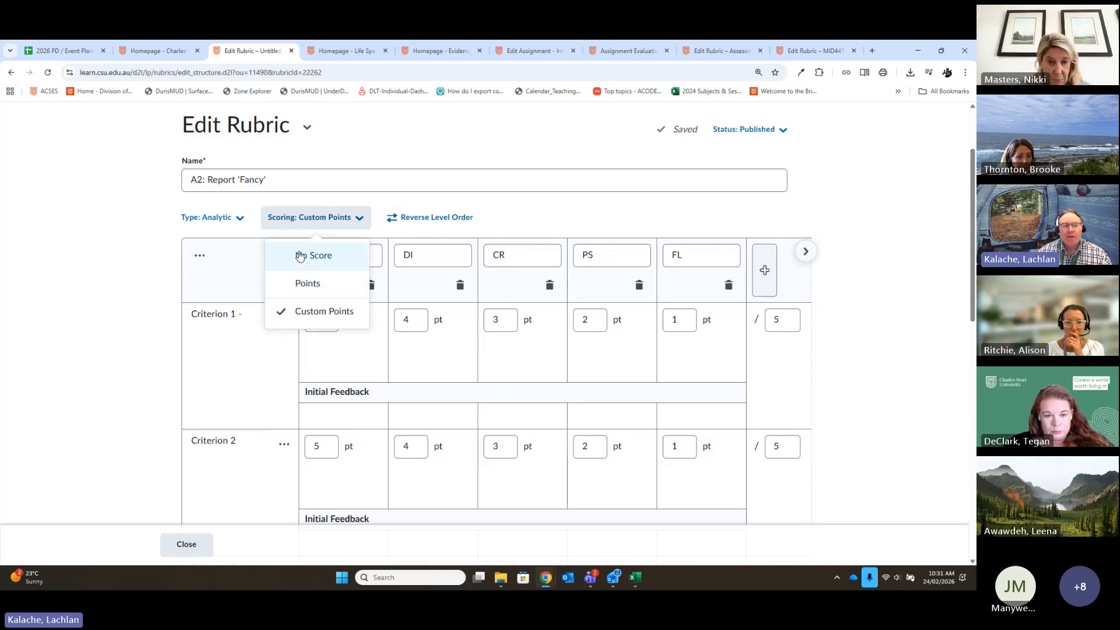
left_click(345, 259)
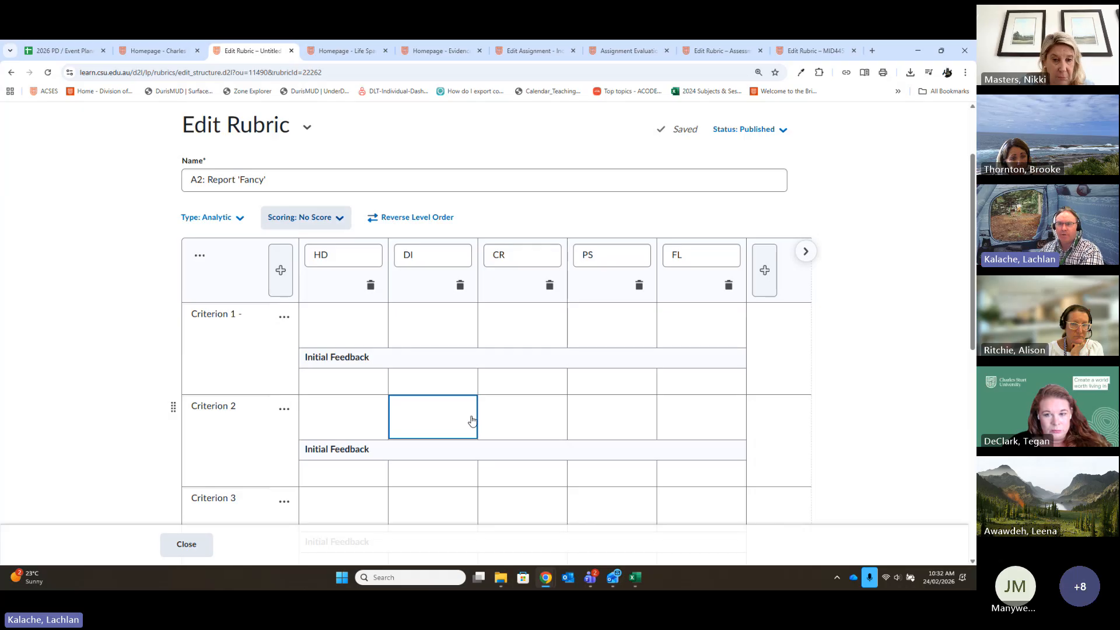
left_click(333, 224)
left_click(321, 309)
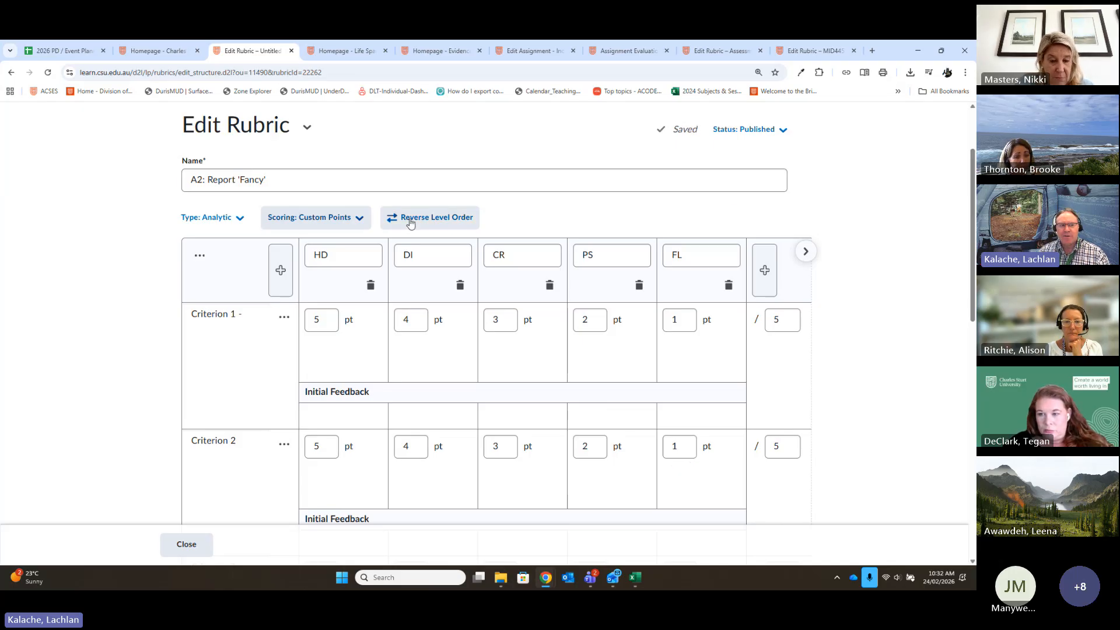
- Reverse the order of the achievement levels and restore the order running from HD to FL
left_click(454, 223)
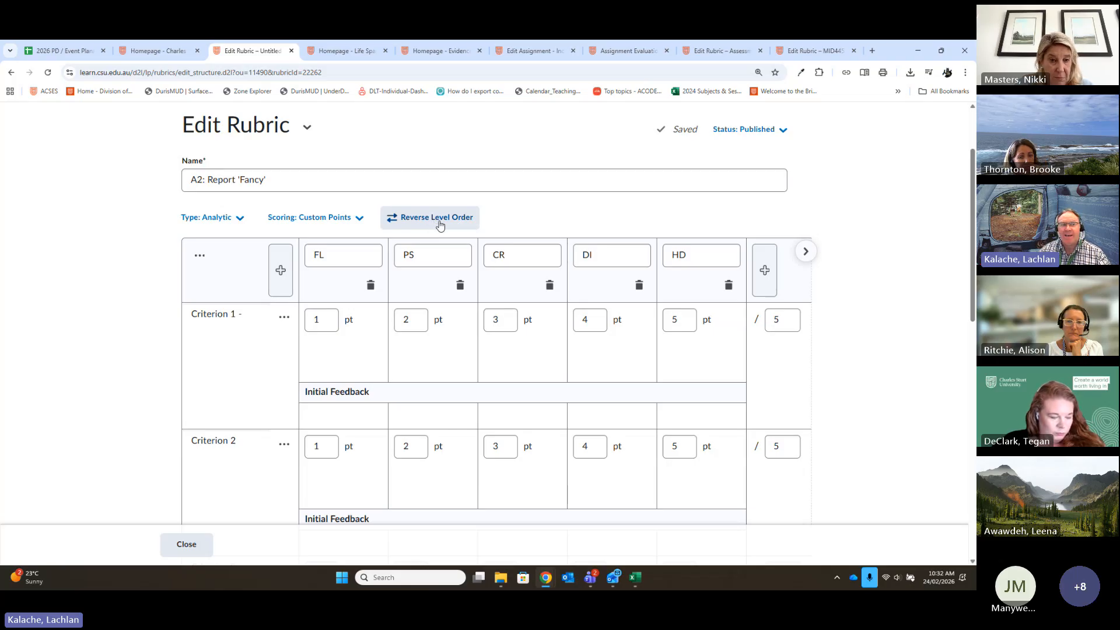
left_click(440, 225)
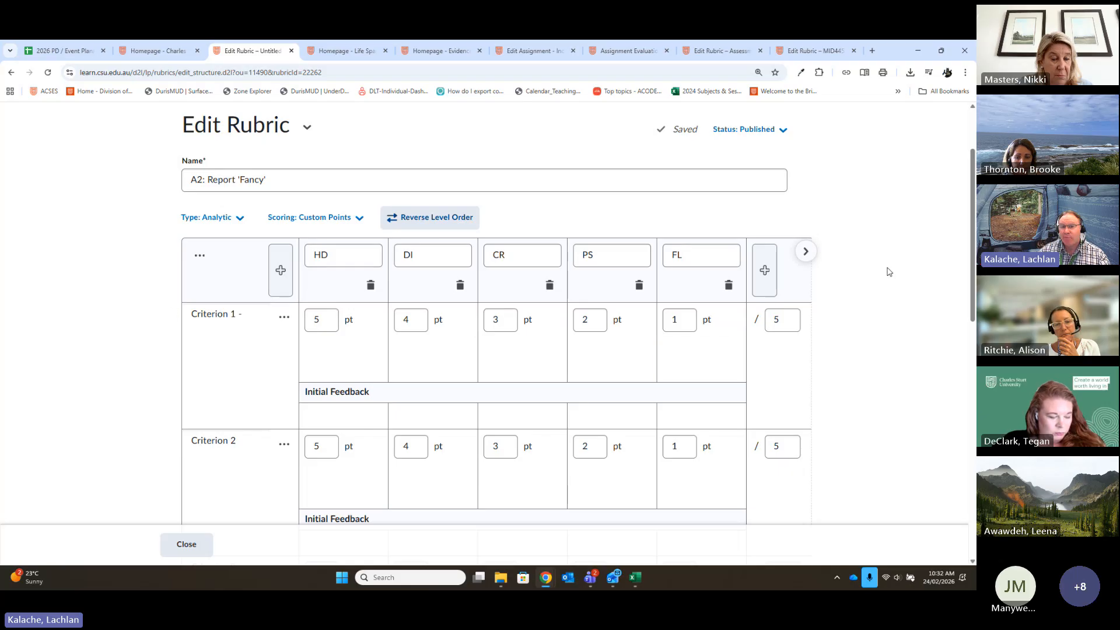
- Examine the Overall Score levels below the rubric and compare them with the level names and points of the criteria
left_click_drag(972, 189, 962, 435)
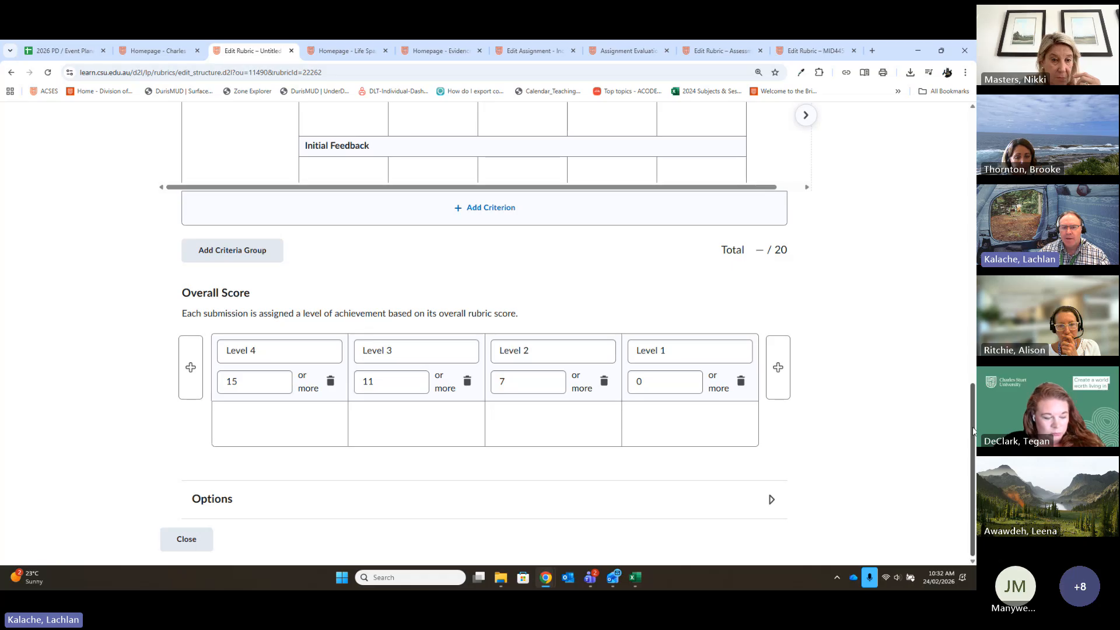
scroll(971, 430, "up", 2)
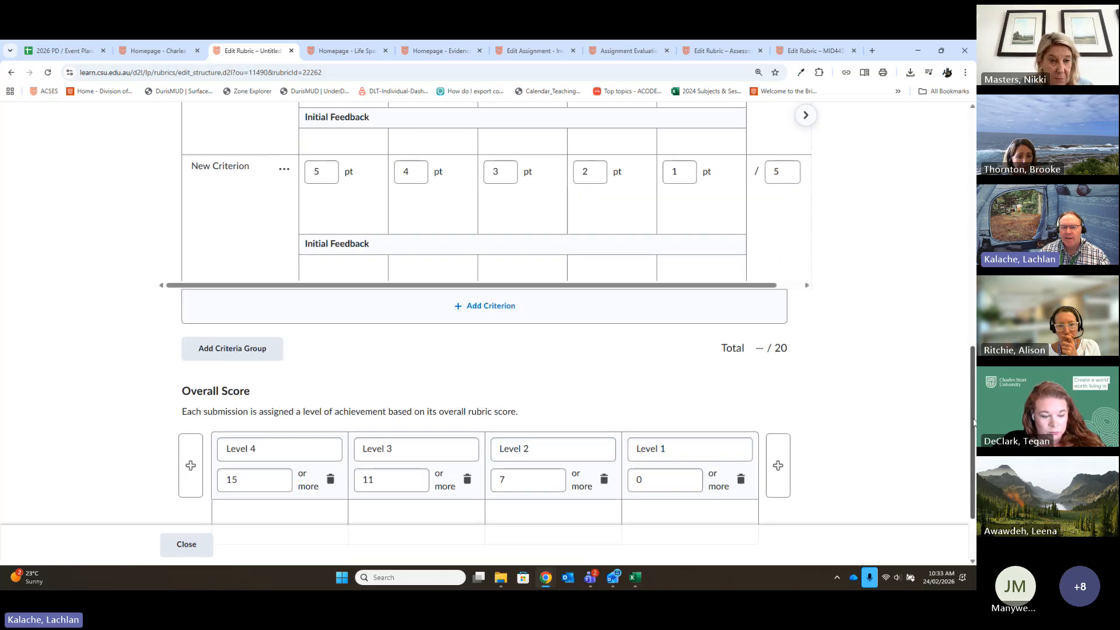
scroll(970, 424, "up", 10)
left_click(327, 365)
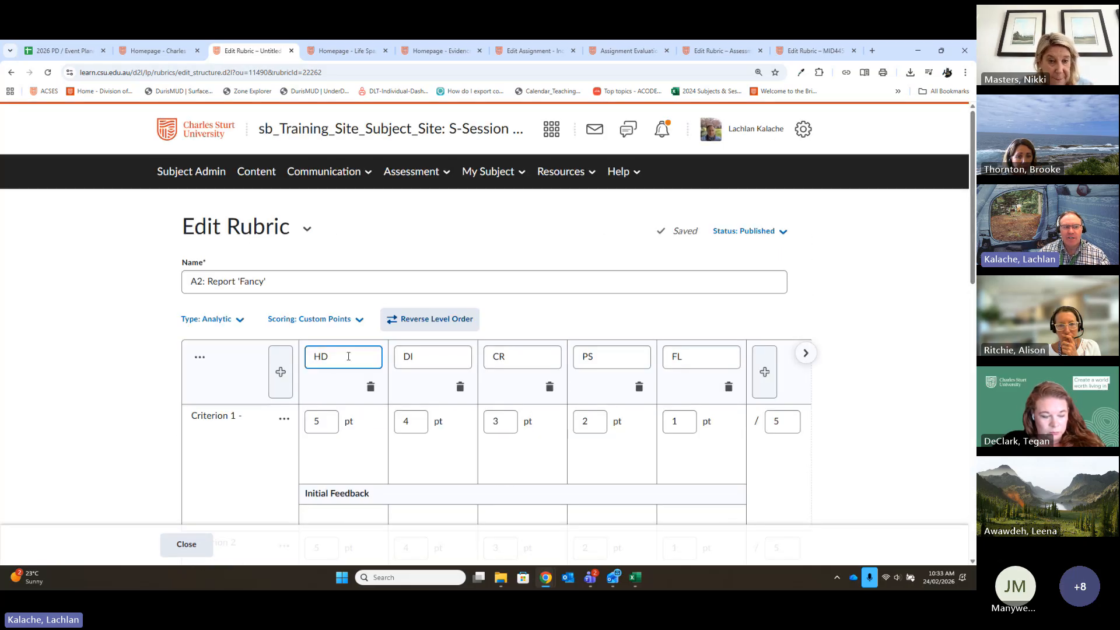
scroll(328, 364, "down", 3)
left_click(320, 261)
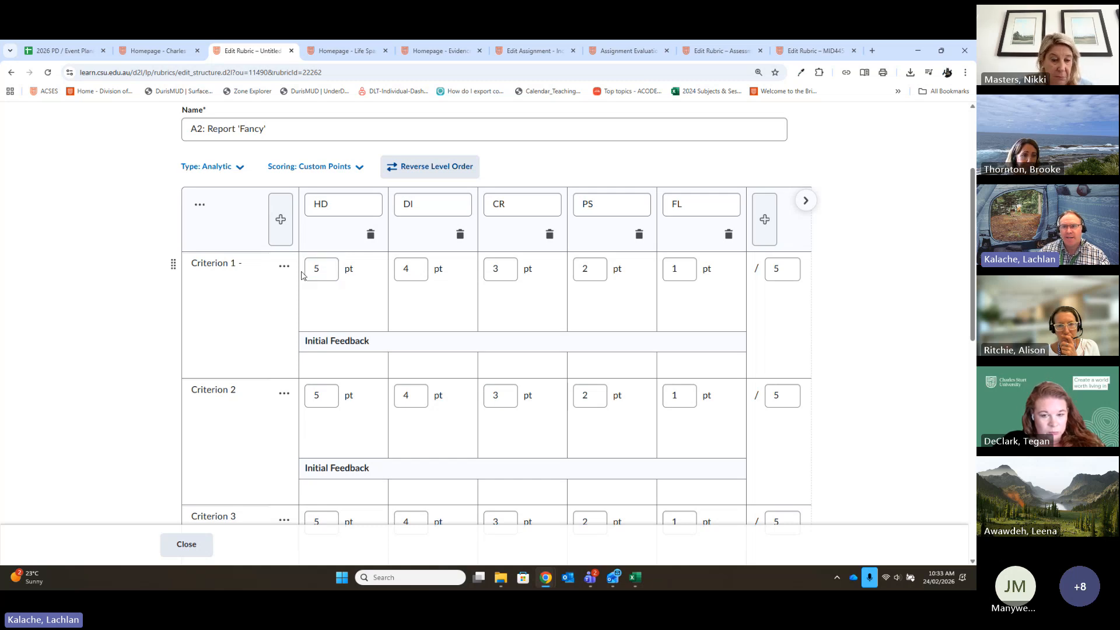
scroll(319, 337, "down", 1)
scroll(320, 337, "down", 1)
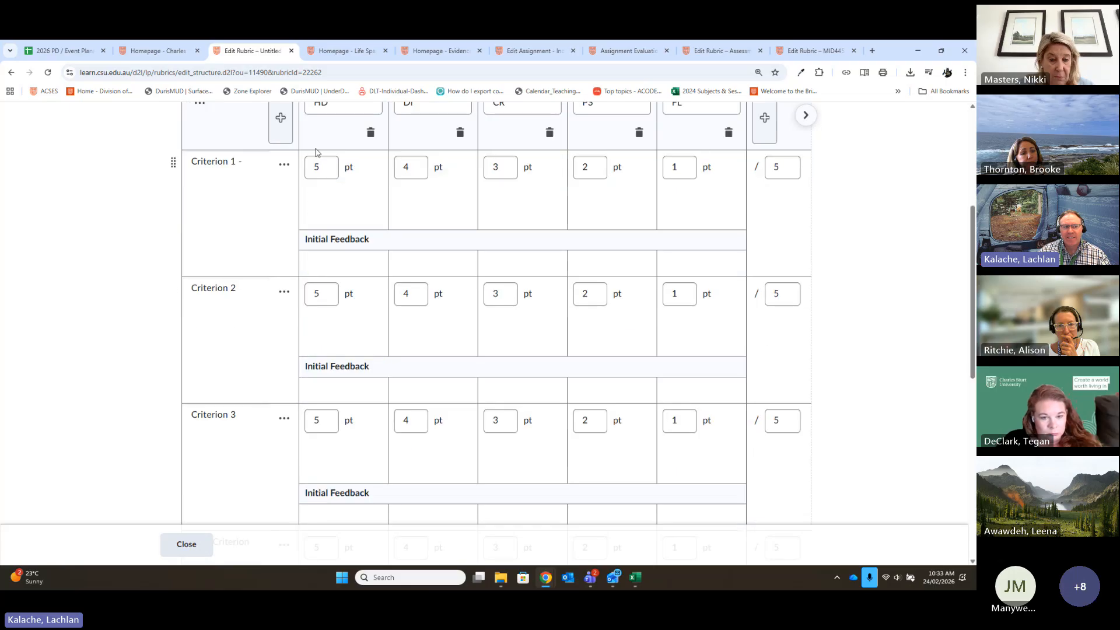
- Add percentage ranges to the two highest achievement levels, naming them "HD (85%)" and "DI(75-84)"
left_click(329, 462)
scroll(330, 462, "up", 1)
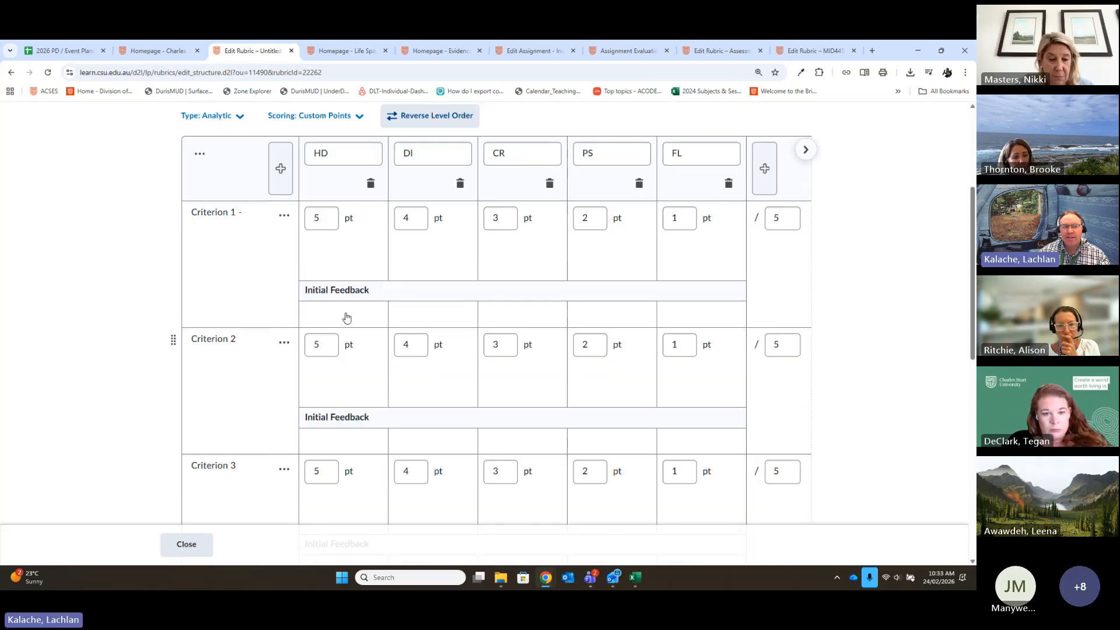
left_click(342, 260)
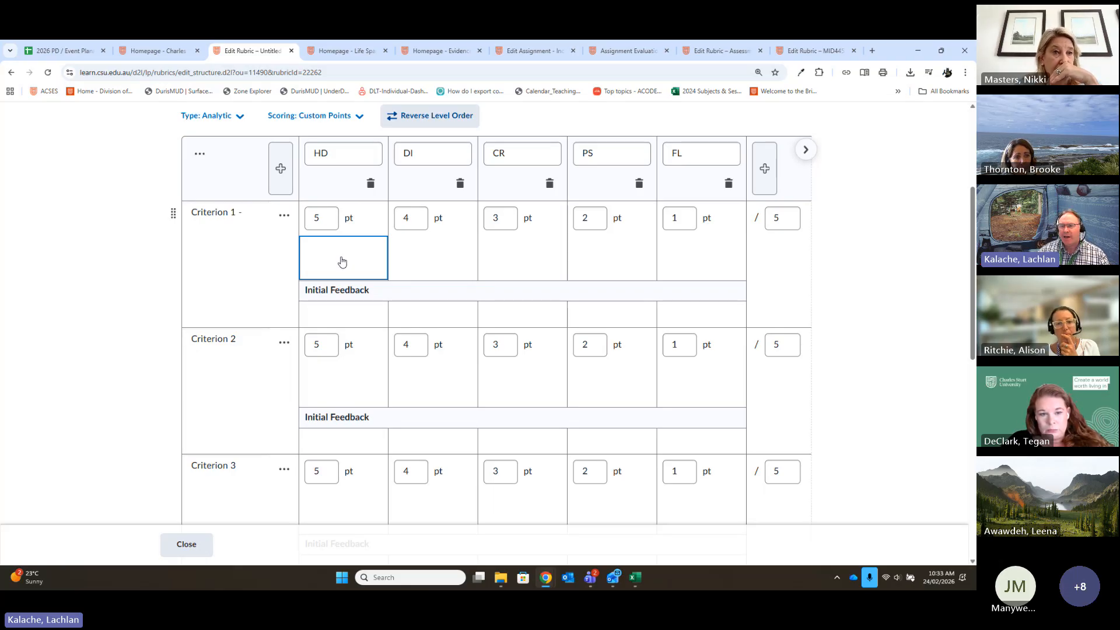
scroll(343, 261, "up", 1)
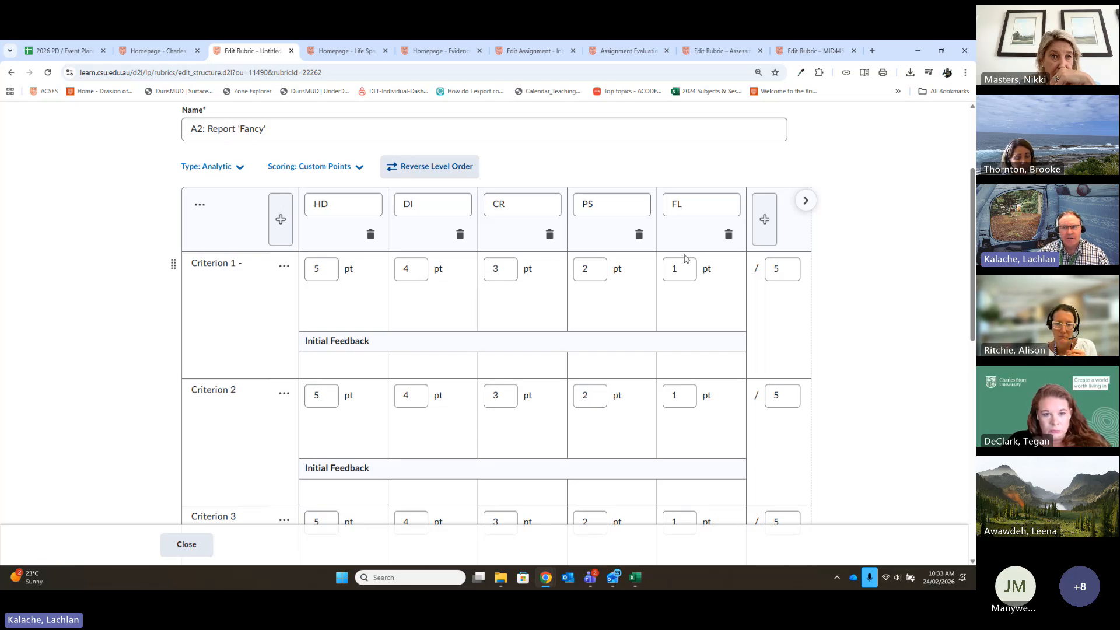
scroll(600, 382, "up", 1)
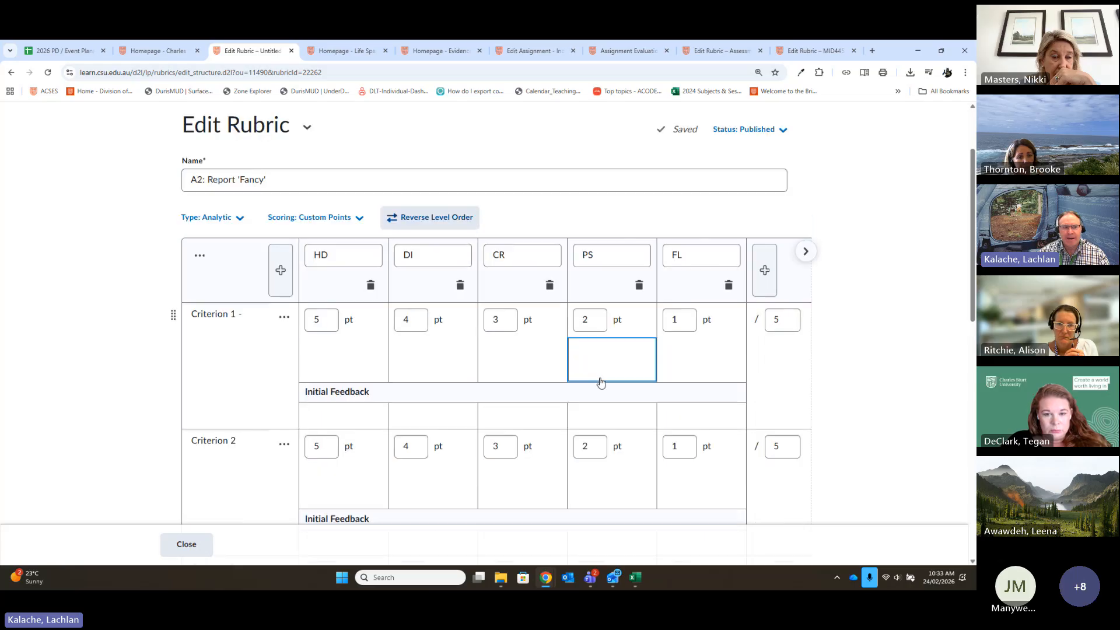
left_click(357, 258)
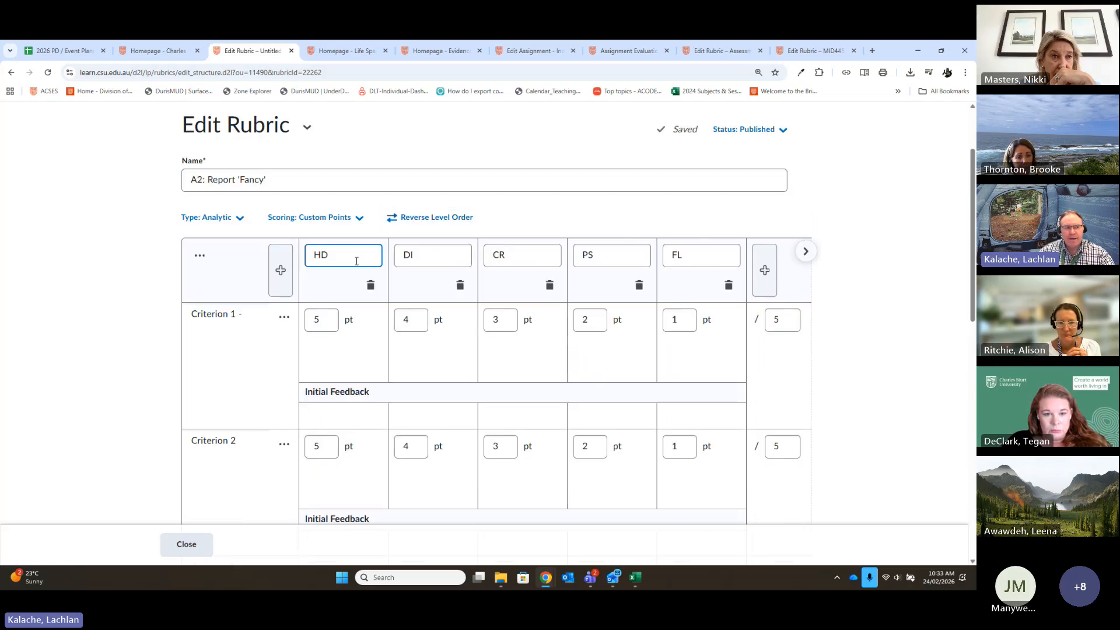
type("(85%")
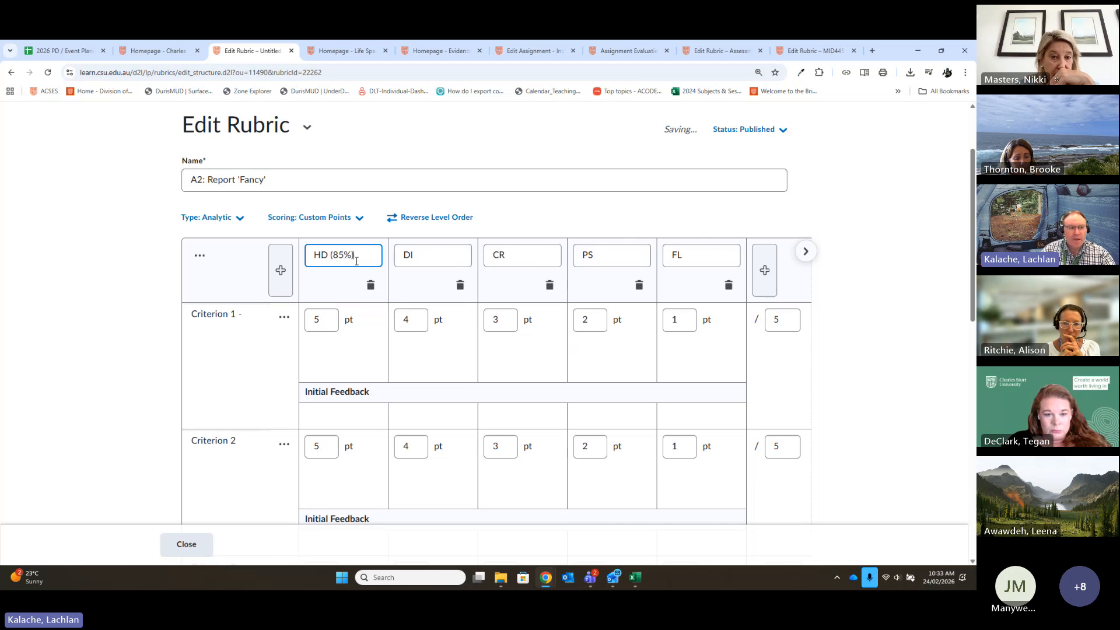
left_click(446, 256)
type("(")
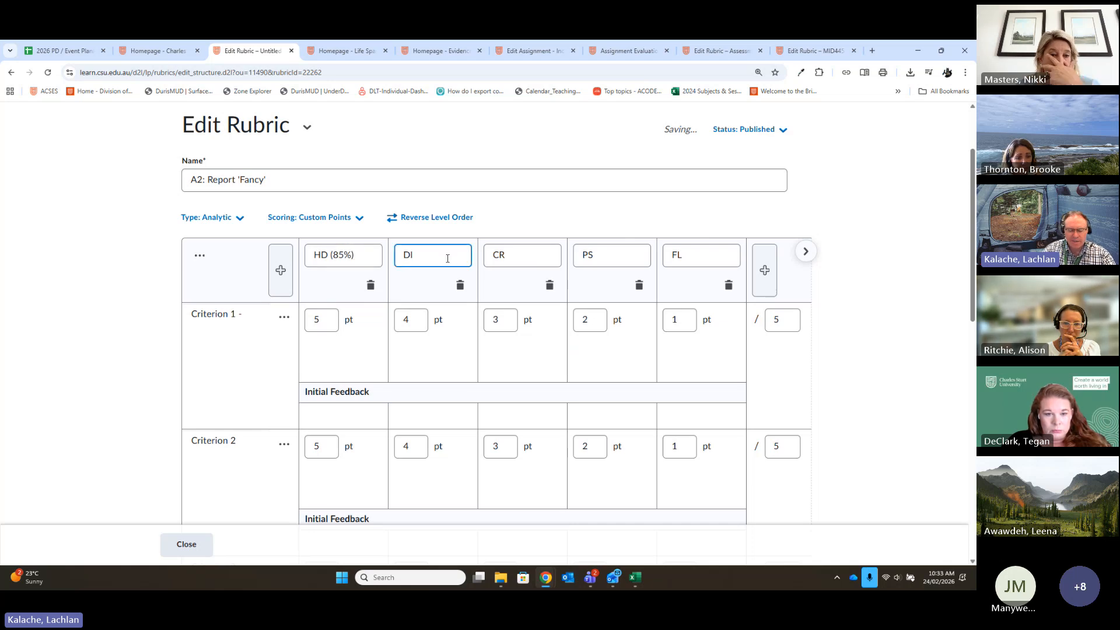
type("75-")
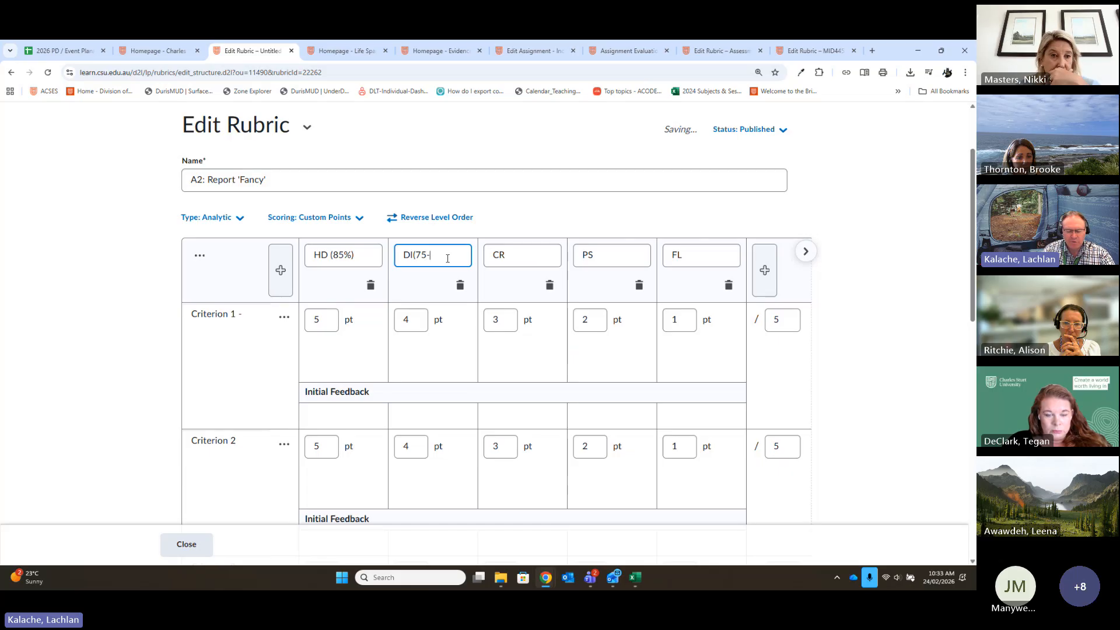
type("84")
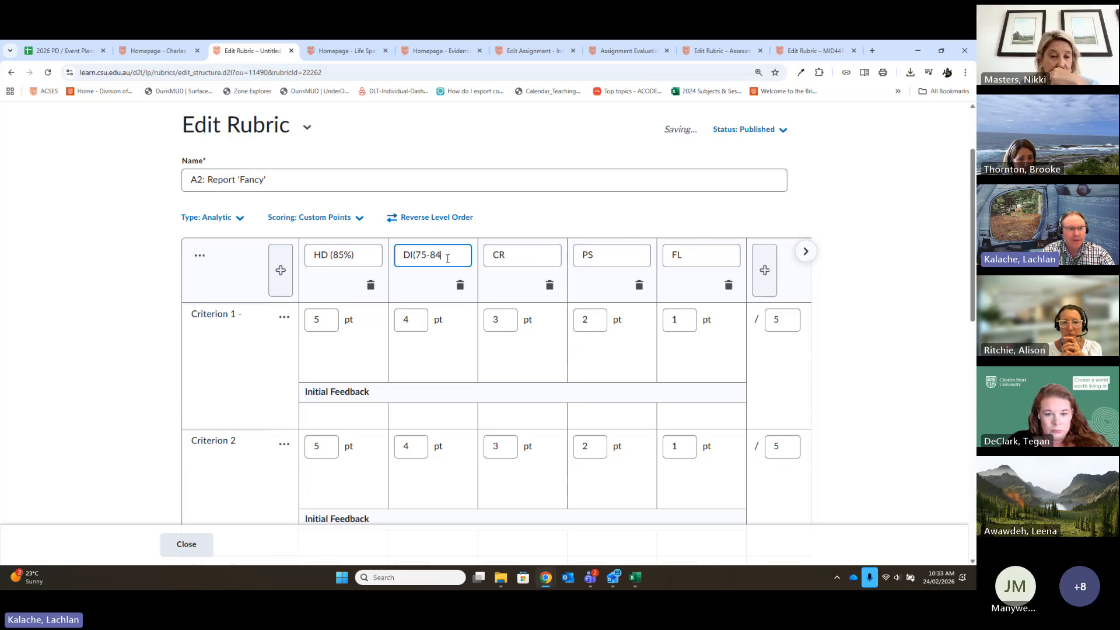
- Rename the CR level to "CR(65-84)" and the FL level to "FL (0-49)"
left_click(528, 257)
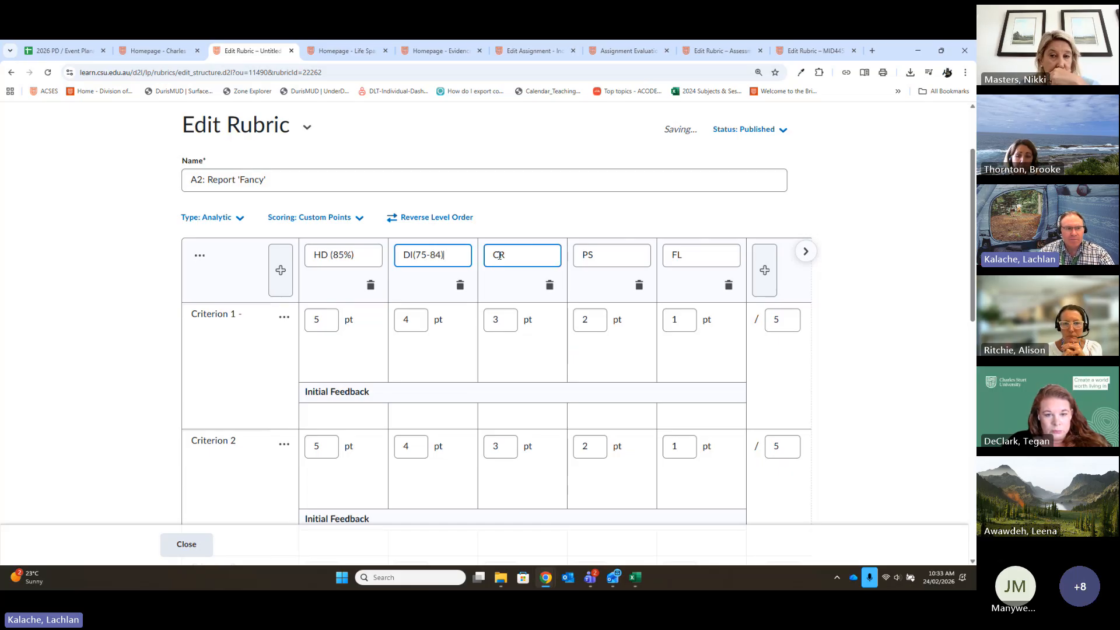
type("(")
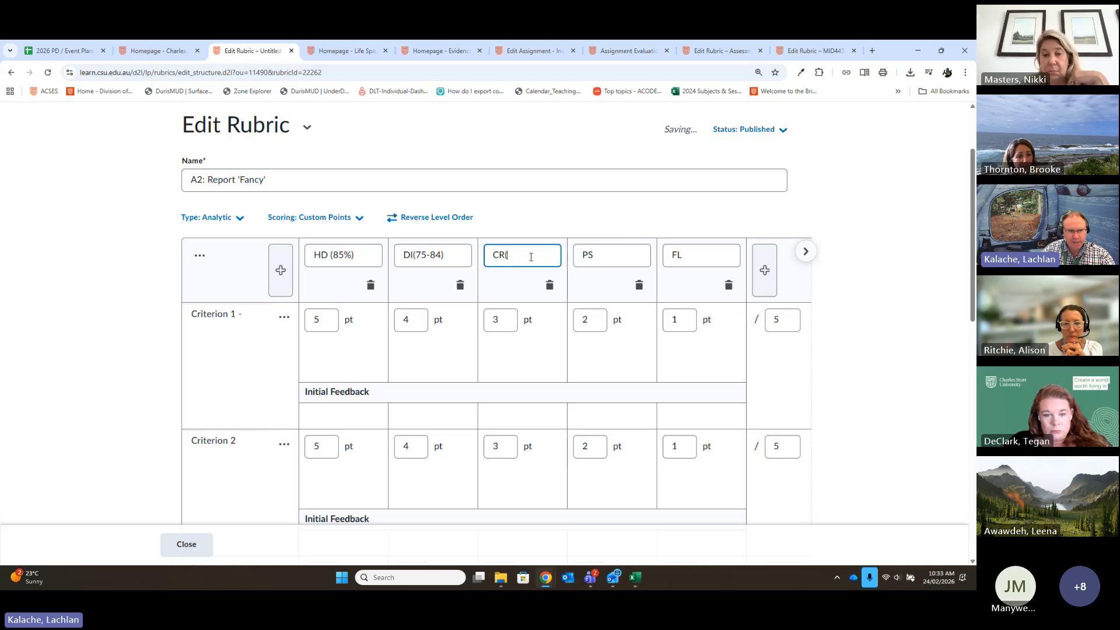
type("65-84")
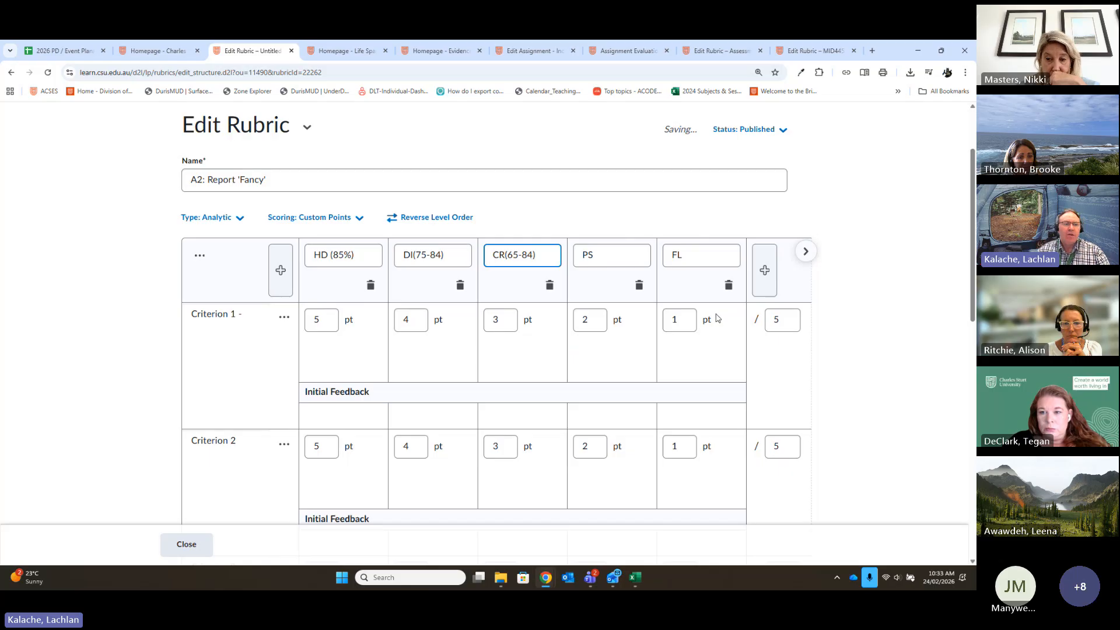
left_click(704, 251)
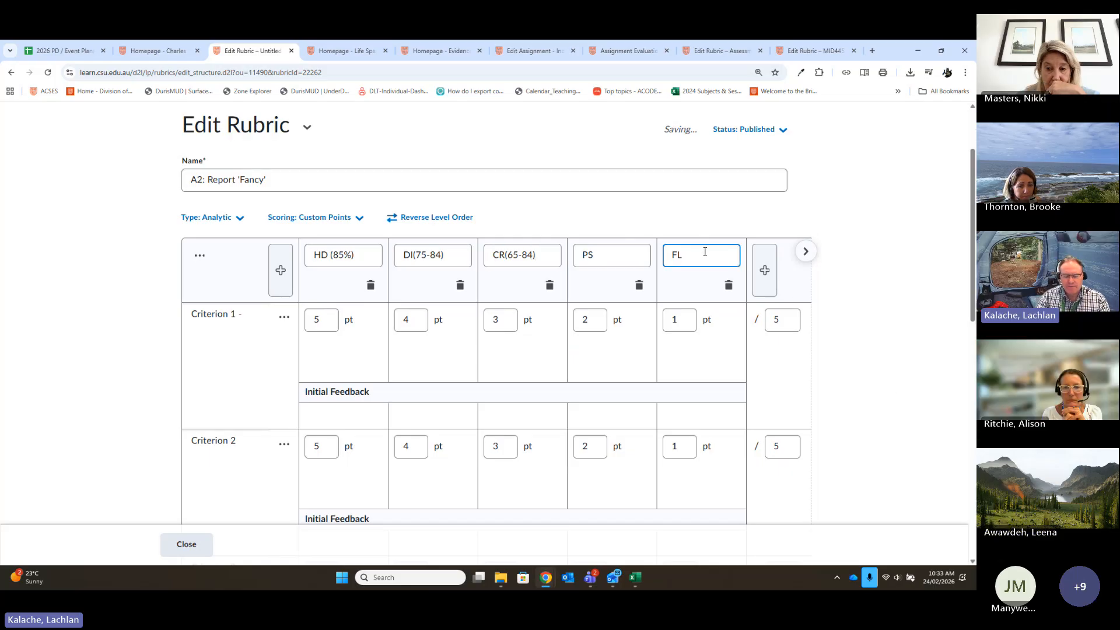
type("(0-49")
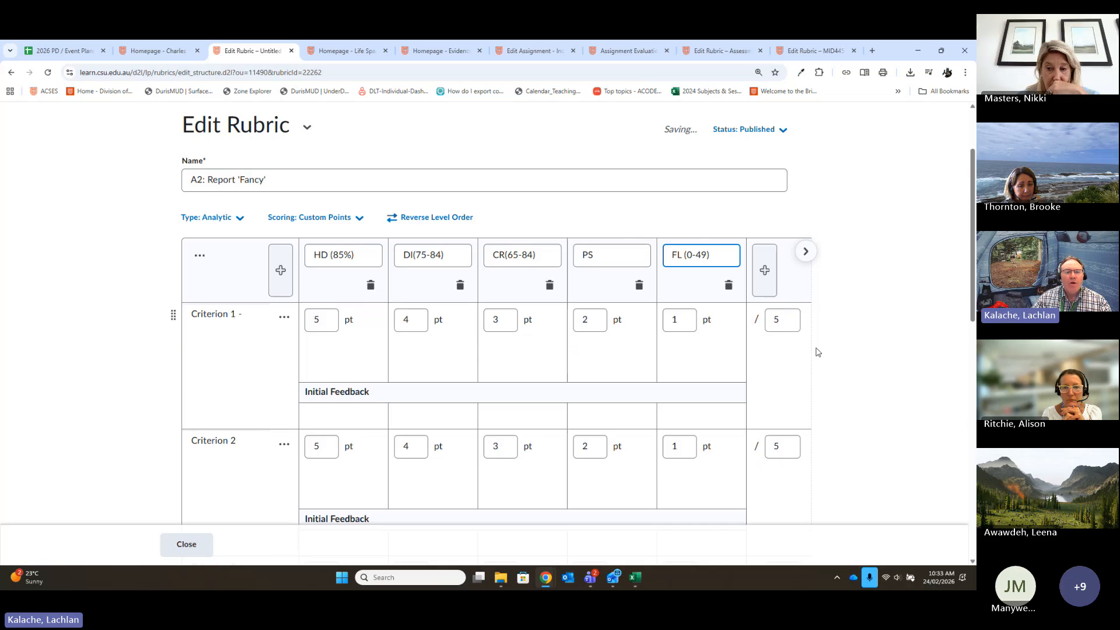
left_click(868, 385)
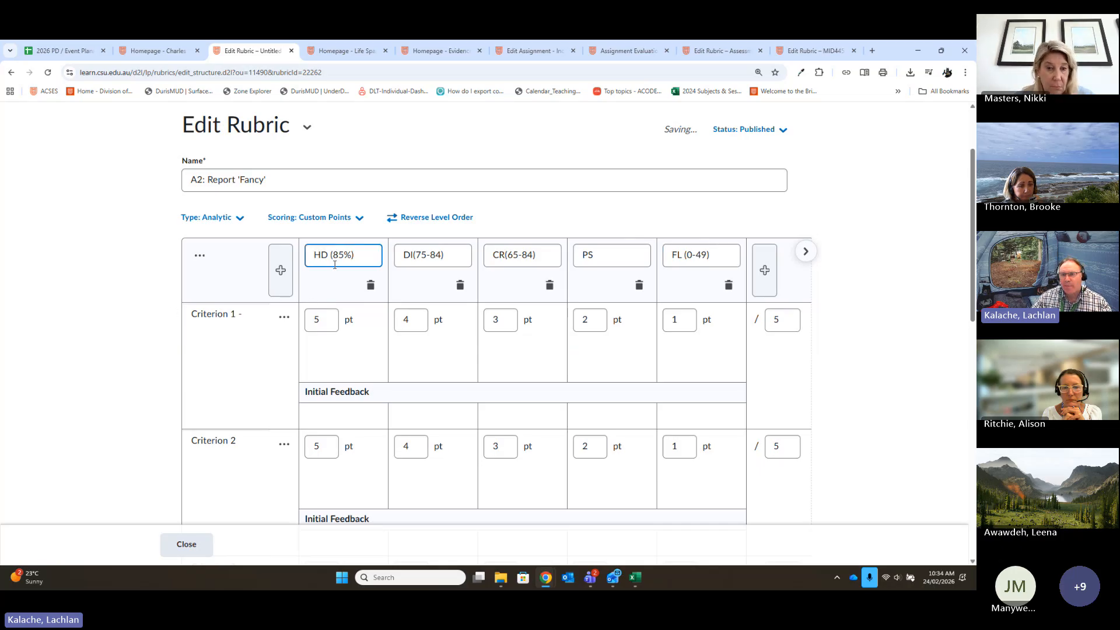
- Set Criterion 1's total to 10 points and its DI level to 8.4 points
left_click(772, 331)
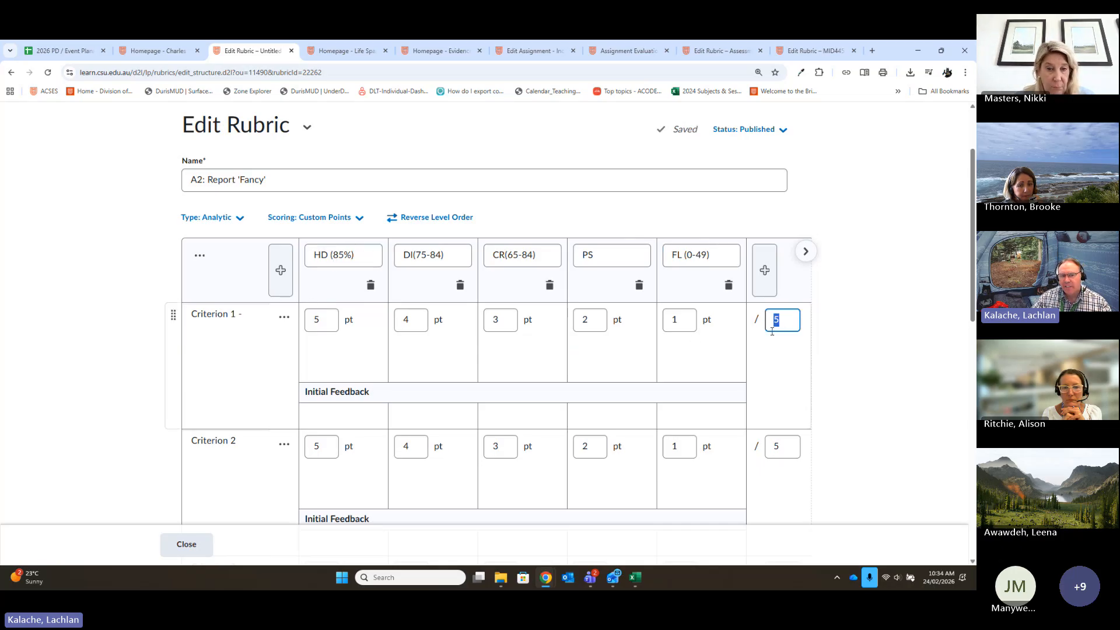
type("10")
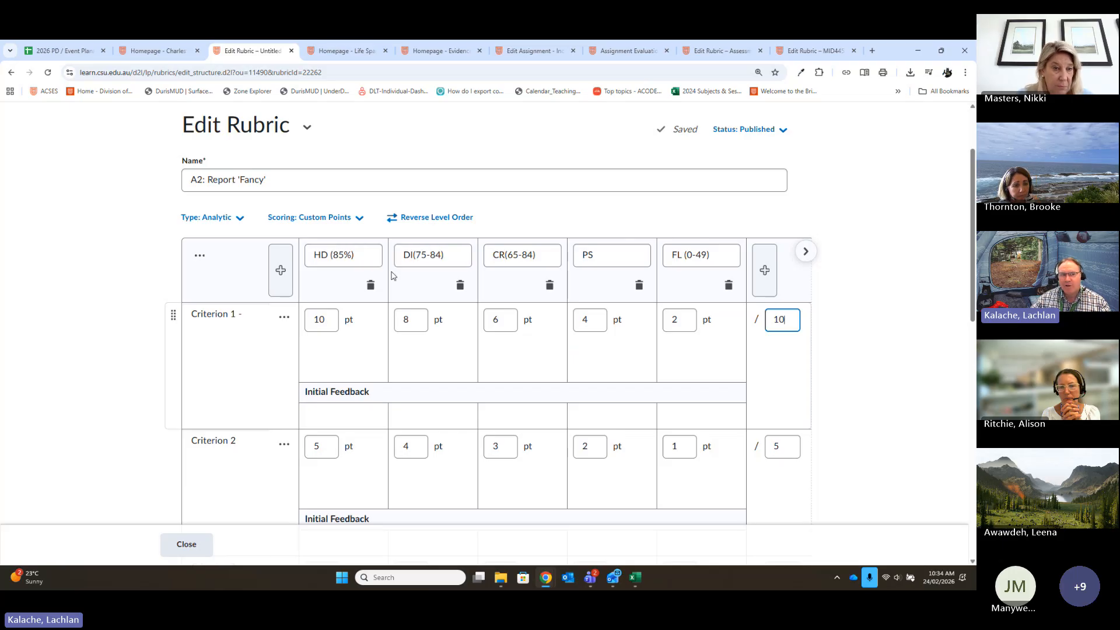
left_click(416, 319)
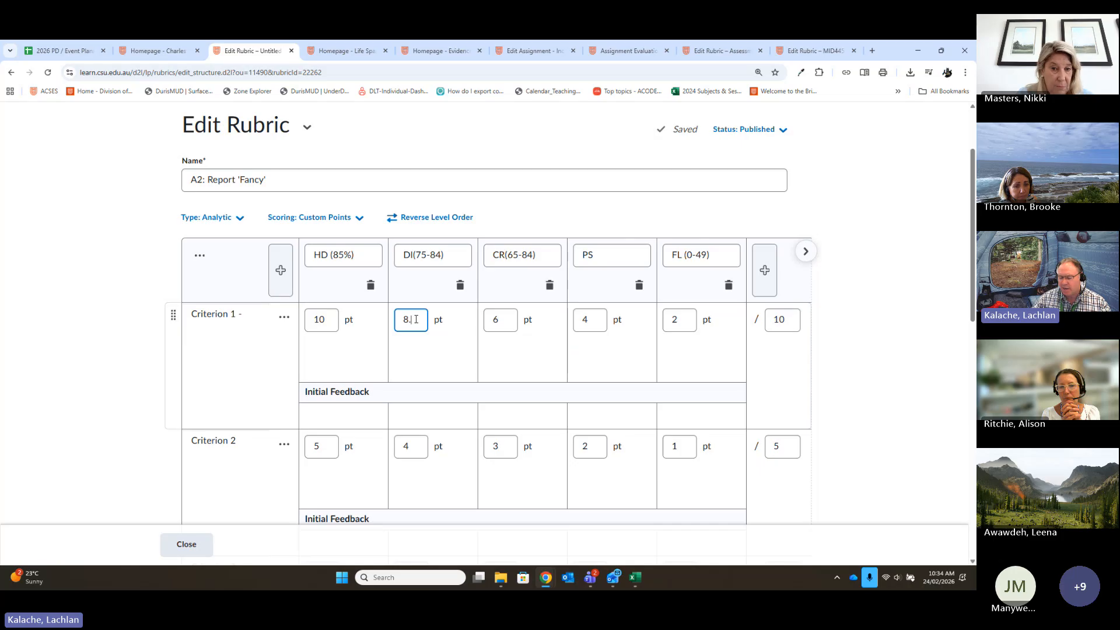
type(".4")
- Correct the CR level's name to "CR(65-74)" and set its Criterion 1 score to 7.4 points
left_click(495, 320)
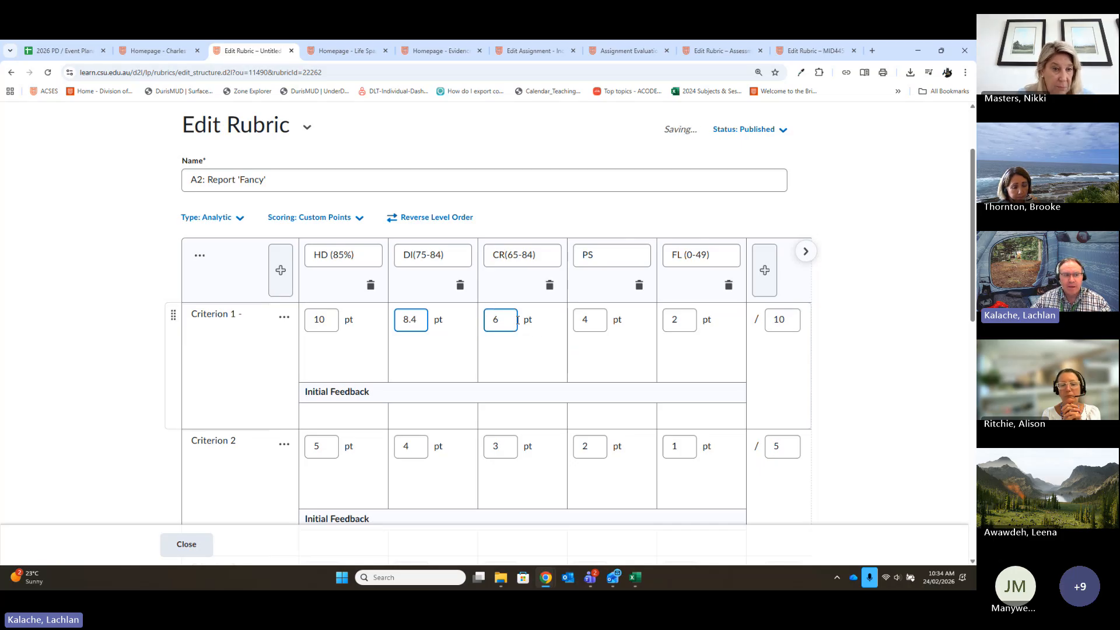
double_click(495, 320)
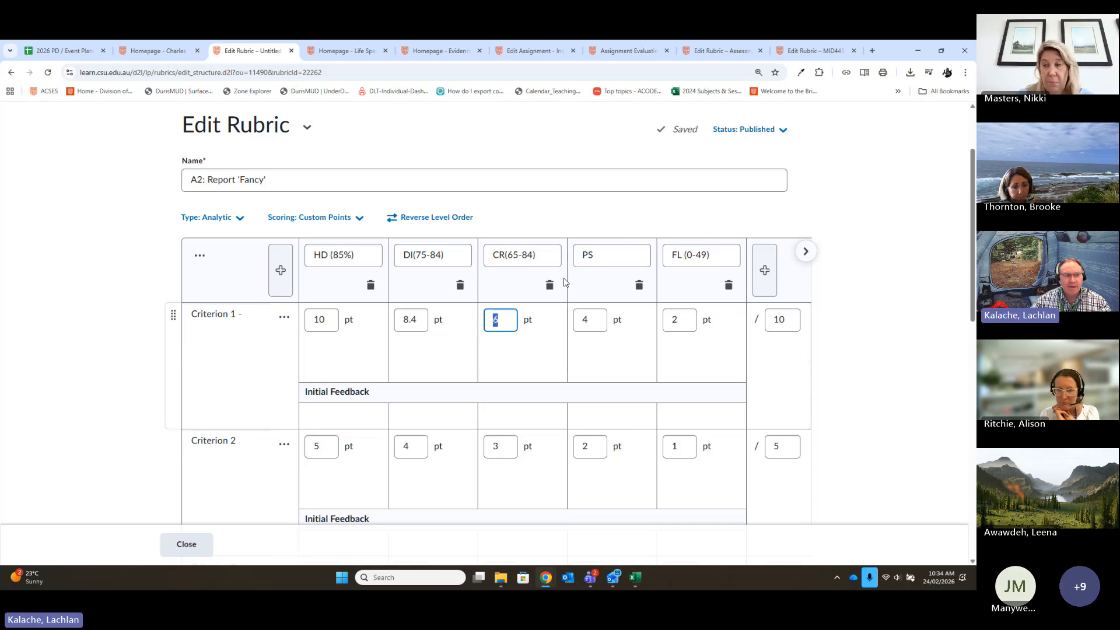
left_click(529, 257)
key("BackSpace")
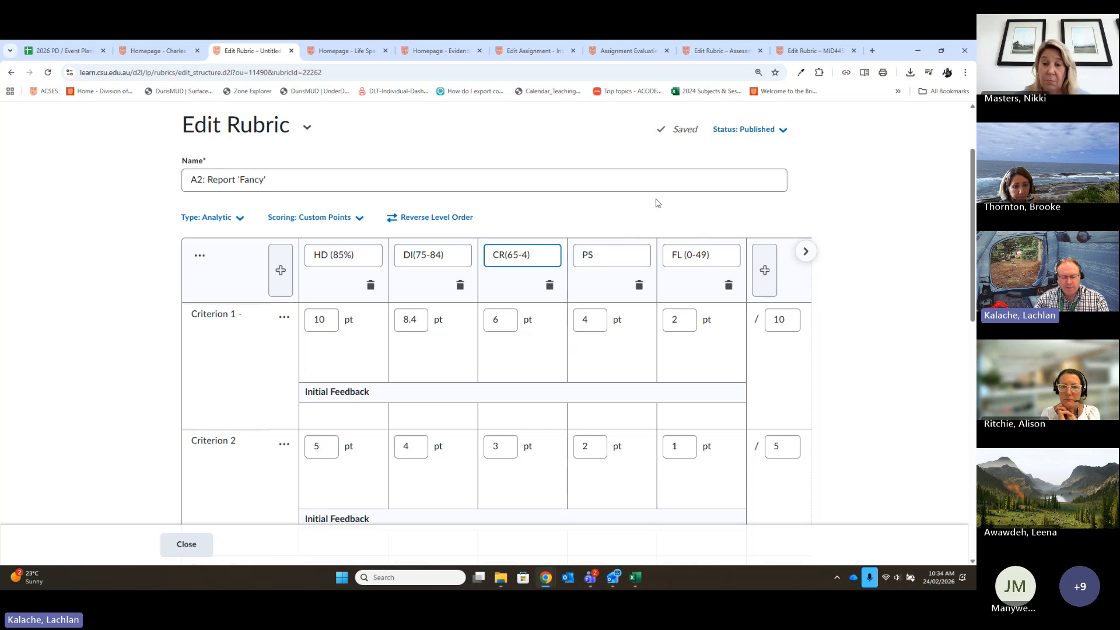
type("7")
left_click(495, 319)
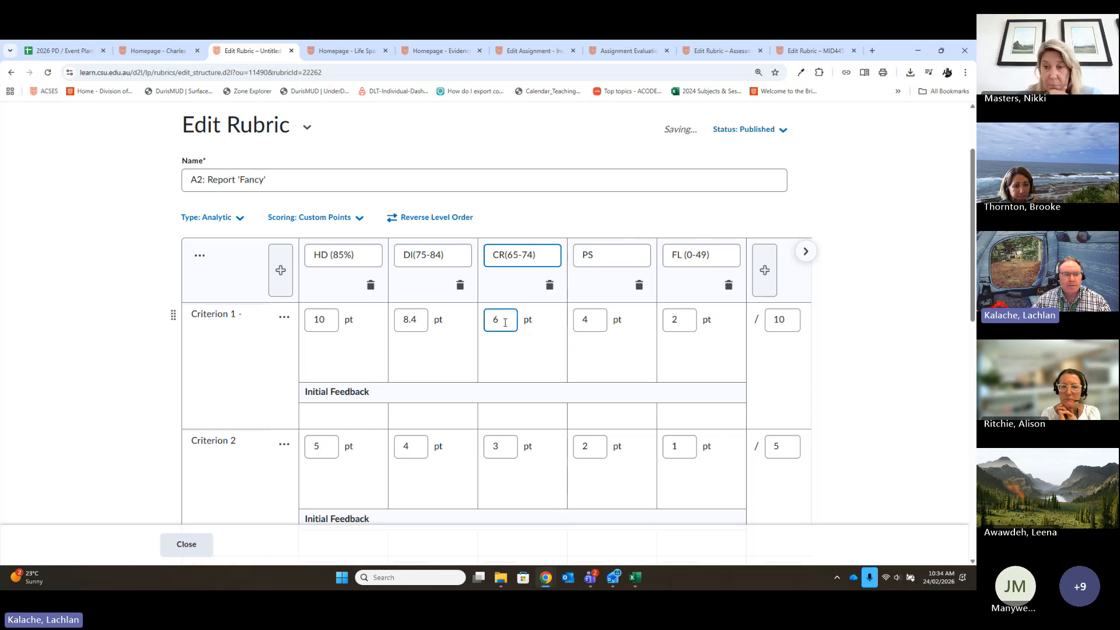
double_click(495, 320)
type("7.4")
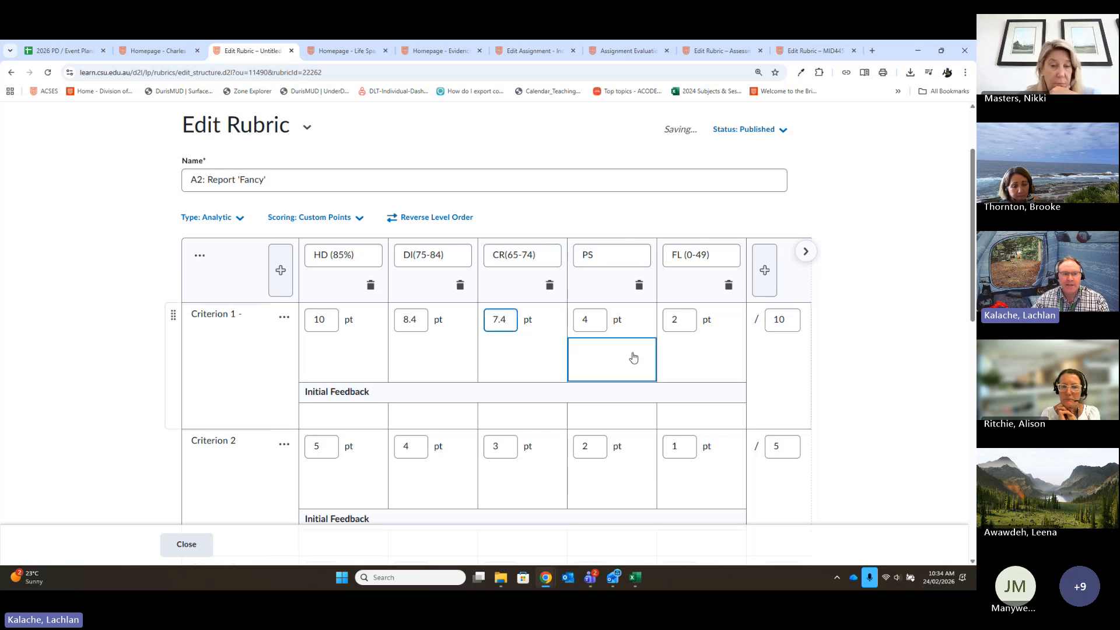
- Rename the PS level to "PS (50-64)" and set its Criterion 1 score to 6.4 points
left_click(617, 254)
type("(0")
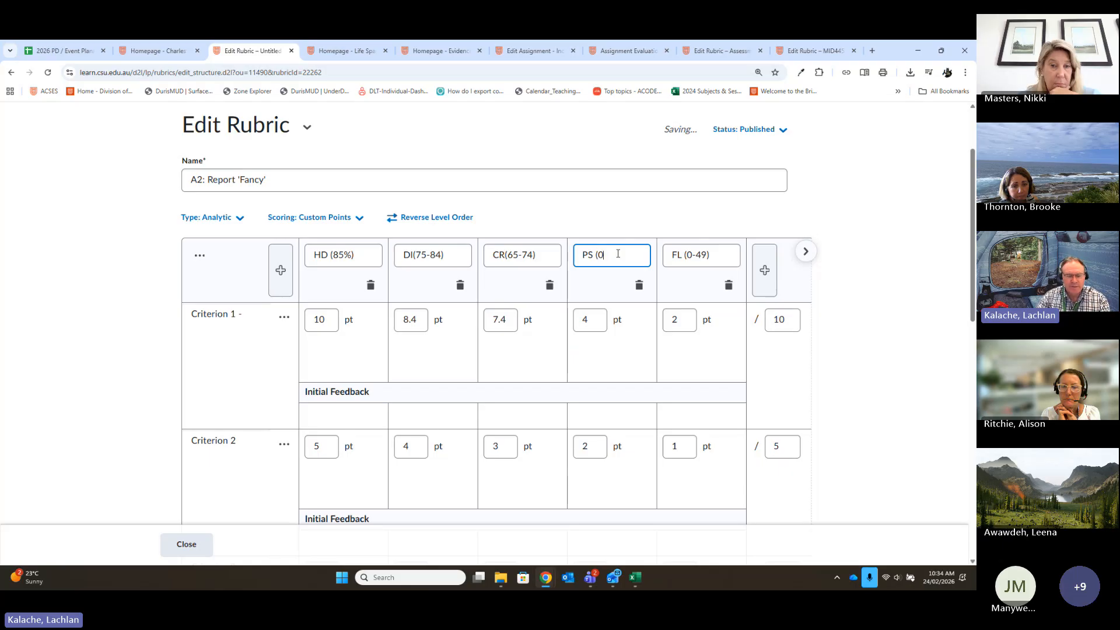
type("0-64")
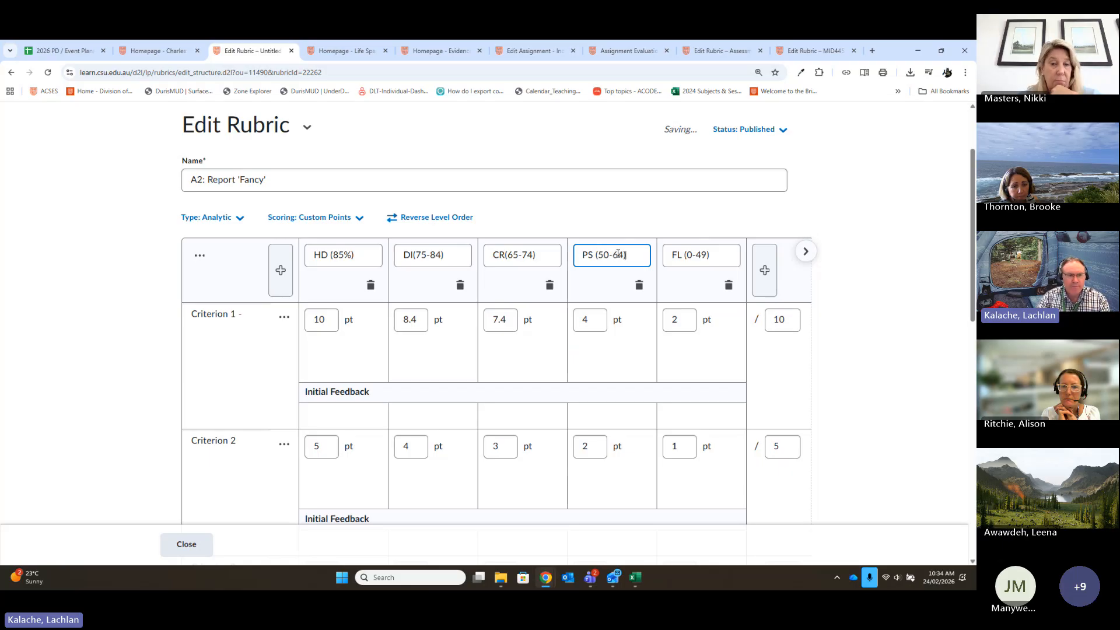
double_click(586, 319)
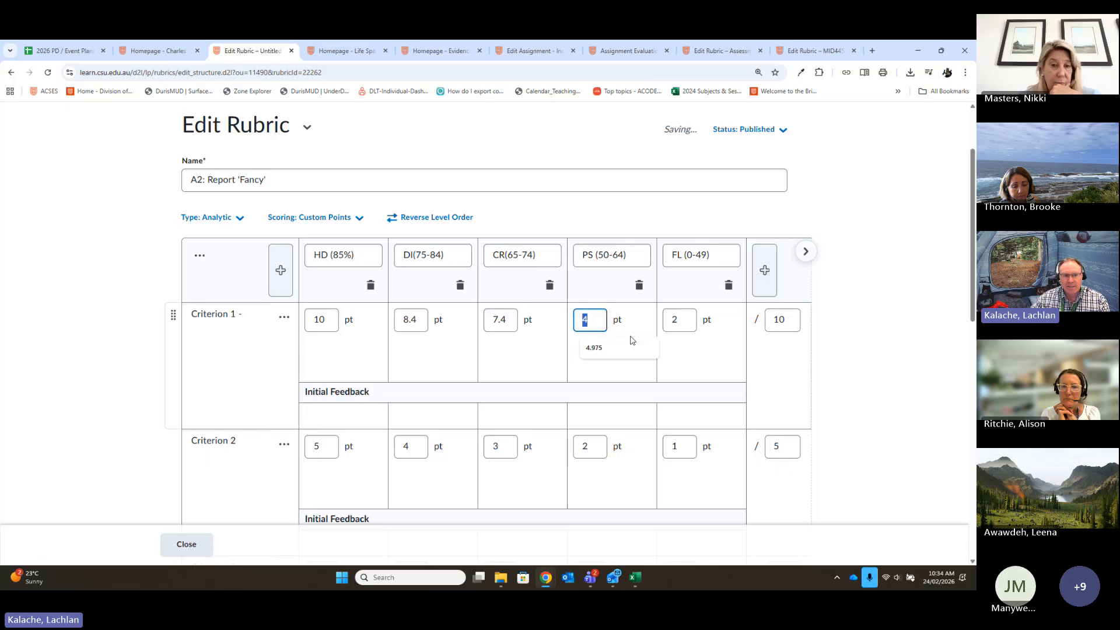
type("6.4")
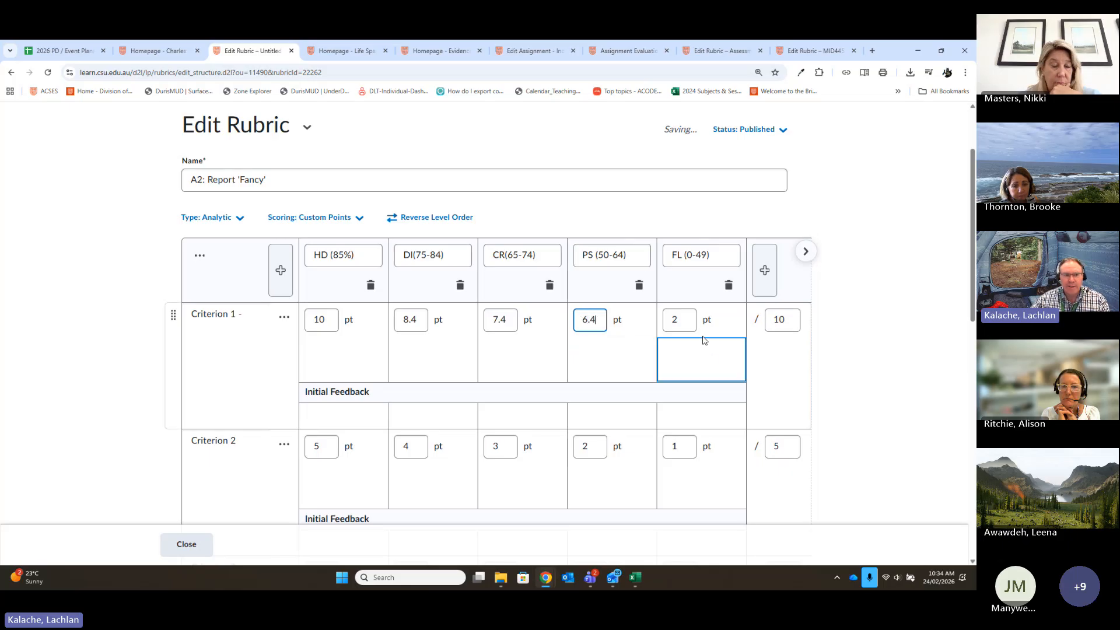
- Set the FL level's score for Criterion 1 to 4.9 points
left_click(687, 329)
double_click(676, 328)
type("4.9")
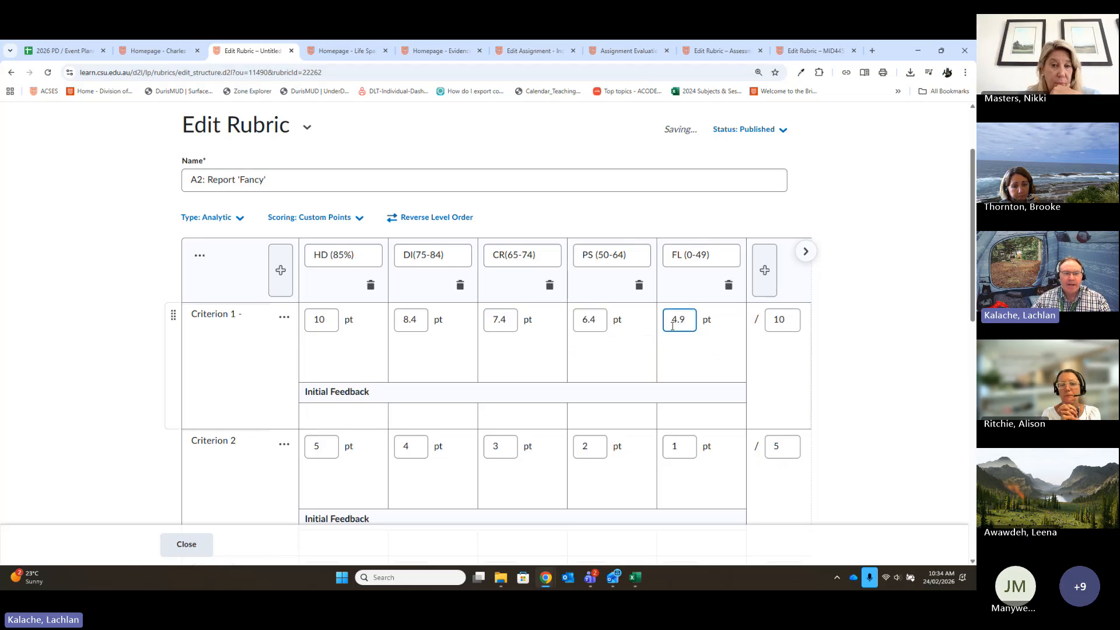
left_click(739, 388)
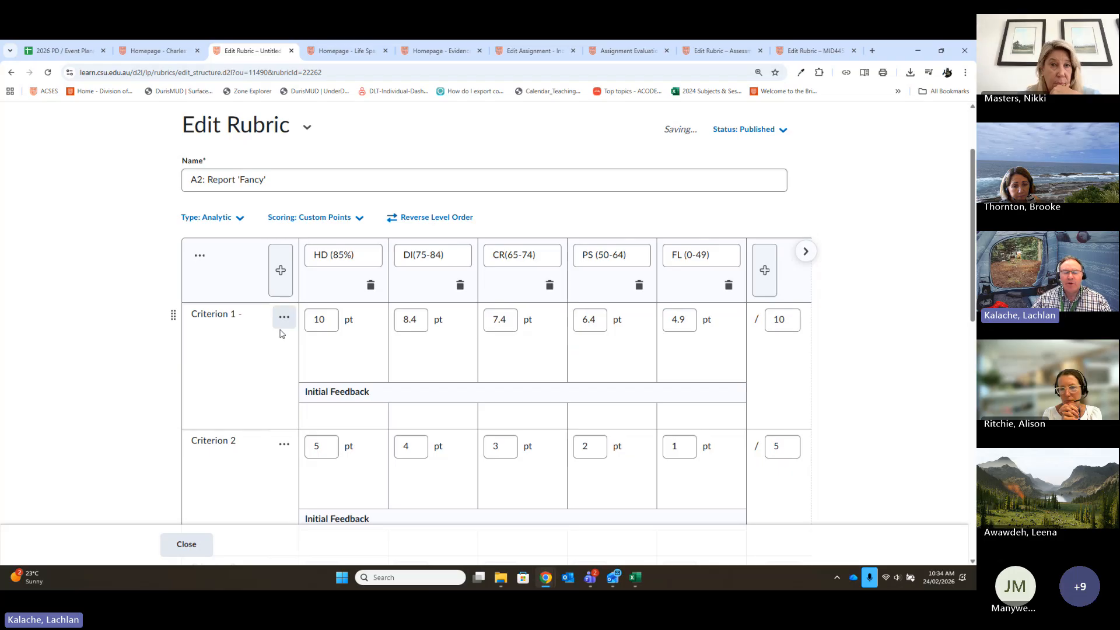
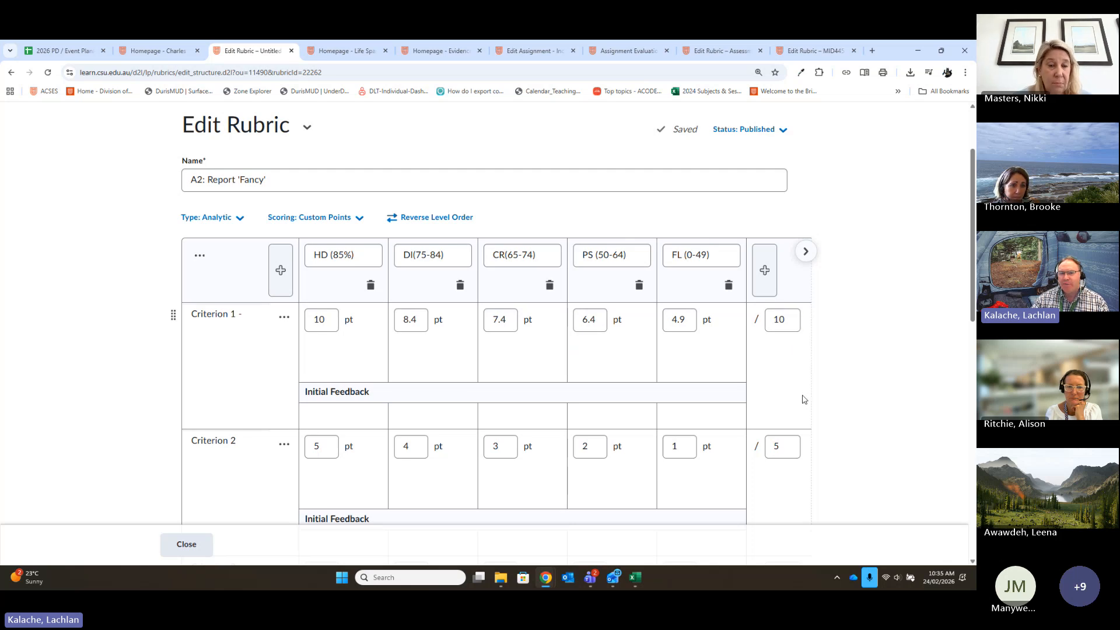
- Review the rubric's total and overall score levels, and check the points assigned to Criterion 1's grade levels
left_click_drag(969, 236, 969, 455)
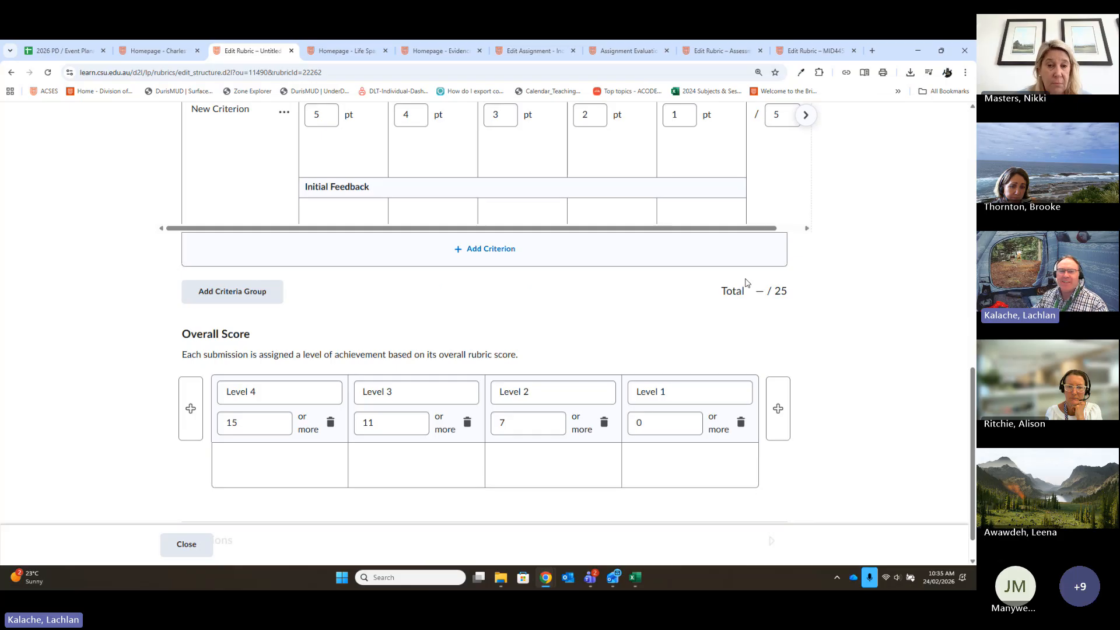
scroll(760, 285, "up", 10)
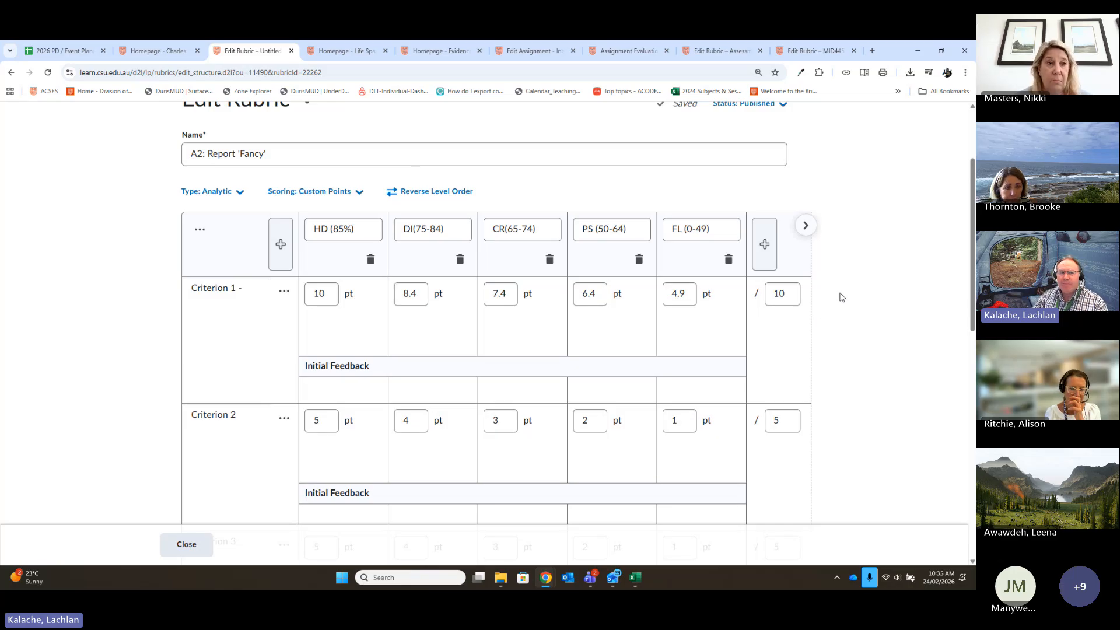
left_click(785, 292)
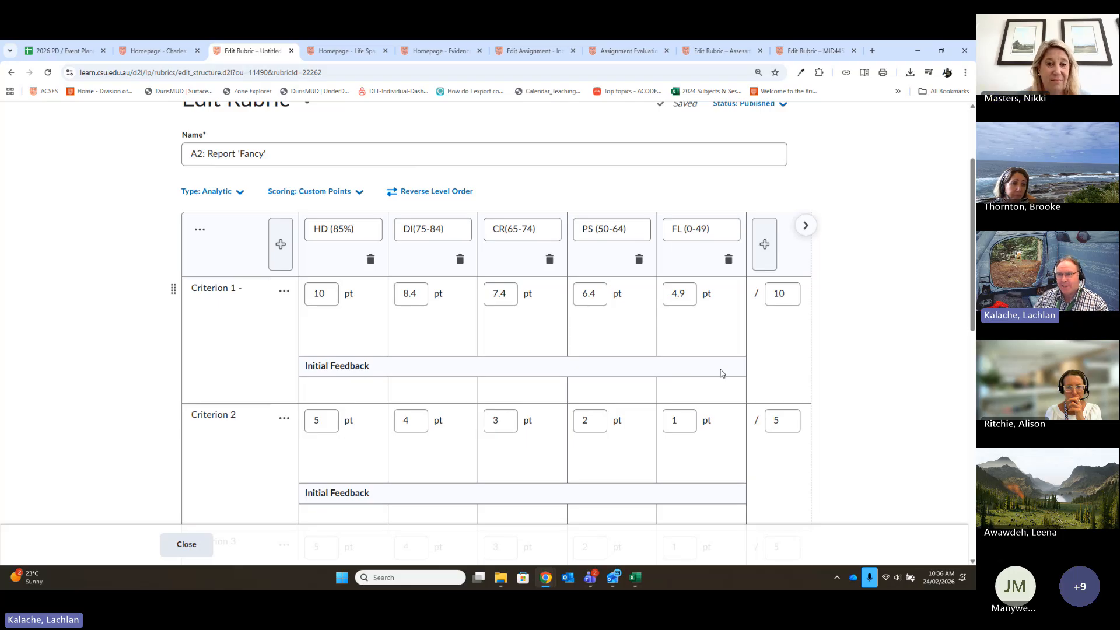
left_click(421, 288)
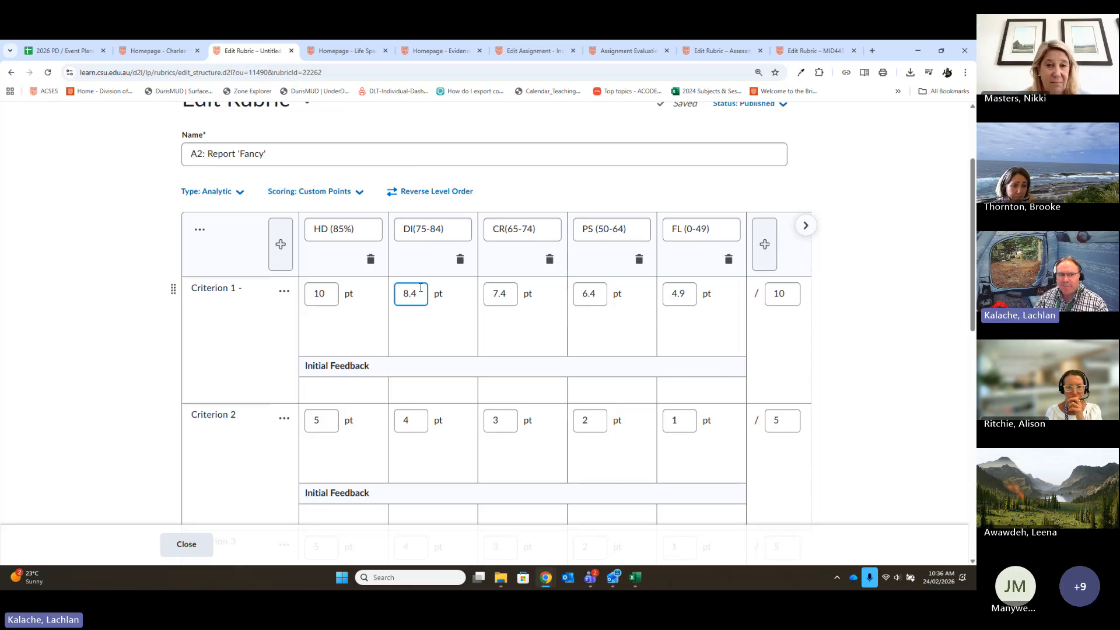
left_click(417, 328)
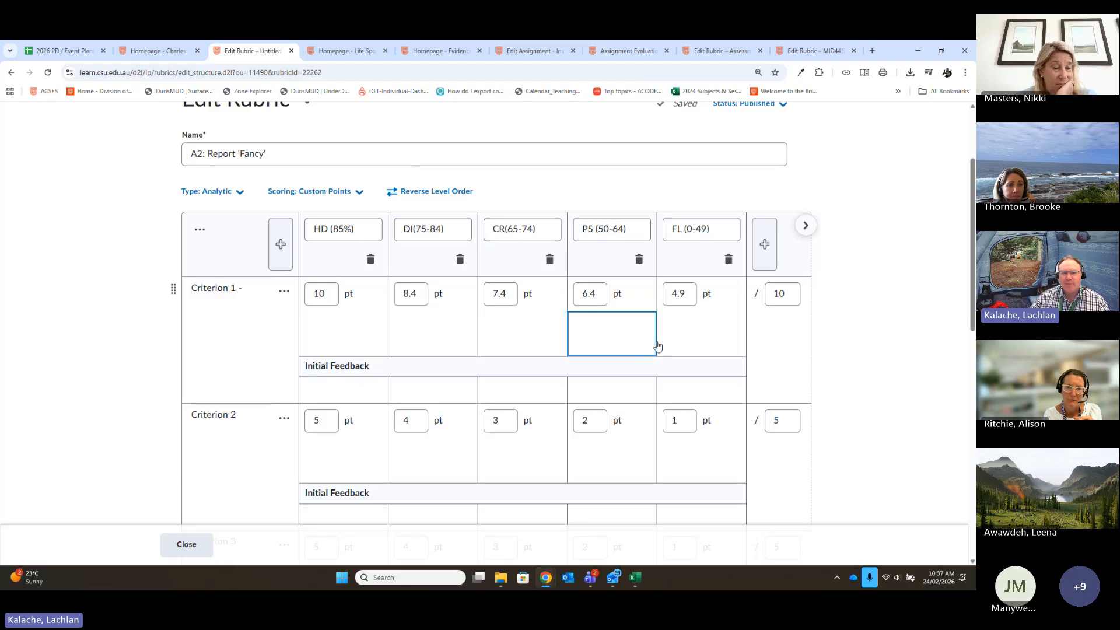
left_click(695, 295)
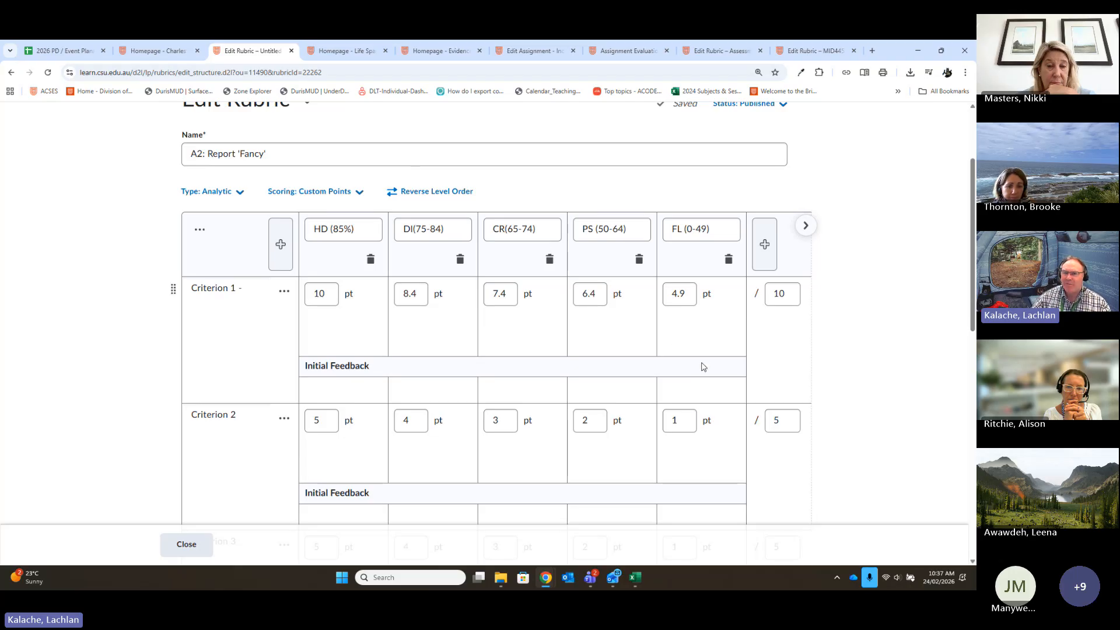
- In the rubric's options, hide the rubric from students until feedback is published and hide scores from students
left_click_drag(972, 234, 973, 460)
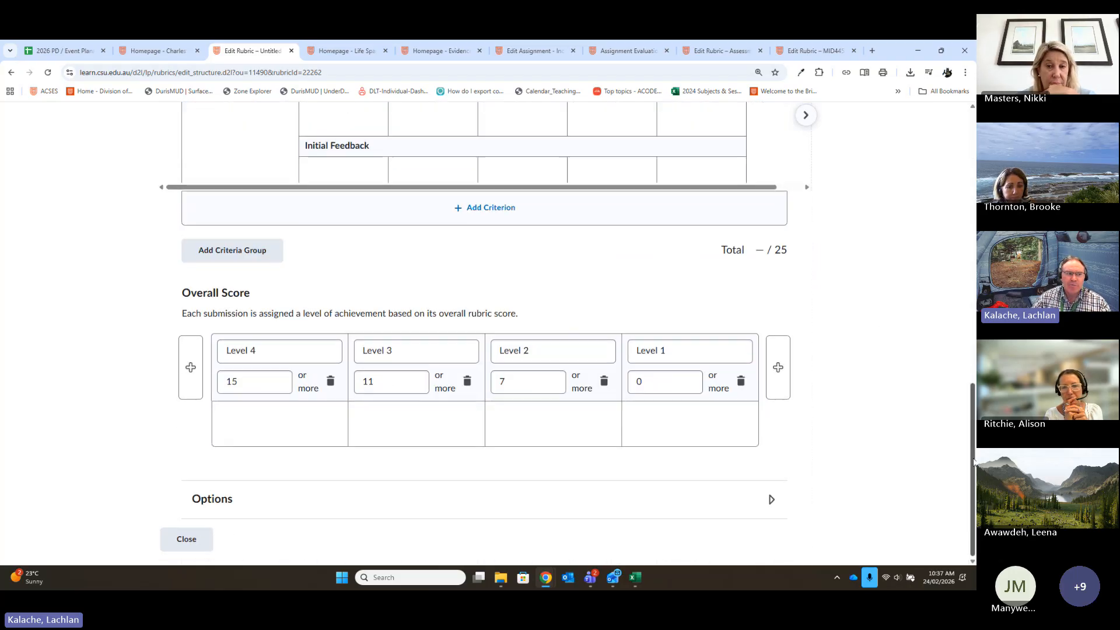
left_click(455, 506)
scroll(913, 413, "down", 5)
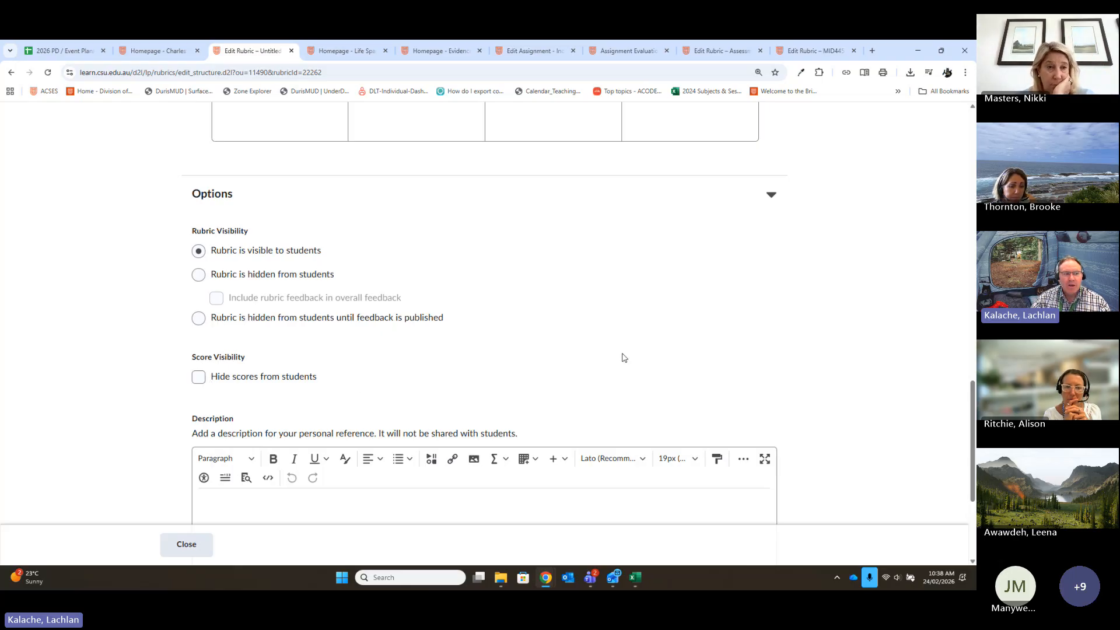
left_click(199, 321)
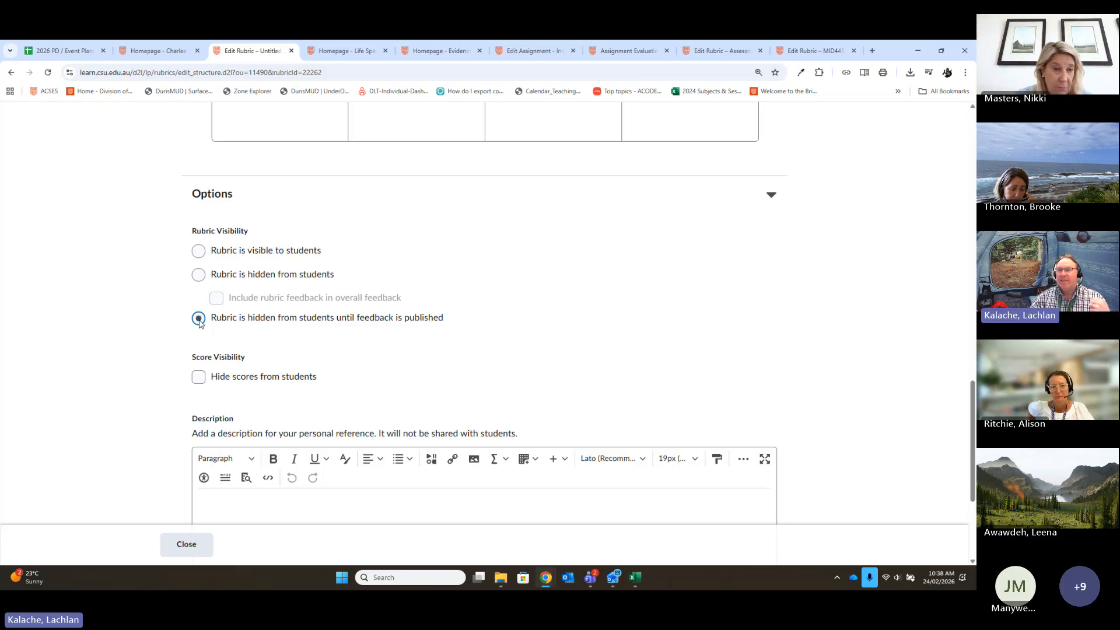
left_click(198, 376)
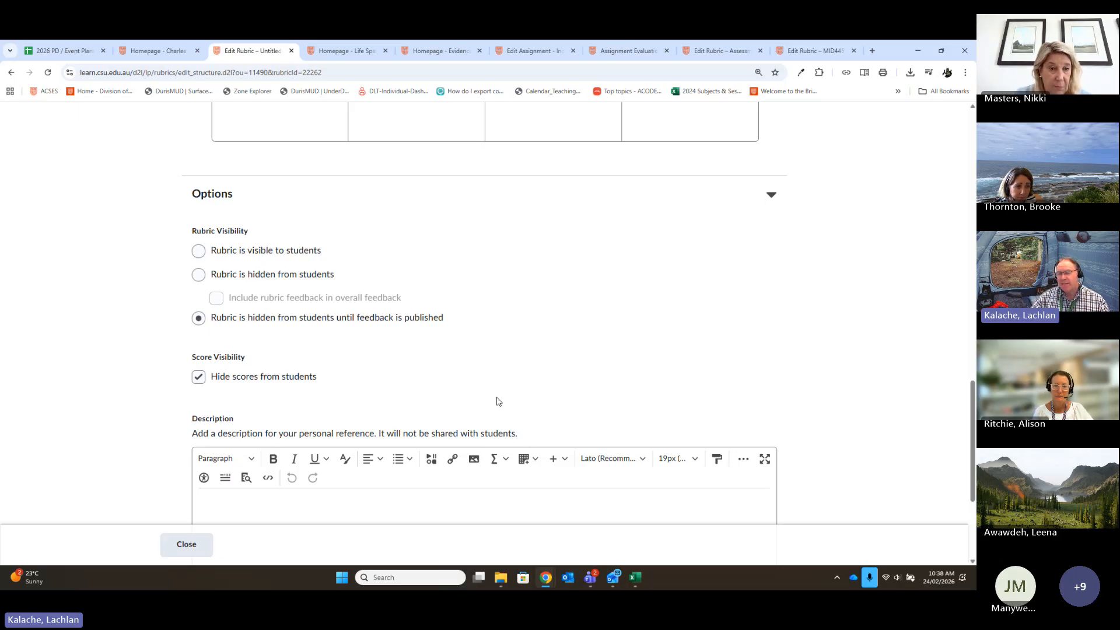
- Change the rubric visibility so that the rubric is visible to students
left_click(427, 316)
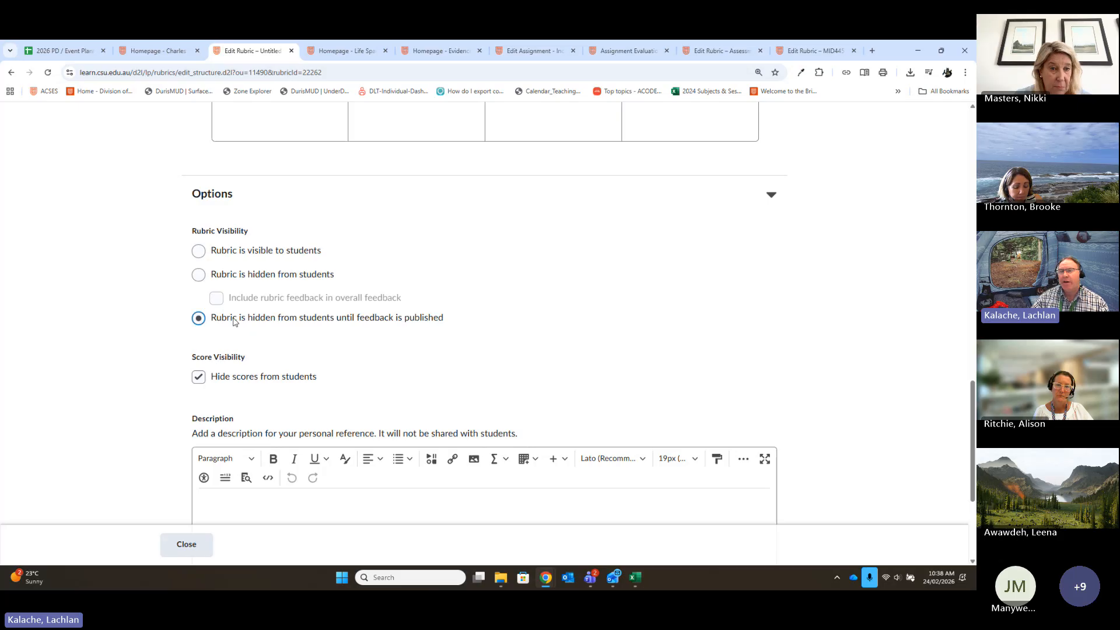
left_click(198, 251)
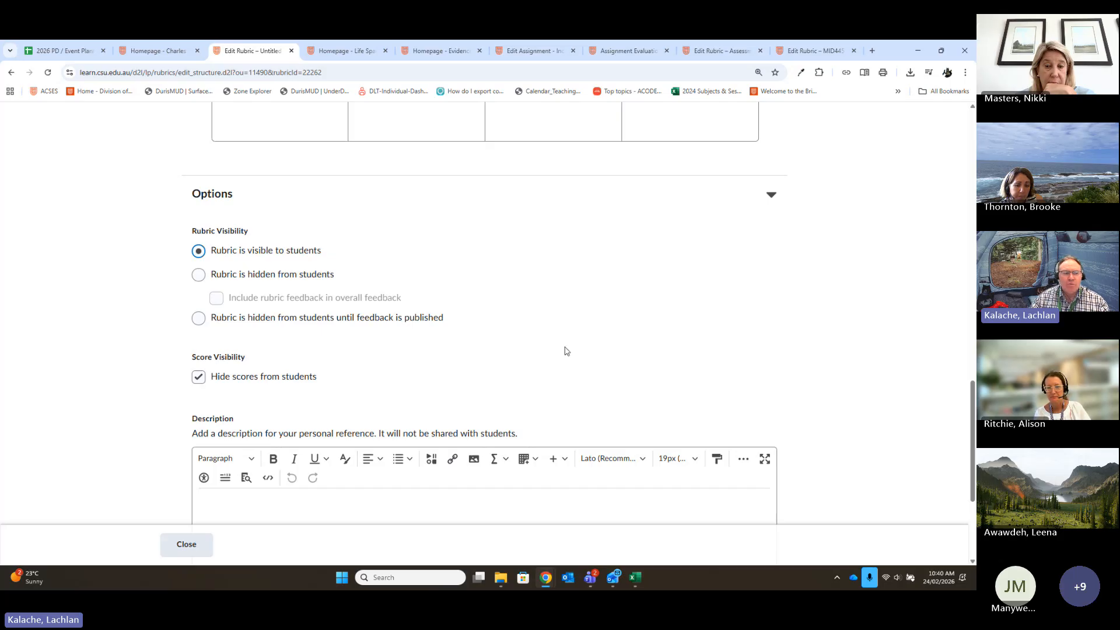
scroll(600, 352, "down", 3)
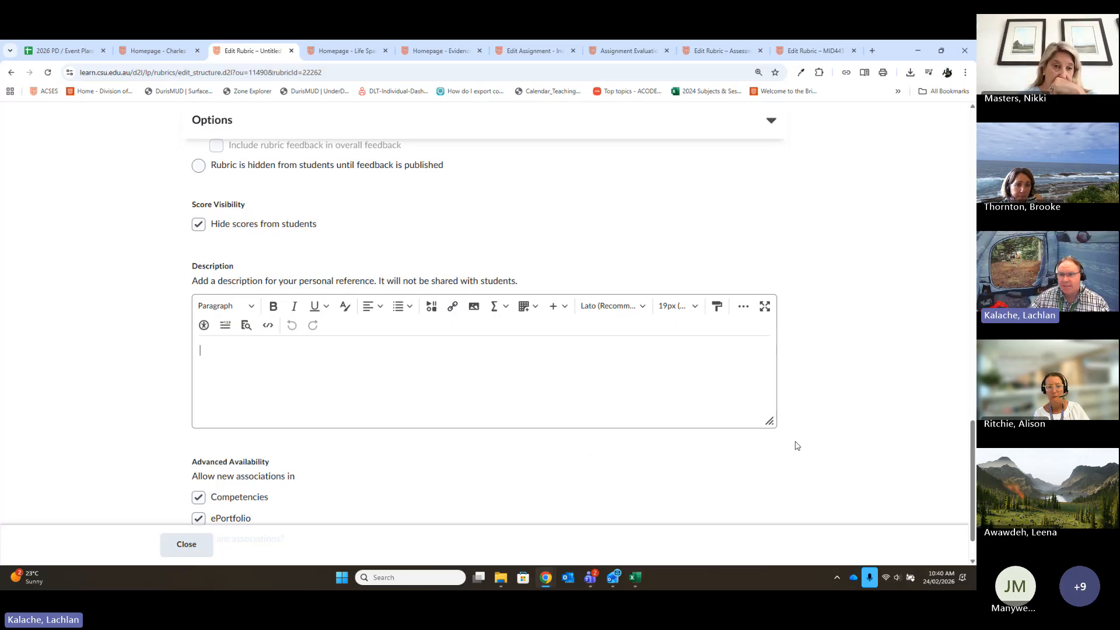
- Set the rubric visibility back to hidden from students until feedback is published
scroll(758, 402, "up", 1)
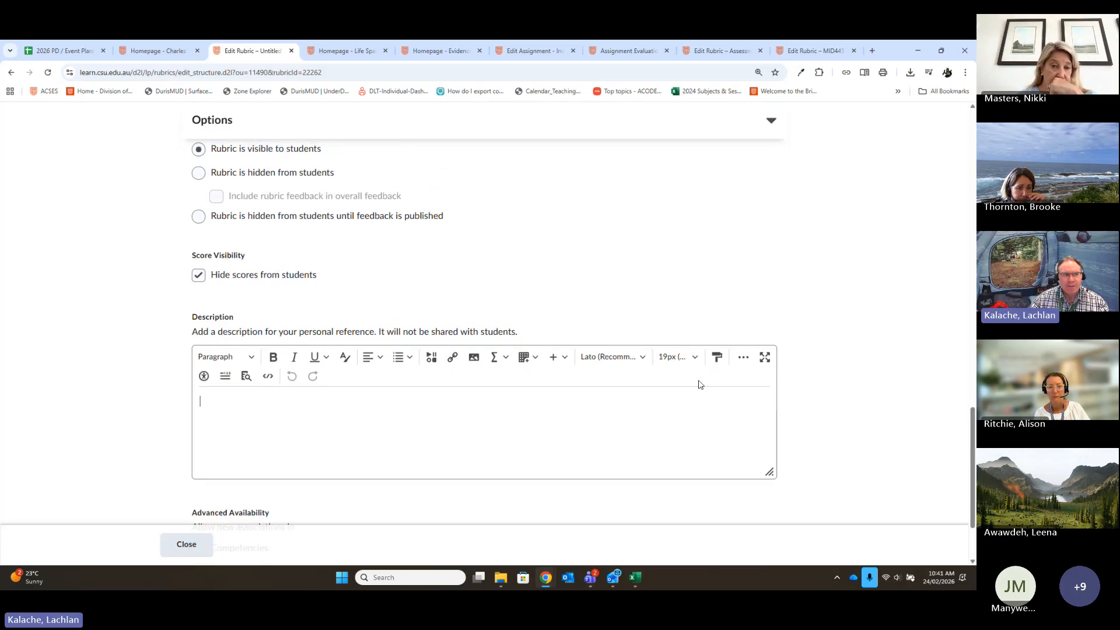
scroll(700, 385, "up", 2)
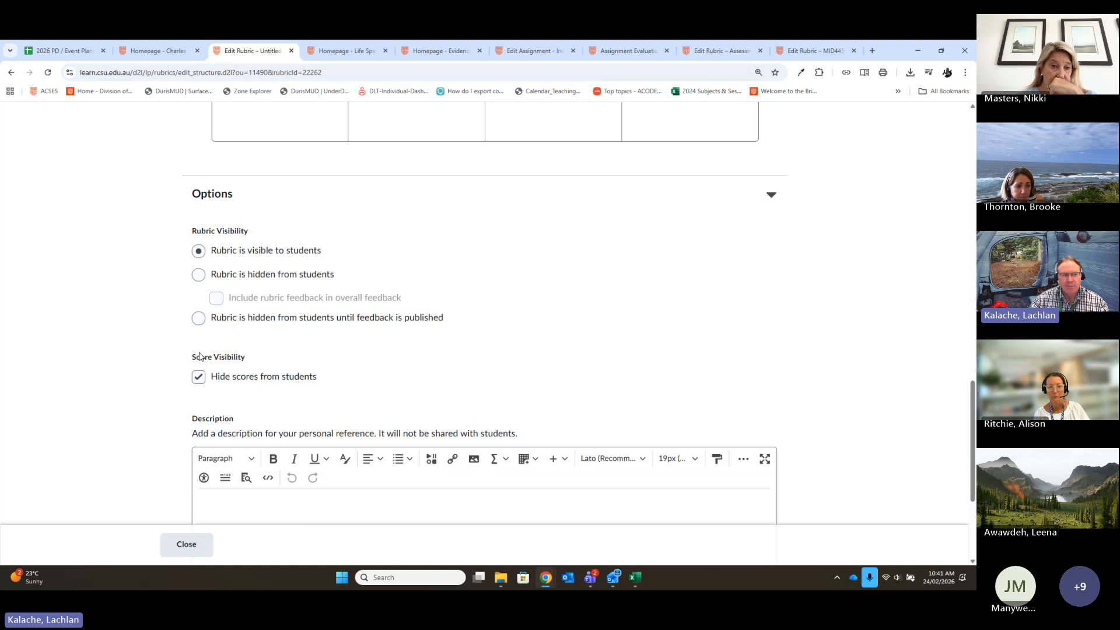
left_click(198, 317)
scroll(750, 375, "down", 4)
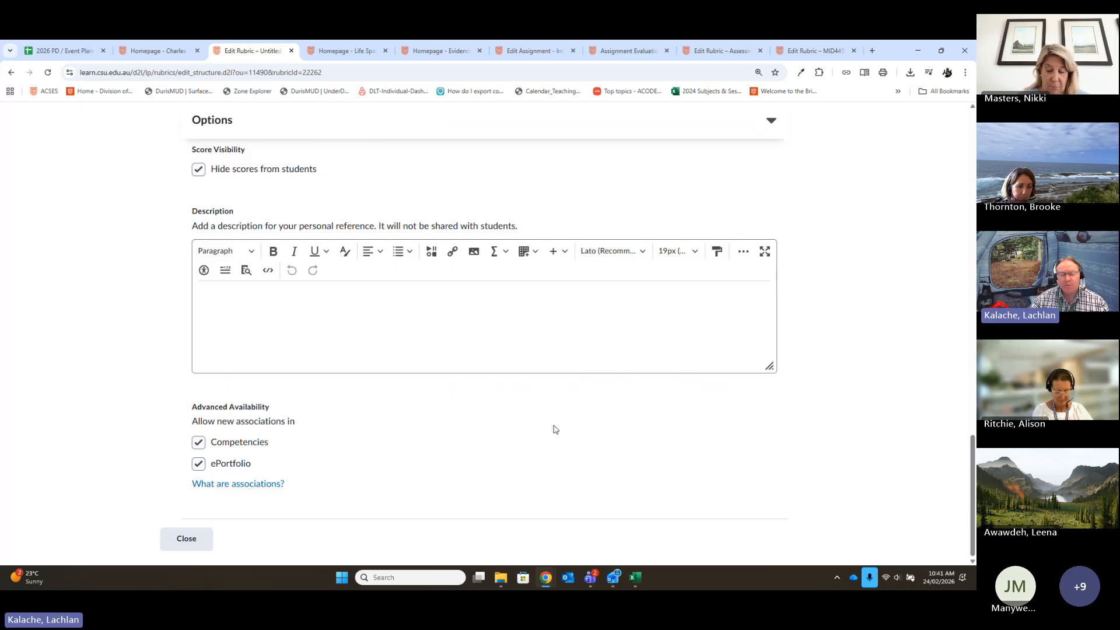
- Enter the sample text "text in here" as initial feedback for Criterion 1's HD level
scroll(473, 425, "up", 5)
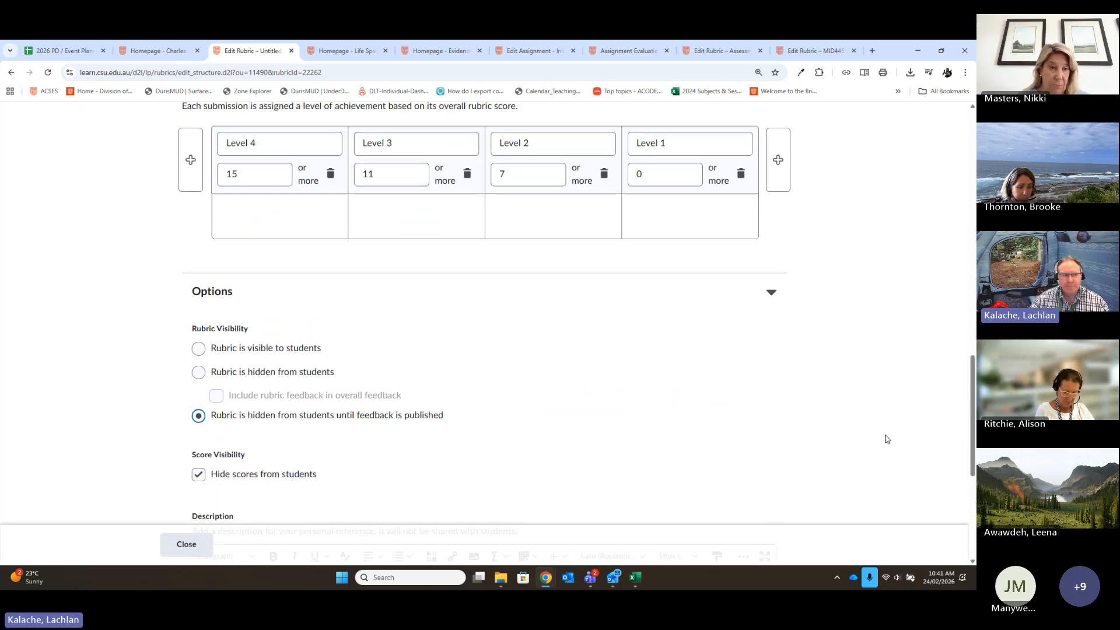
scroll(909, 367, "up", 10)
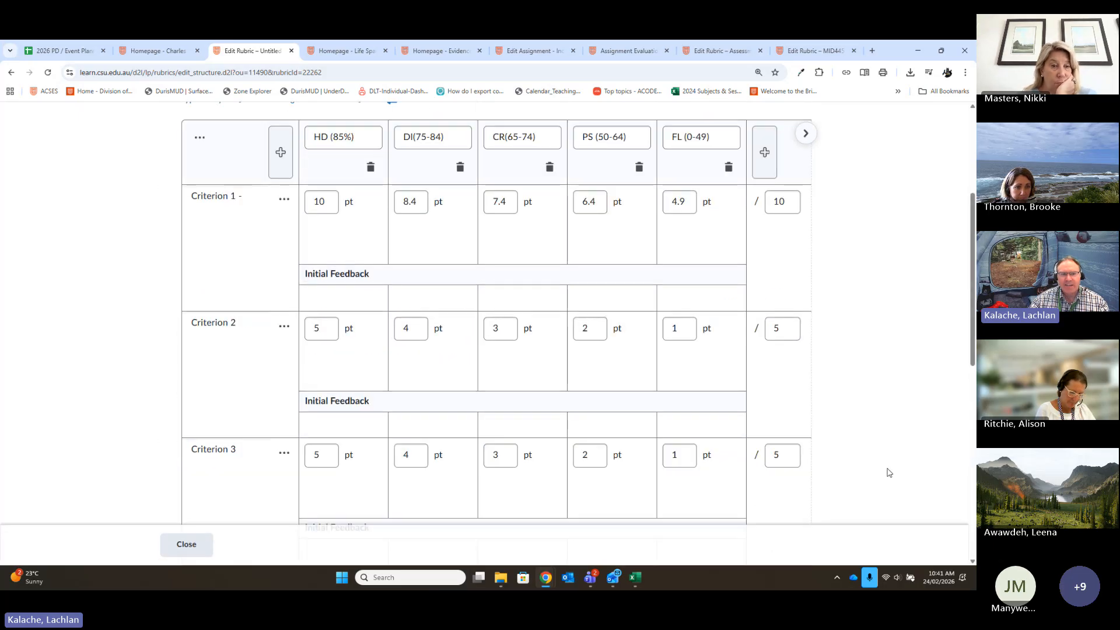
scroll(670, 374, "up", 2)
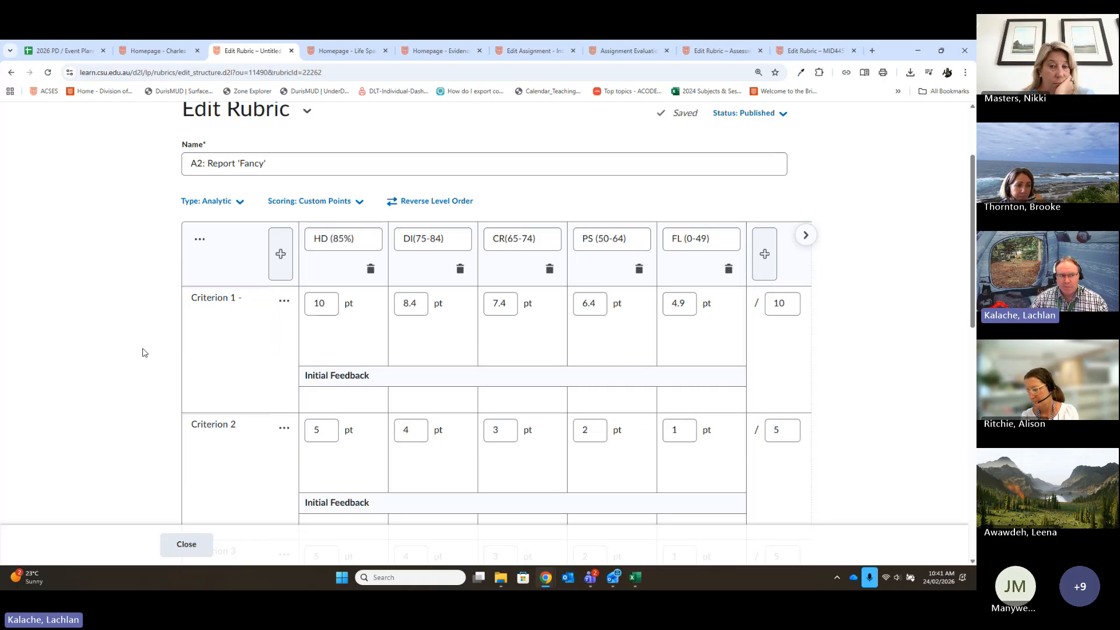
left_click(344, 407)
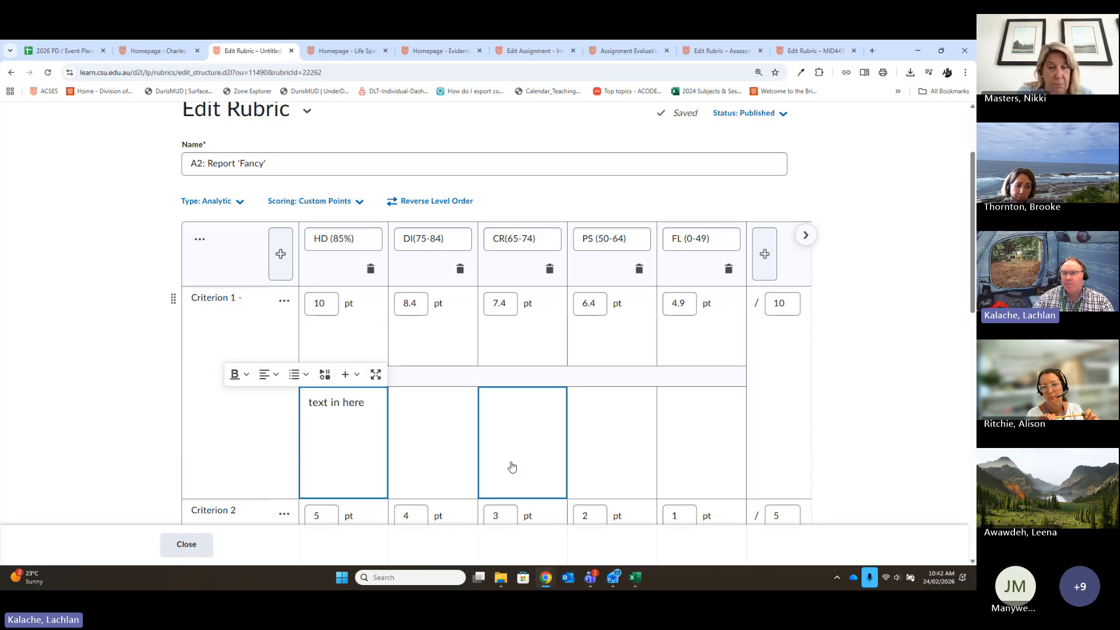
- Replace the initial feedback for Criterion 1's HD level with "Marker Init:"
left_click_drag(375, 402, 290, 407)
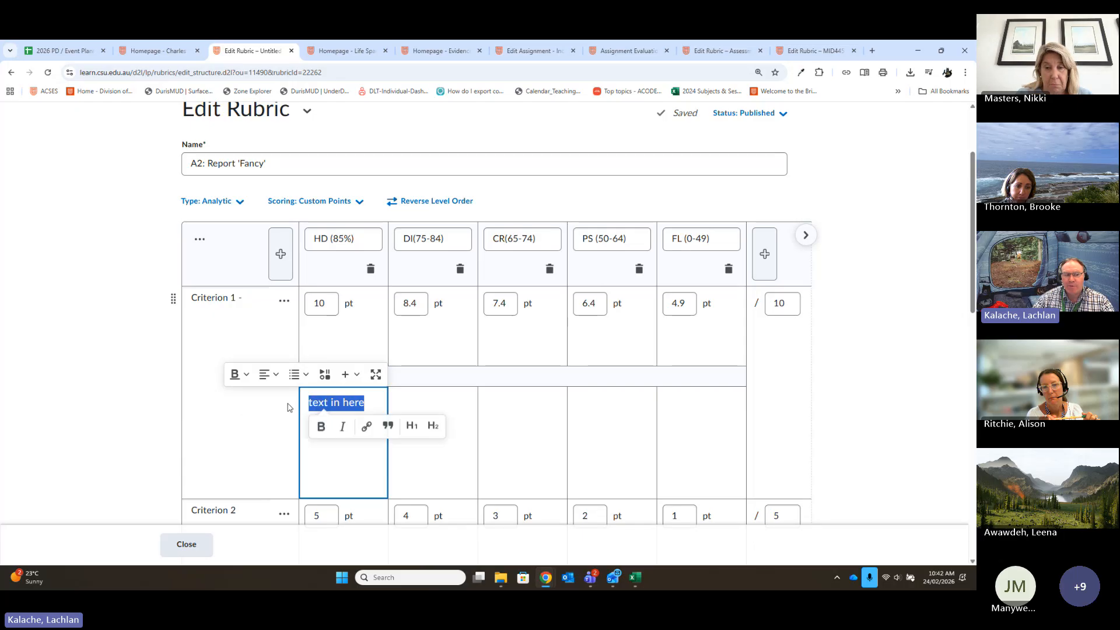
type("Marker In")
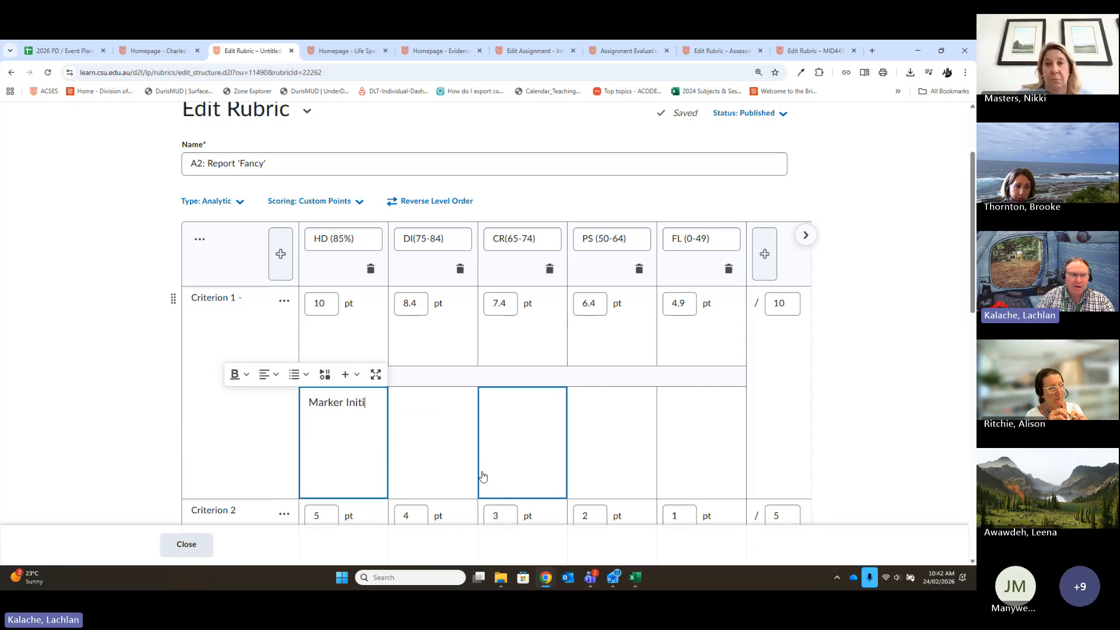
type("iti")
key("BackSpace")
type(":")
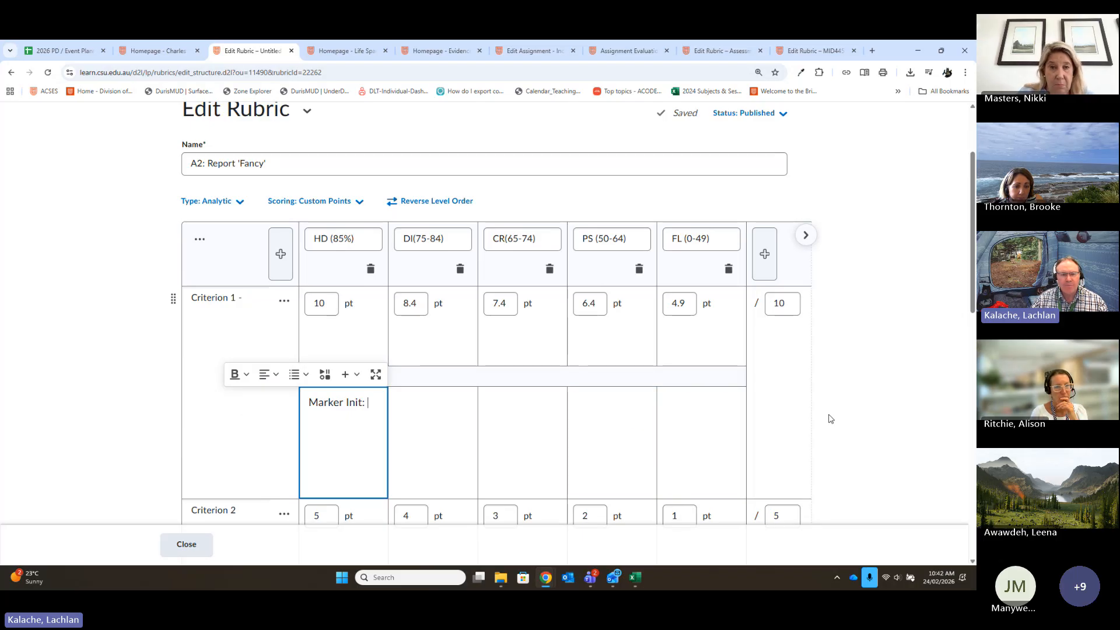
left_click(884, 407)
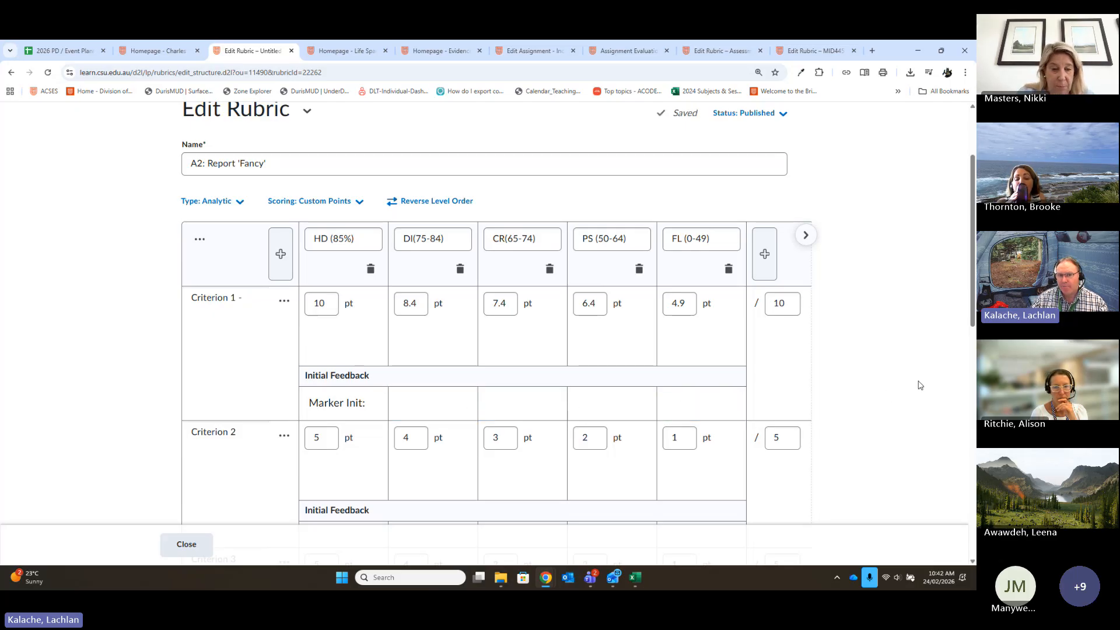
- Add a second criteria group below the rubric's existing criteria
scroll(904, 286, "down", 5)
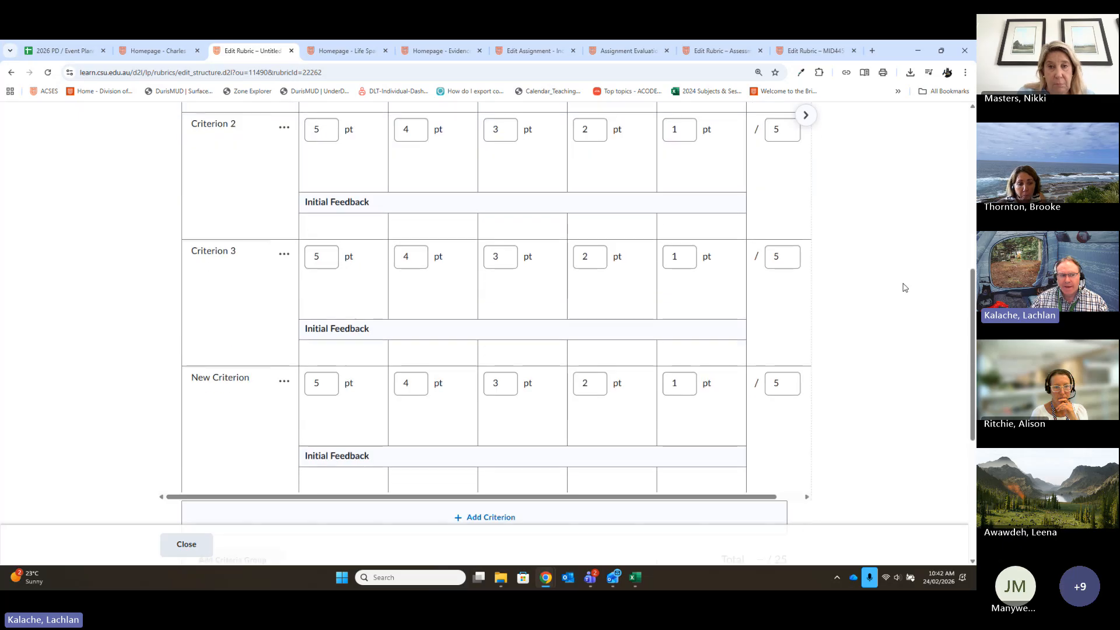
scroll(904, 287, "down", 3)
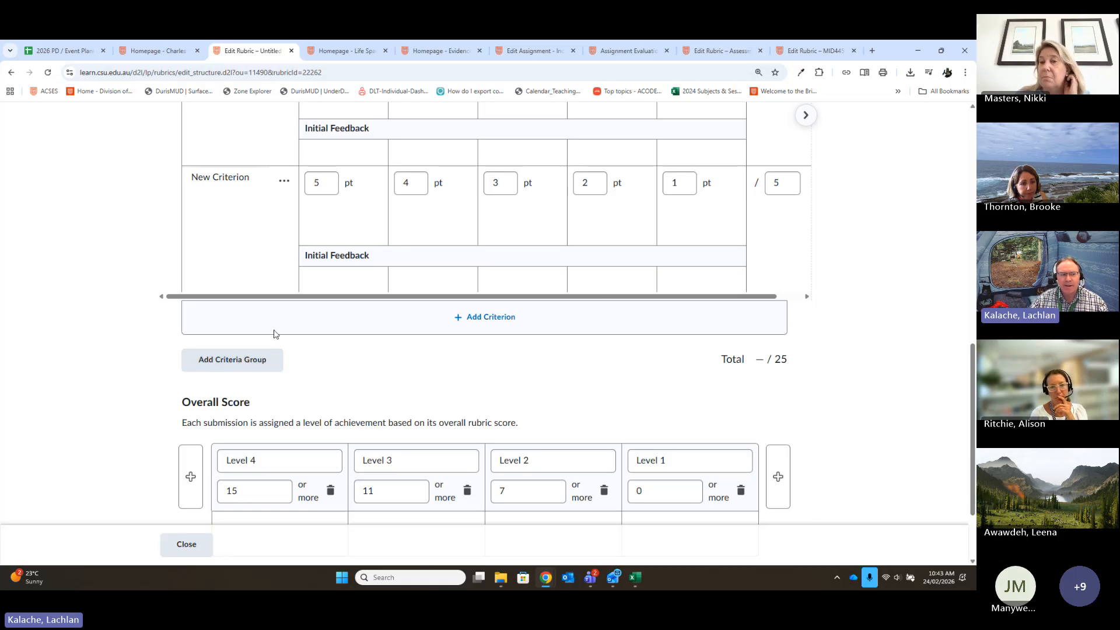
left_click(229, 370)
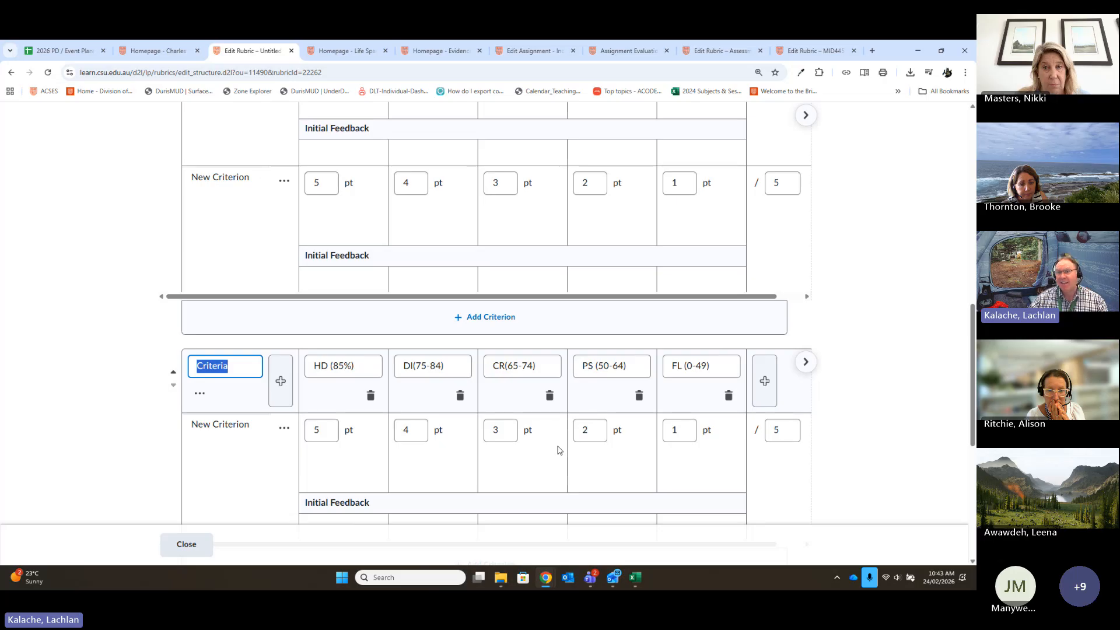
- Delete the CR(65-74), PS (50-64) and FL (0-49) levels from the new criteria group
left_click(549, 396)
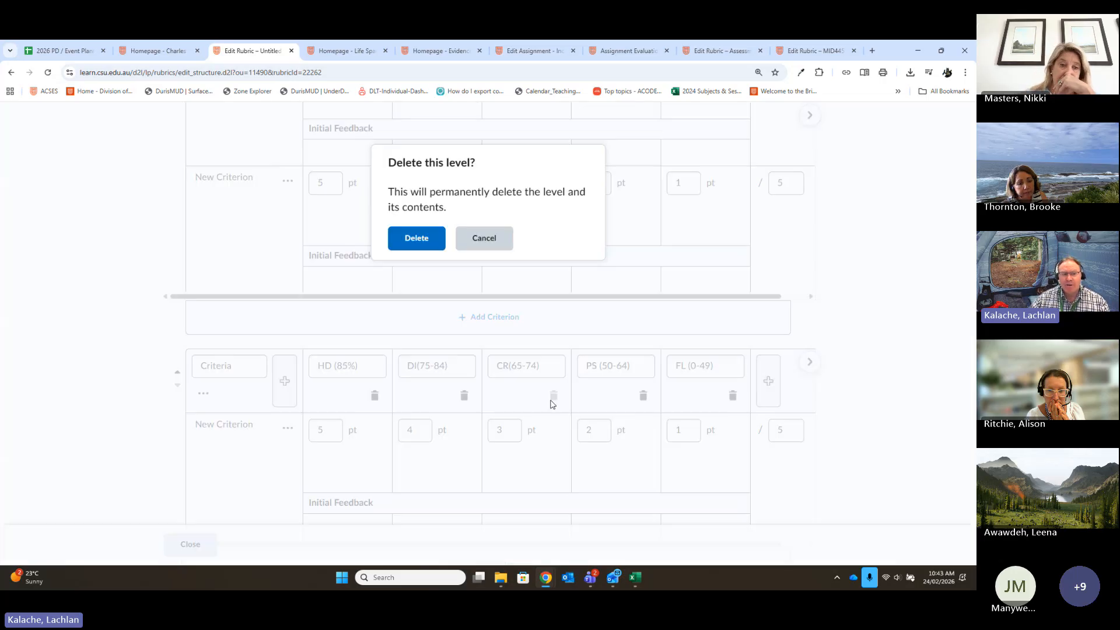
left_click(412, 237)
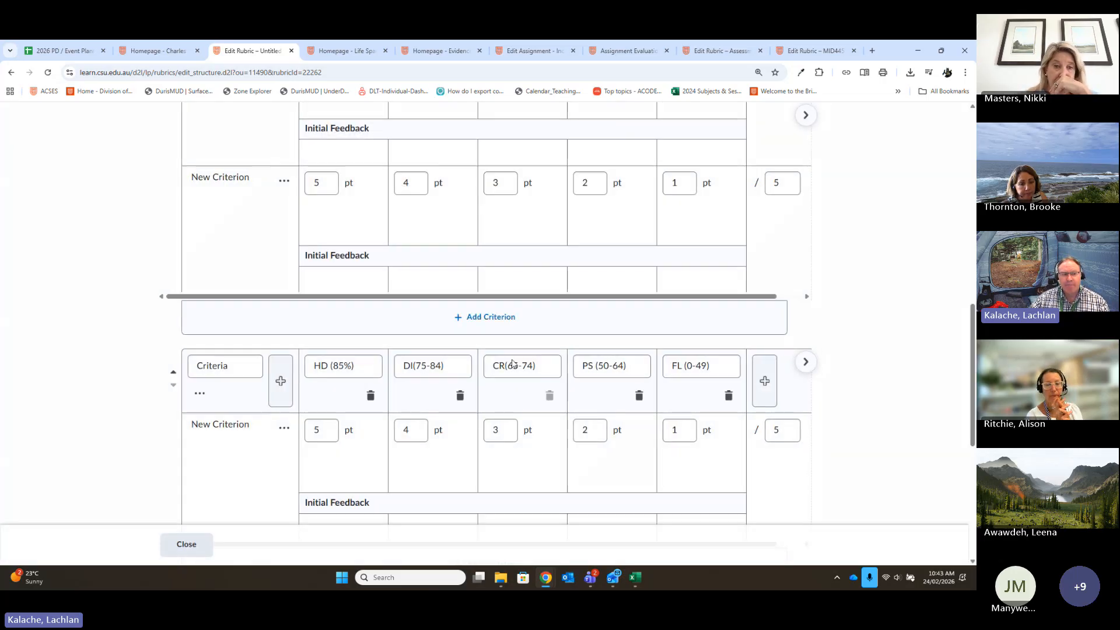
left_click(596, 395)
left_click(415, 238)
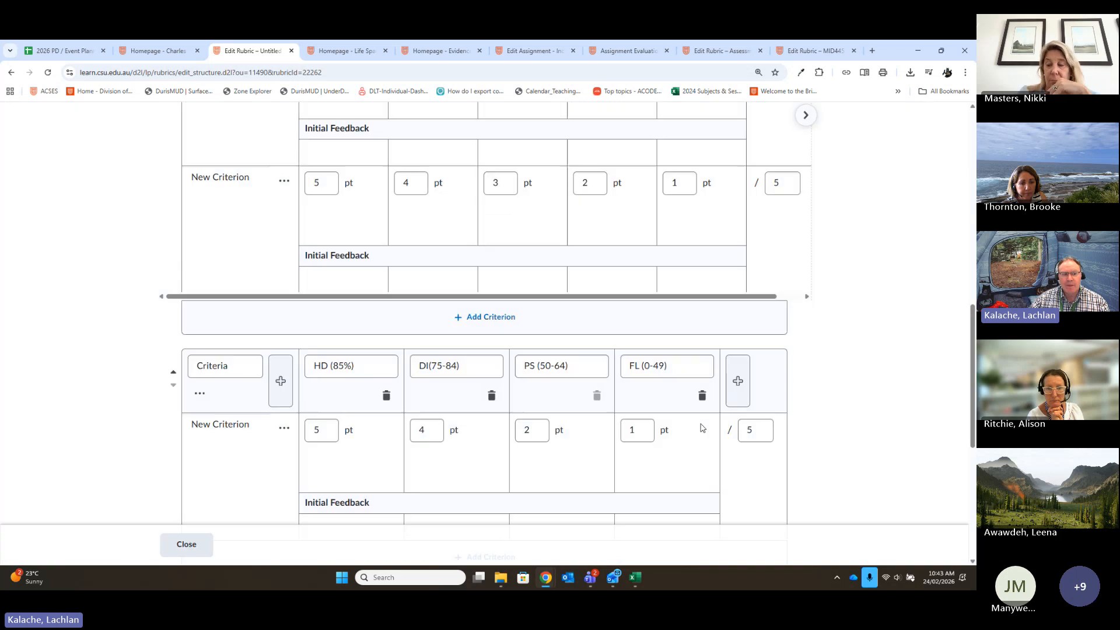
left_click(702, 395)
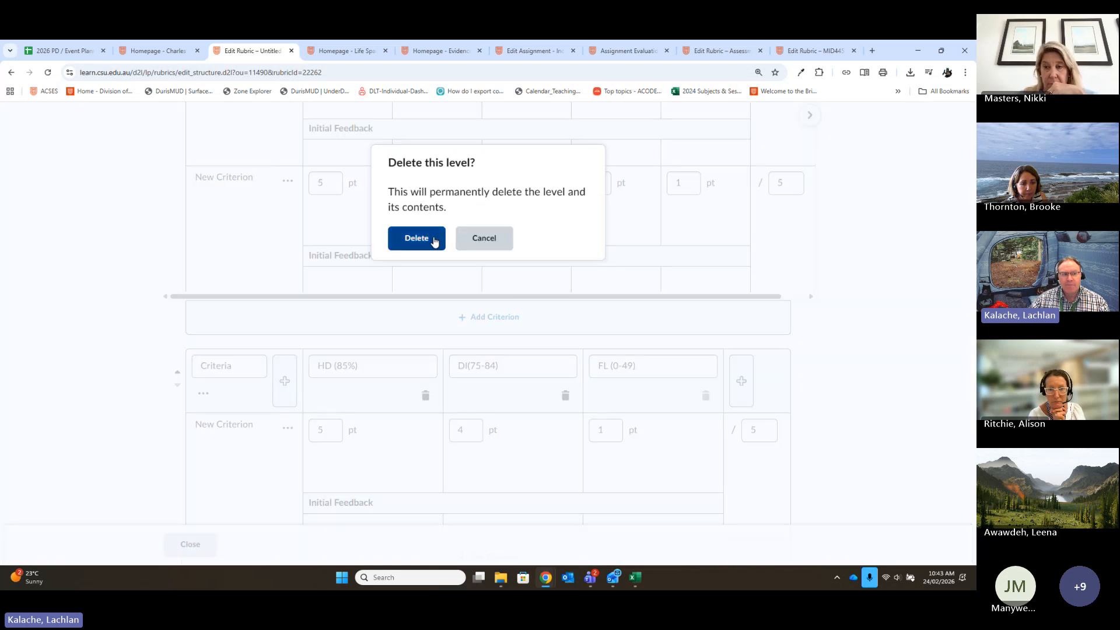
left_click(431, 238)
- Rename the new criteria group's two remaining levels as "Red" and "Blue"
left_click_drag(400, 369, 254, 361)
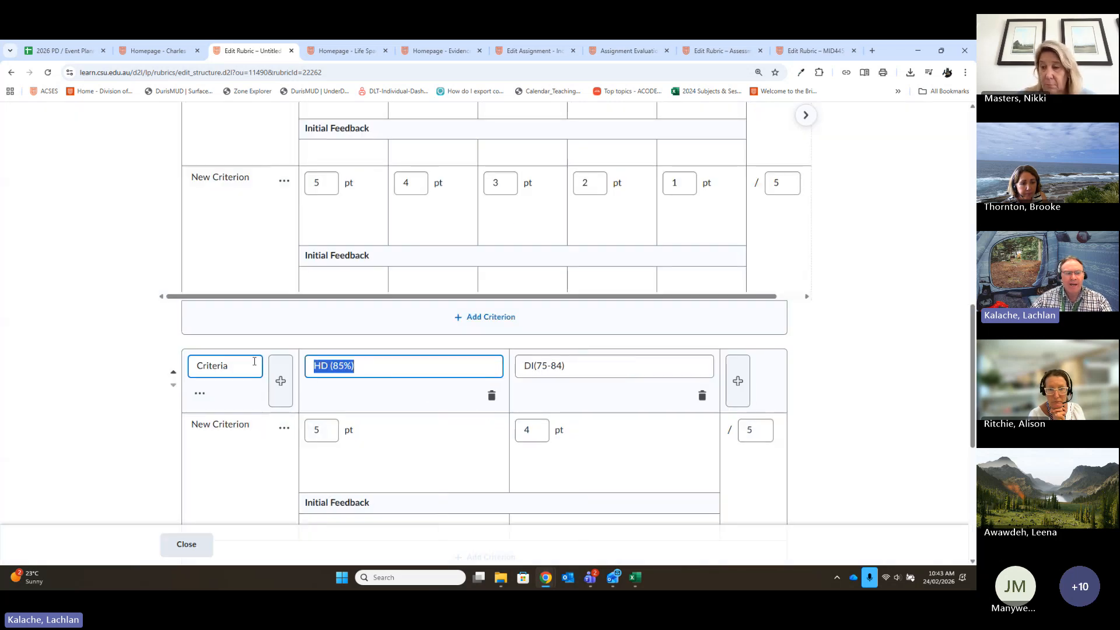
type("Red")
left_click(535, 368)
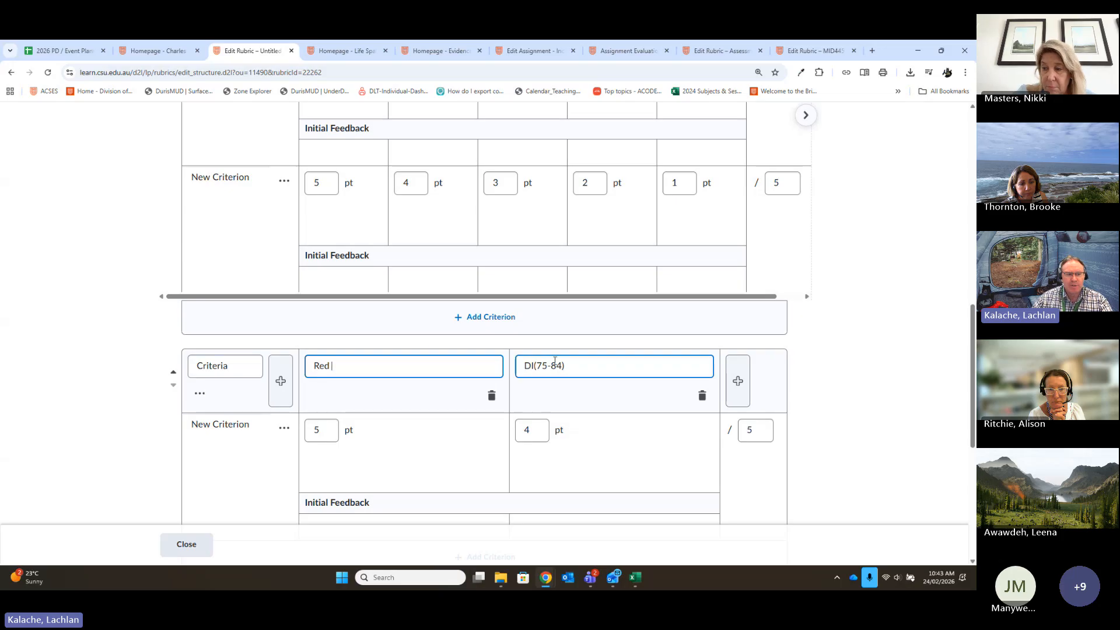
triple_click(534, 368)
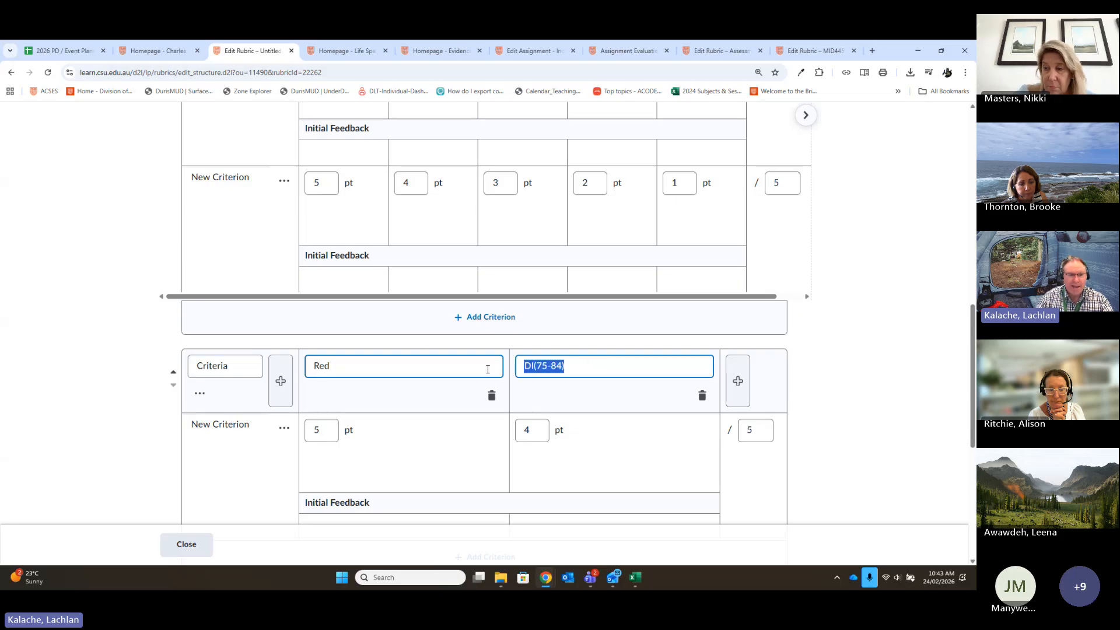
type("Blue")
left_click(669, 466)
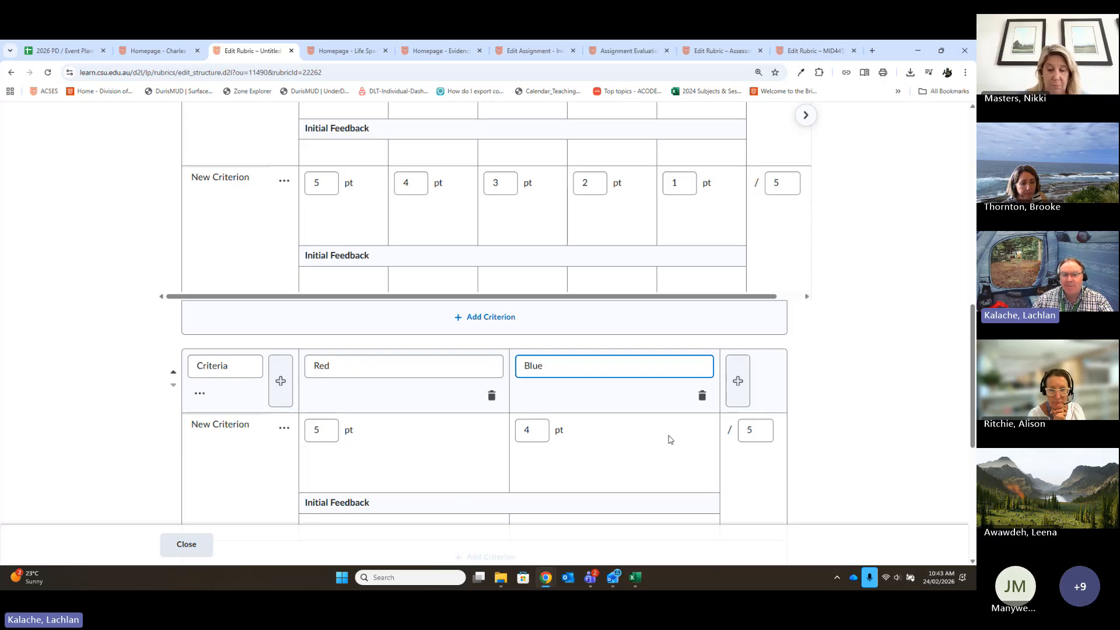
- Set the out-of score of the criterion in the Red and Blue criteria group to 0 points
double_click(771, 431)
type("0")
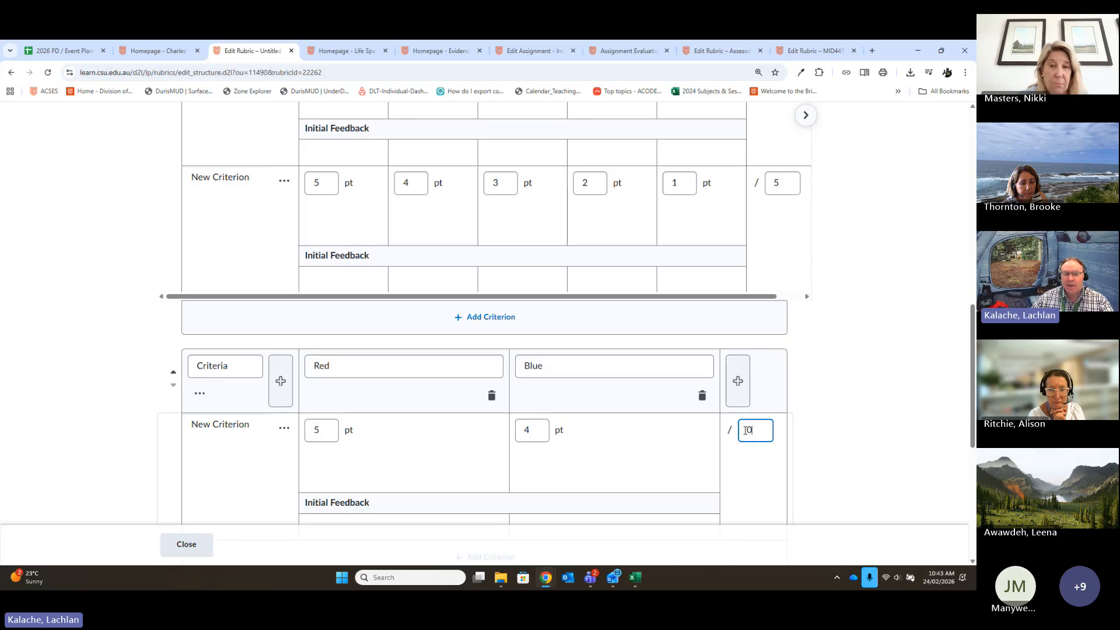
left_click(849, 478)
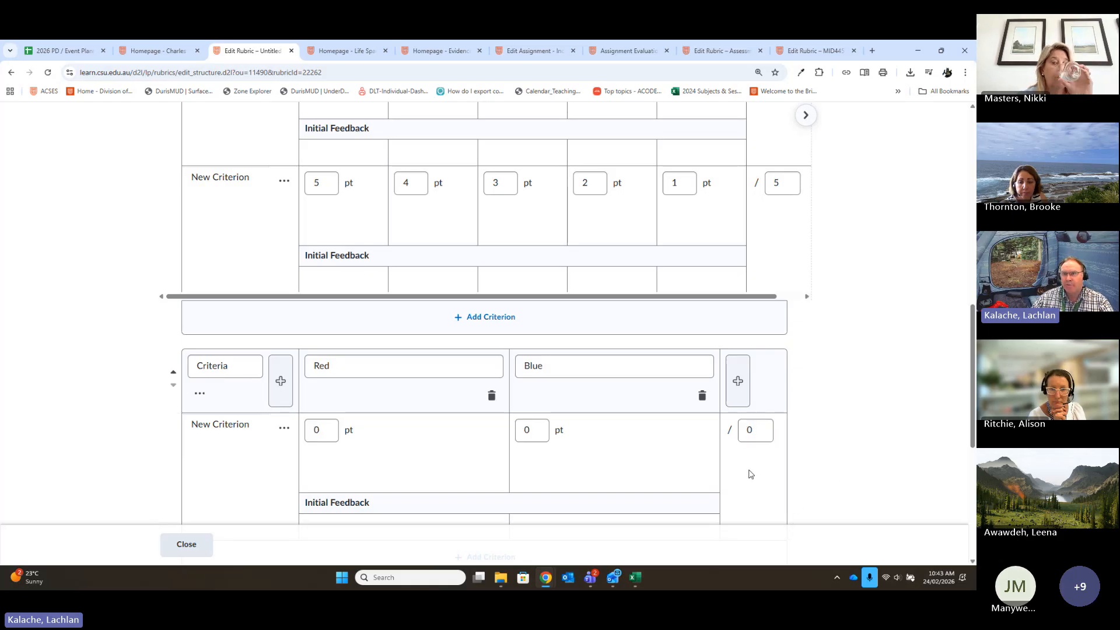
- Add a third criteria group below the Red and Blue group
scroll(812, 454, "down", 1)
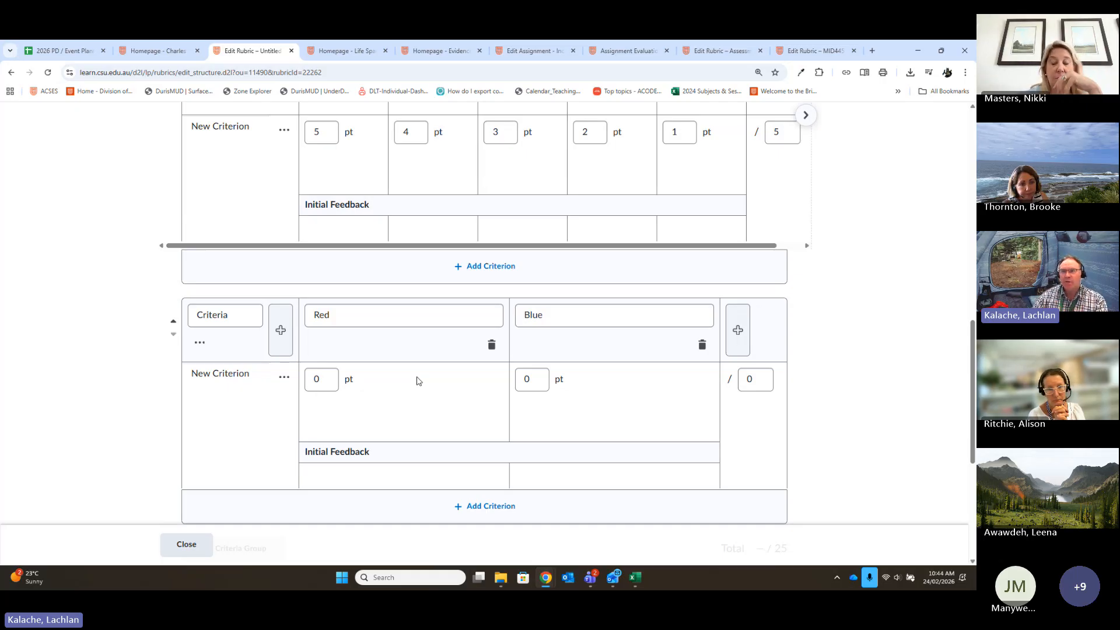
scroll(394, 345, "down", 2)
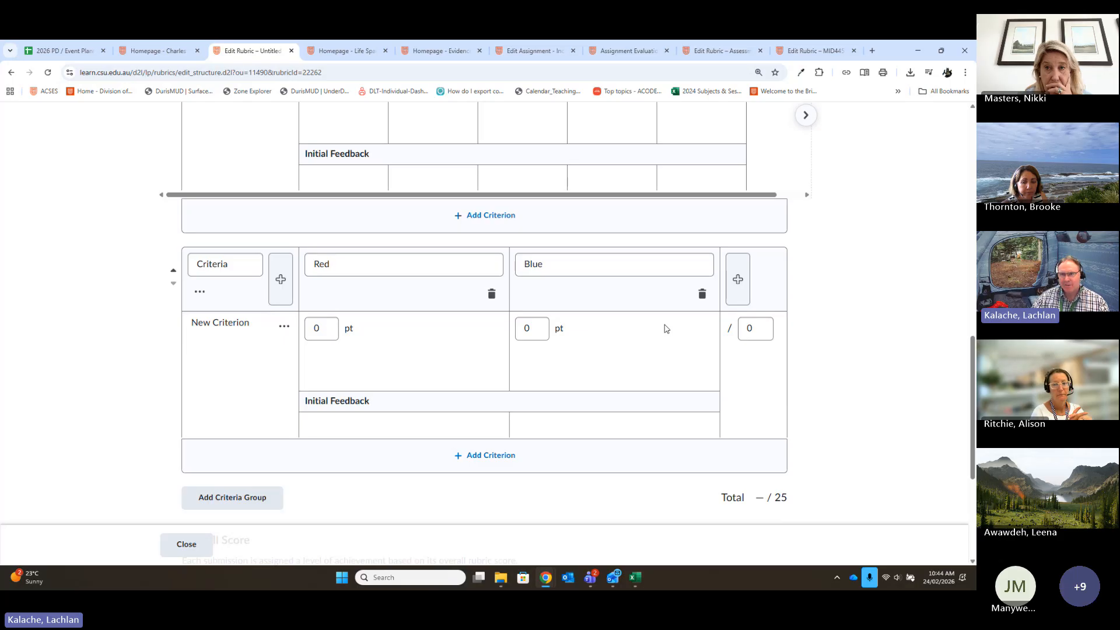
scroll(670, 417, "down", 2)
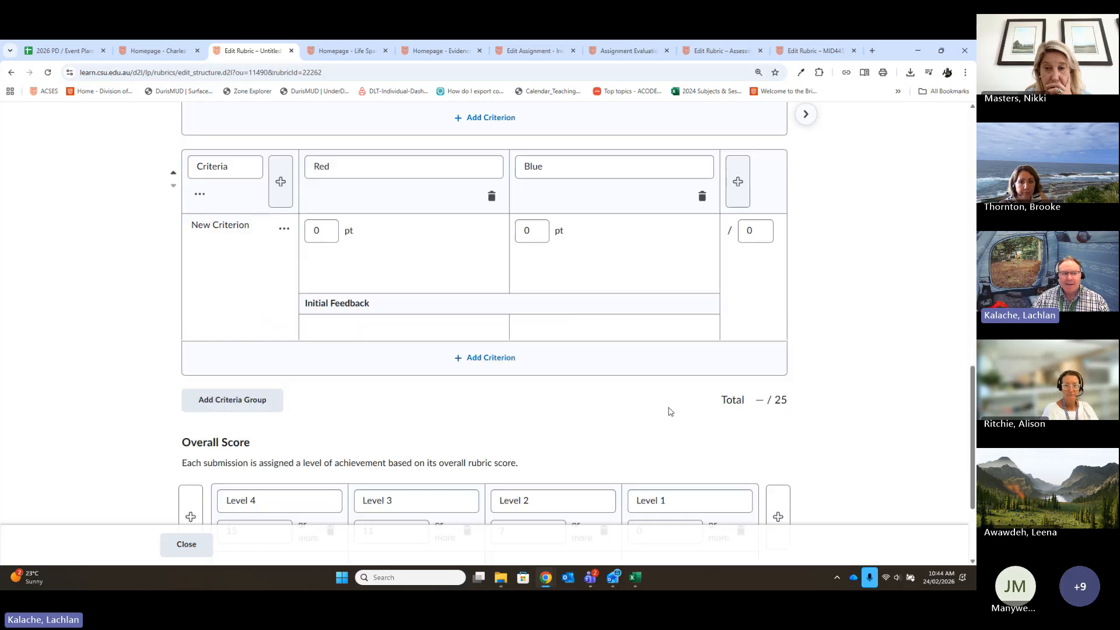
left_click(249, 404)
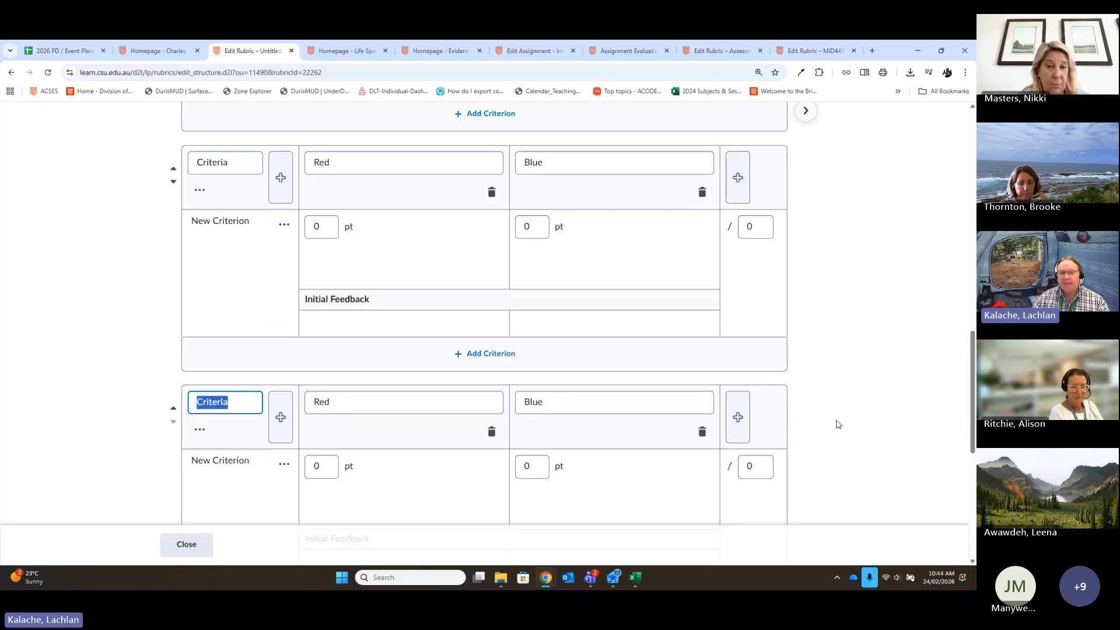
- Review the first criteria group's scoring method, grade levels and the level points of its criteria
scroll(838, 425, "up", 4)
scroll(838, 425, "up", 2)
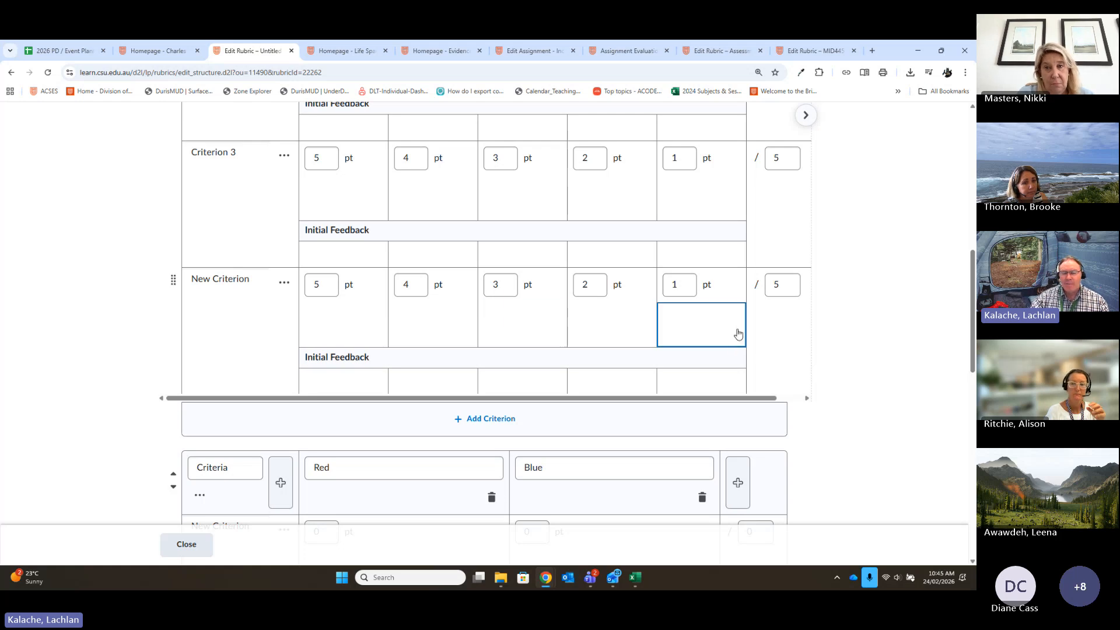
scroll(642, 333, "up", 1)
scroll(640, 330, "up", 8)
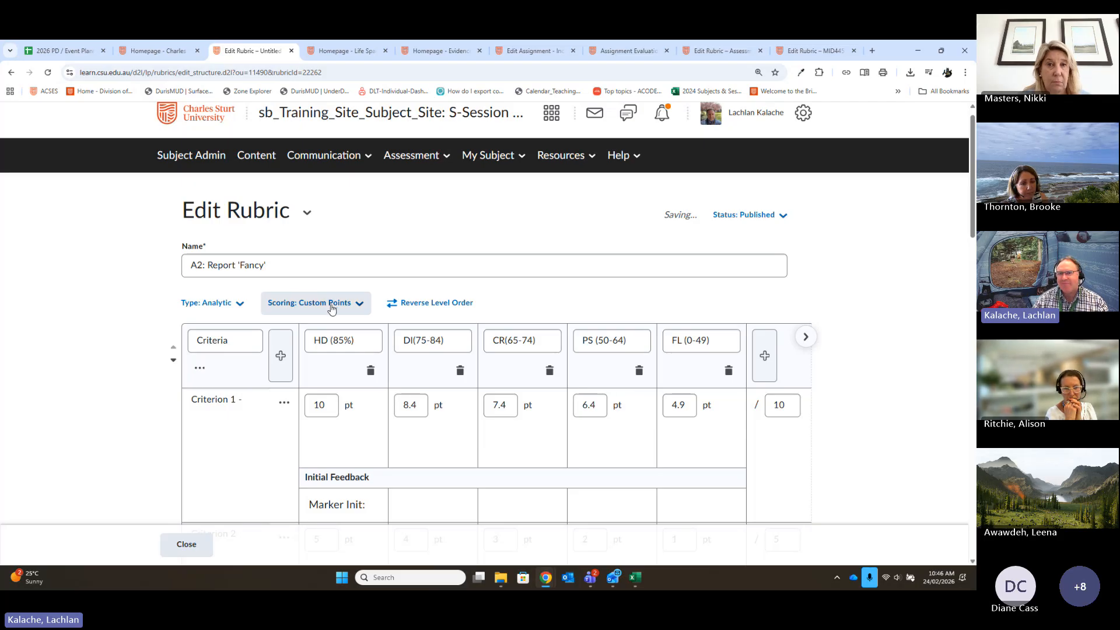
scroll(507, 384, "down", 3)
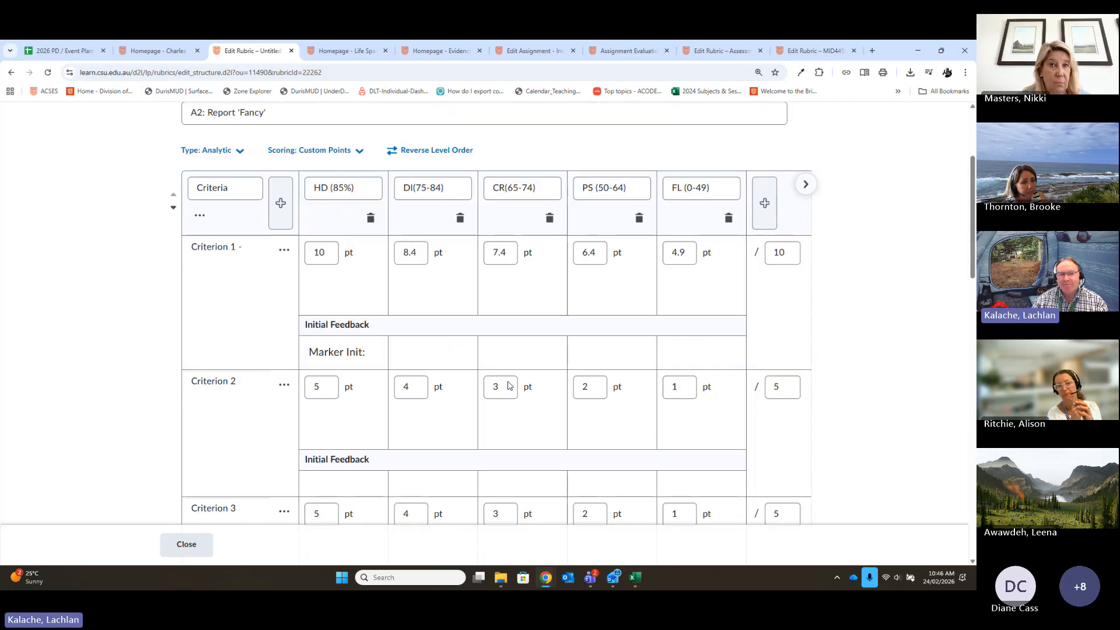
left_click(536, 358)
left_click(507, 387)
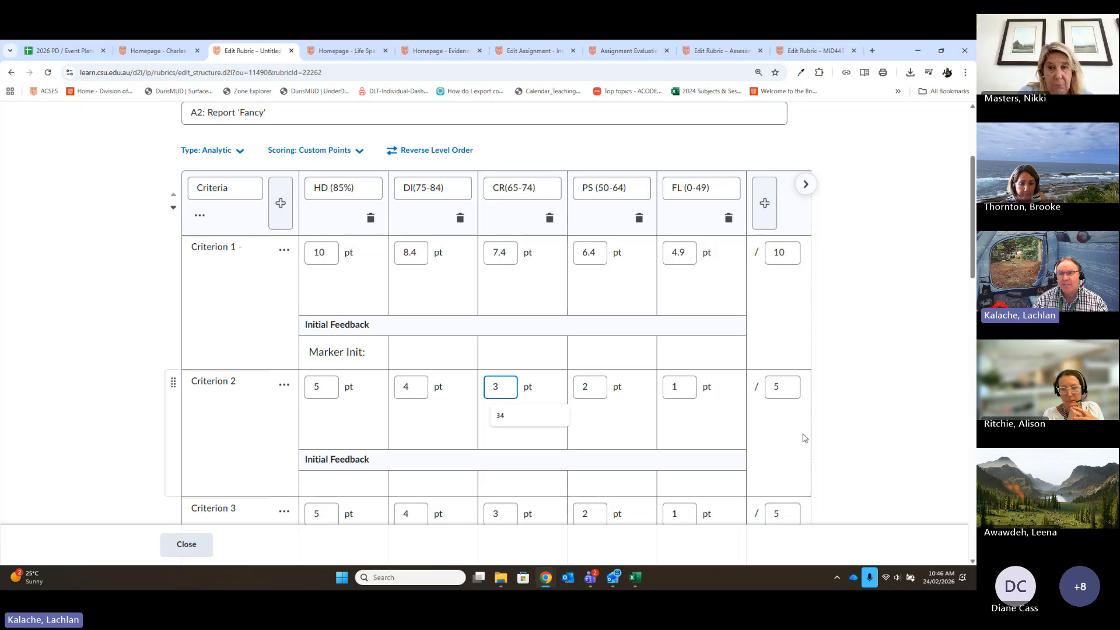
scroll(816, 435, "up", 2)
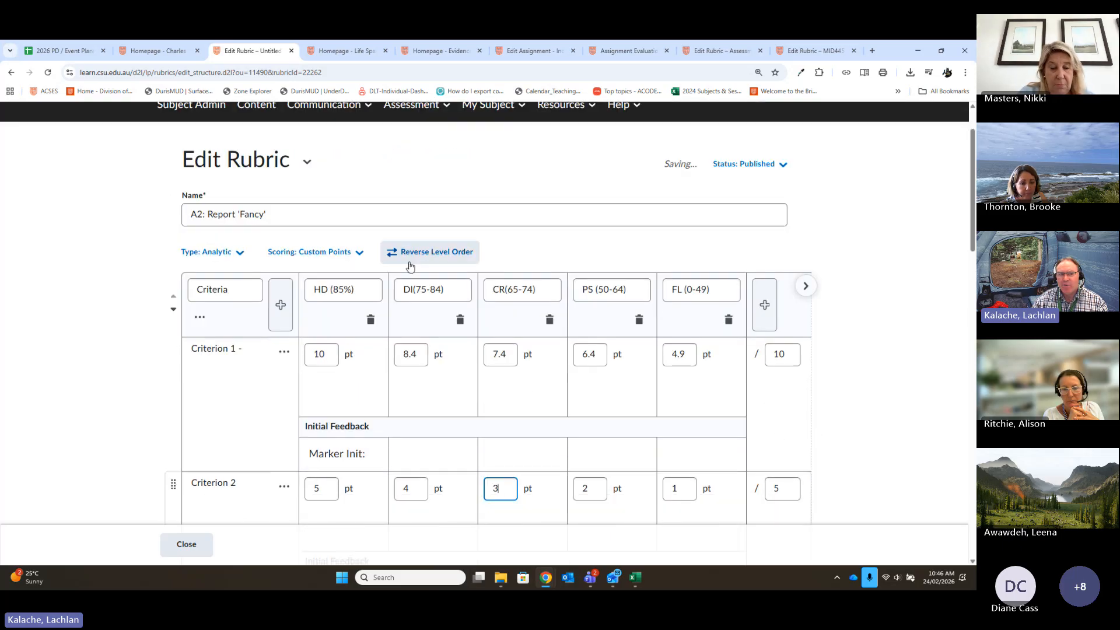
- Examine the Red and Blue group's level names and points alongside the criteria of the first group
scroll(900, 364, "down", 3)
scroll(900, 363, "down", 10)
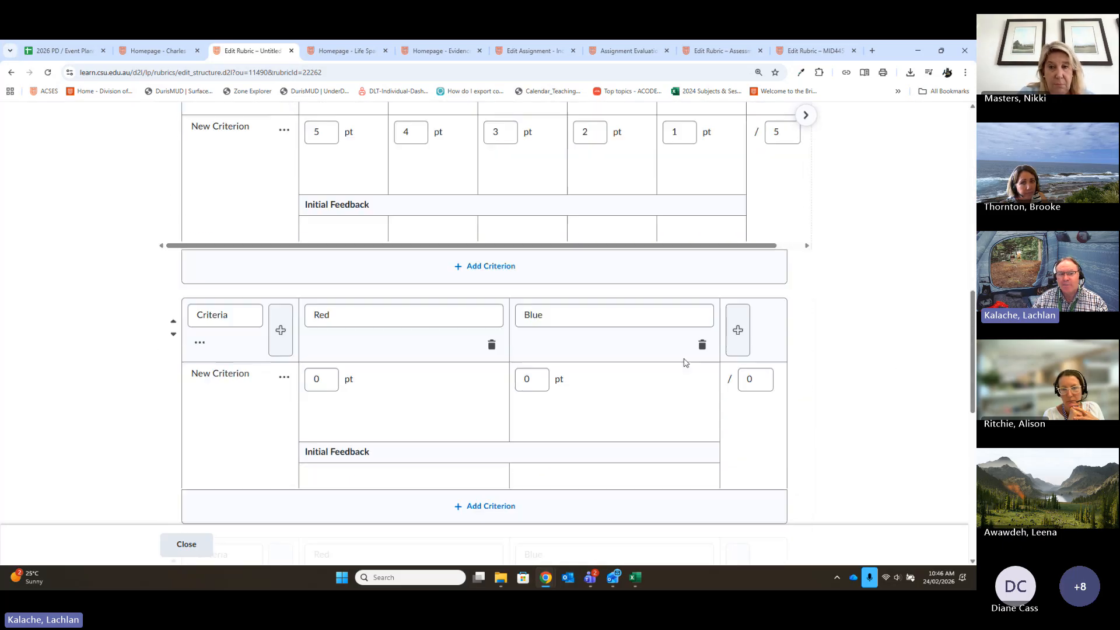
left_click(445, 313)
left_click(604, 325)
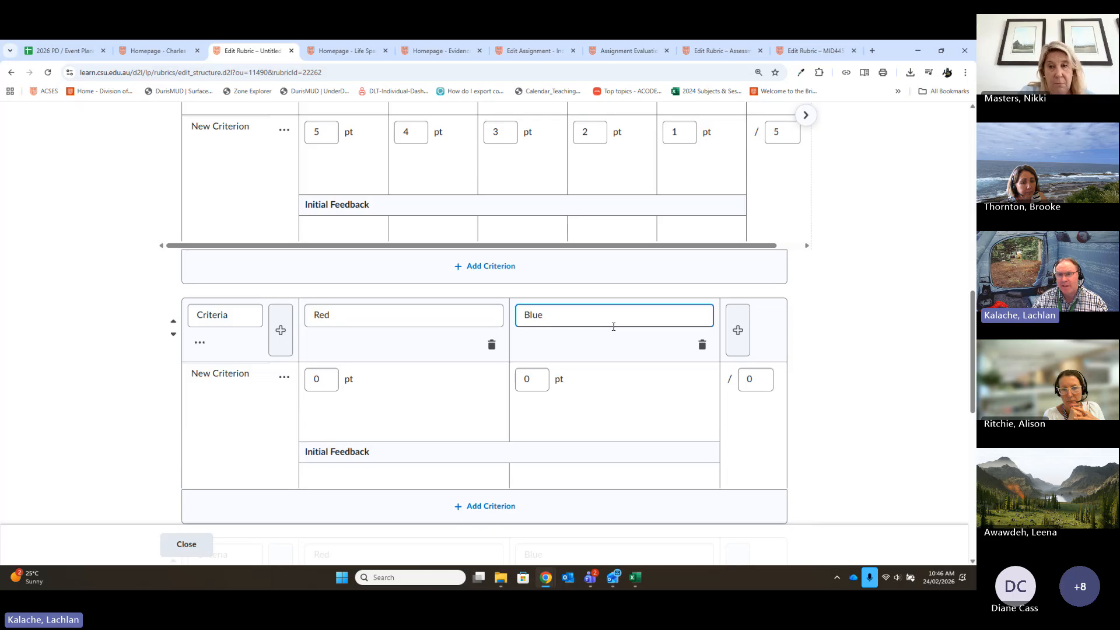
left_click(317, 380)
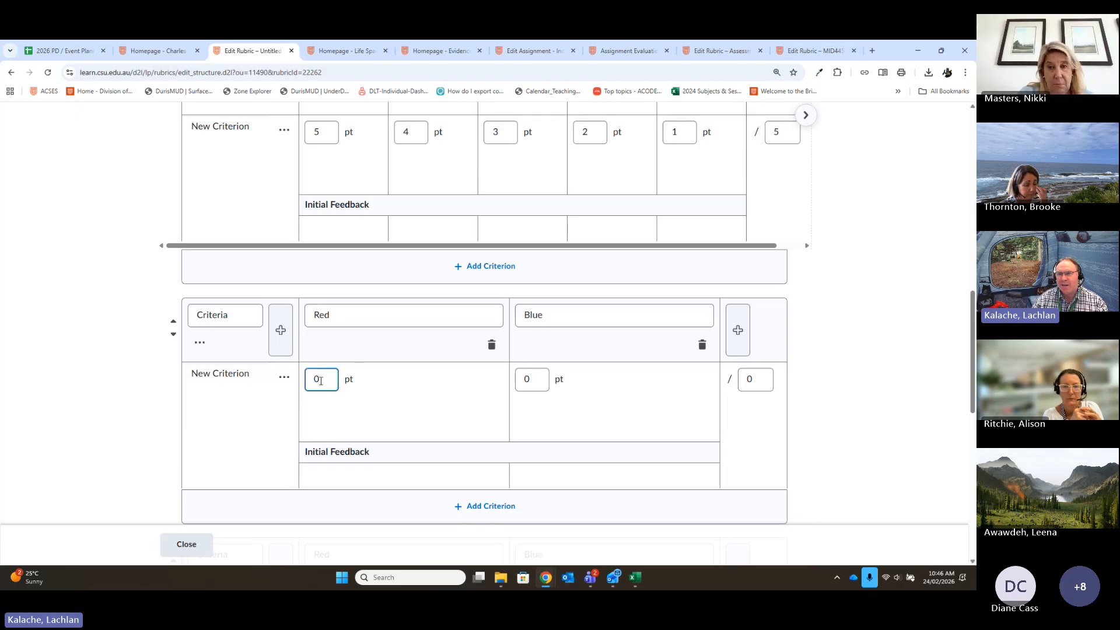
left_click(525, 406)
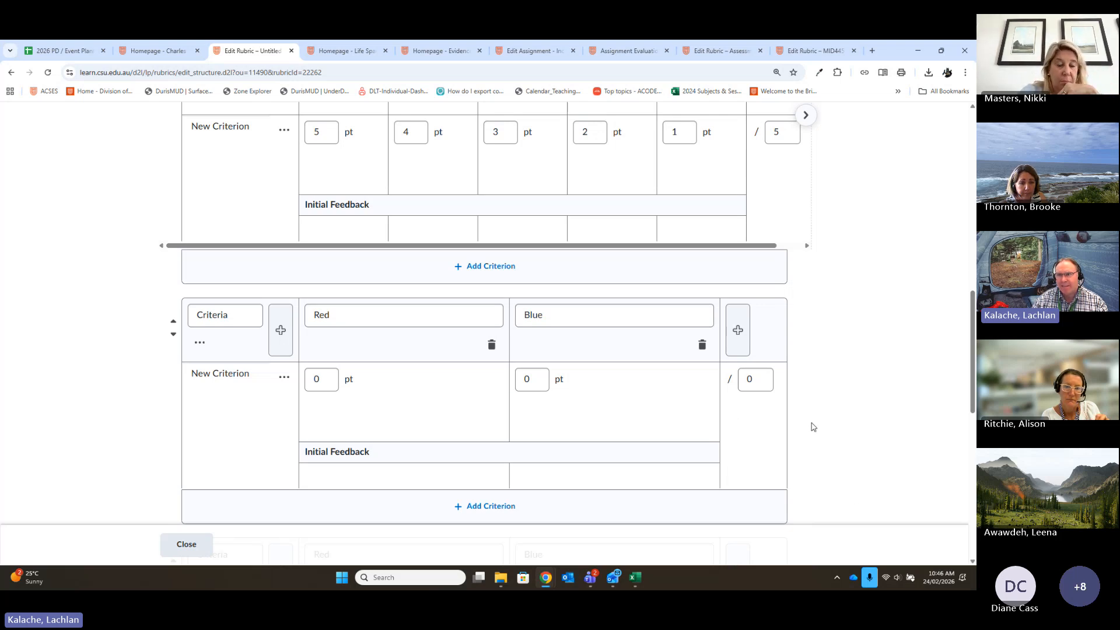
scroll(810, 425, "up", 2)
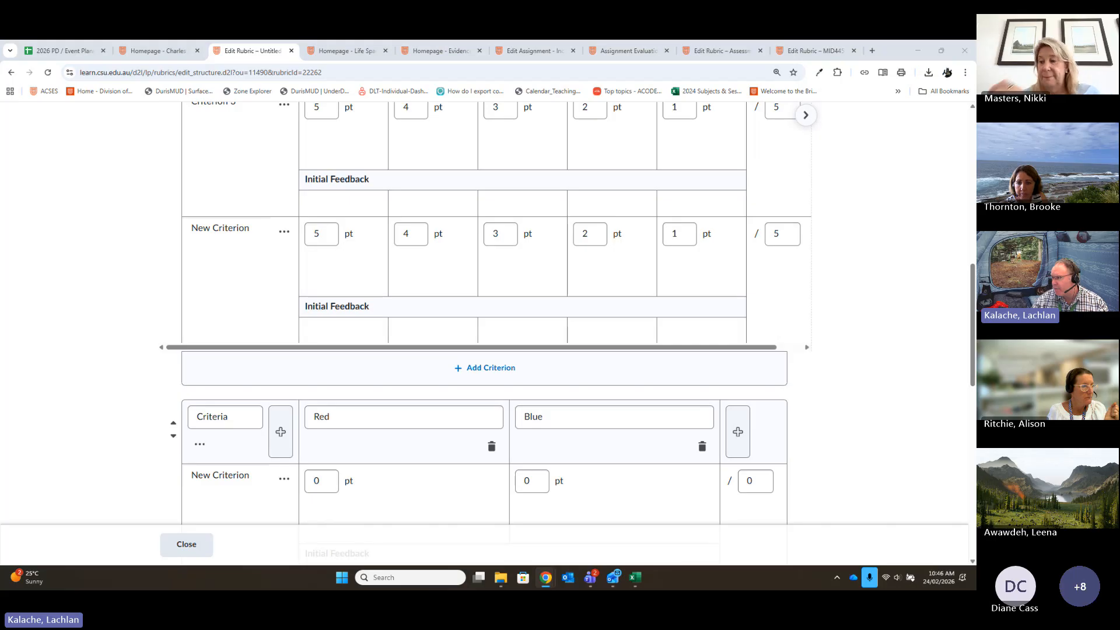
scroll(345, 157, "up", 3)
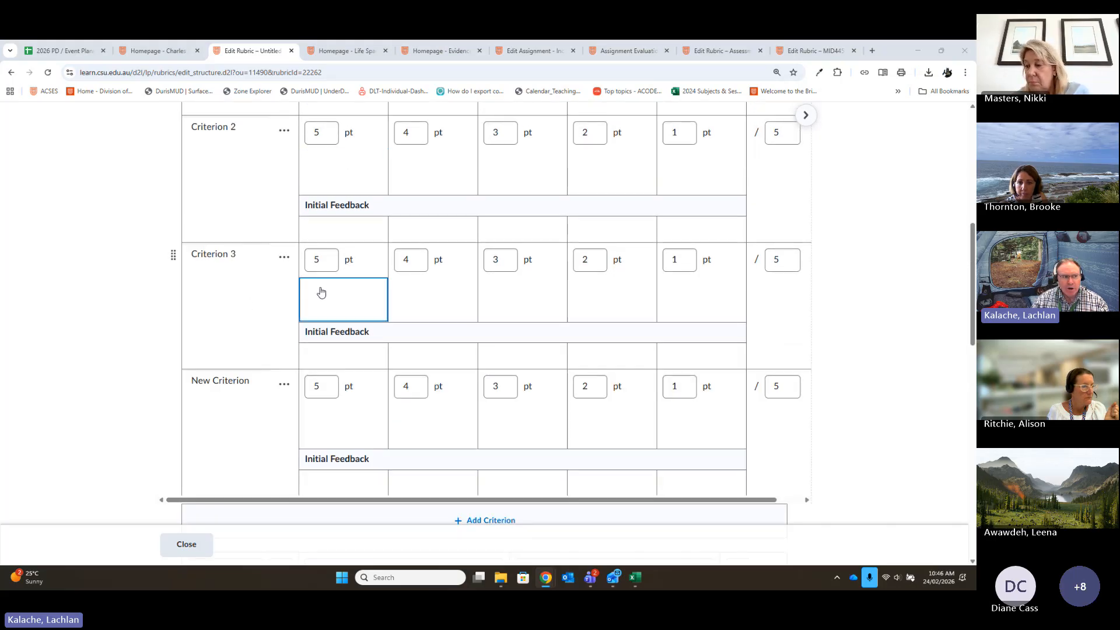
scroll(769, 344, "down", 4)
scroll(867, 321, "down", 5)
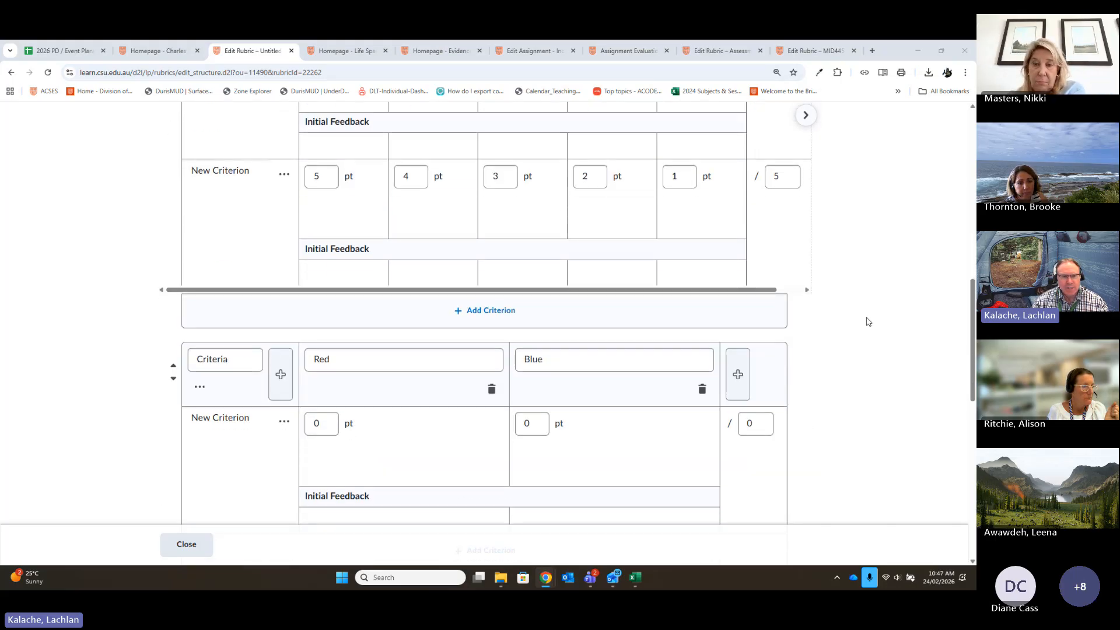
- Add an overall score level ahead of Level 4 and name it "HD"
scroll(867, 321, "down", 4)
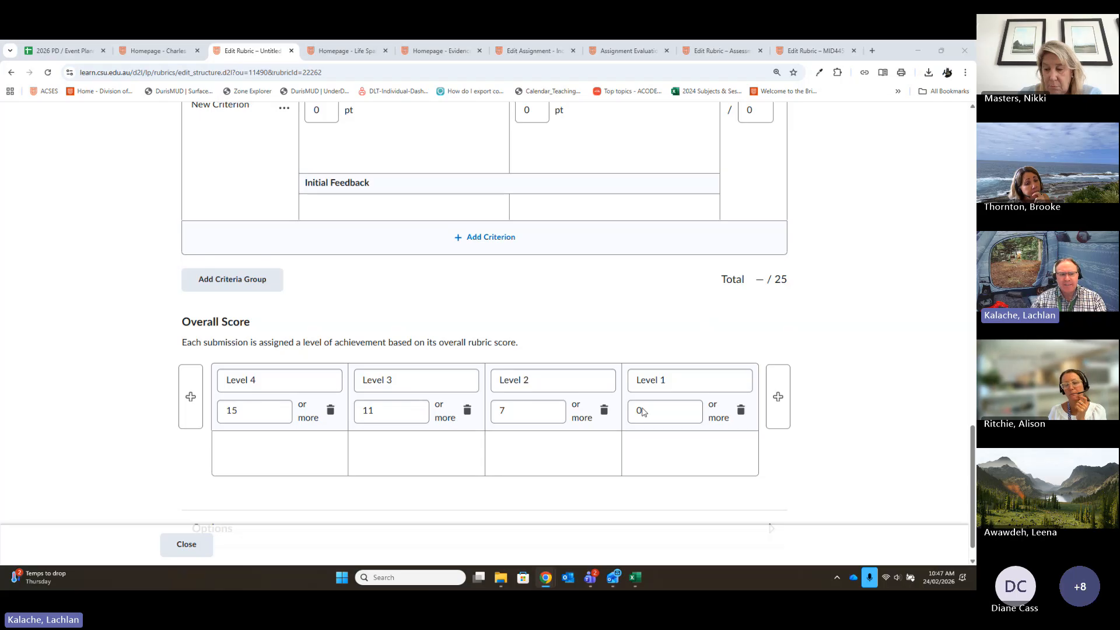
left_click(188, 400)
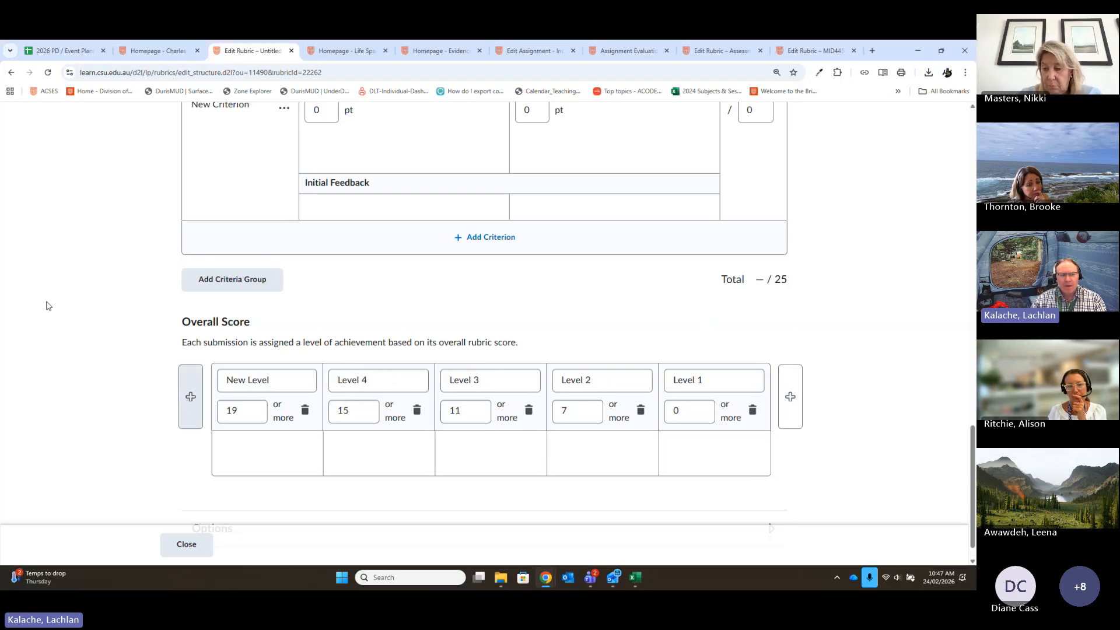
type("HD")
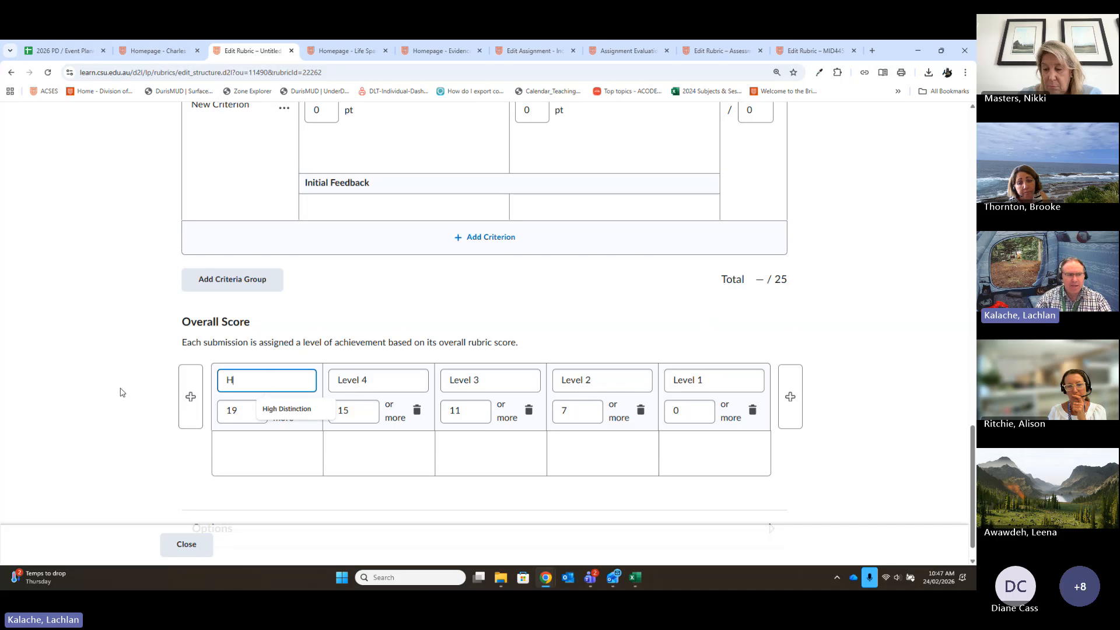
- Rename overall score Levels 4, 3, 2 and 1 as "DI", "CR", "PS" and "FL"
left_click(388, 378)
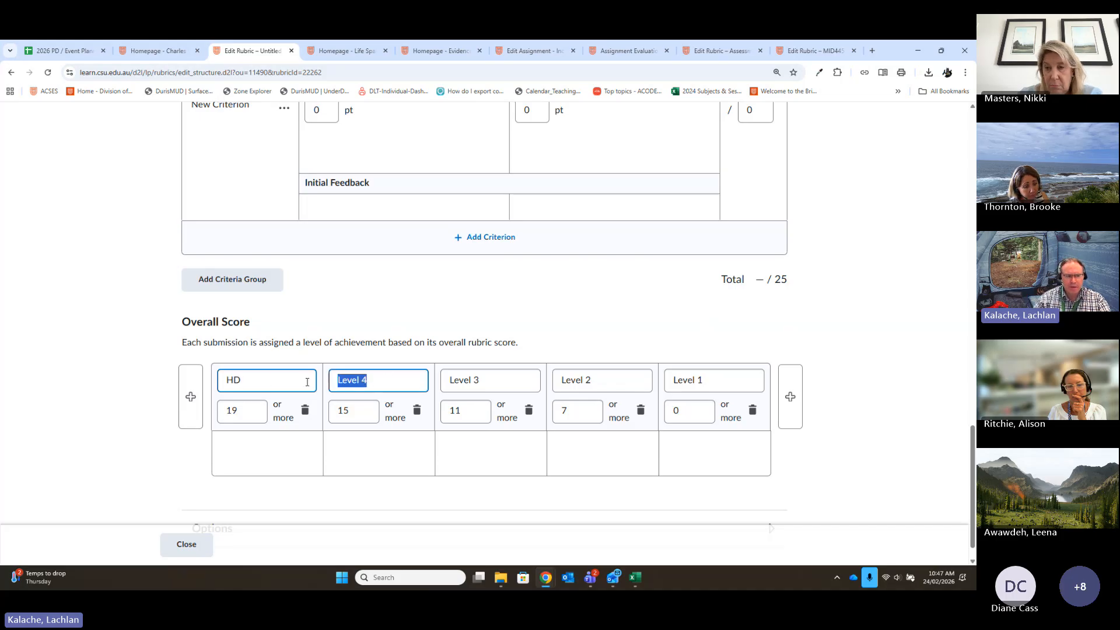
type("Di")
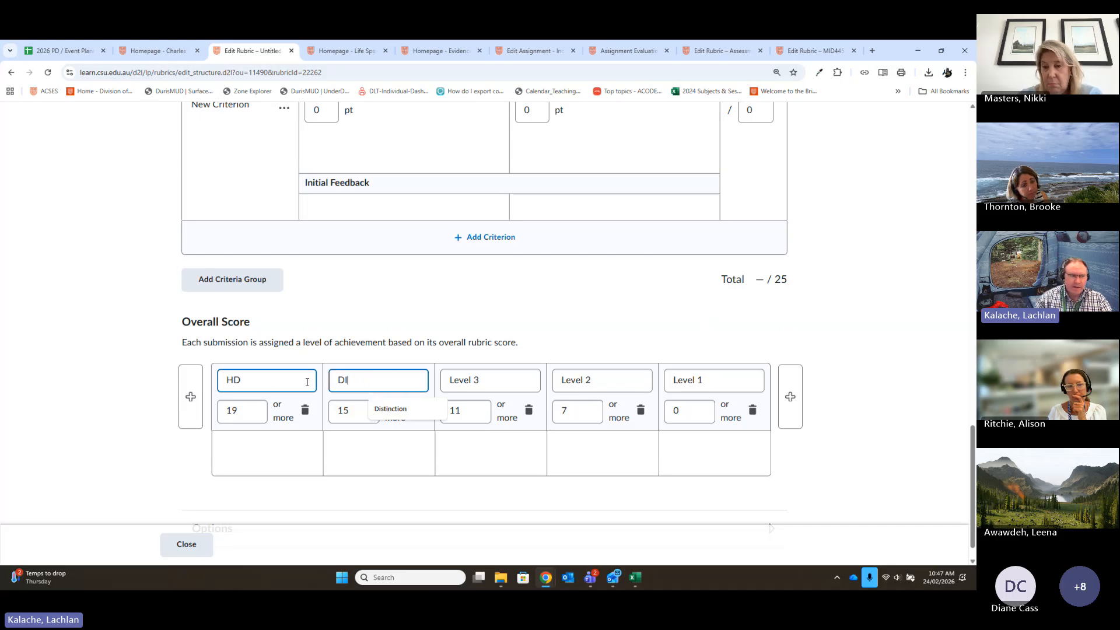
left_click(467, 379)
type("CR")
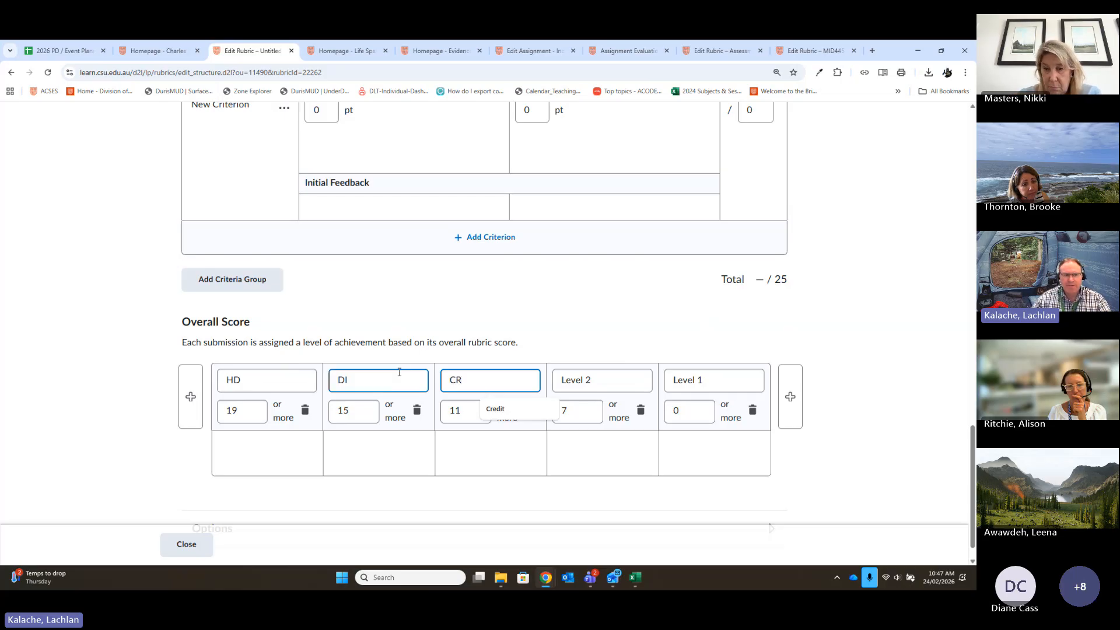
left_click(618, 386)
type("PS")
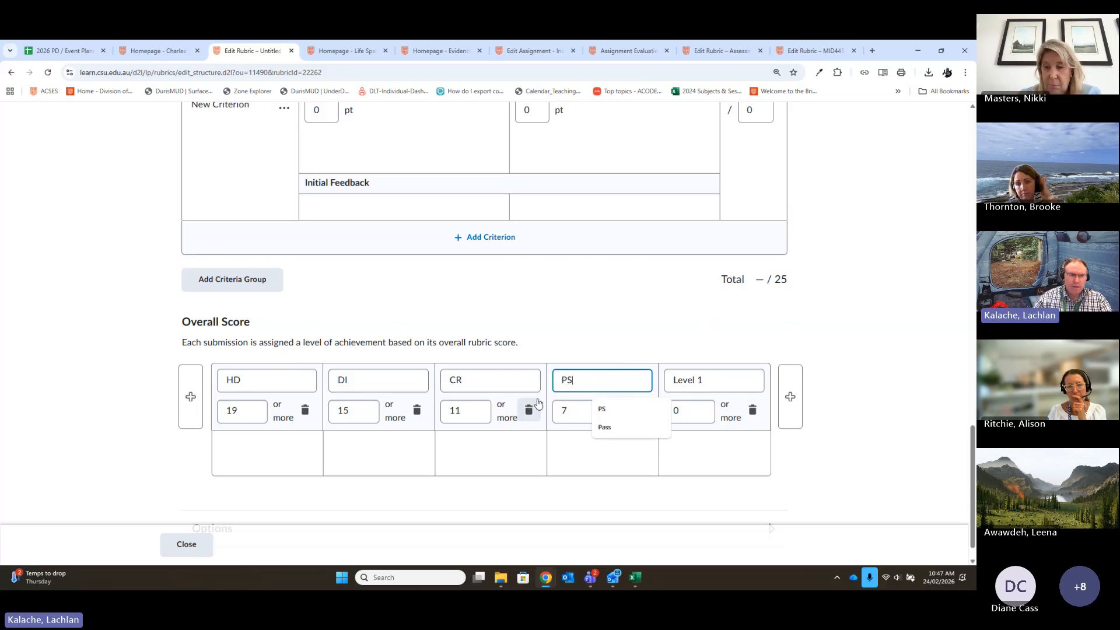
left_click(739, 379)
type("FL")
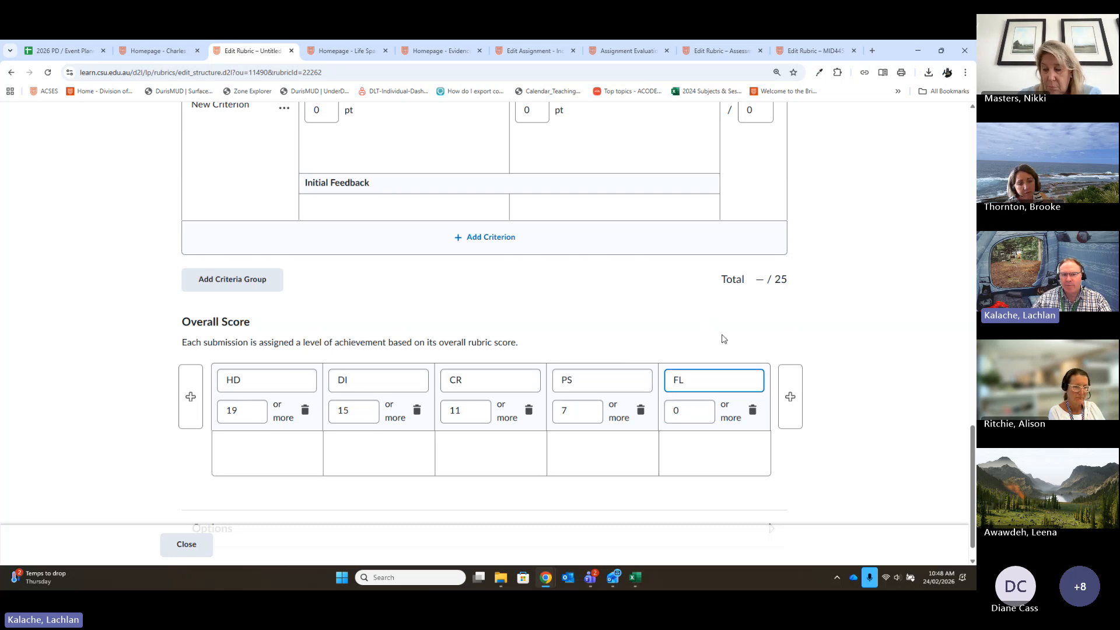
- Set the out-of scores of Criterion 1 and Criterion 2 to 20 points each
left_click_drag(796, 281, 752, 290)
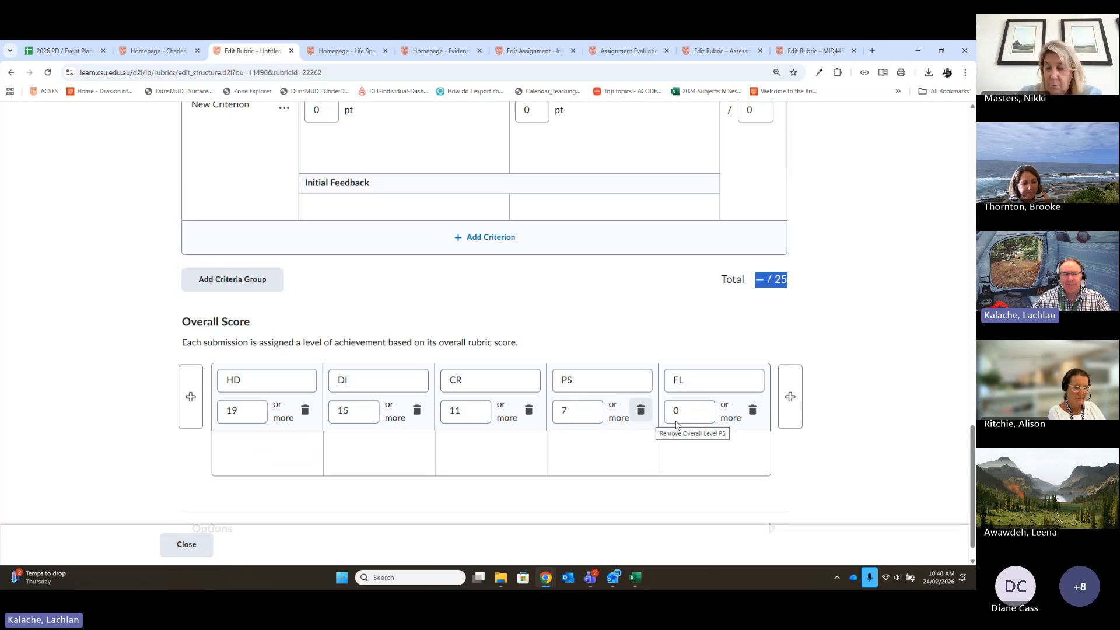
left_click(585, 292)
scroll(698, 325, "up", 6)
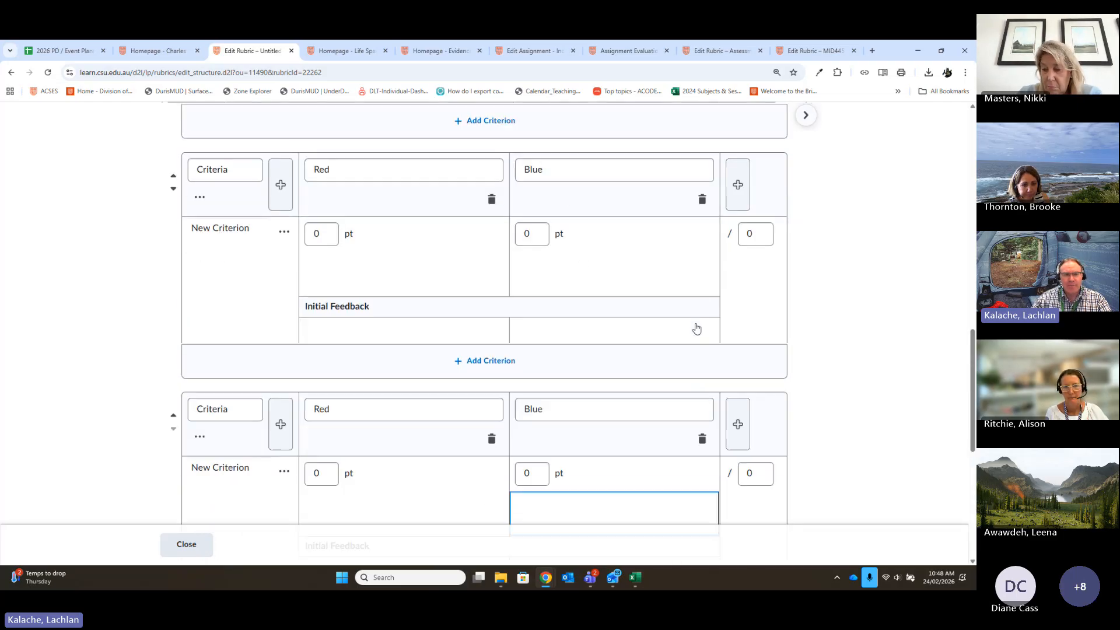
scroll(696, 328, "up", 6)
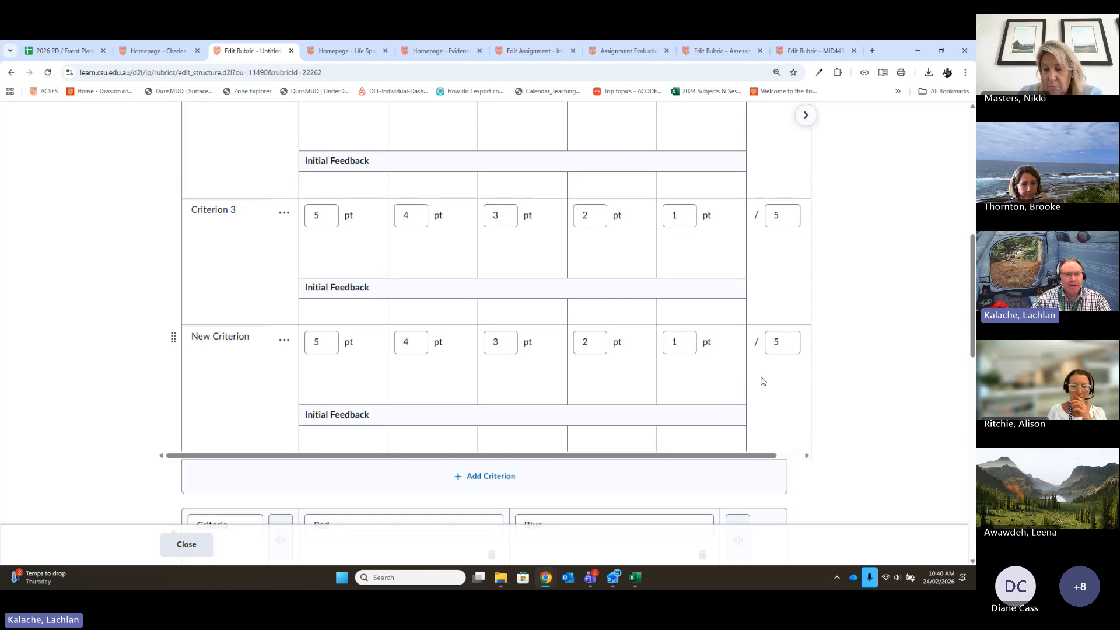
scroll(761, 380, "up", 8)
scroll(758, 379, "down", 3)
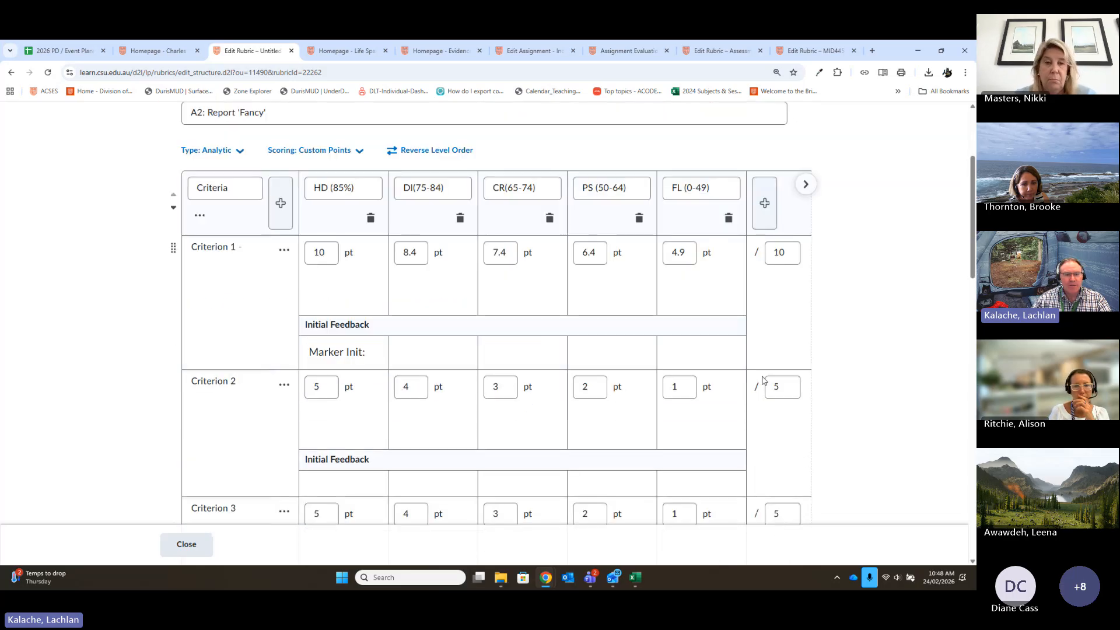
double_click(785, 253)
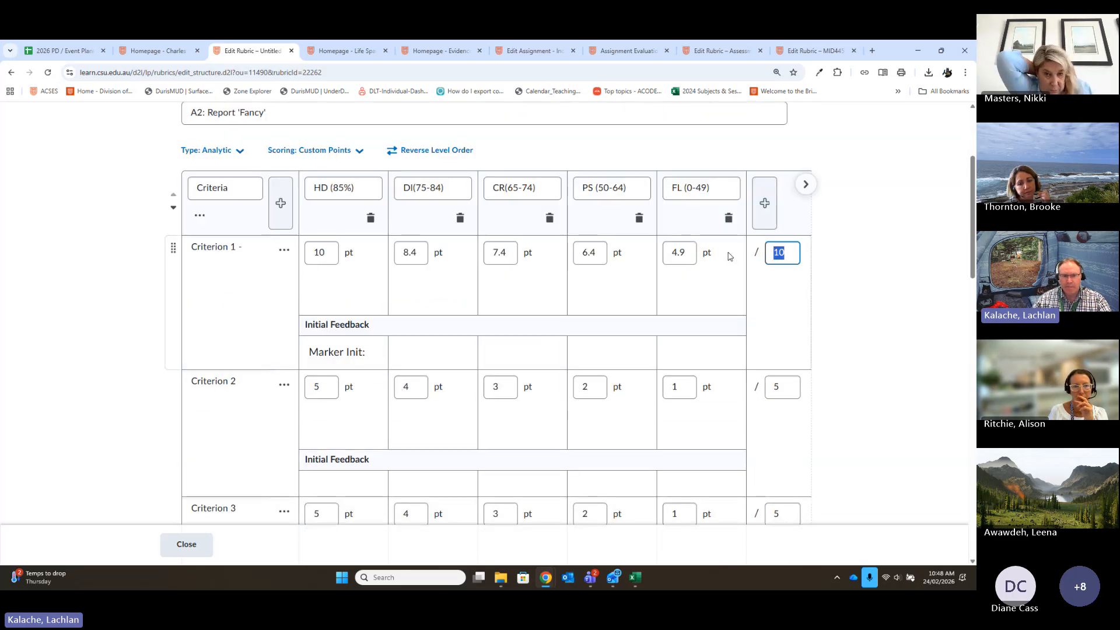
type("20")
double_click(781, 386)
type("20")
- Set the out-of scores of Criterion 3 and the first group's New Criterion to 20 points each
scroll(758, 373, "down", 4)
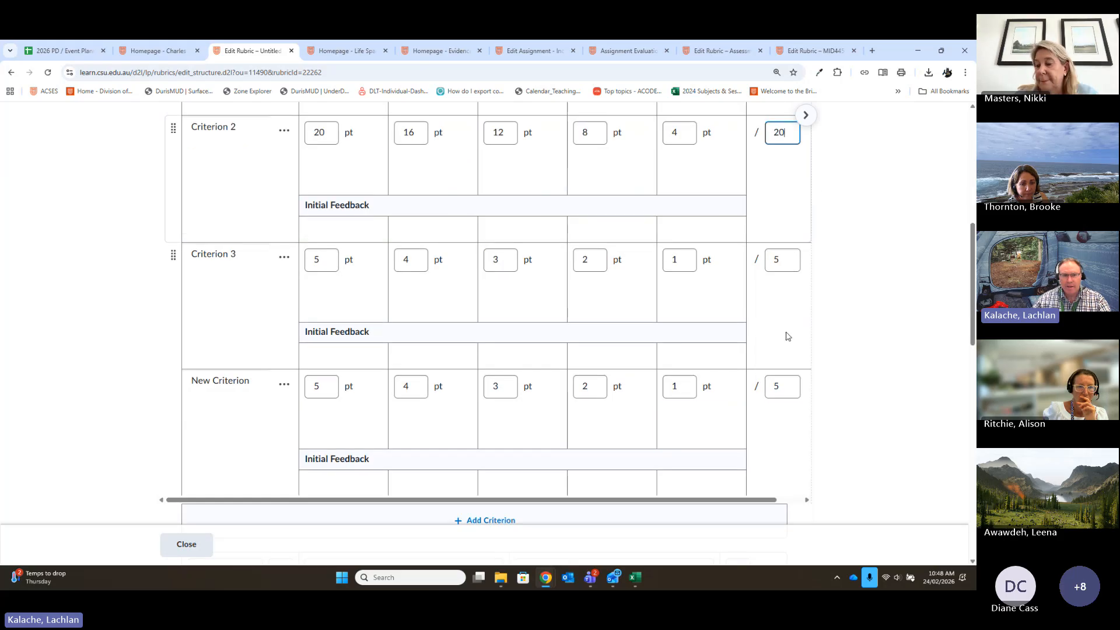
double_click(781, 260)
type("20")
scroll(843, 313, "down", 3)
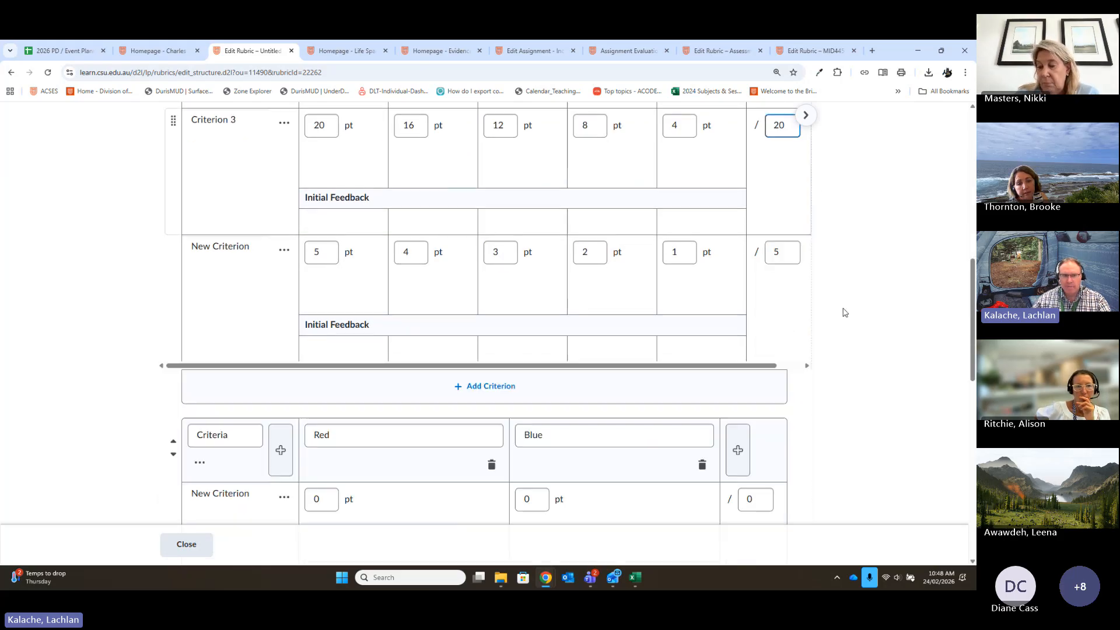
double_click(789, 235)
type("20")
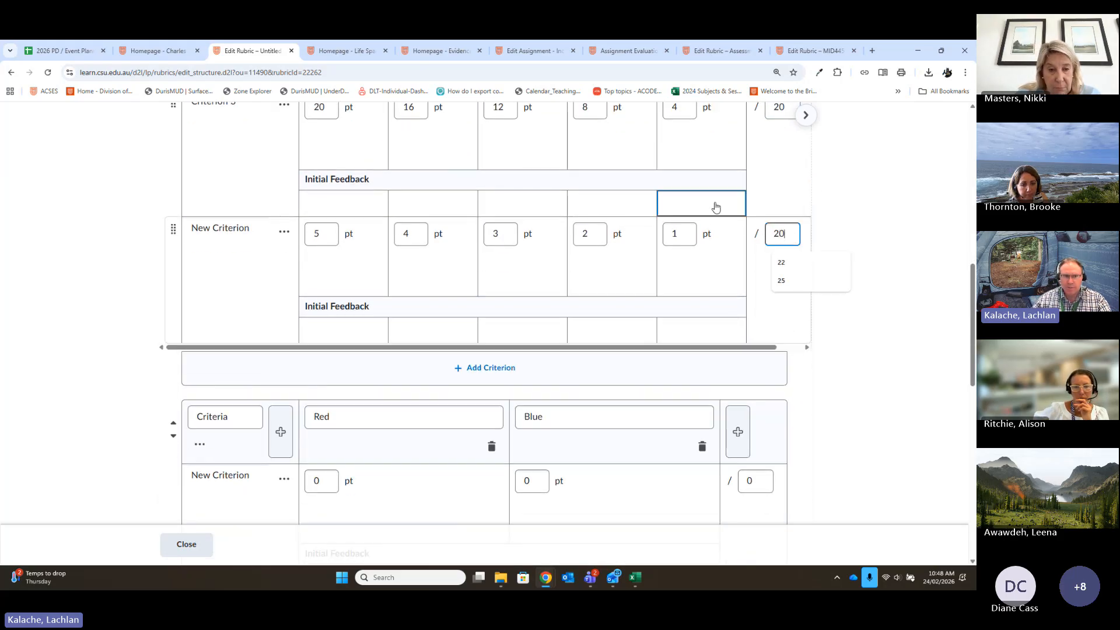
scroll(878, 417, "down", 5)
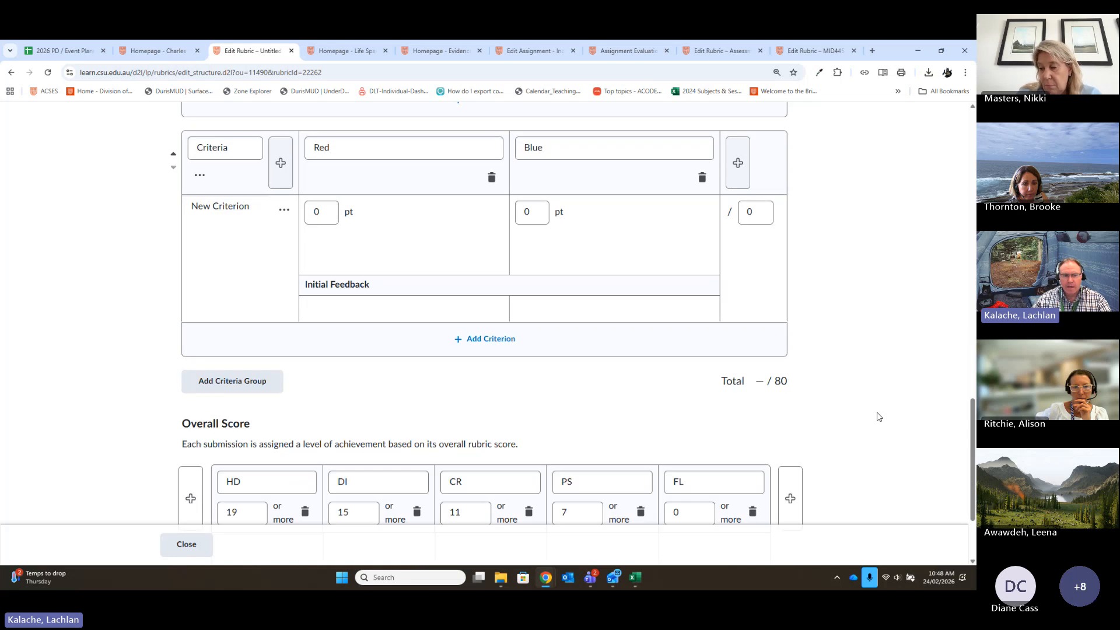
- Set the out-of score of the New Criterion in the second criteria group to 20 points
scroll(880, 417, "up", 3)
left_click_drag(760, 176, 737, 176)
left_click(878, 278)
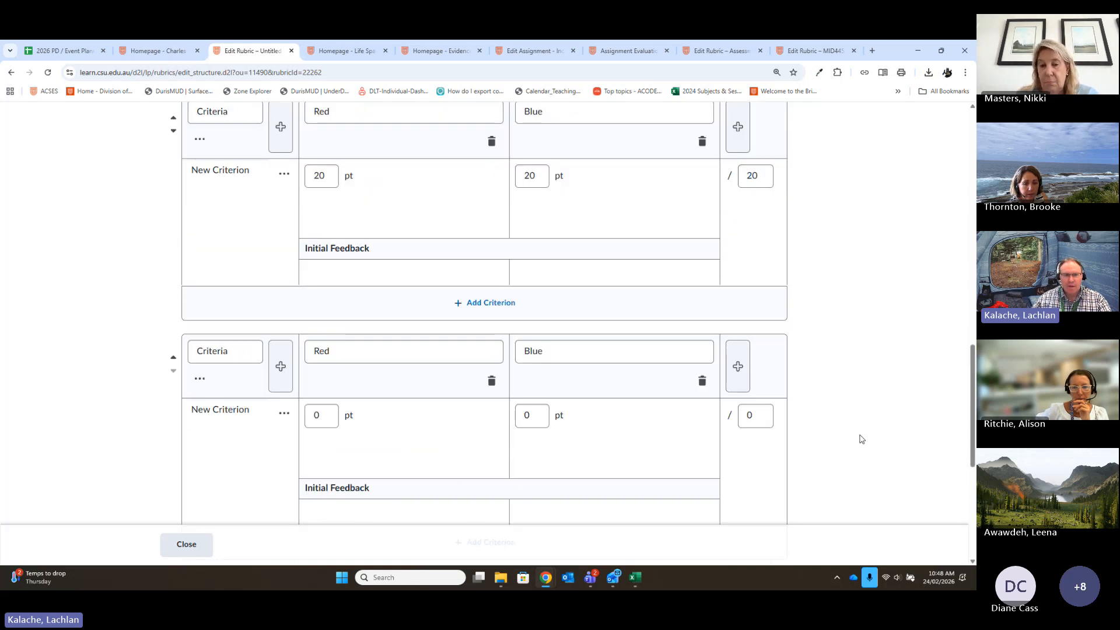
- Set the overall score thresholds to 85 or more for HD and 75 or more for DI
scroll(862, 438, "down", 5)
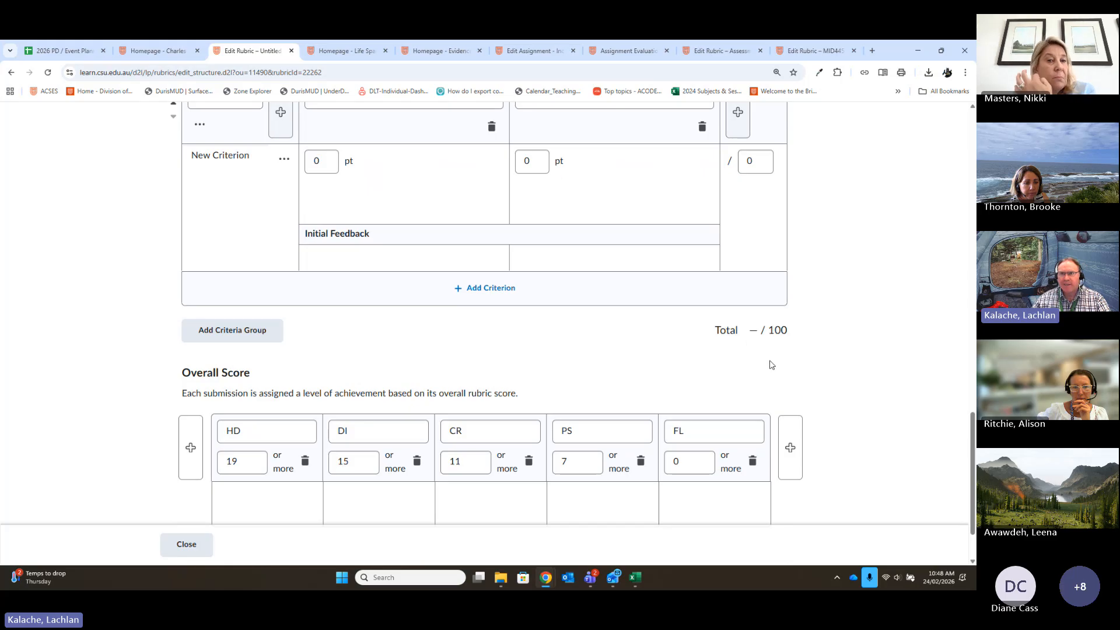
scroll(862, 350, "down", 2)
left_click(348, 391)
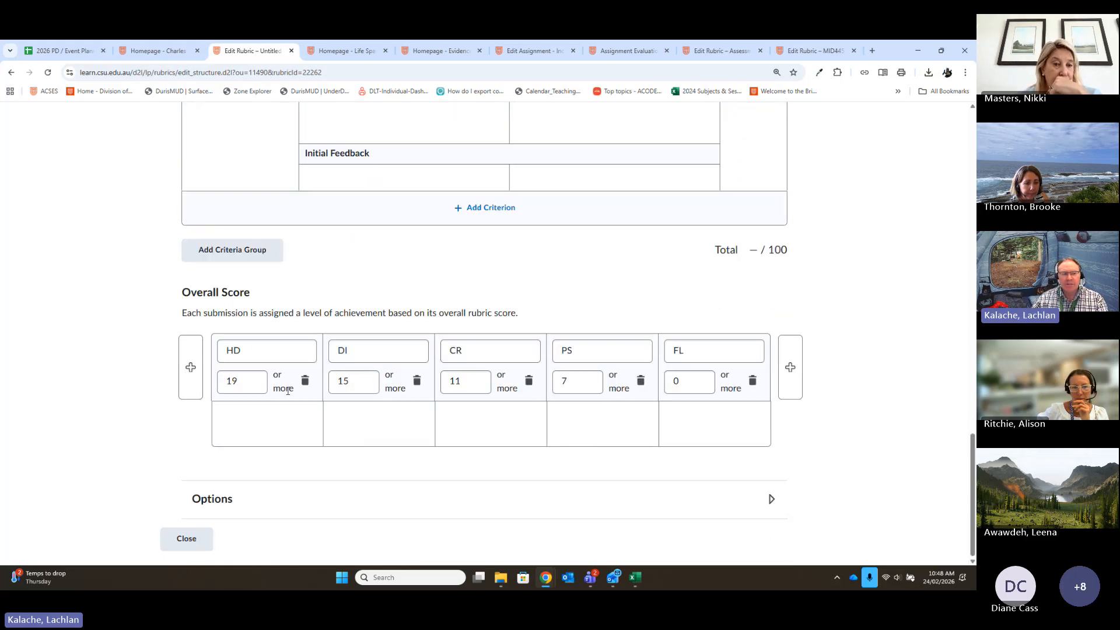
left_click_drag(242, 382, 195, 384)
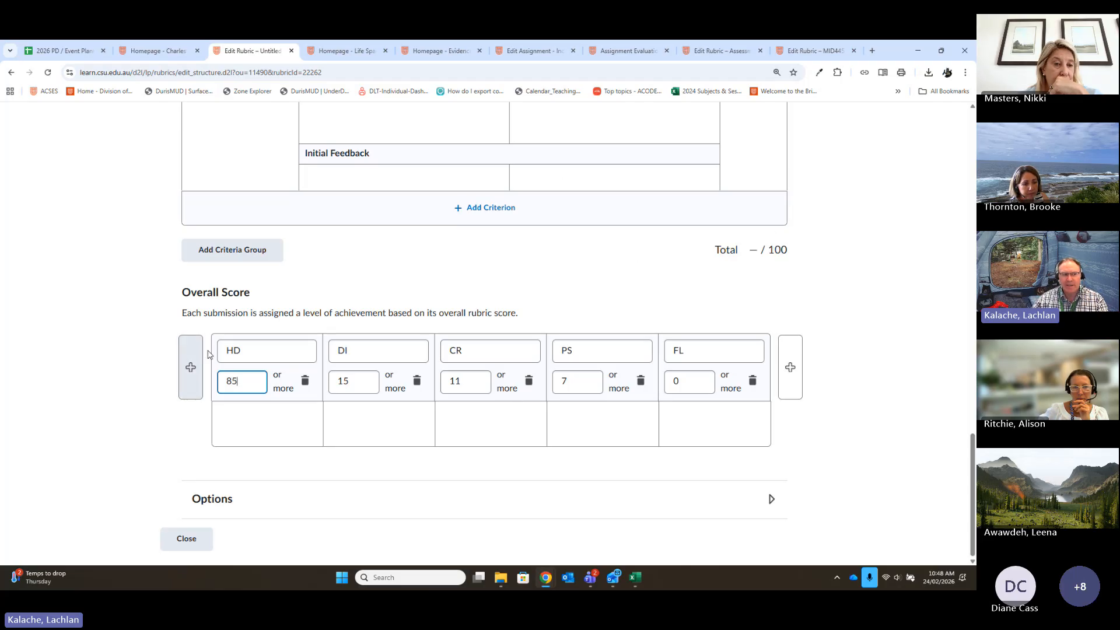
left_click(338, 382)
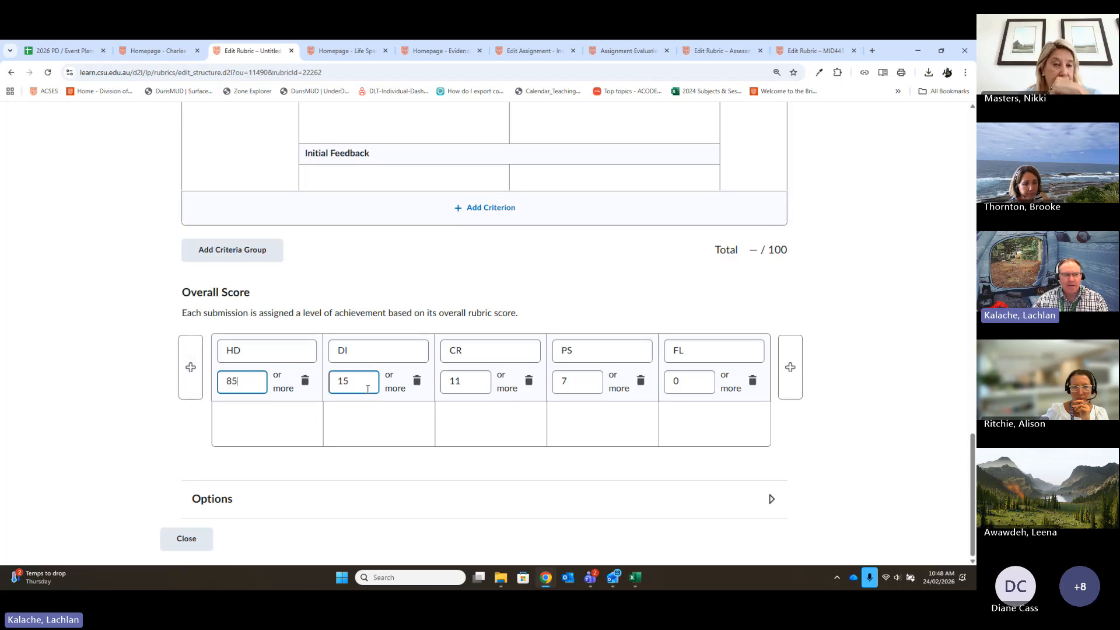
double_click(338, 381)
type("85")
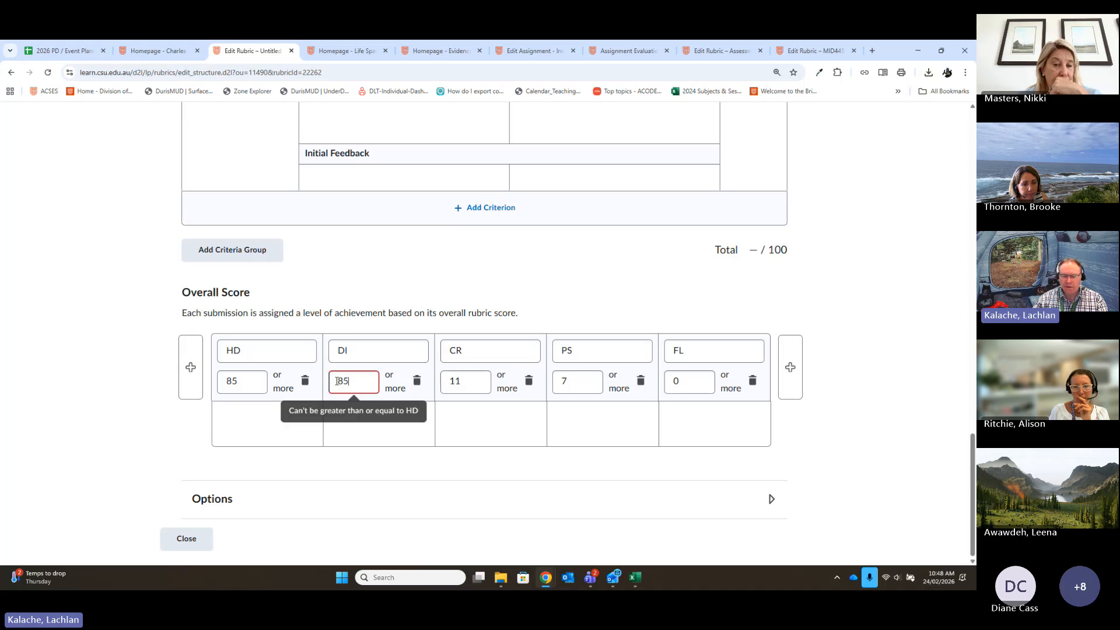
key("BackSpace")
key("BackSpace")
type("75")
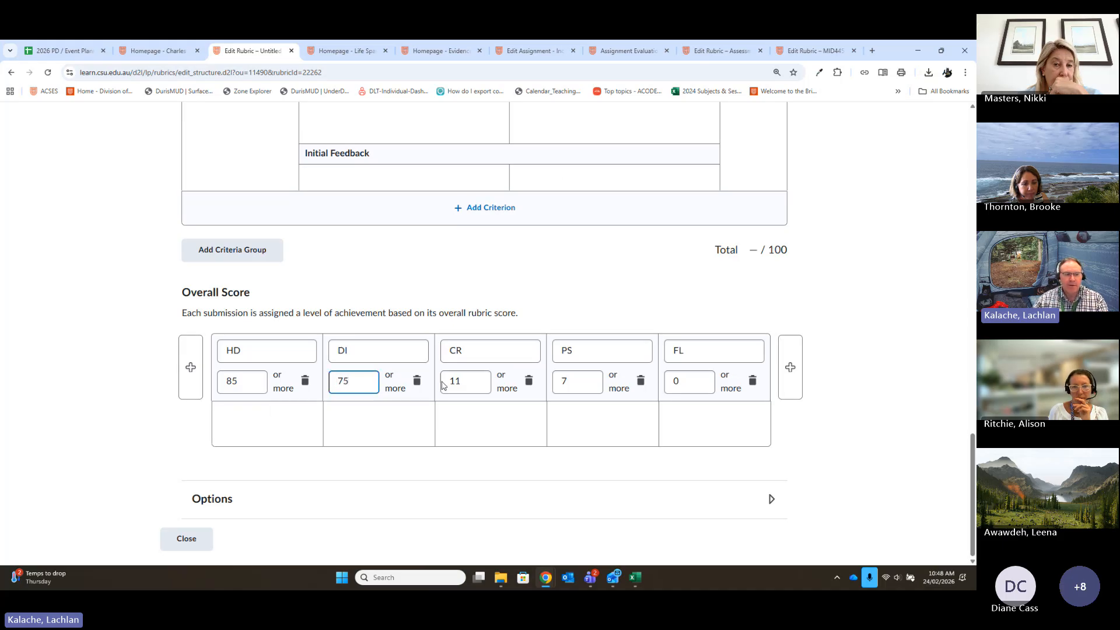
- Set the overall score thresholds to 65 or more for CR and 50 or more for PS
left_click(466, 382)
double_click(465, 382)
type("65")
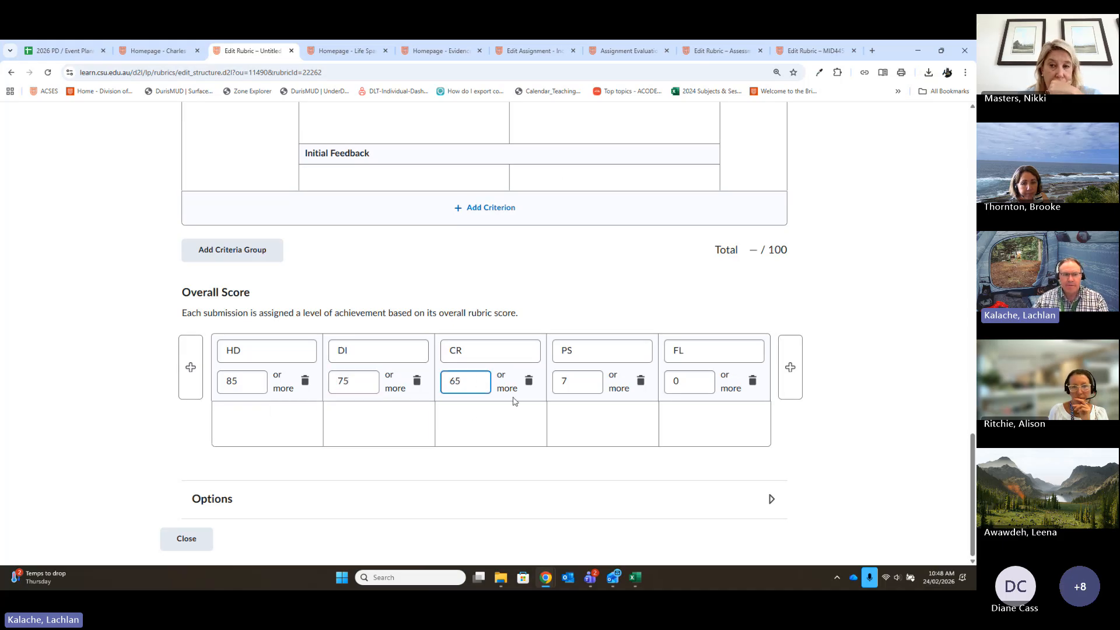
double_click(559, 379)
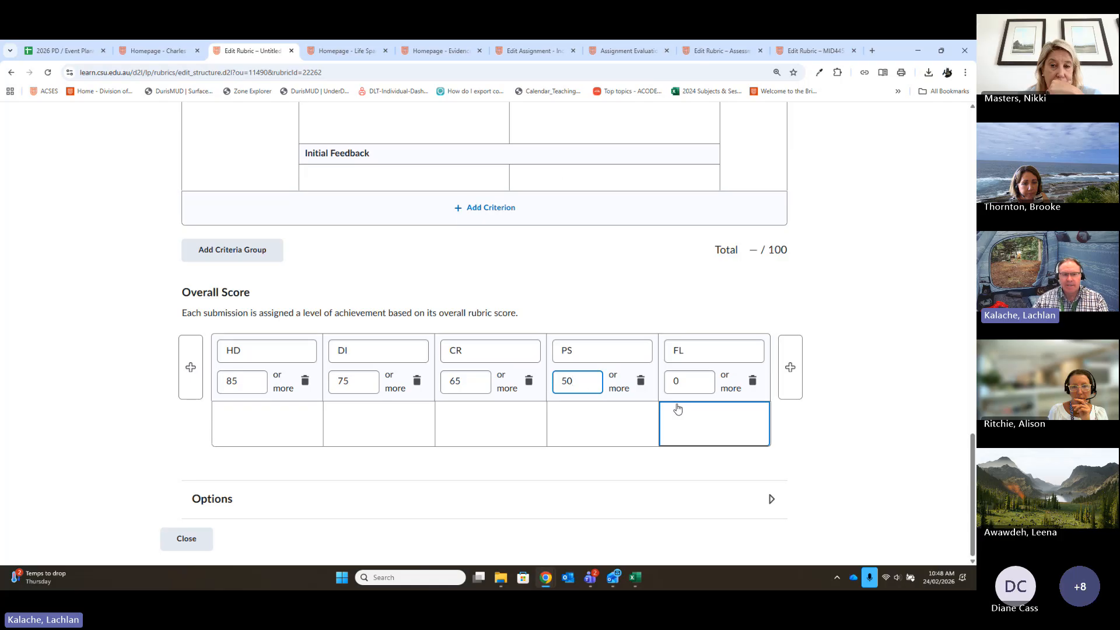
left_click(840, 452)
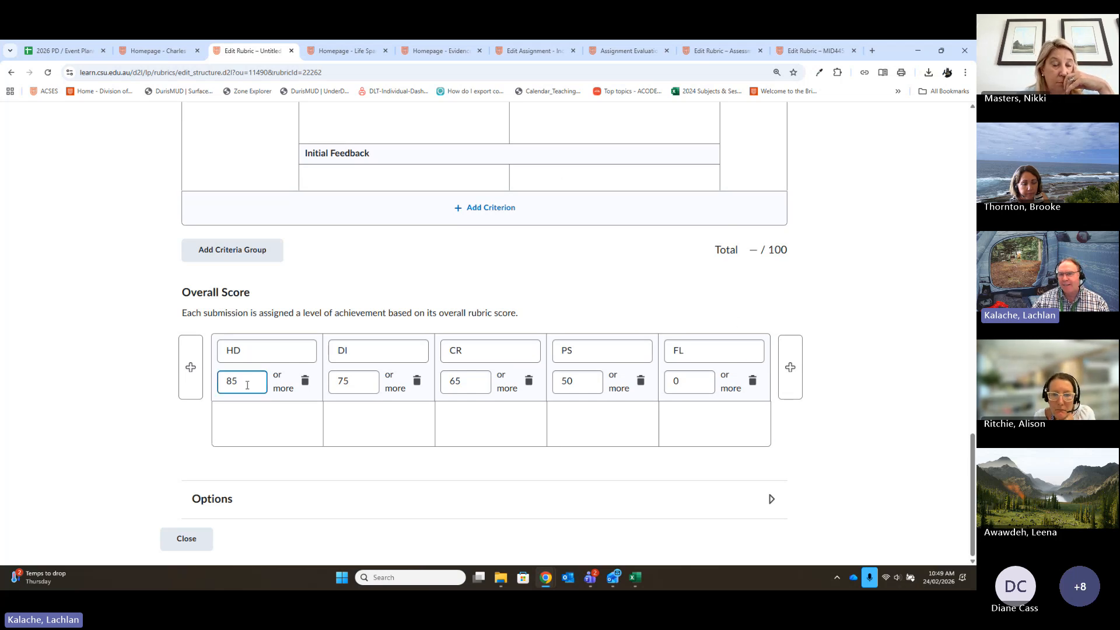
- Open the overall score description boxes under CR and PS
left_click(540, 349)
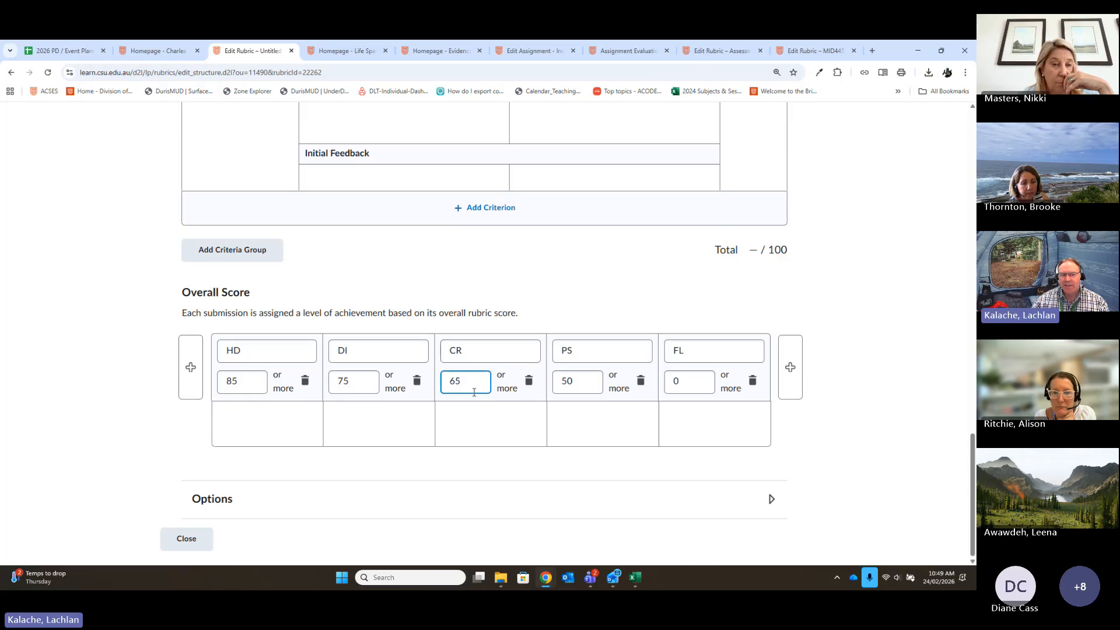
left_click(476, 415)
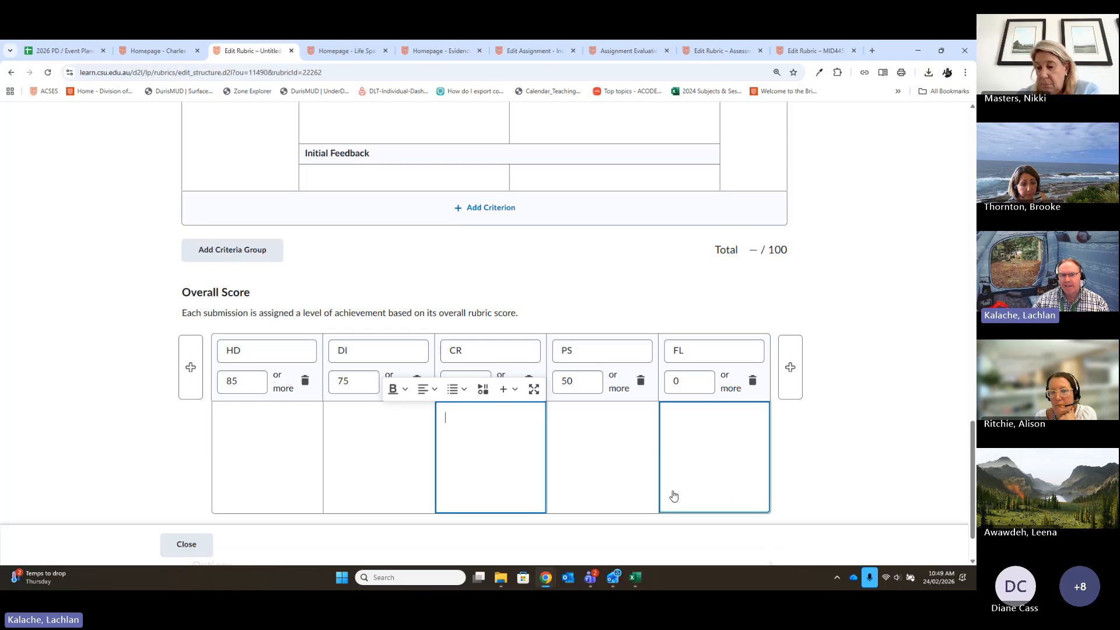
left_click(617, 472)
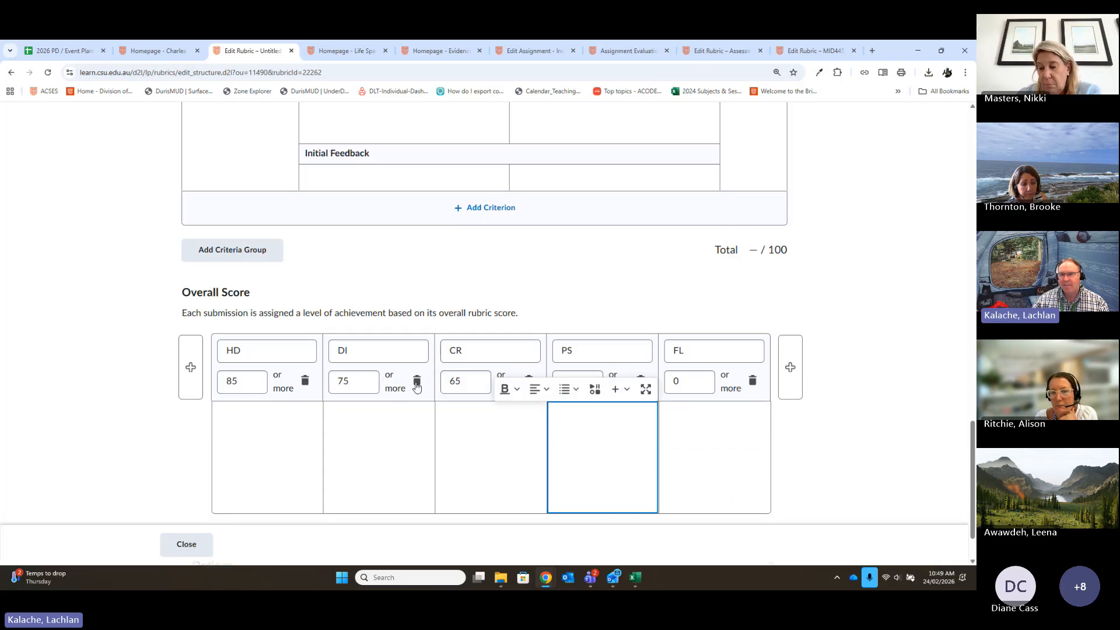
- Expand the rubric's Options and review the rubric visibility and score visibility settings
scroll(905, 430, "down", 1)
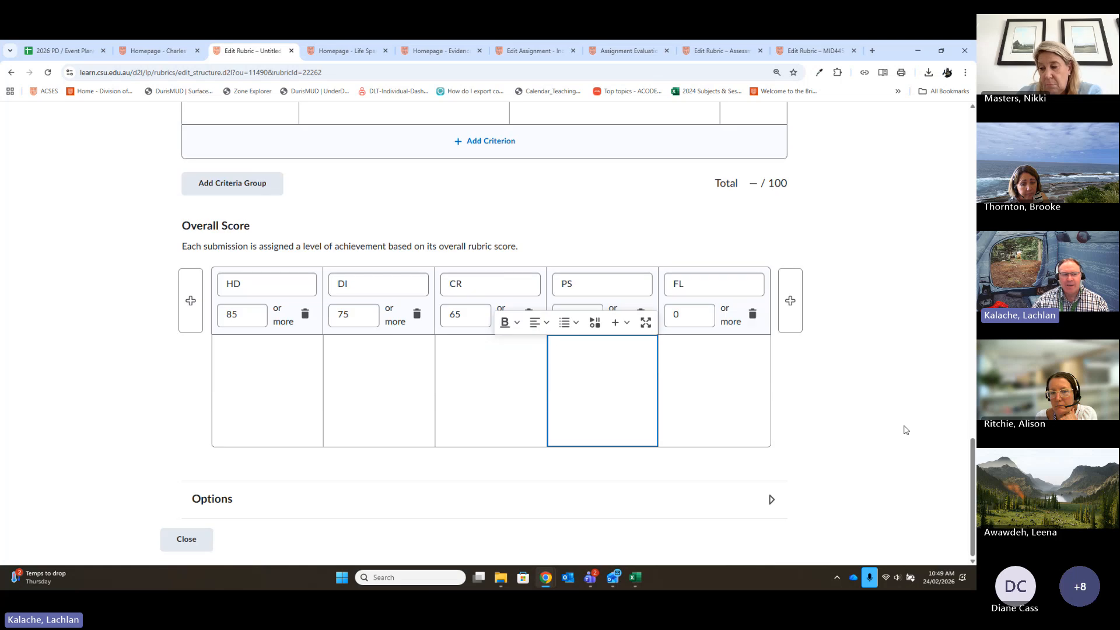
left_click(622, 501)
scroll(809, 442, "down", 1)
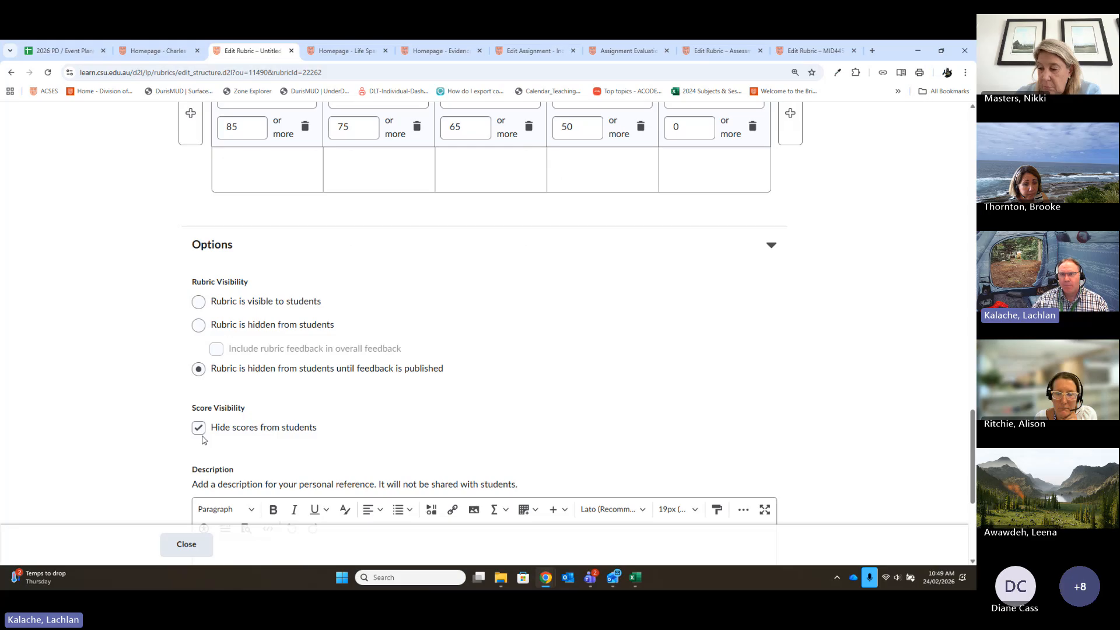
scroll(508, 316, "up", 3)
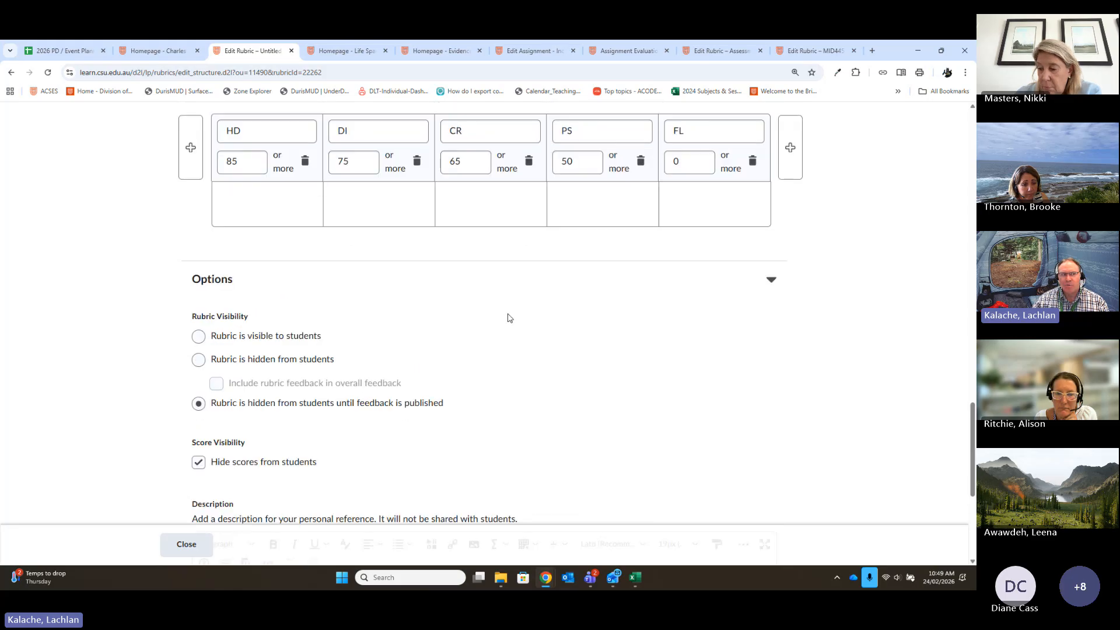
- Review the rubric's overall scores, criteria and available scoring methods, and close the rubric editor
scroll(600, 370, "up", 3)
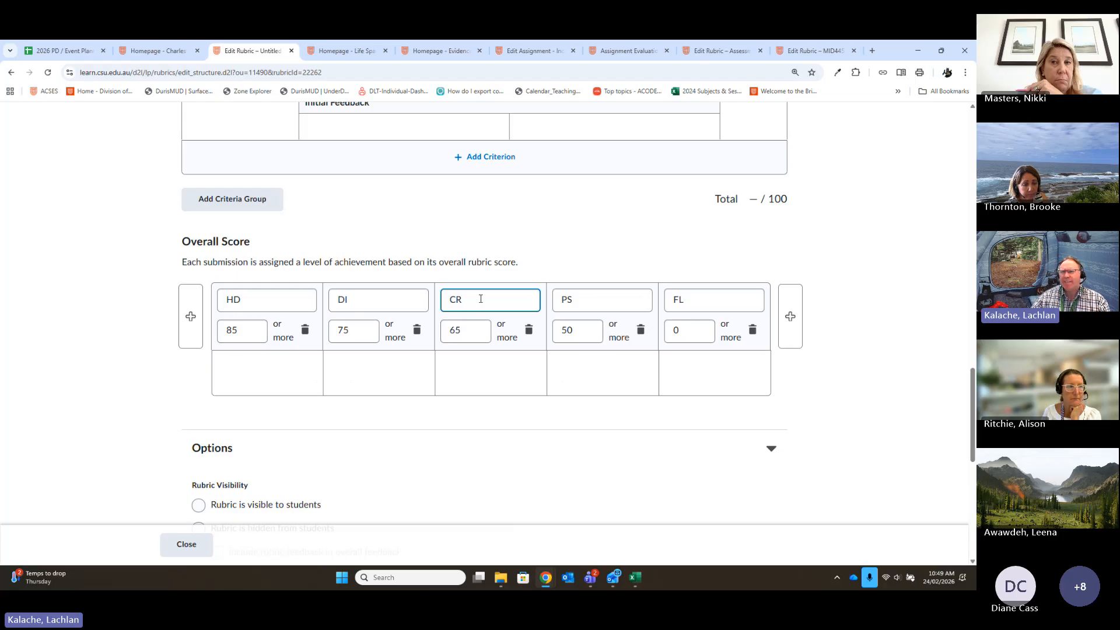
scroll(514, 372, "up", 1)
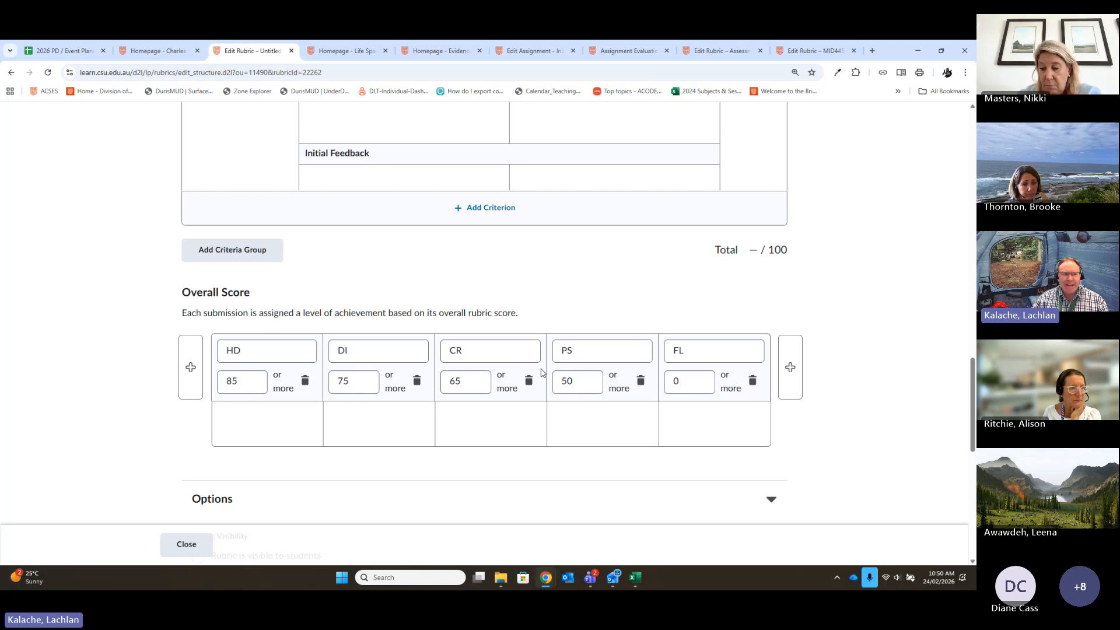
scroll(372, 356, "up", 2)
scroll(373, 355, "down", 3)
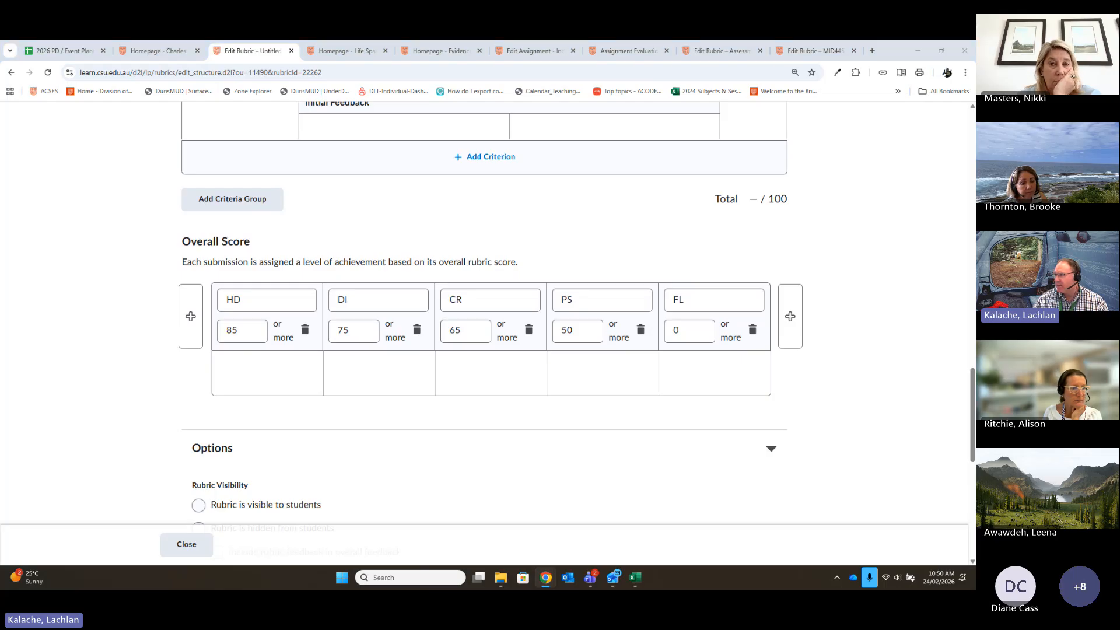
scroll(947, 366, "up", 3)
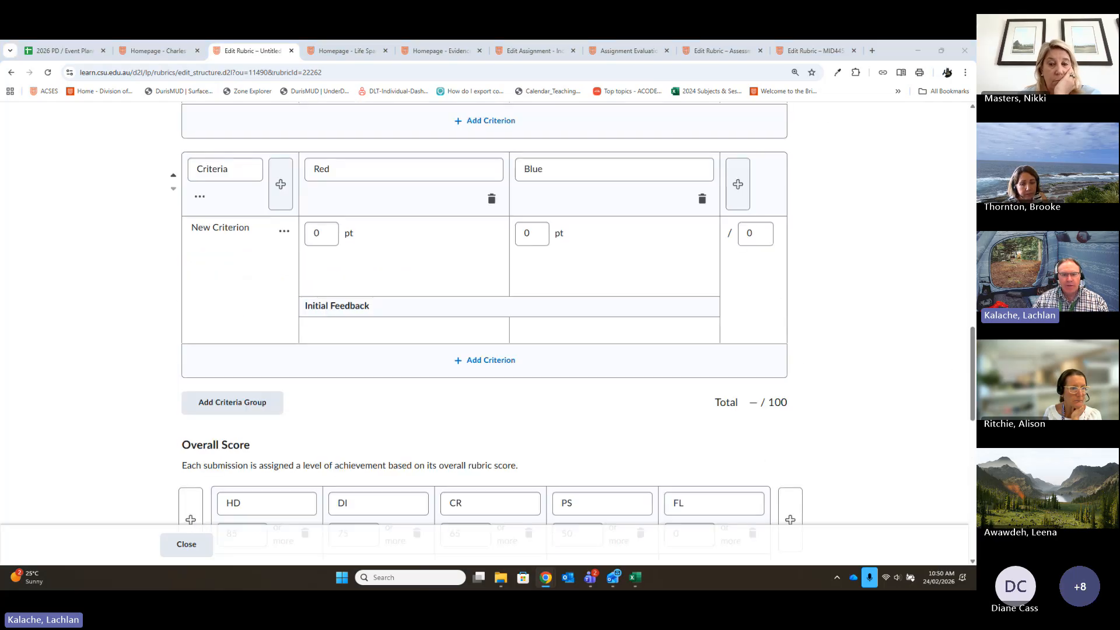
scroll(961, 144, "up", 15)
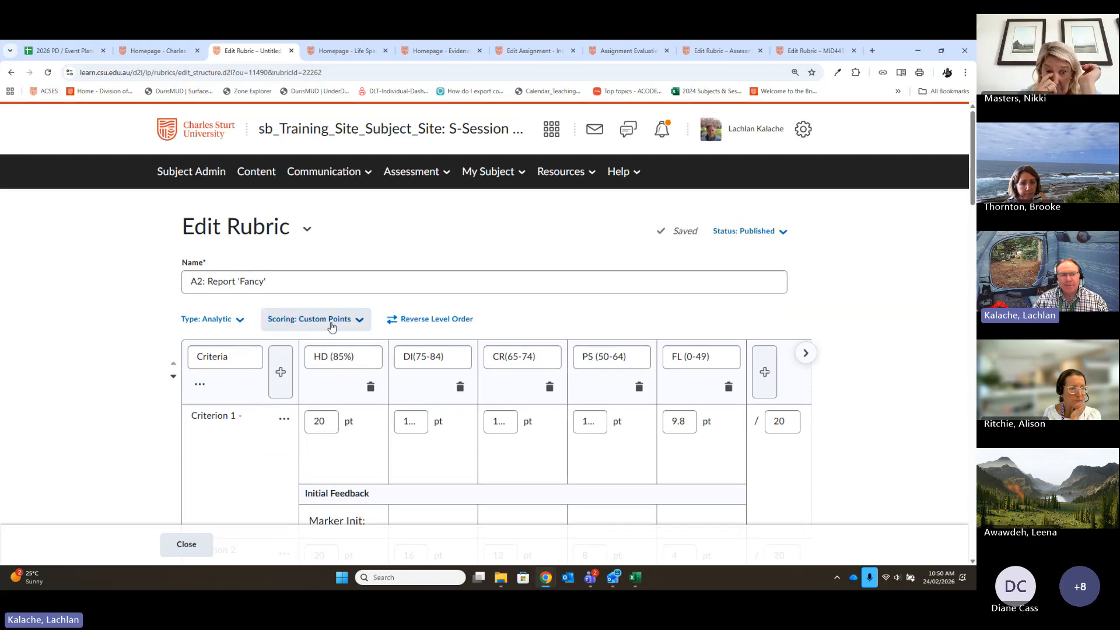
left_click(331, 325)
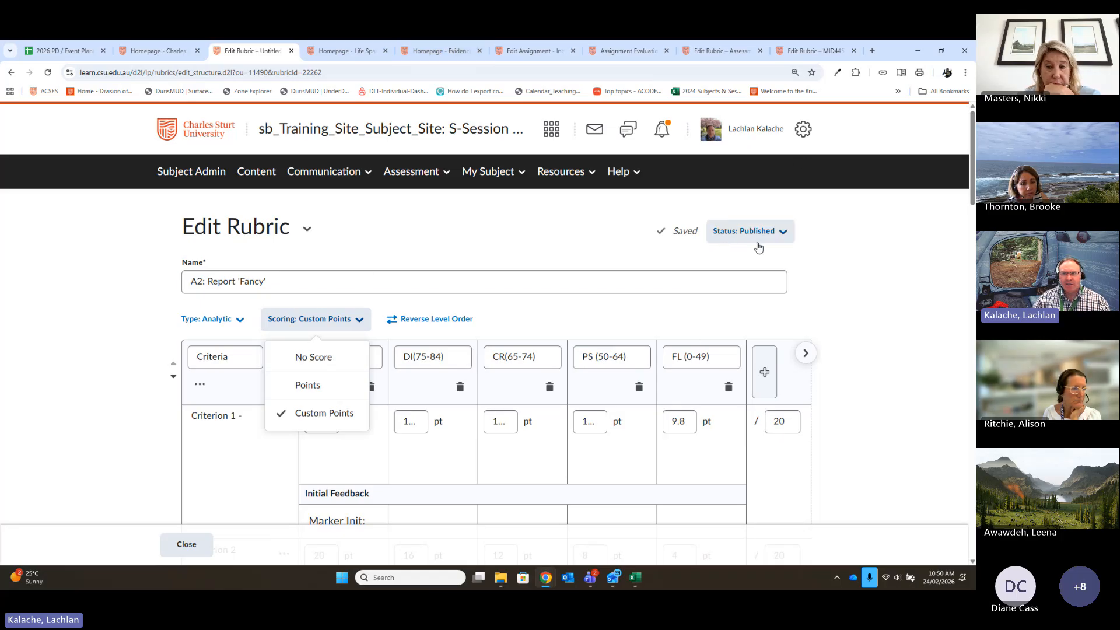
left_click(168, 548)
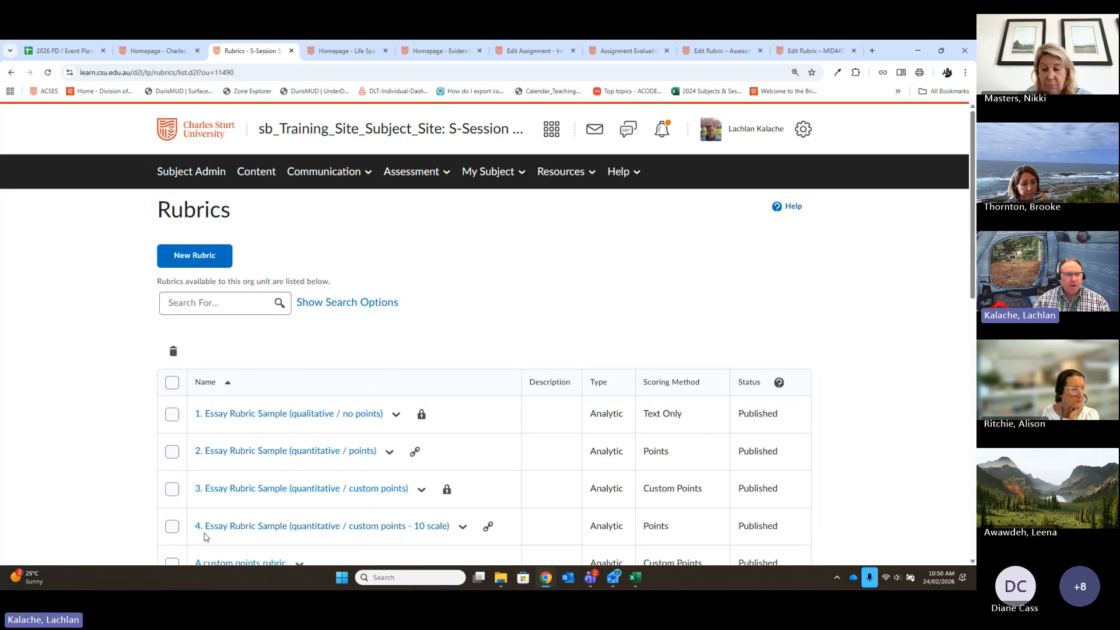
- Review the rubrics list and the actions available for "3. Essay Rubric Sample (quantitative / custom points)"
scroll(389, 236, "down", 3)
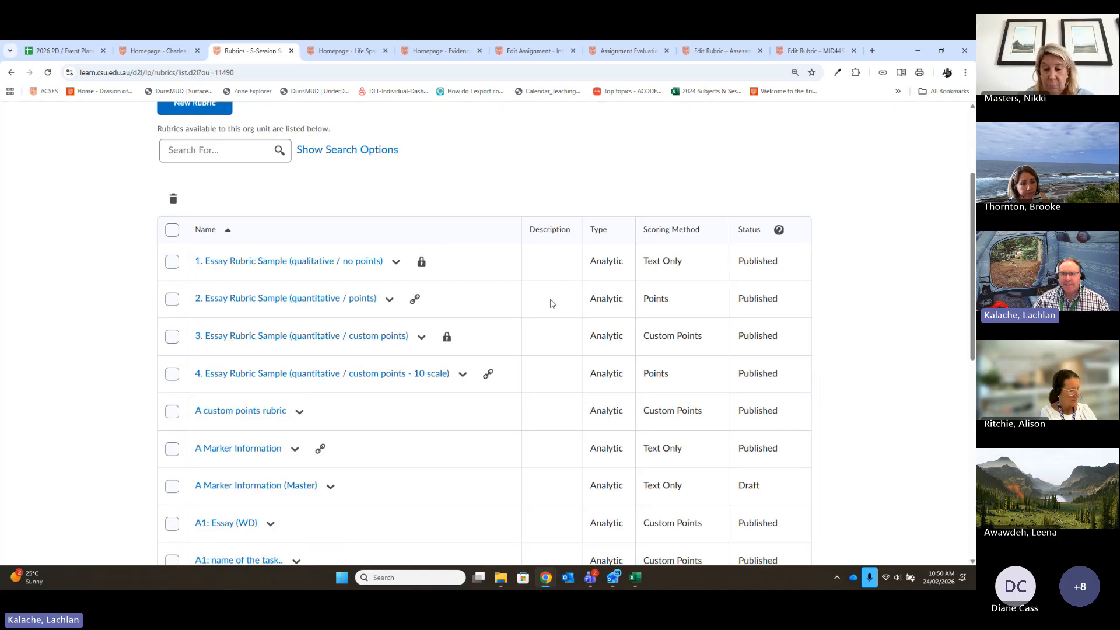
scroll(390, 347, "up", 2)
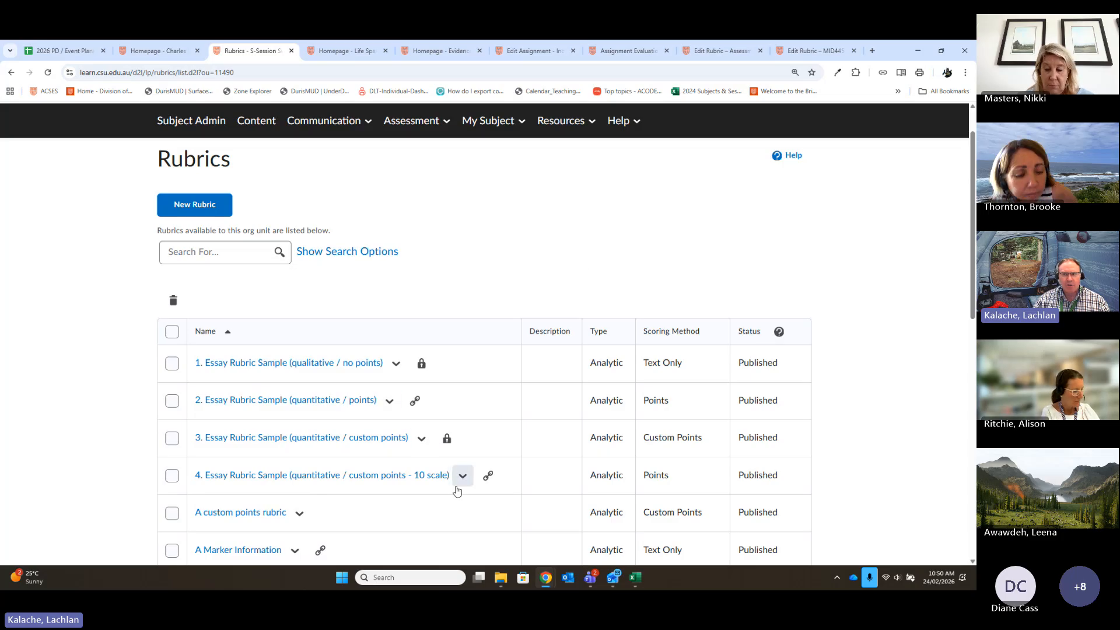
left_click(422, 439)
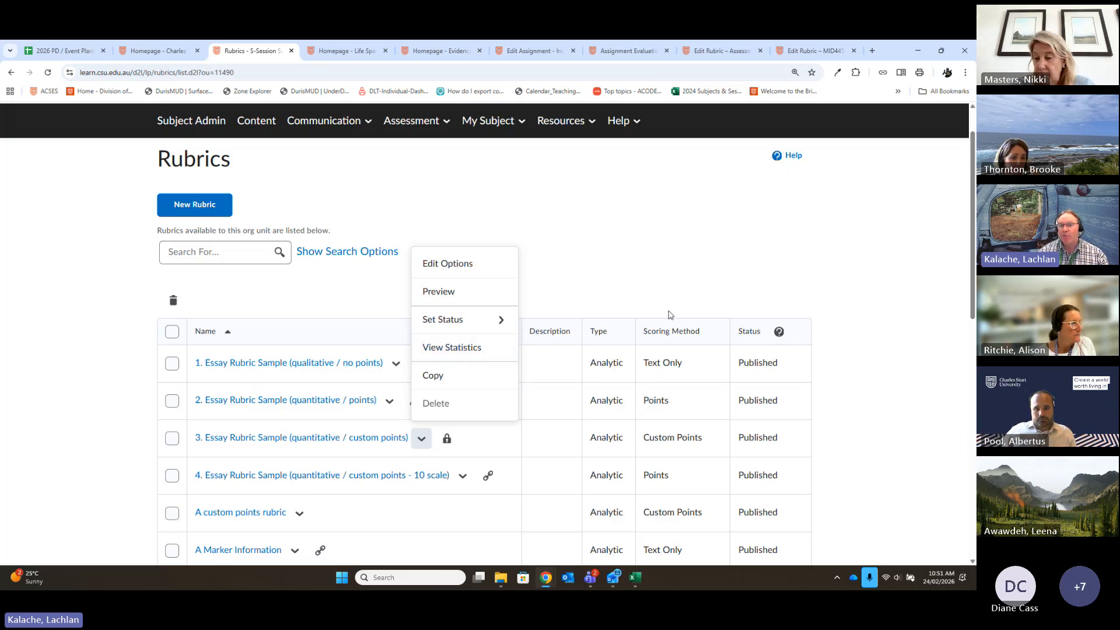
left_click(687, 250)
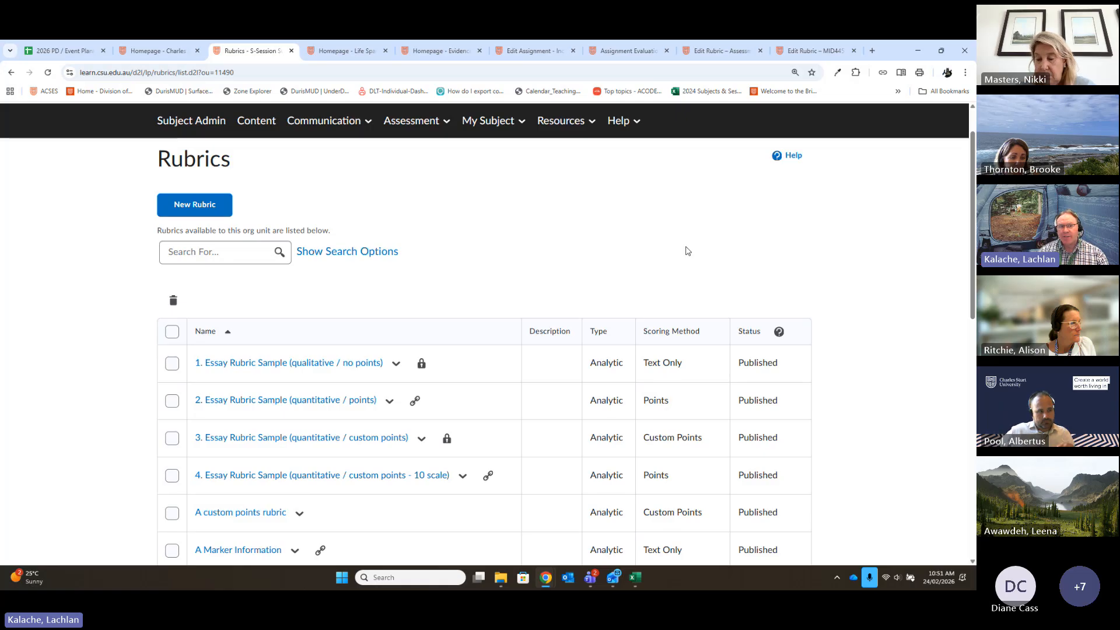
- Switch to the open EPT505 assignment and return to that subject's Assignments list
scroll(583, 205, "up", 1)
left_click(445, 51)
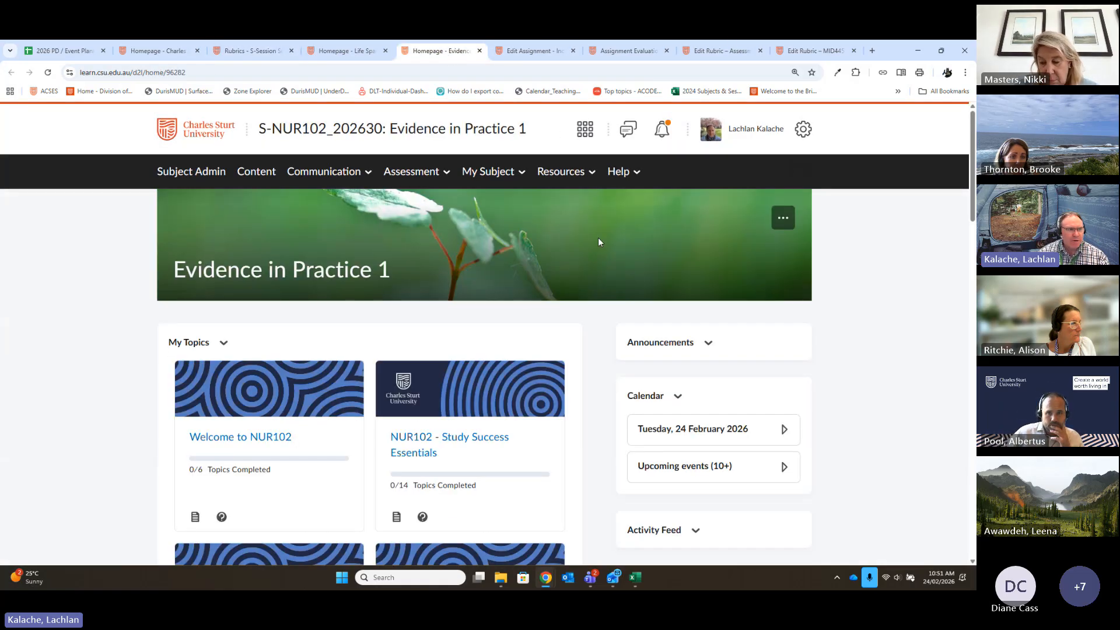
left_click(532, 52)
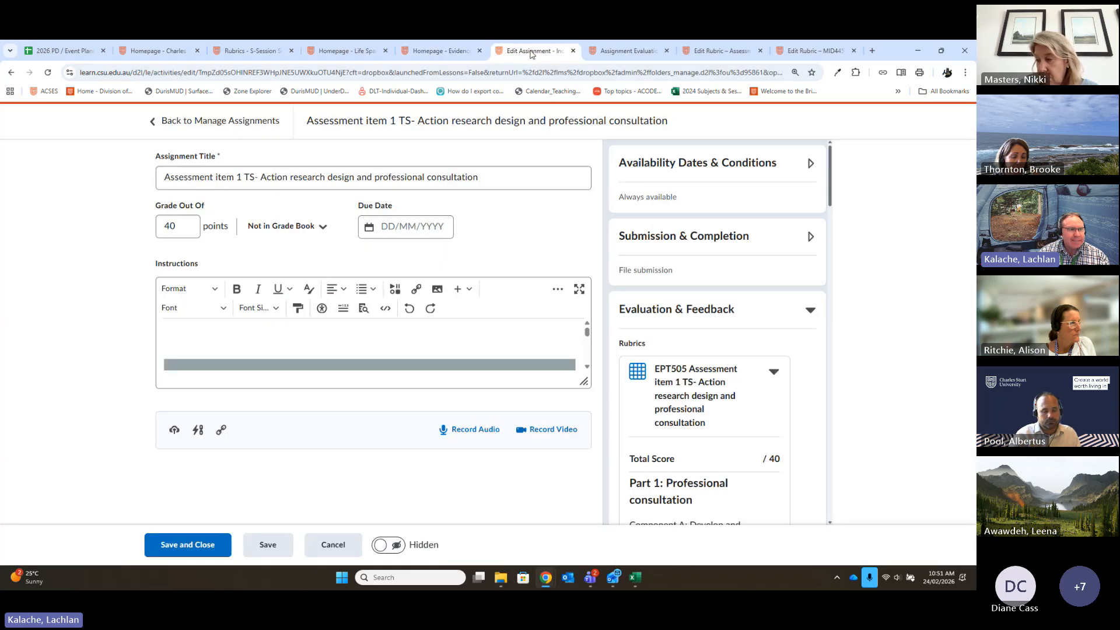
left_click(192, 127)
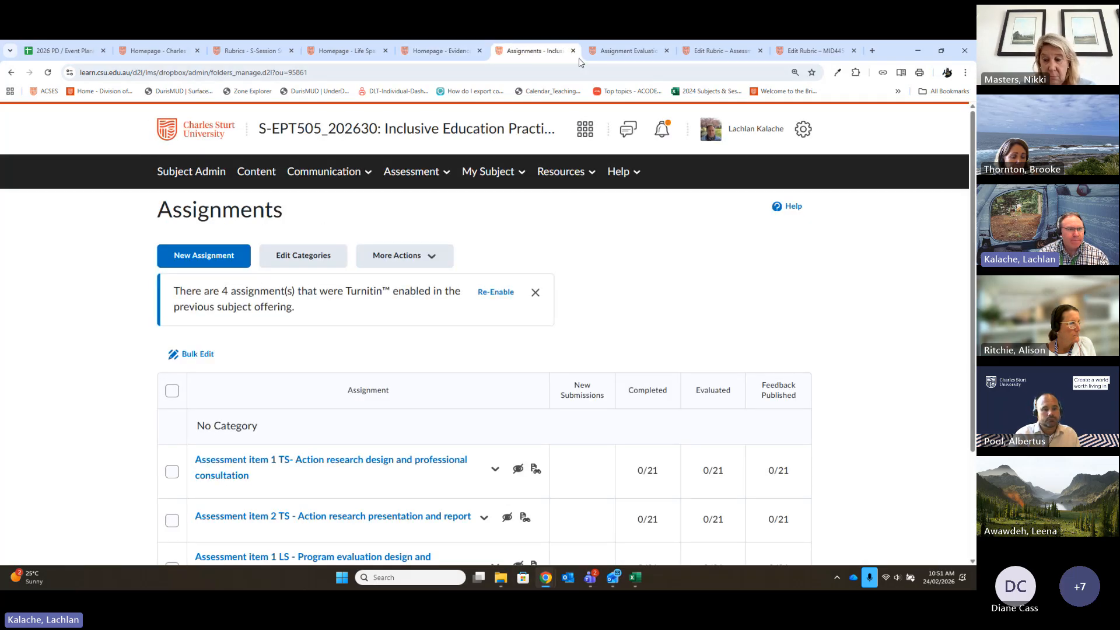
- Leave the A3 OSCE evaluation and open the Rubrics list of the NRS174 Clinical Reasoning in Nursing subject
left_click(606, 51)
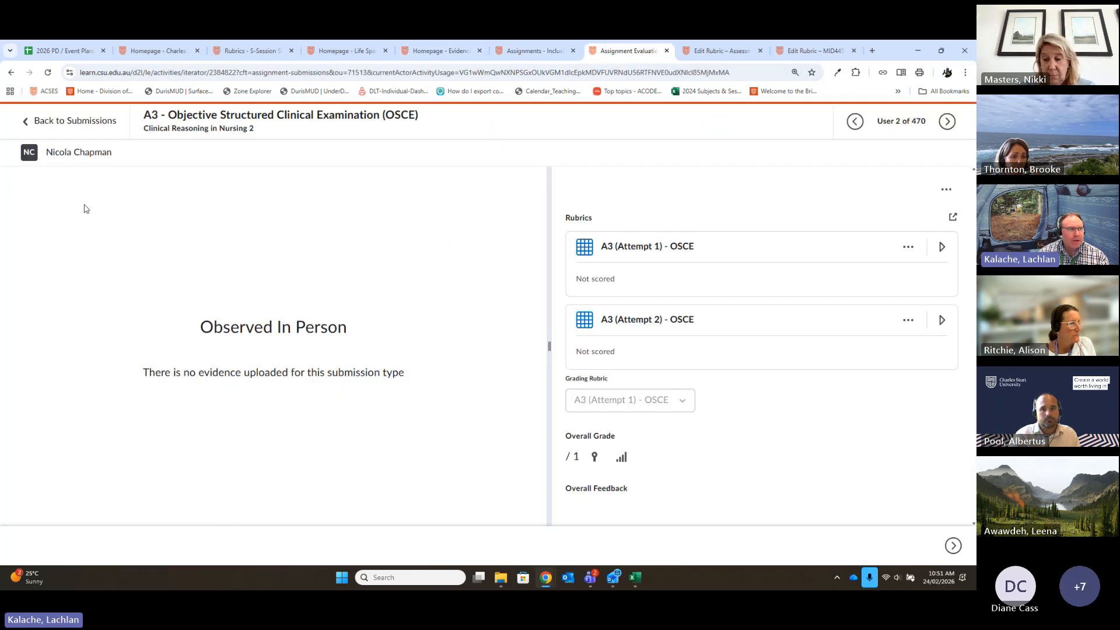
left_click(64, 122)
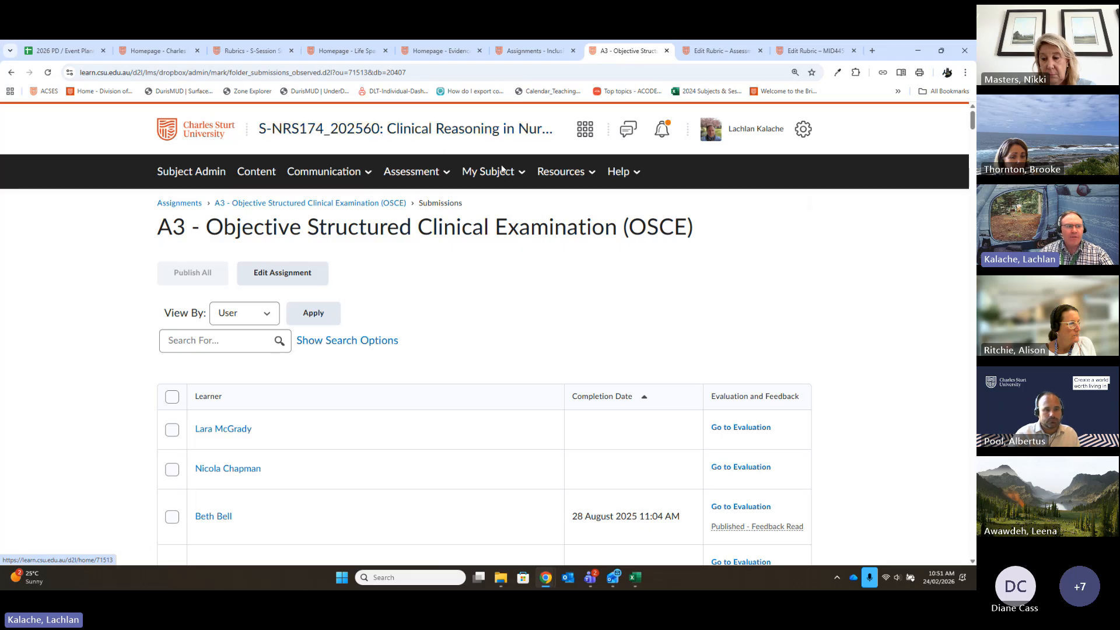
left_click(189, 174)
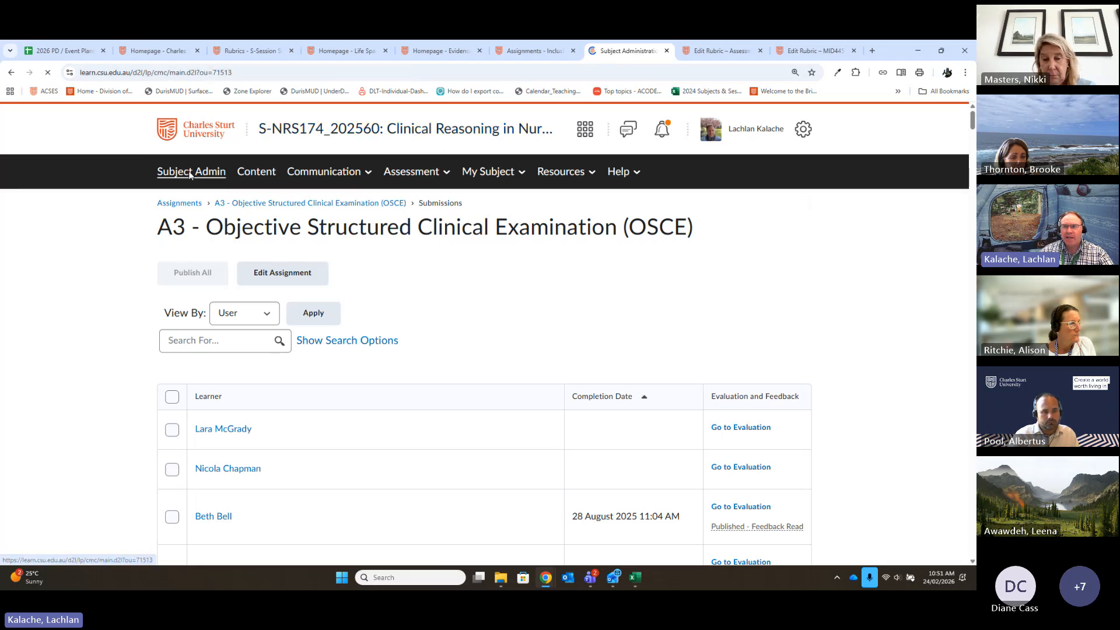
scroll(745, 345, "down", 3)
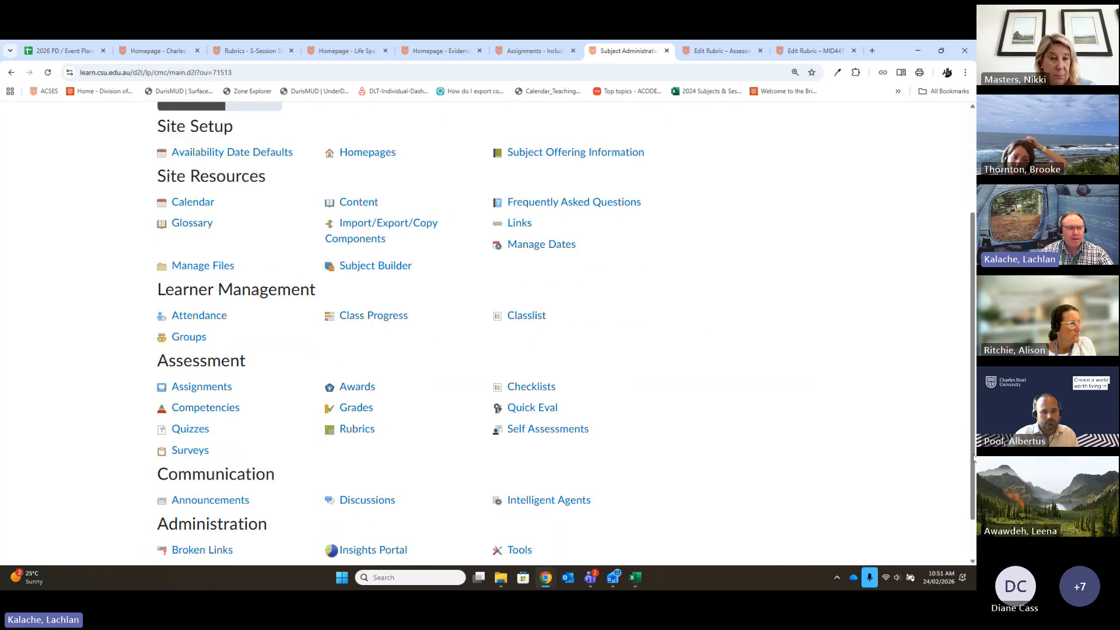
left_click(357, 431)
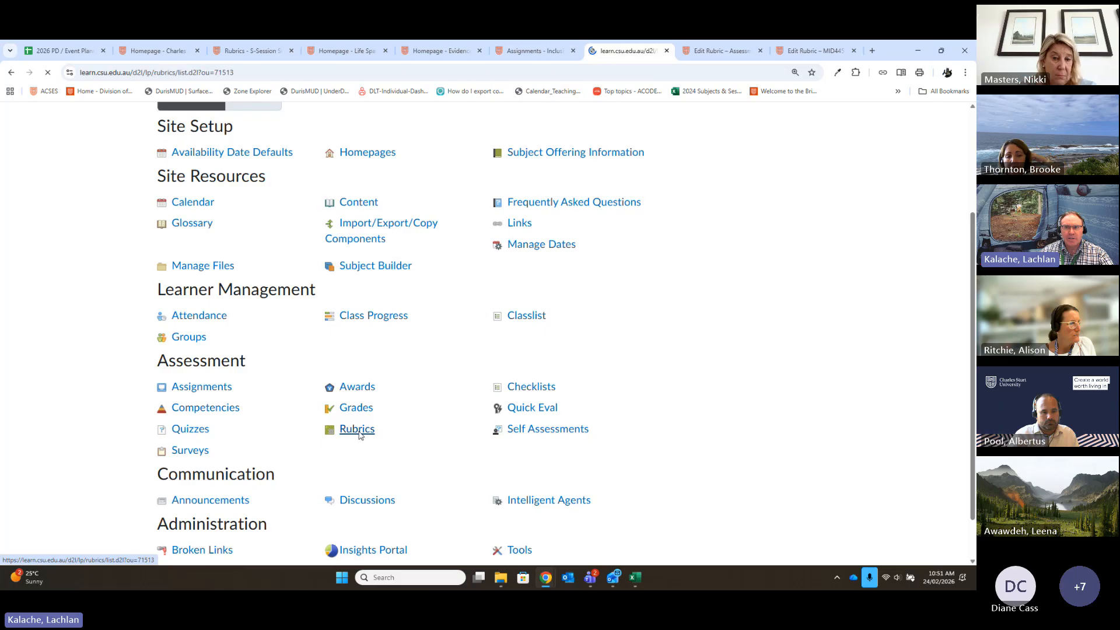
- Open the statistics of the "A3 (Attempt 1) - OSCE" rubric and review the overall results for its OSCE competency activity
scroll(558, 276, "down", 4)
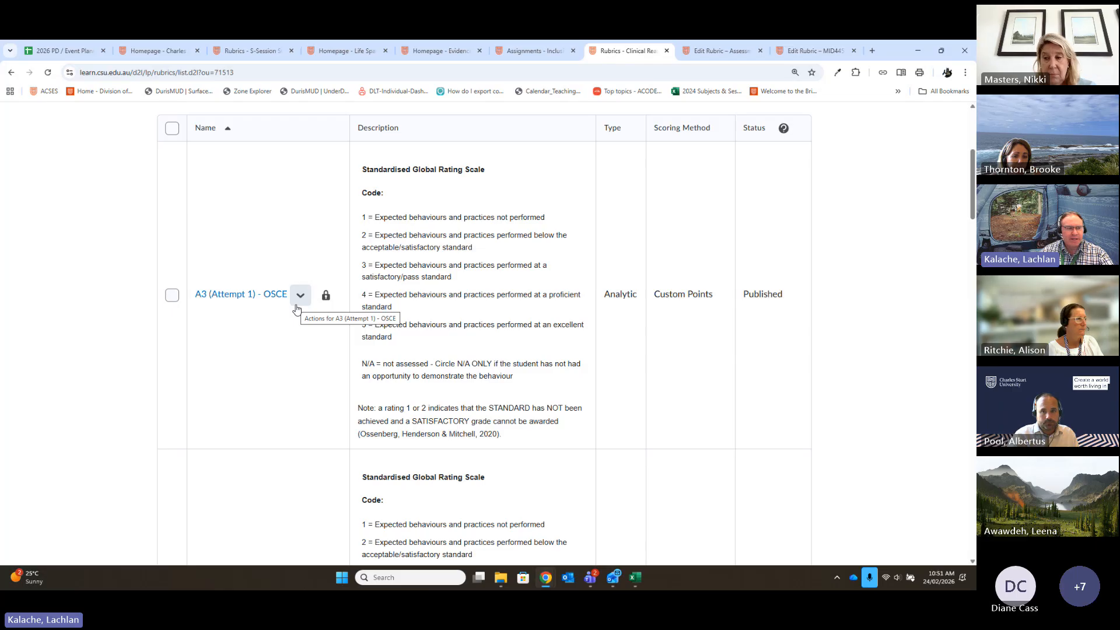
left_click(299, 298)
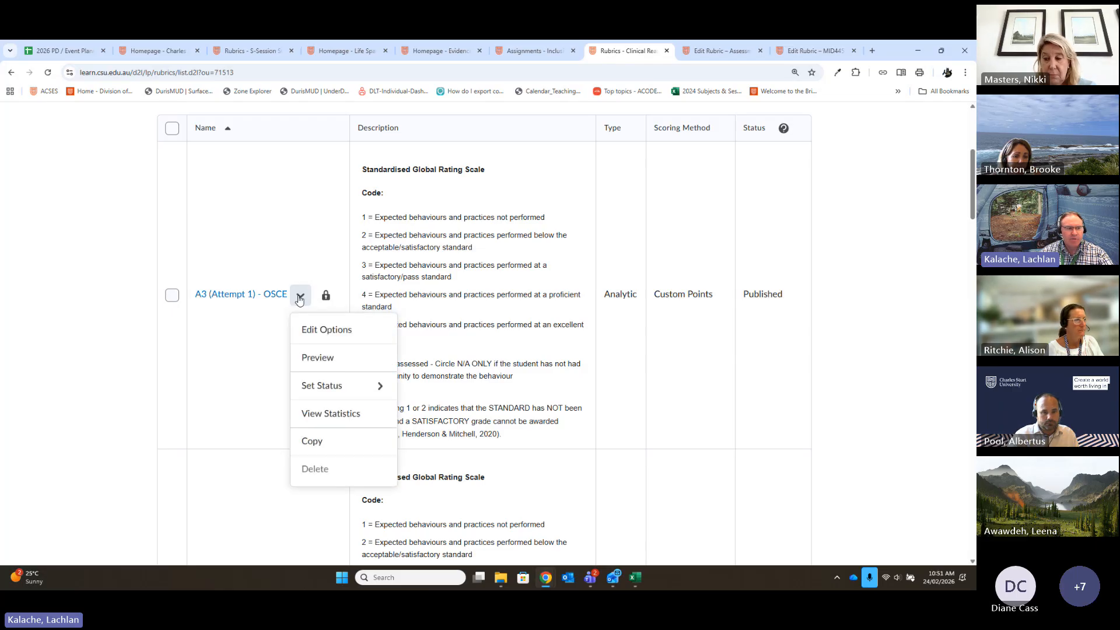
left_click(327, 414)
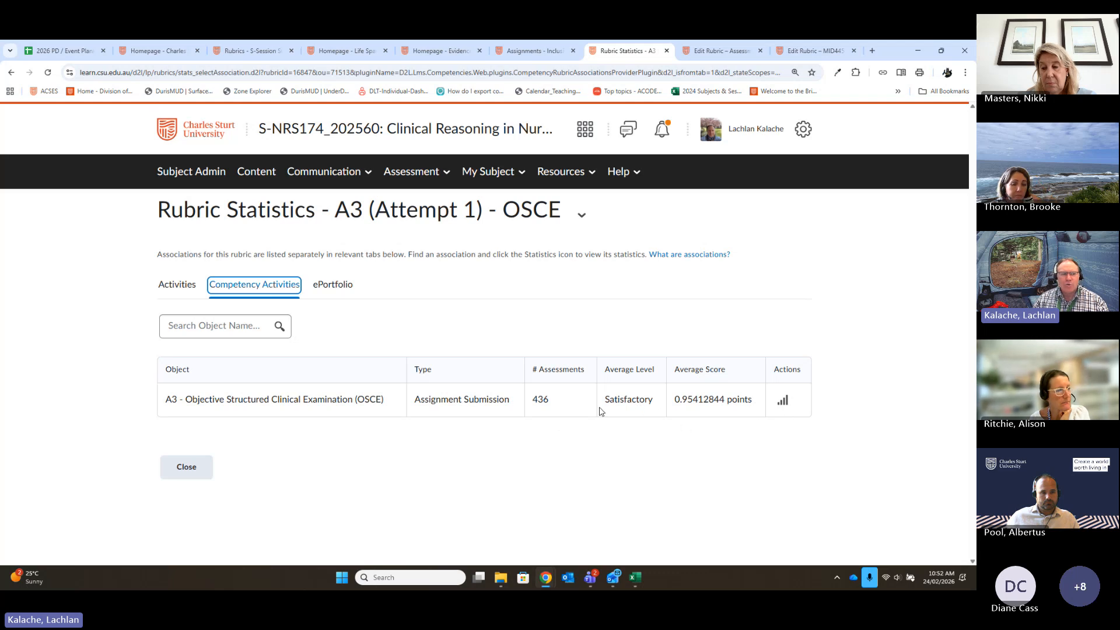
left_click(782, 402)
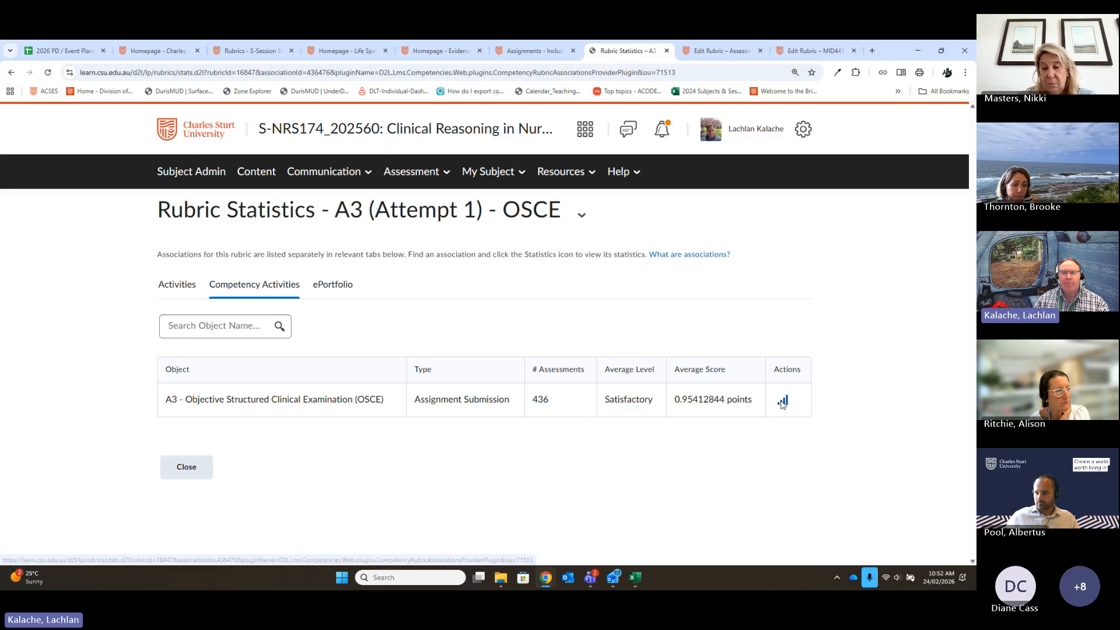
scroll(625, 275, "down", 2)
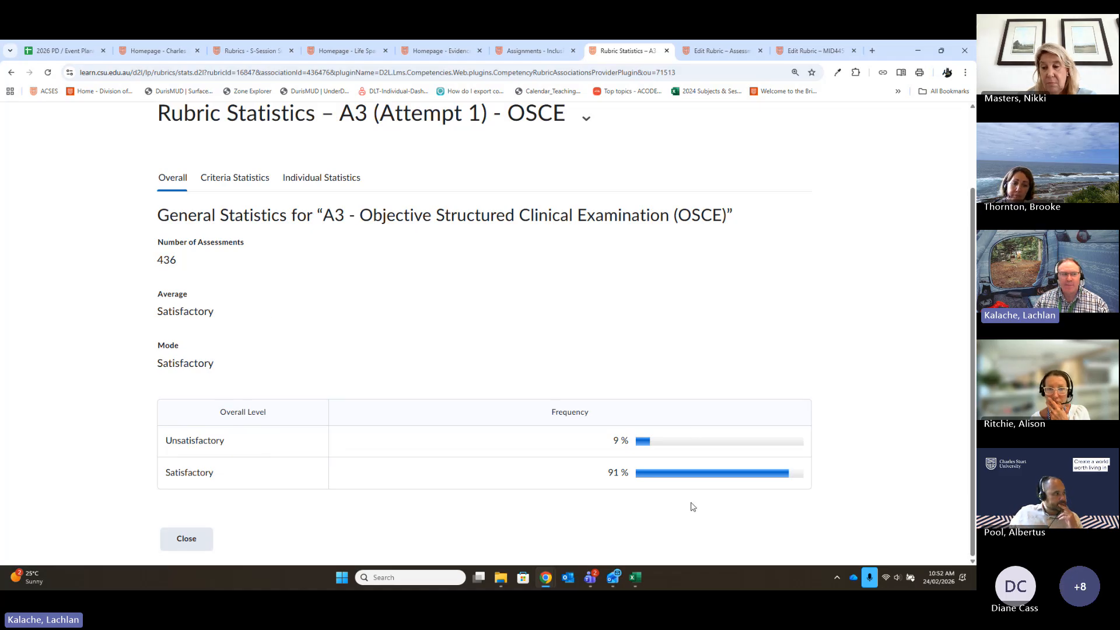
scroll(442, 343, "up", 2)
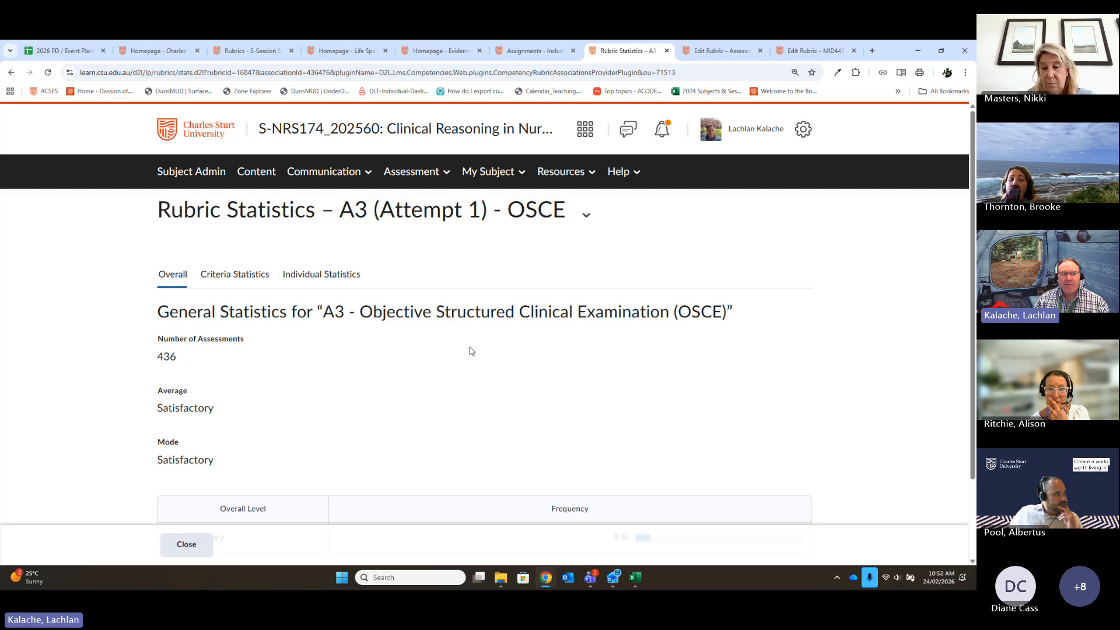
- Review the criteria statistics showing how often each level was awarded in the A3 OSCE rubric
scroll(467, 350, "down", 1)
left_click(209, 228)
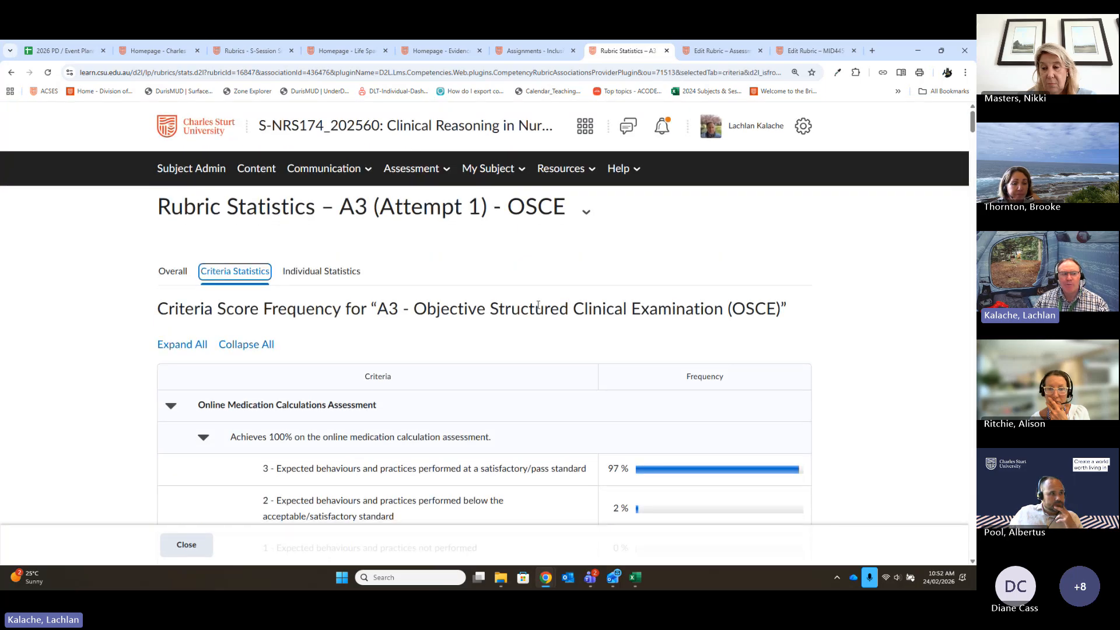
scroll(538, 304, "down", 3)
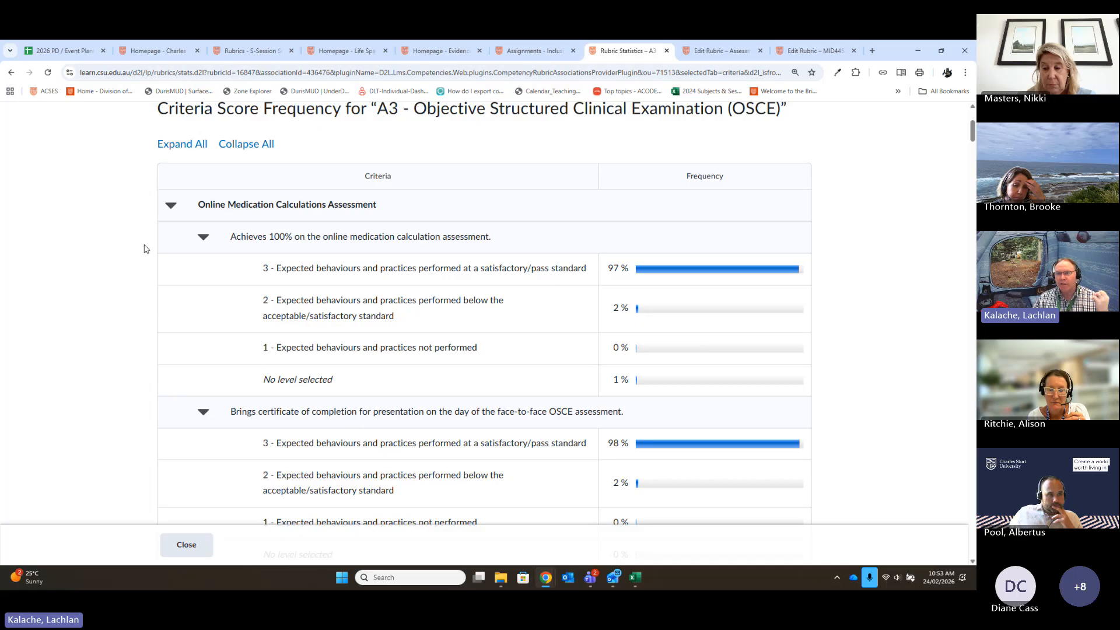
scroll(612, 245, "up", 3)
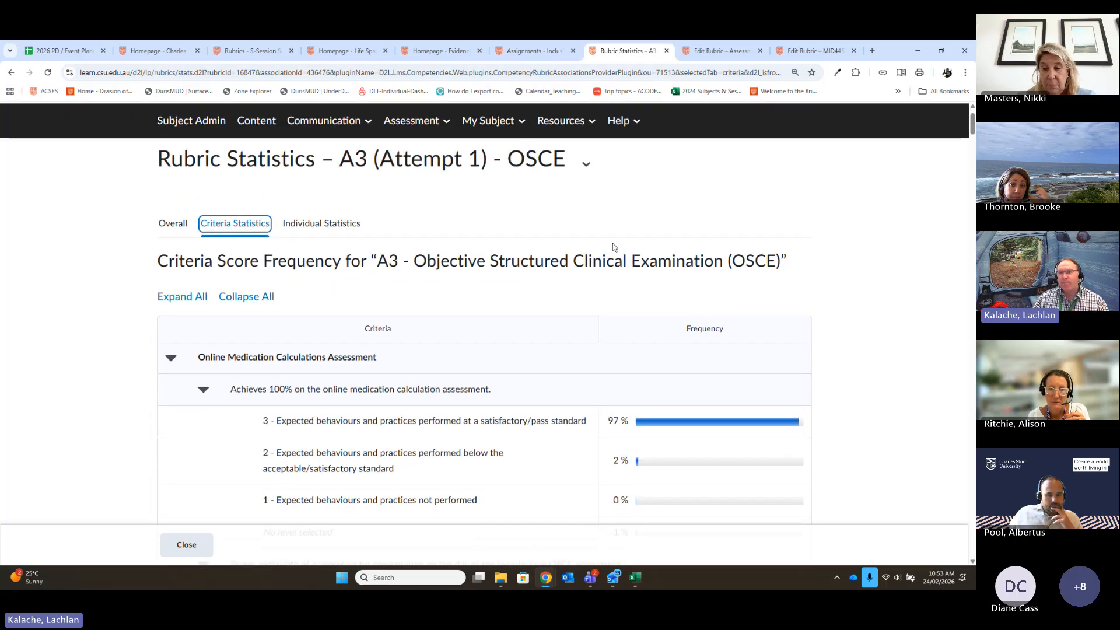
- Review the individual statistics listing each learner's level, score, assessor and date for the A3 OSCE rubric
left_click(303, 226)
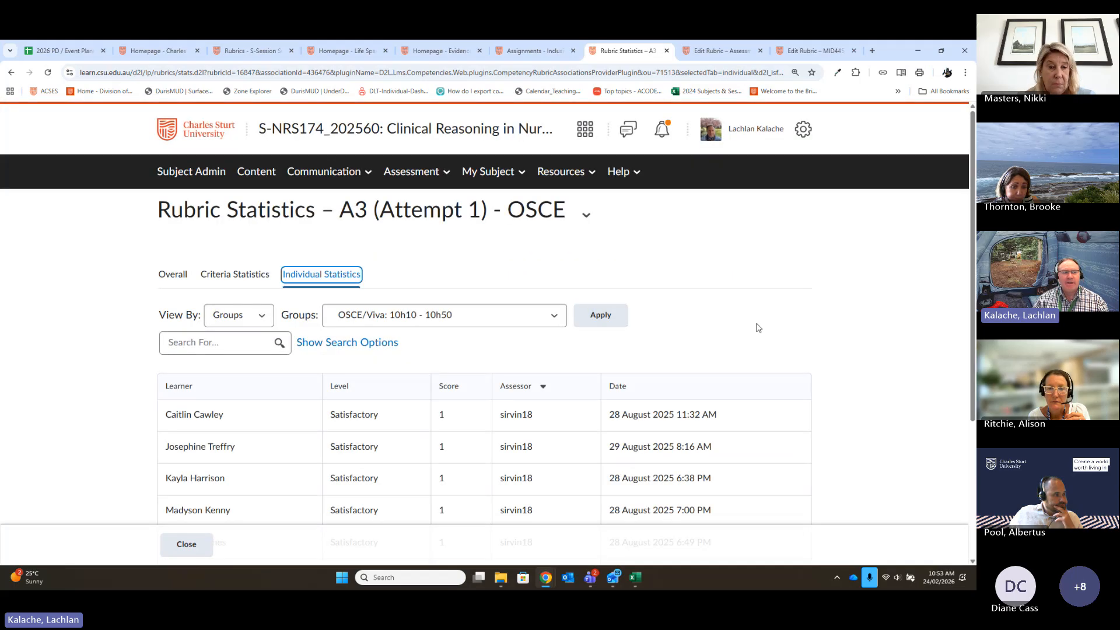
scroll(855, 319, "down", 3)
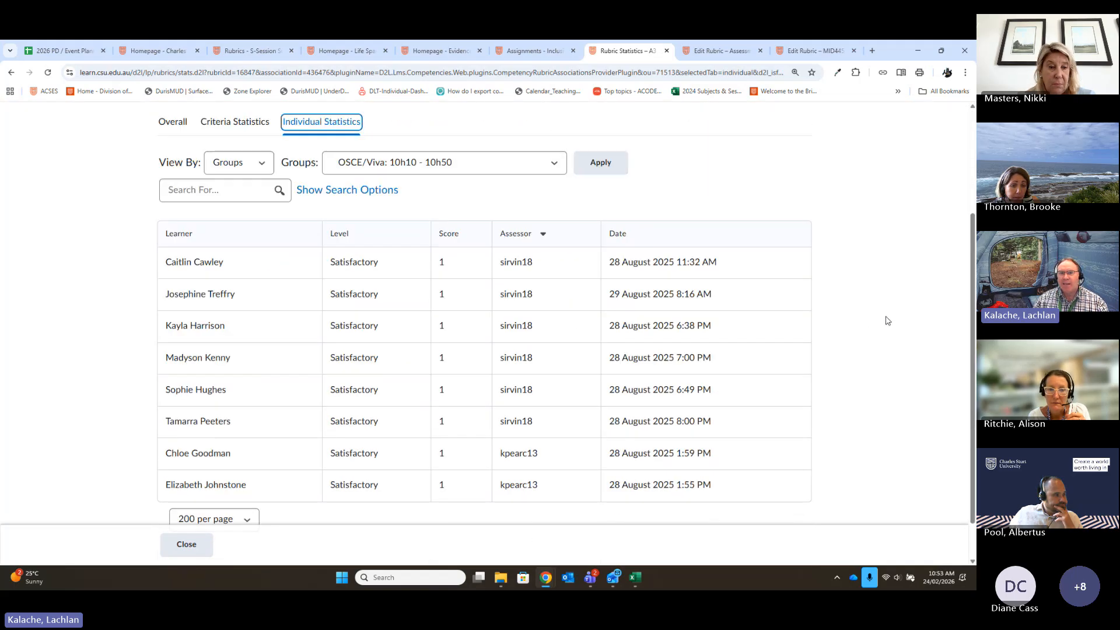
scroll(887, 320, "down", 1)
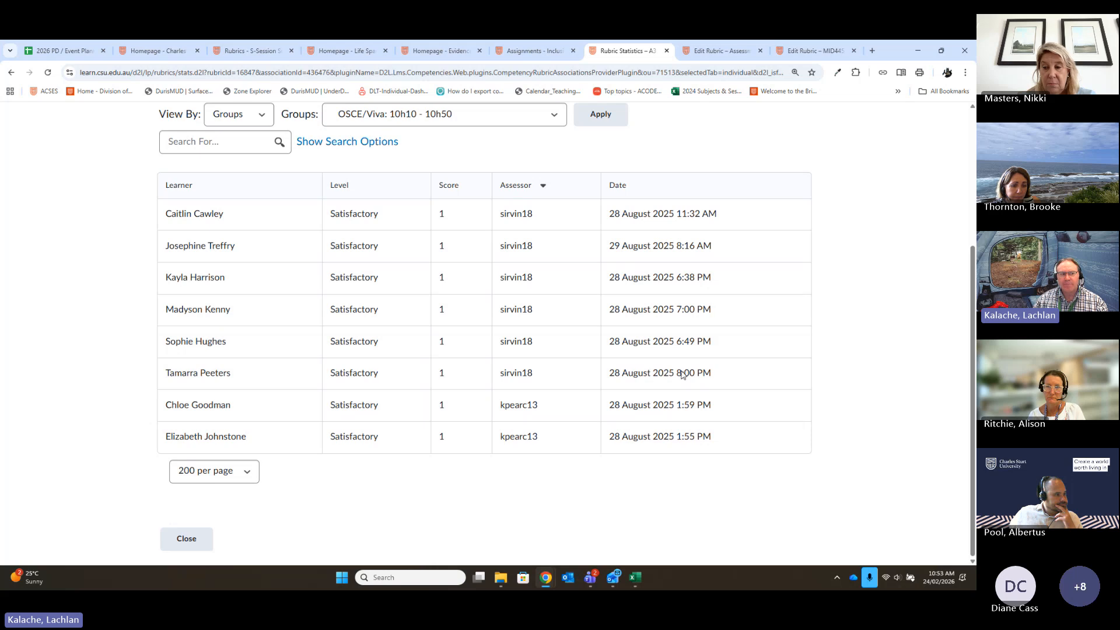
scroll(700, 357, "up", 1)
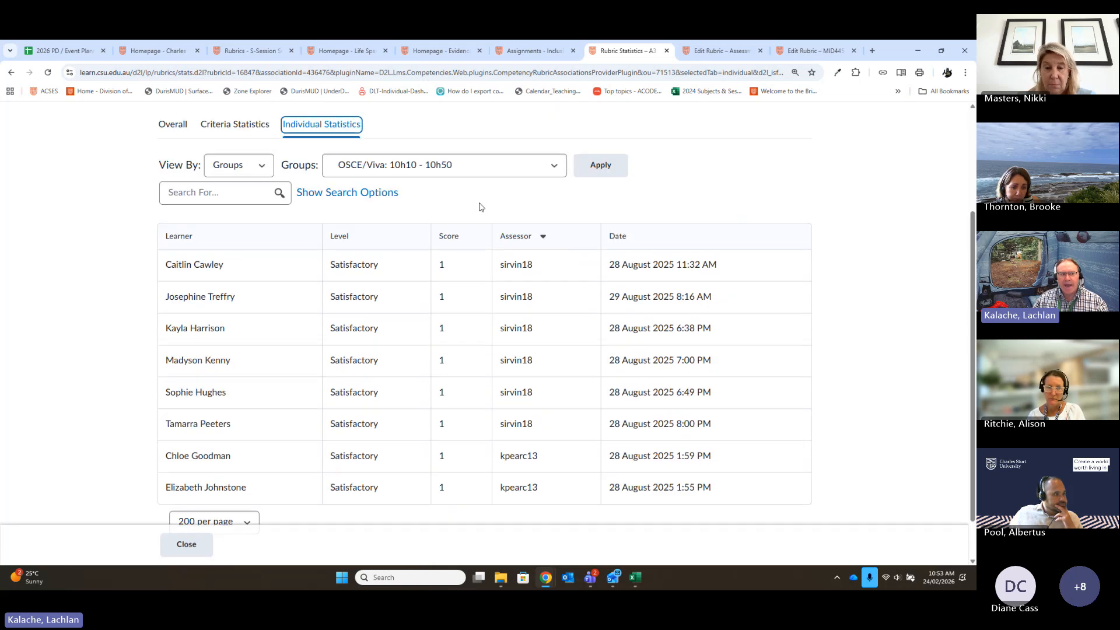
scroll(350, 218, "up", 1)
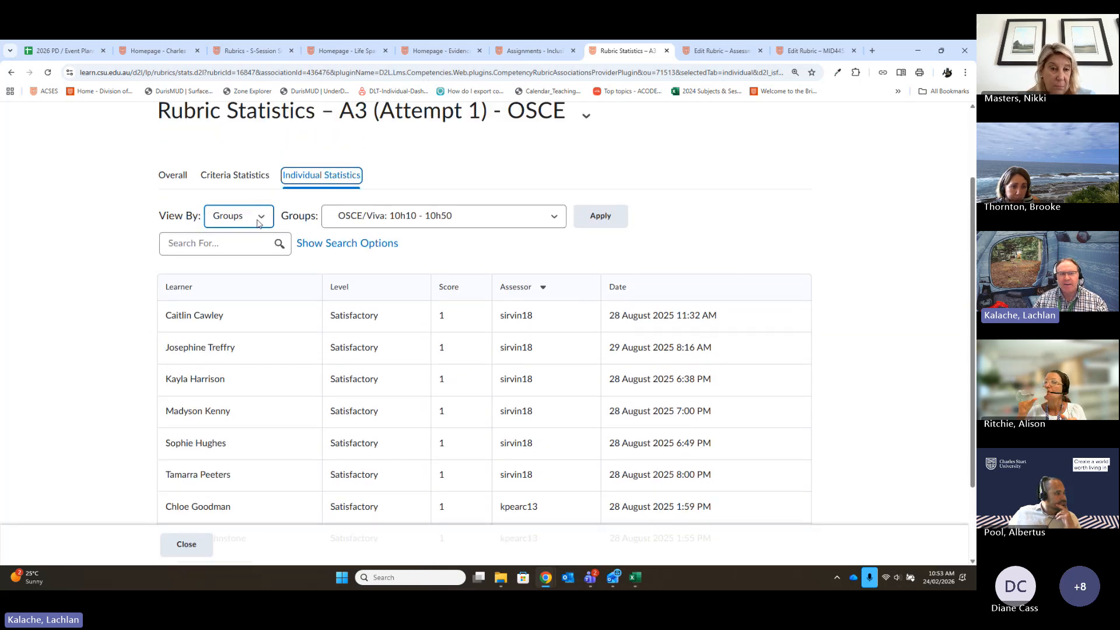
- Filter the individual statistics by section to show the Bathurst Campus Distance Mode learners
left_click(260, 221)
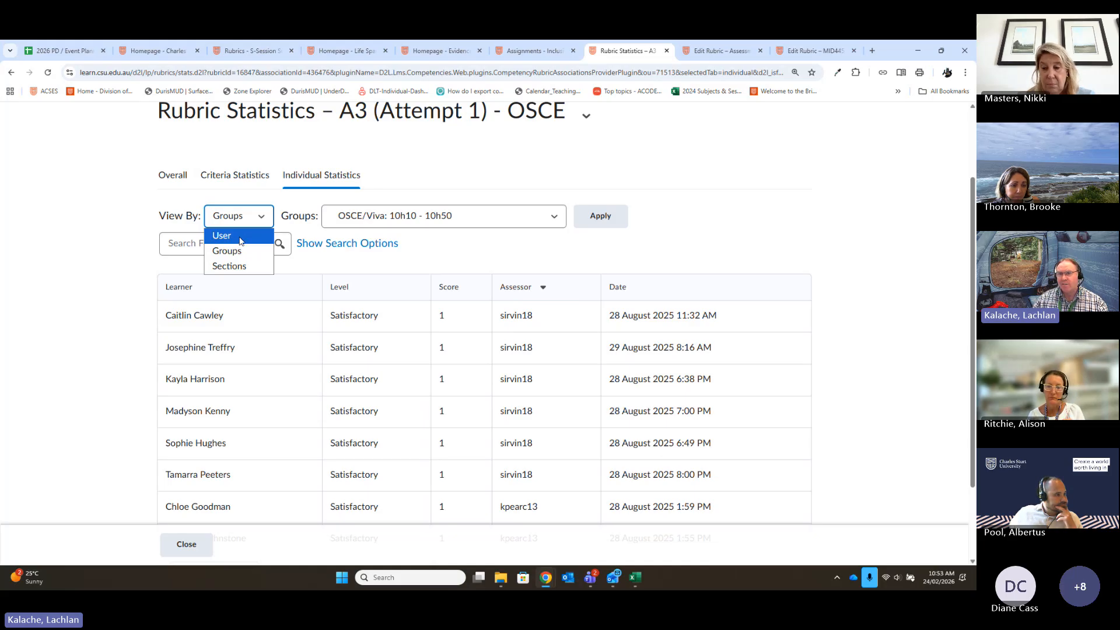
left_click(245, 267)
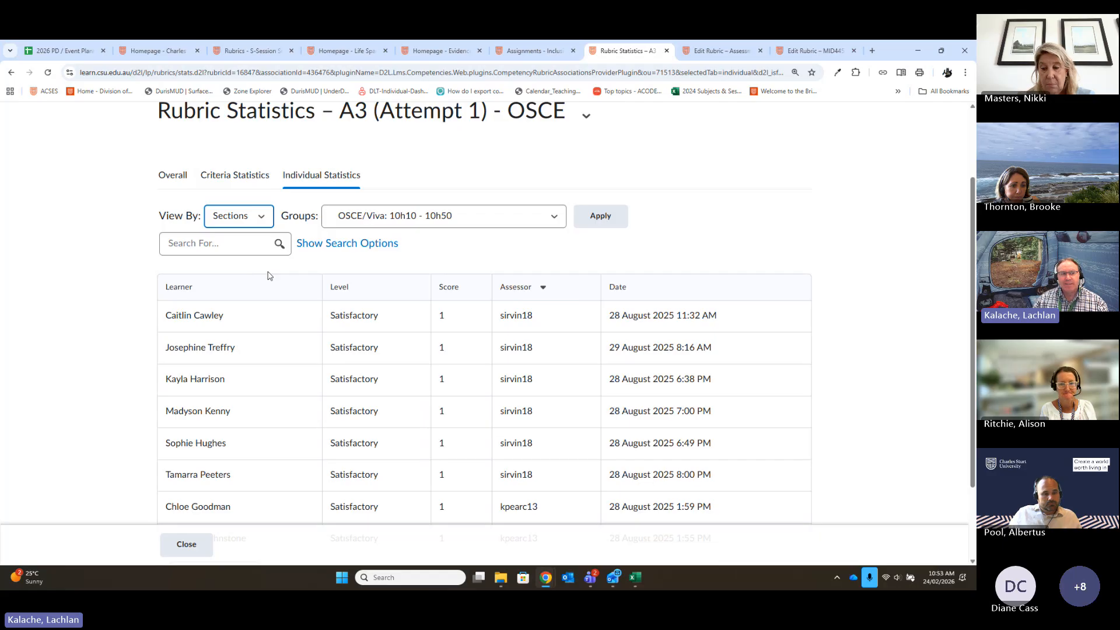
left_click(598, 220)
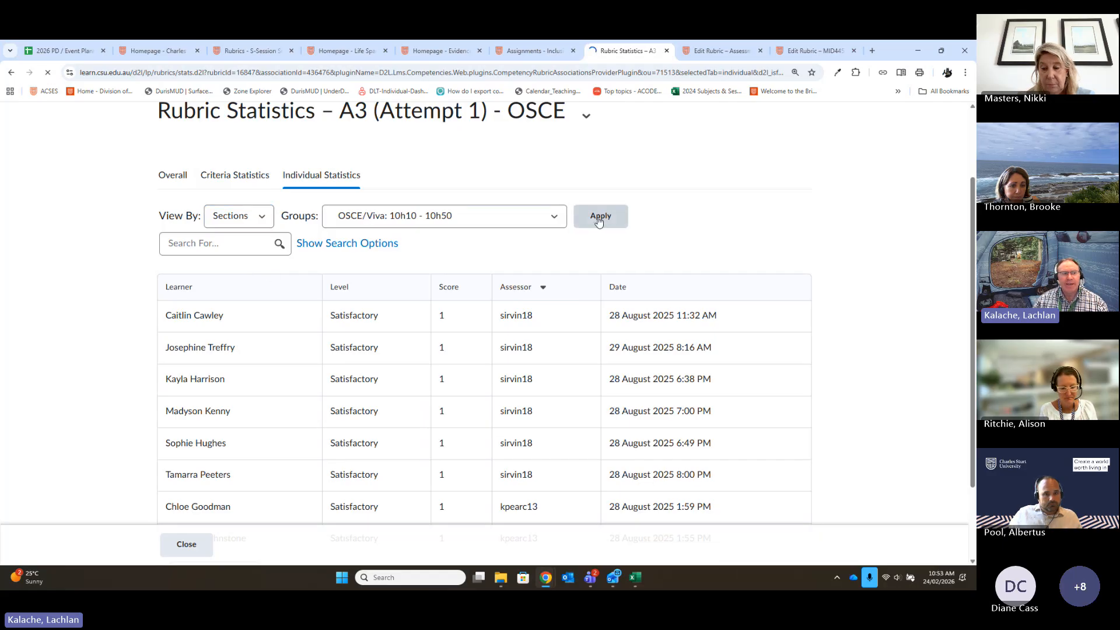
left_click(485, 316)
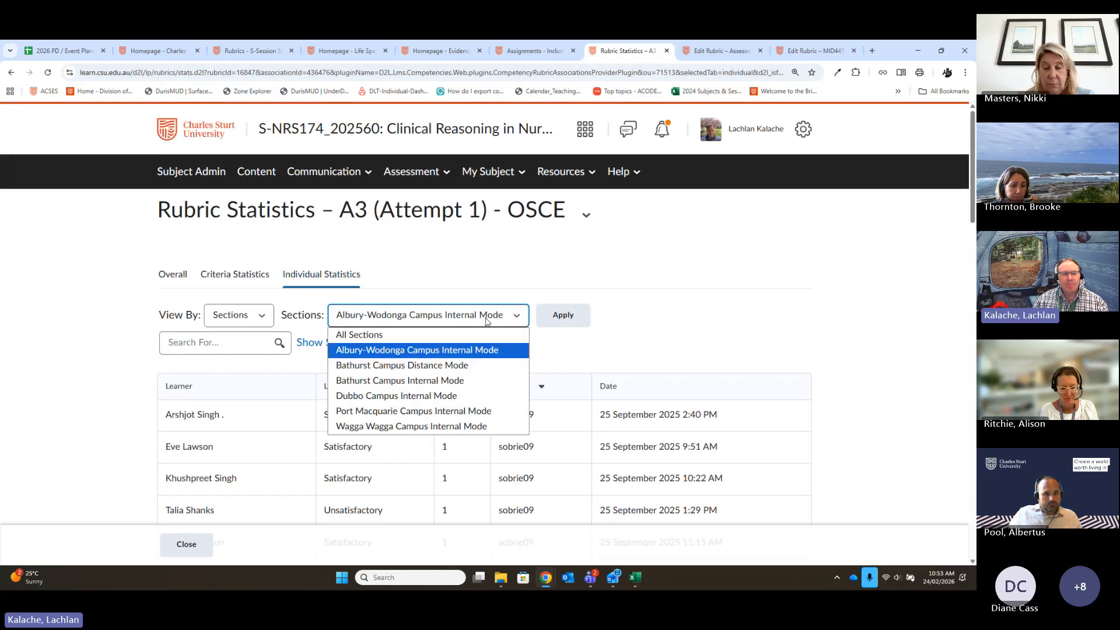
left_click(402, 365)
left_click(562, 315)
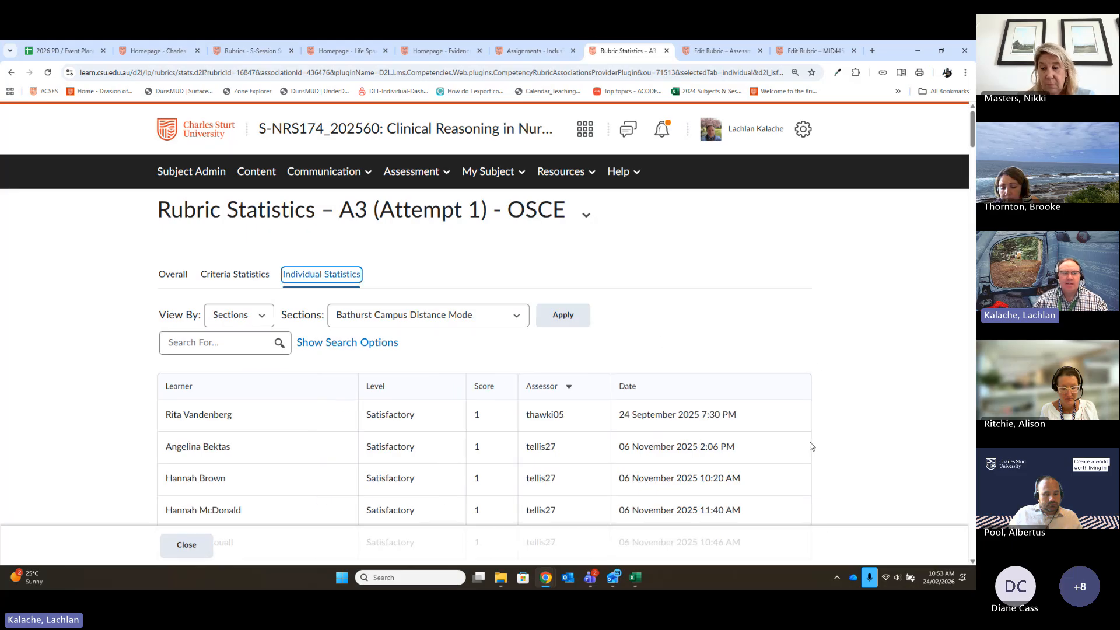
scroll(808, 382, "down", 6)
scroll(807, 388, "up", 4)
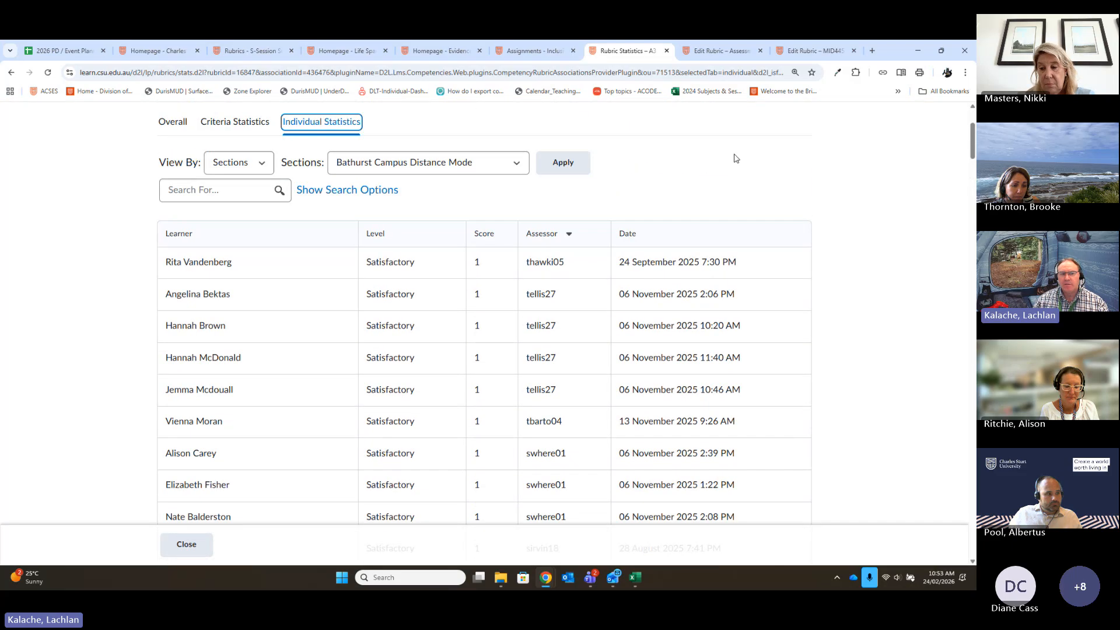
- Sort the section's individual statistics by assessor in ascending order, and return them to descending order
left_click(571, 236)
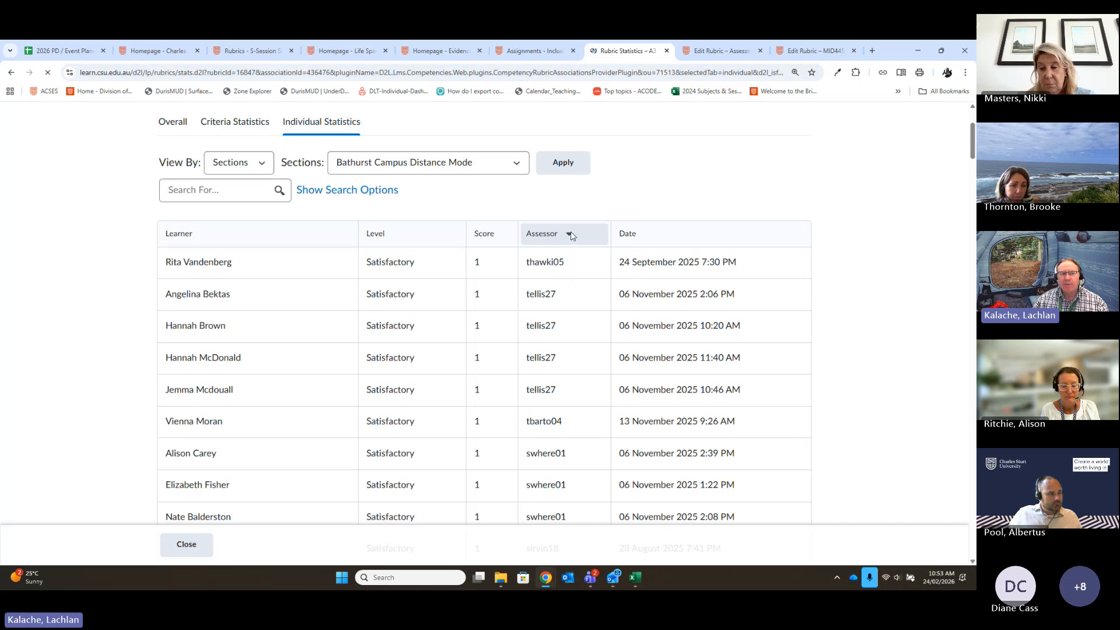
scroll(674, 362, "down", 3)
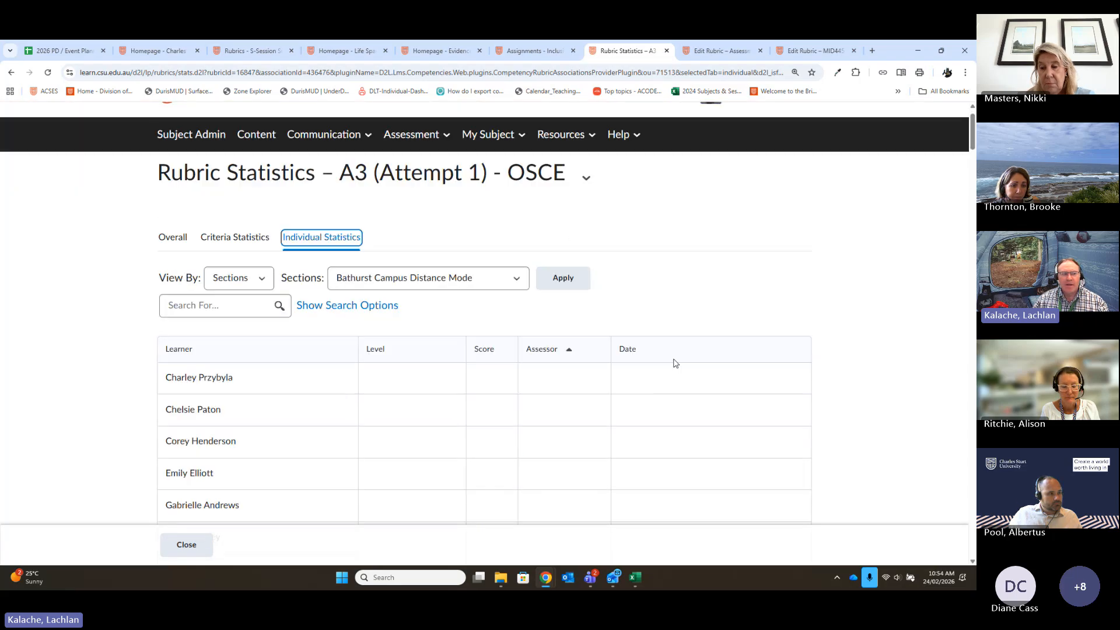
scroll(674, 362, "up", 2)
left_click(569, 290)
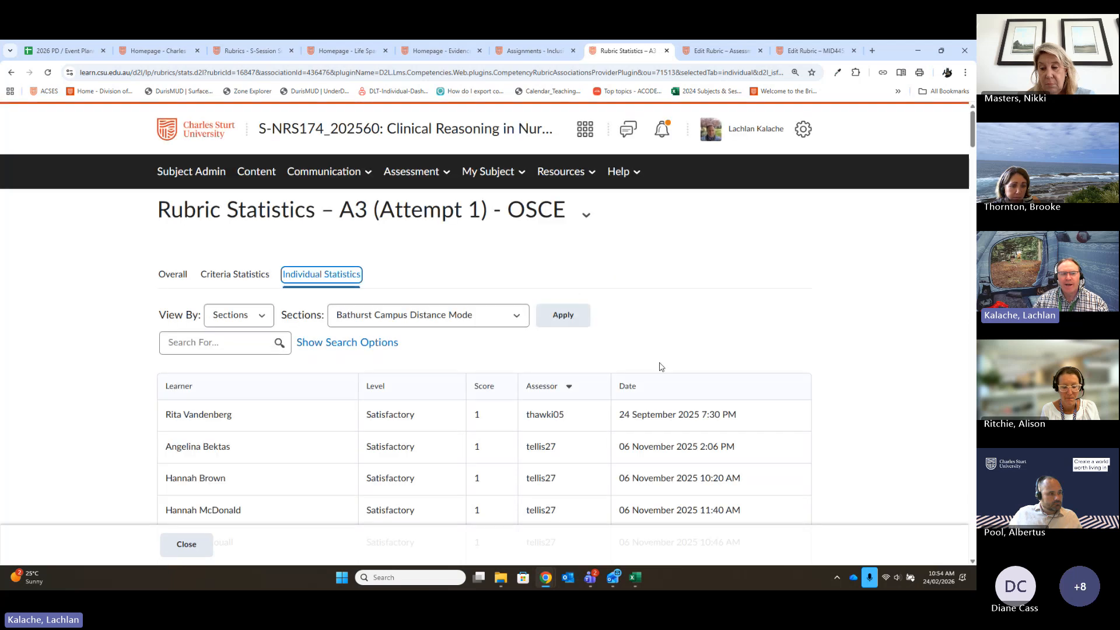
scroll(740, 391, "down", 3)
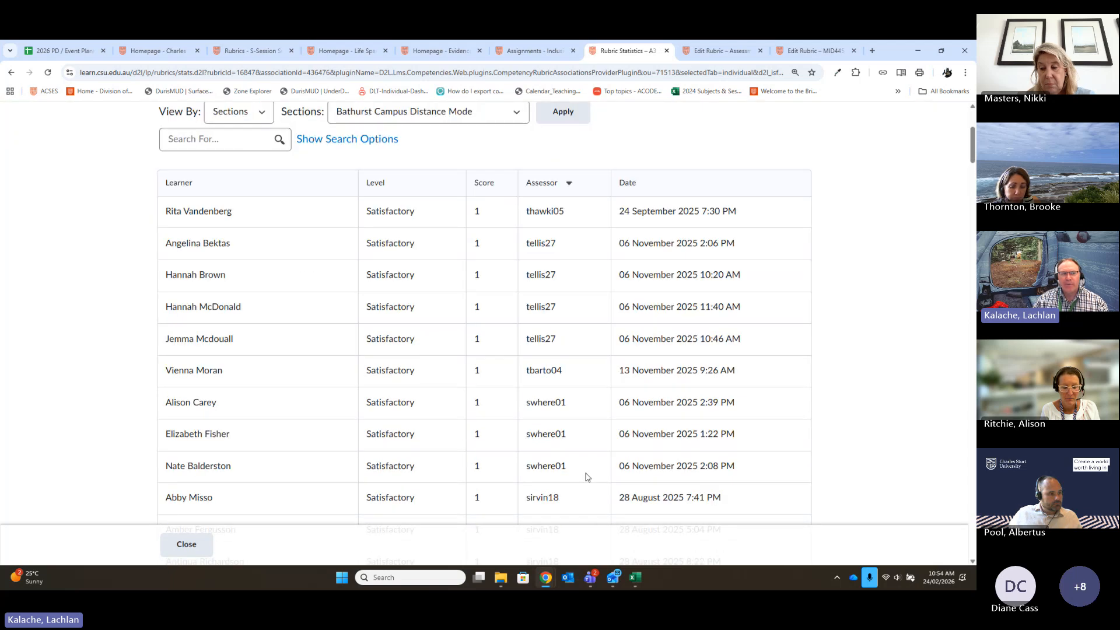
scroll(588, 477, "up", 2)
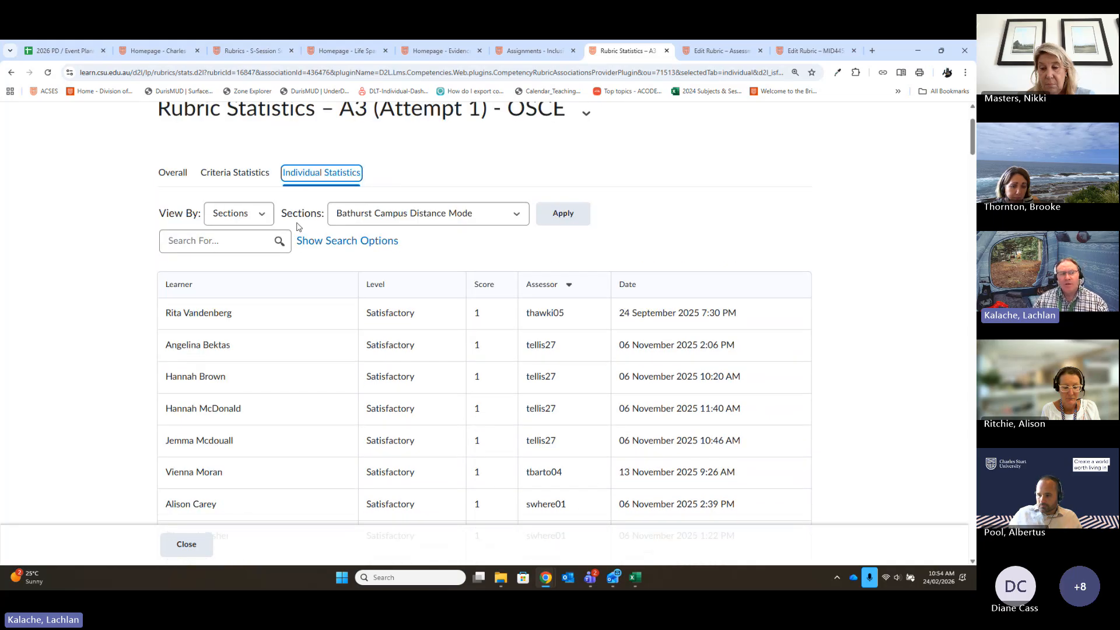
- Switch the individual statistics to view by groups and filter them to Group 2
left_click(248, 221)
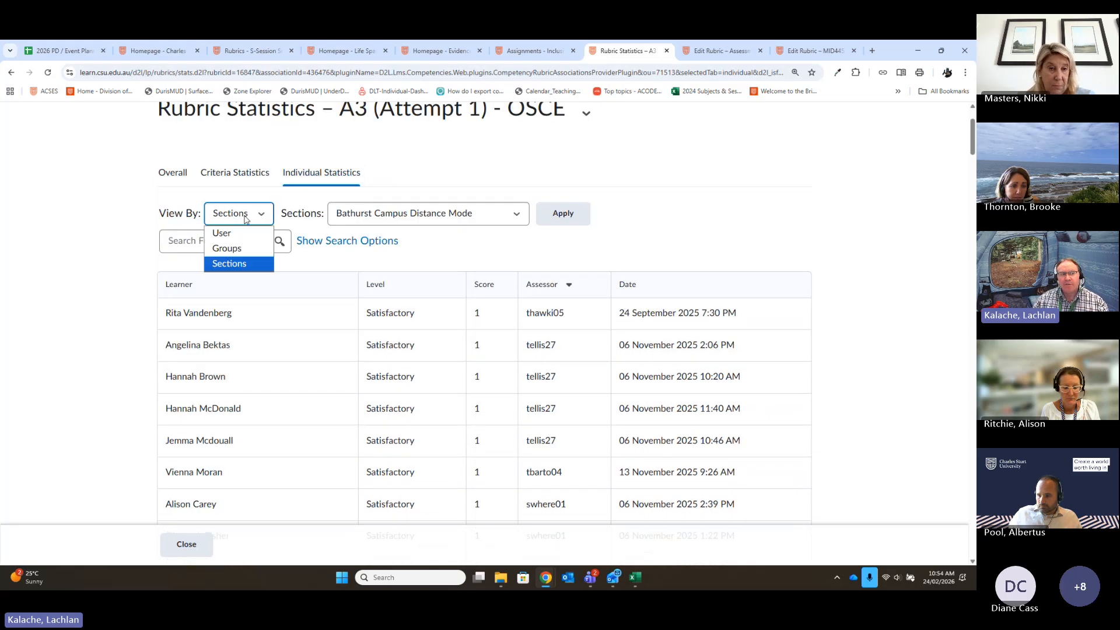
left_click(239, 249)
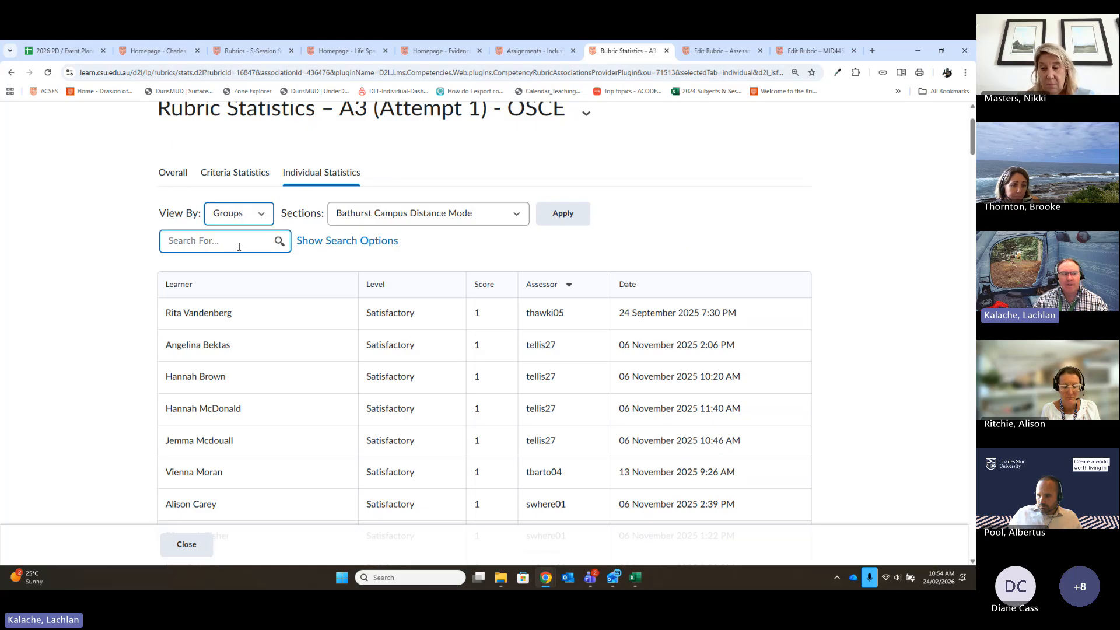
left_click(564, 213)
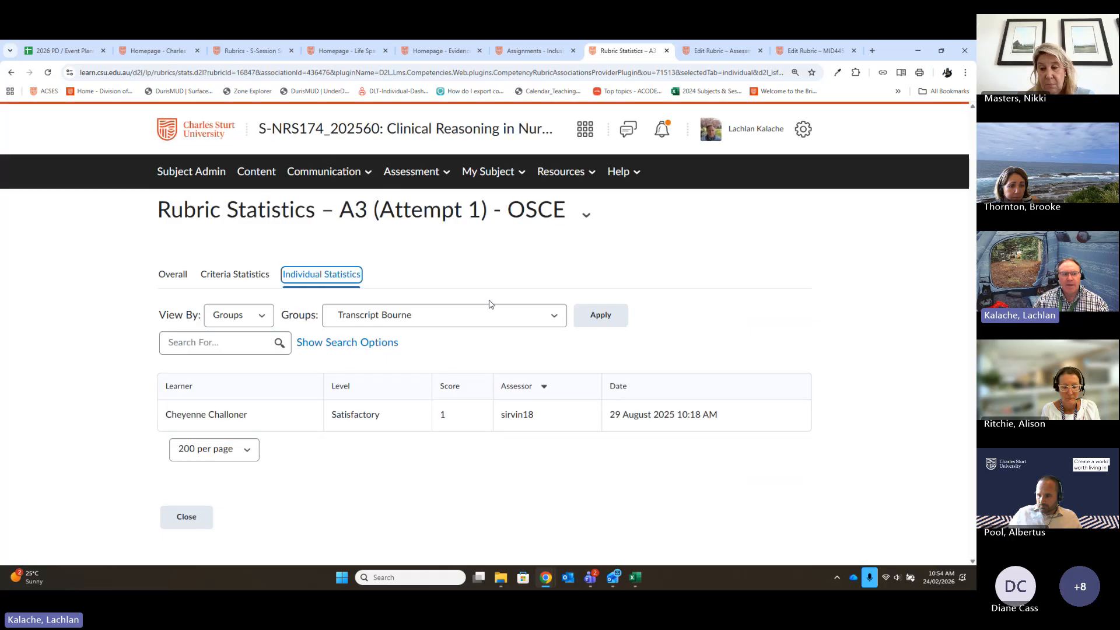
left_click(490, 315)
scroll(518, 256, "down", 5)
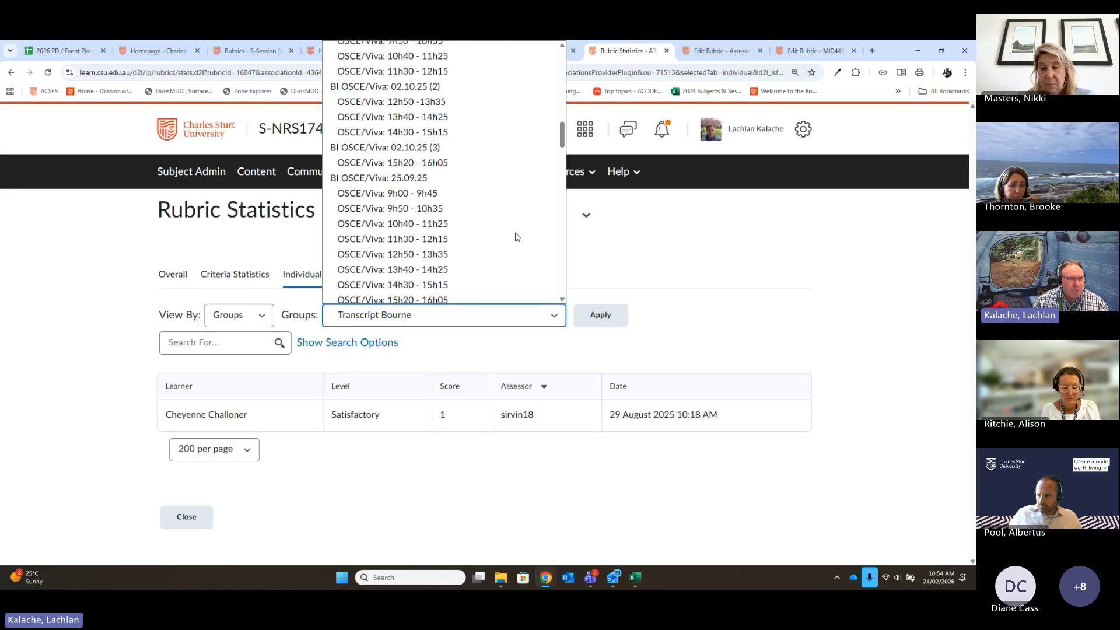
scroll(515, 238, "down", 5)
scroll(466, 204, "up", 2)
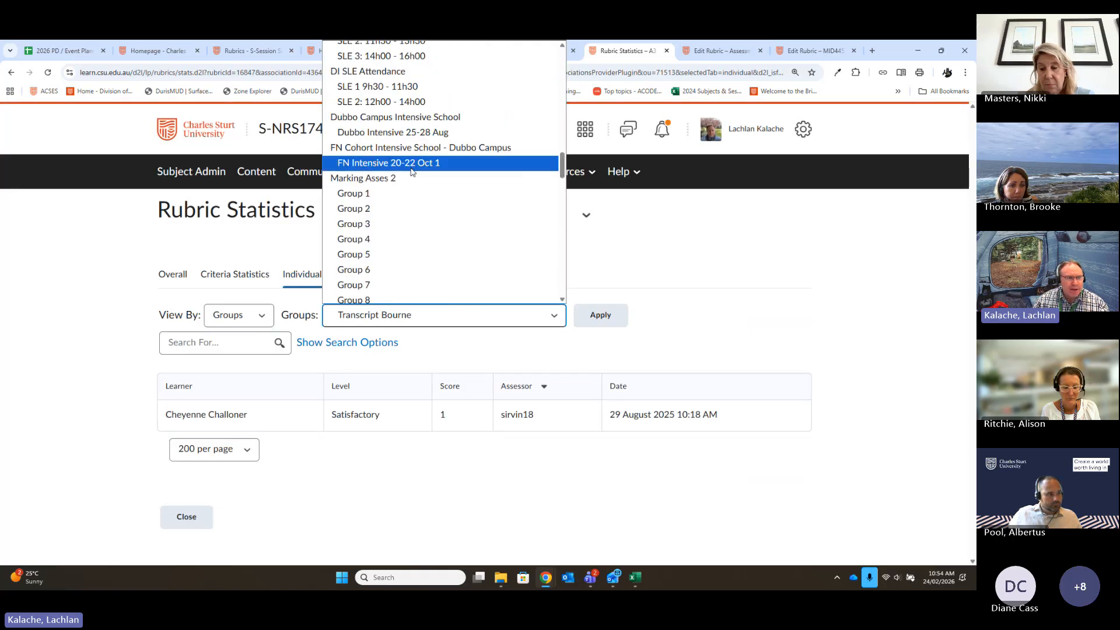
scroll(412, 171, "down", 2)
left_click(409, 107)
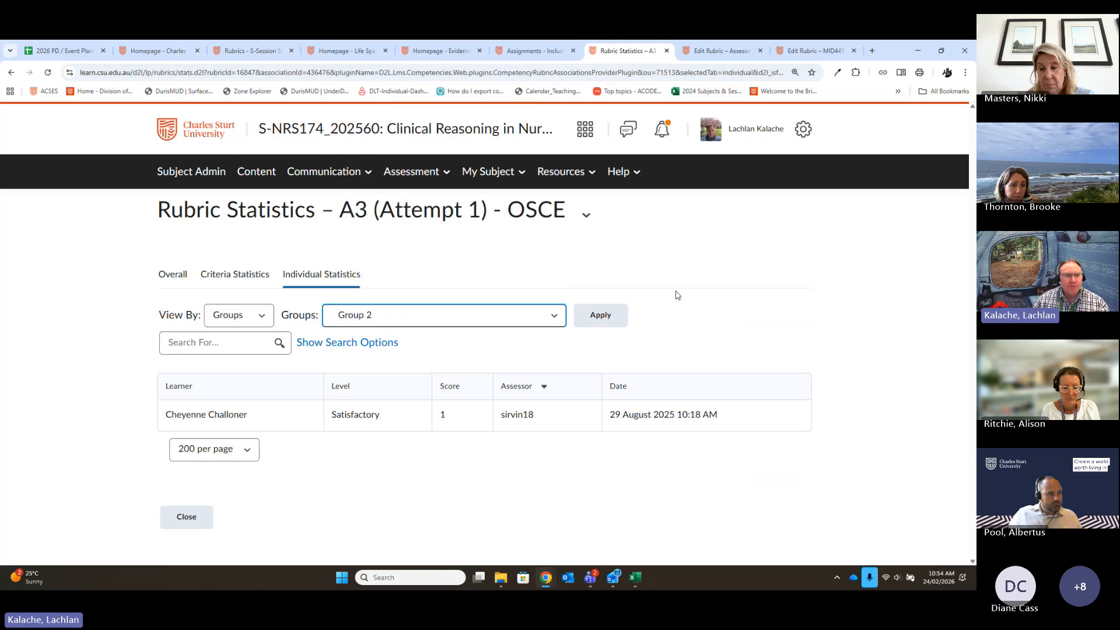
left_click(600, 315)
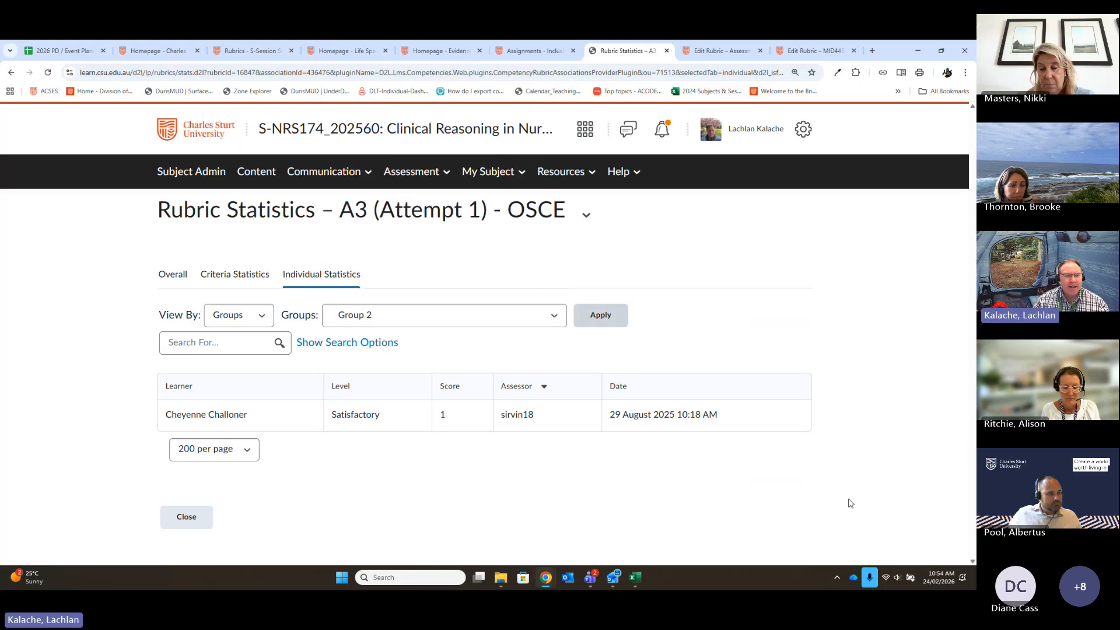
- Review the levels, scores, assessors and marking dates of the learners in Group 2
scroll(822, 467, "down", 5)
scroll(800, 433, "up", 2)
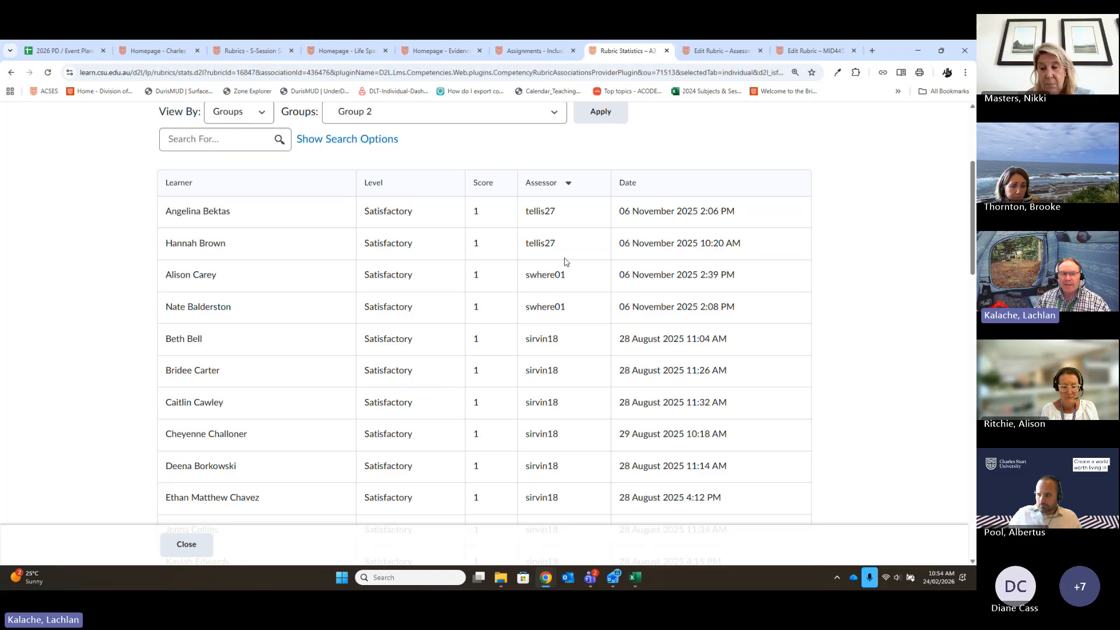
scroll(560, 303, "up", 1)
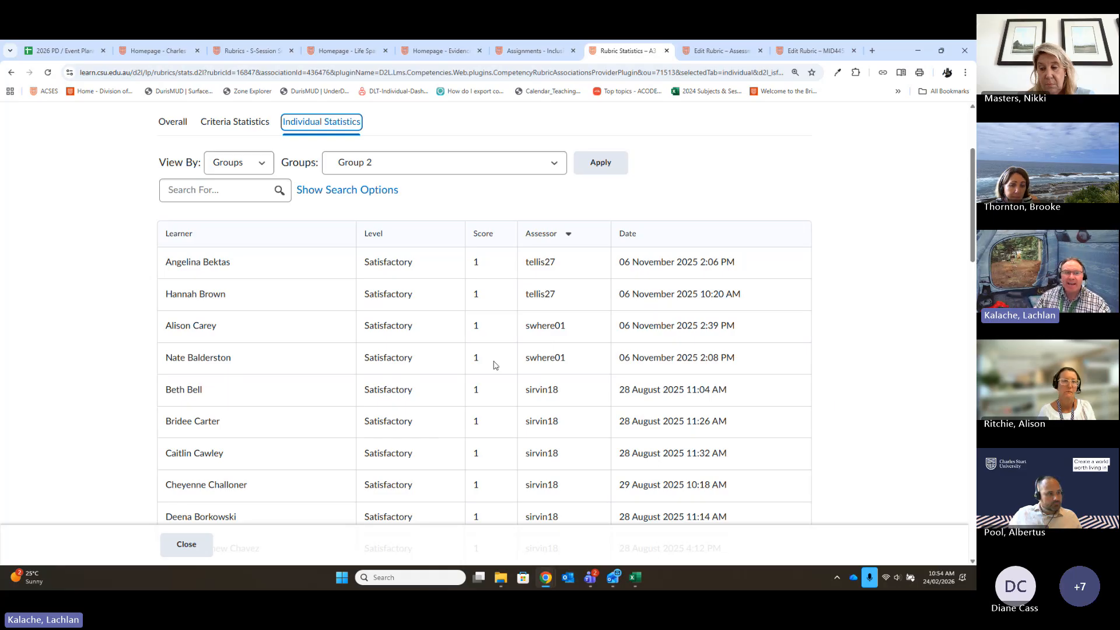
scroll(494, 365, "up", 2)
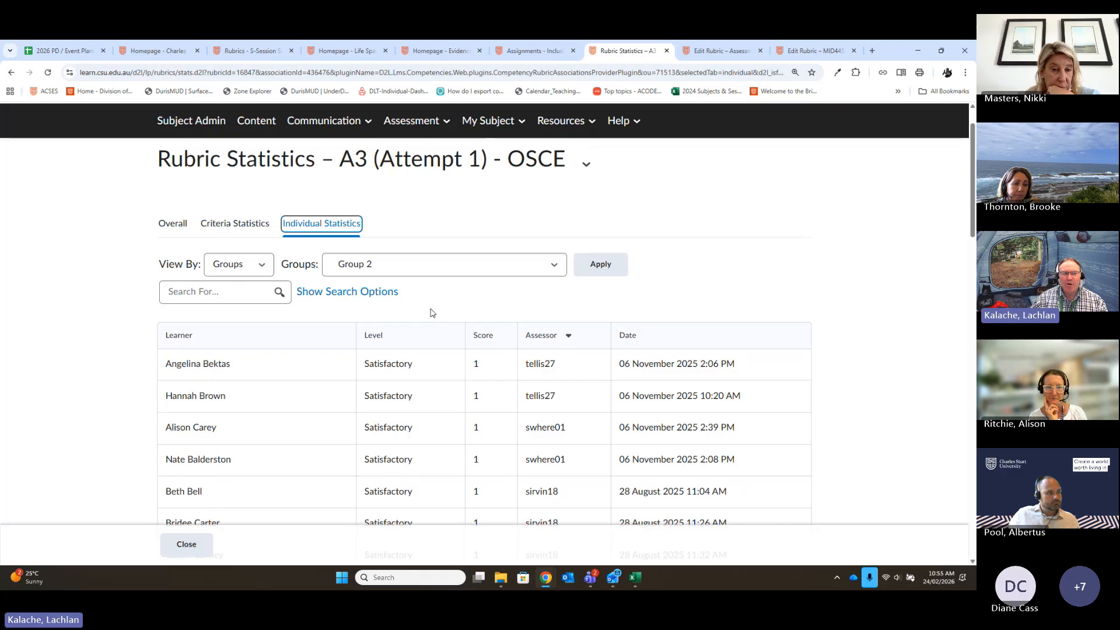
scroll(428, 352, "up", 2)
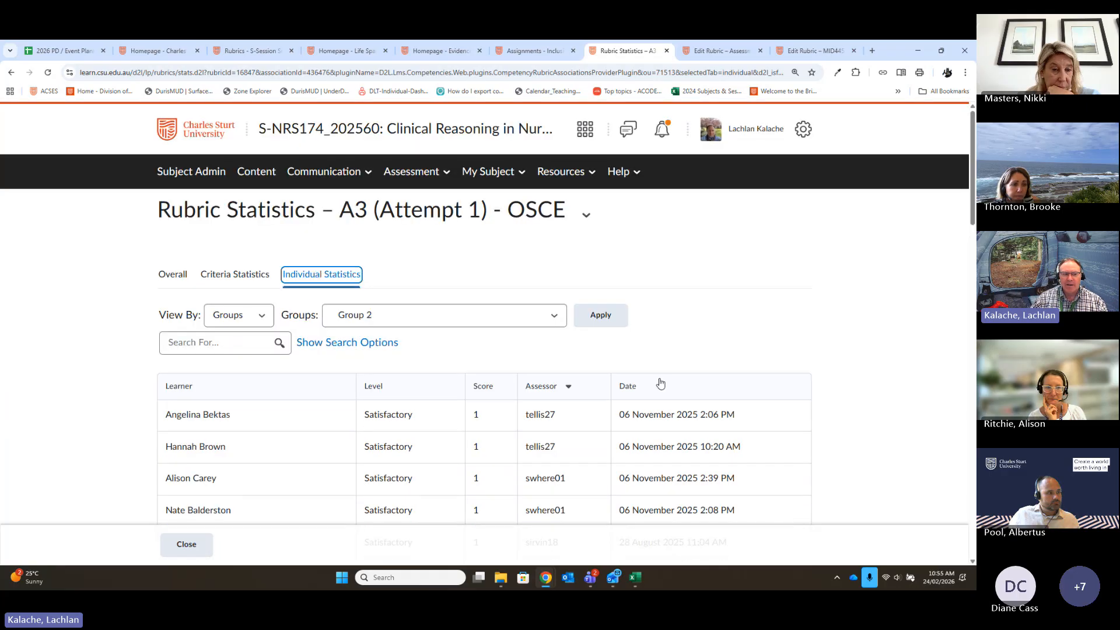
scroll(571, 449, "down", 2)
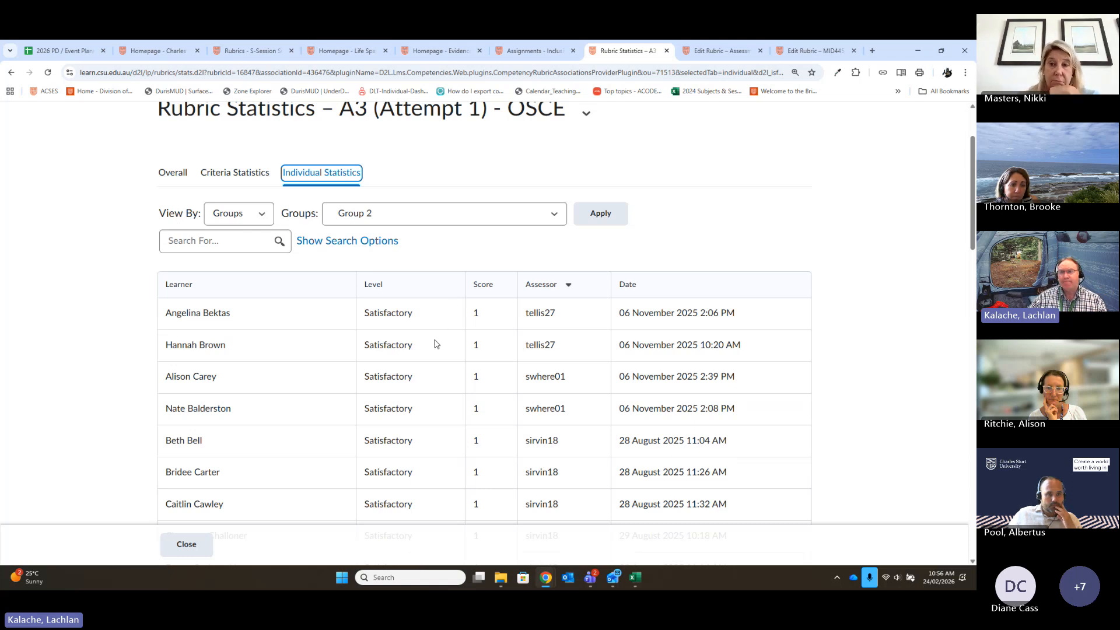
scroll(525, 396, "up", 1)
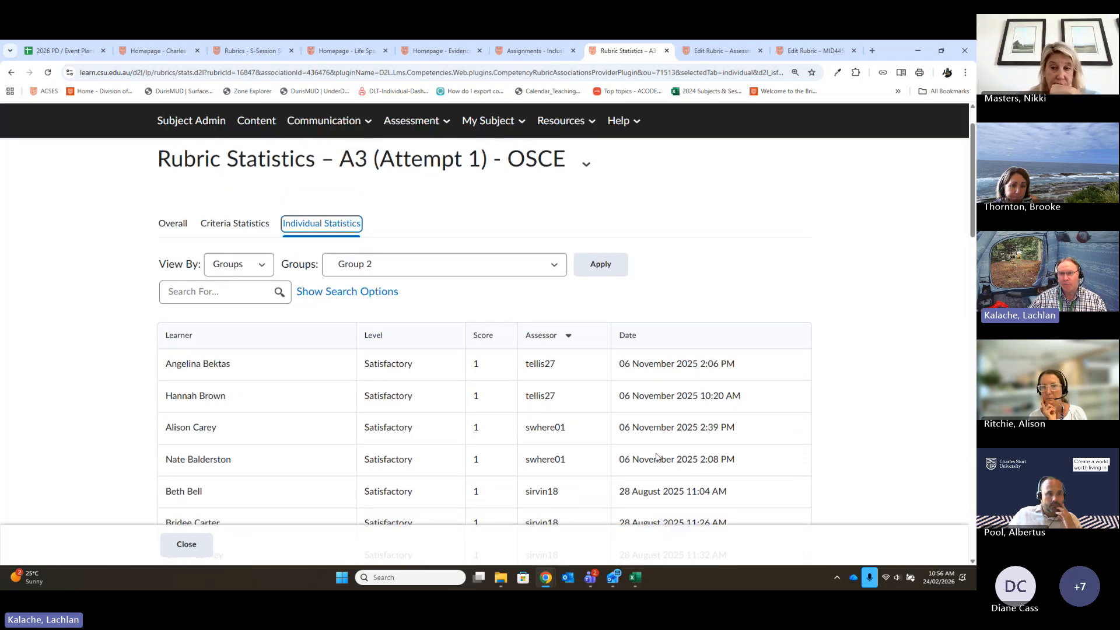